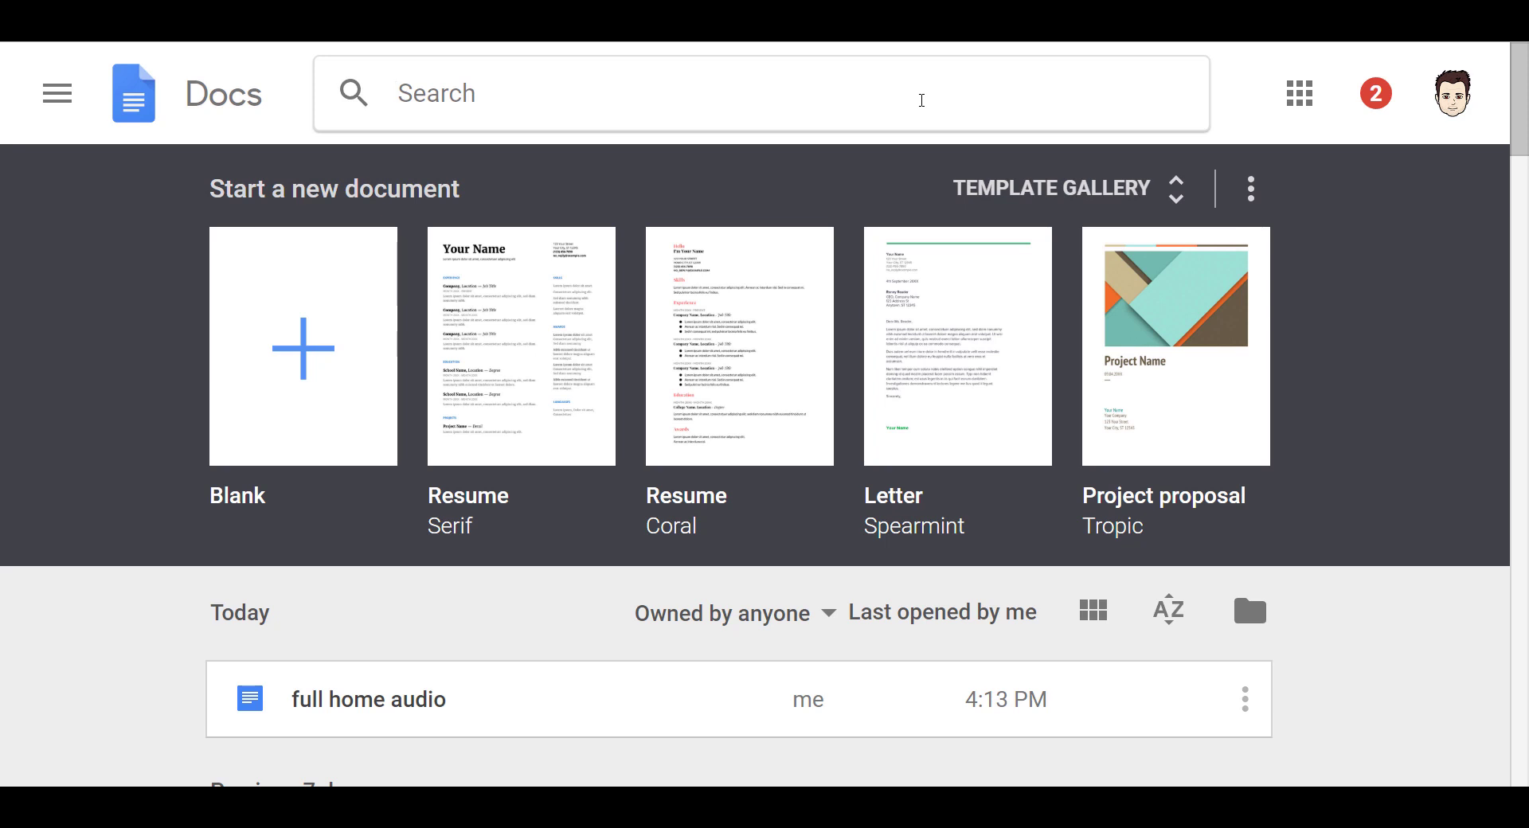
- Enter 'open source teacher' in the Google Docs search box to see matching suggestions
text(open source teacher)
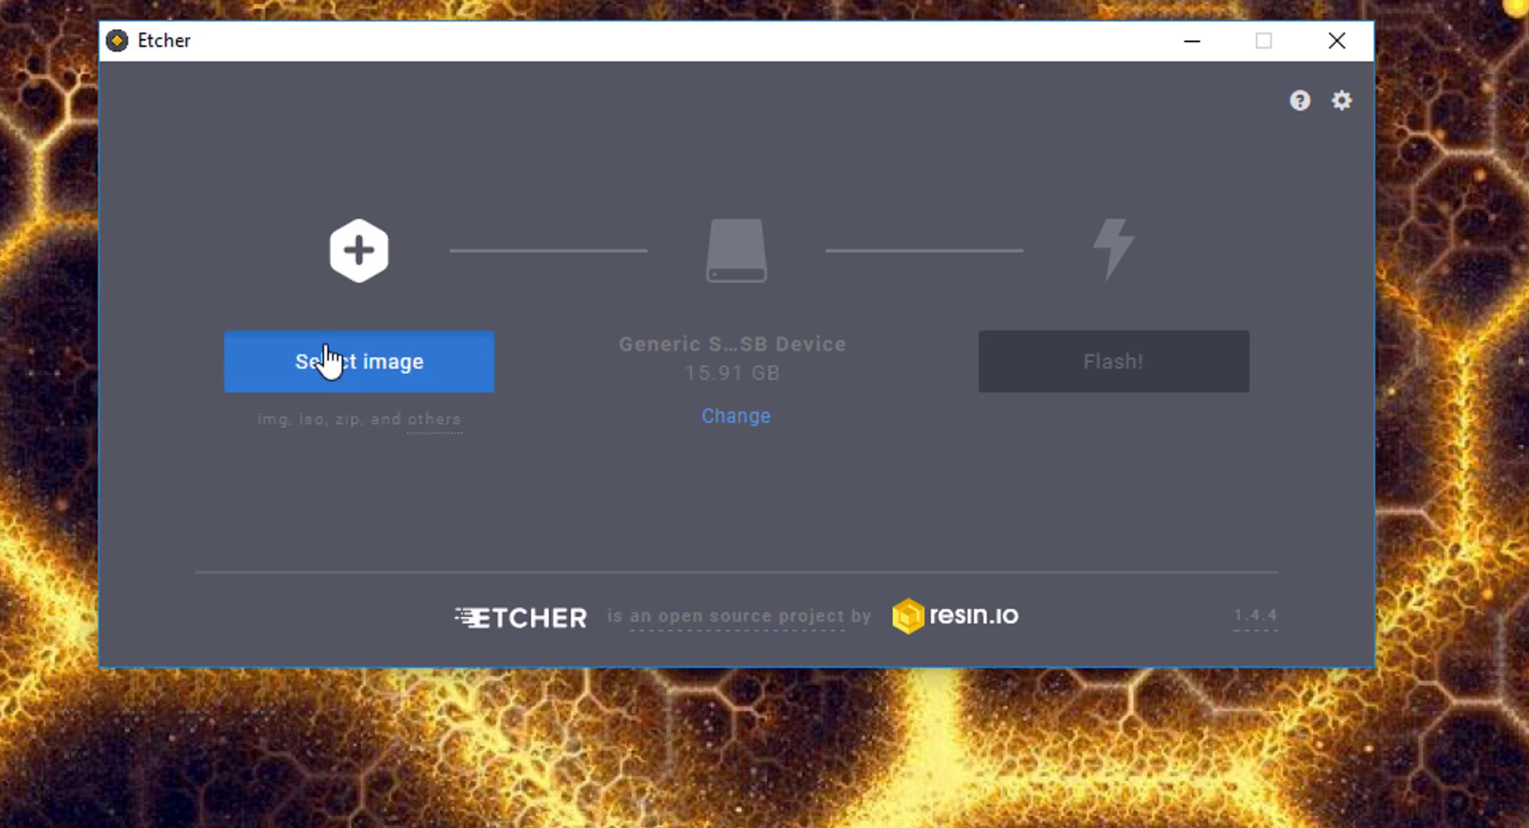
- Load the Raspbian Stretch image in Etcher and start flashing it to the 15.91 GB card
click(328, 357)
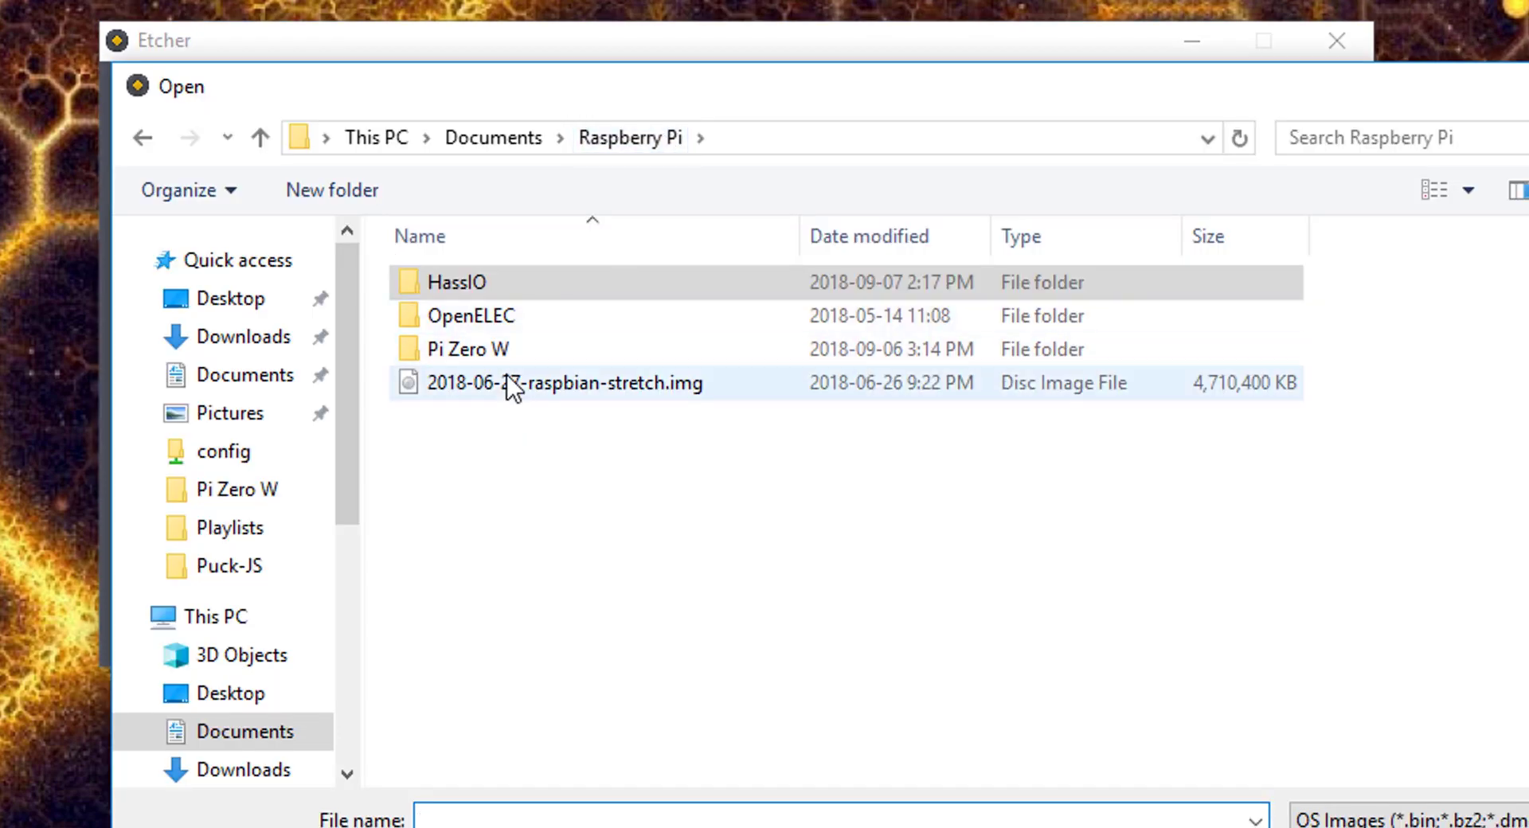
double_click(507, 381)
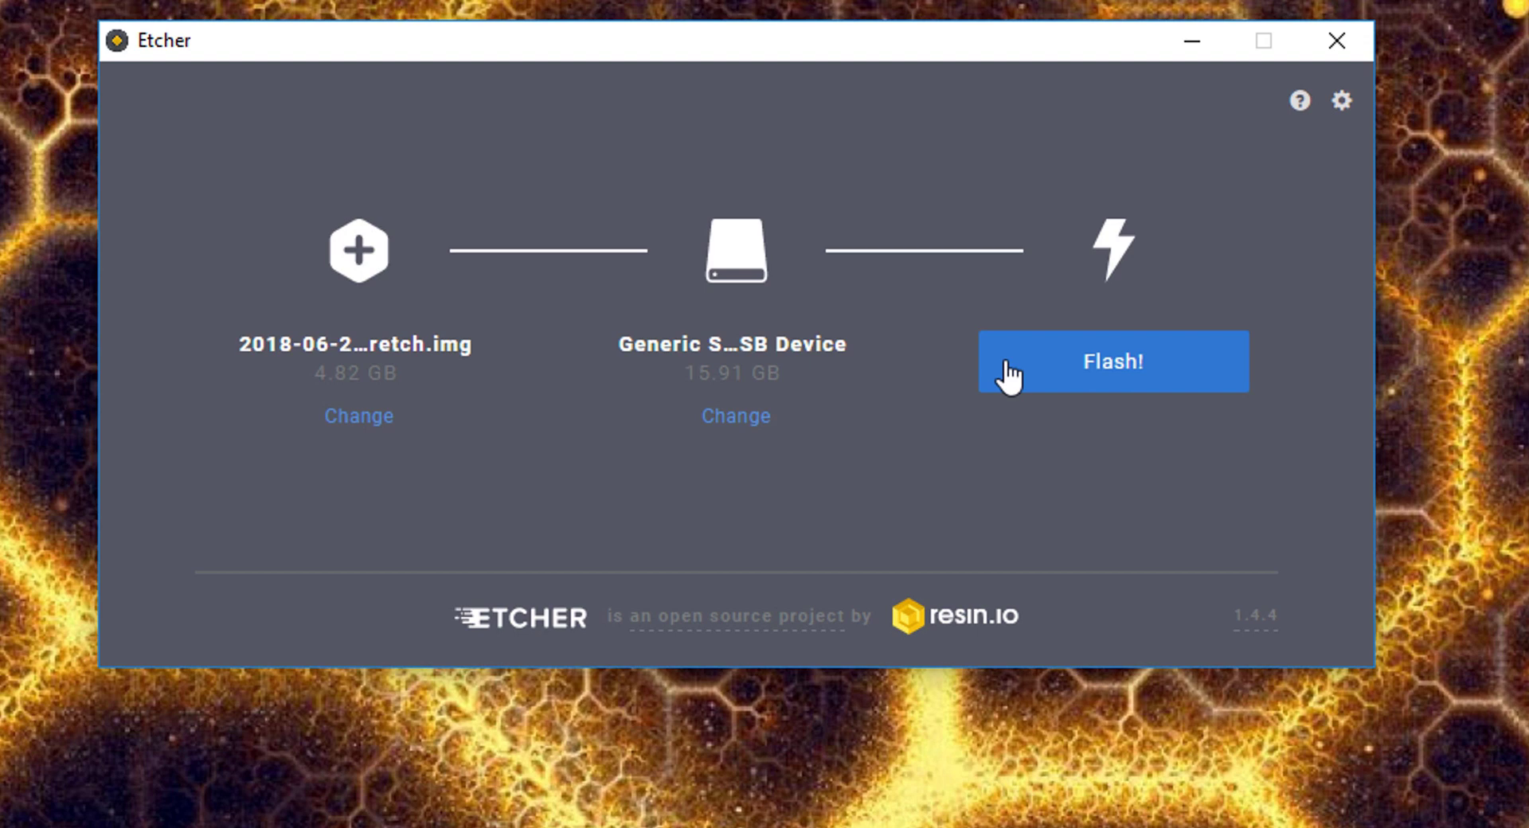
click(1008, 374)
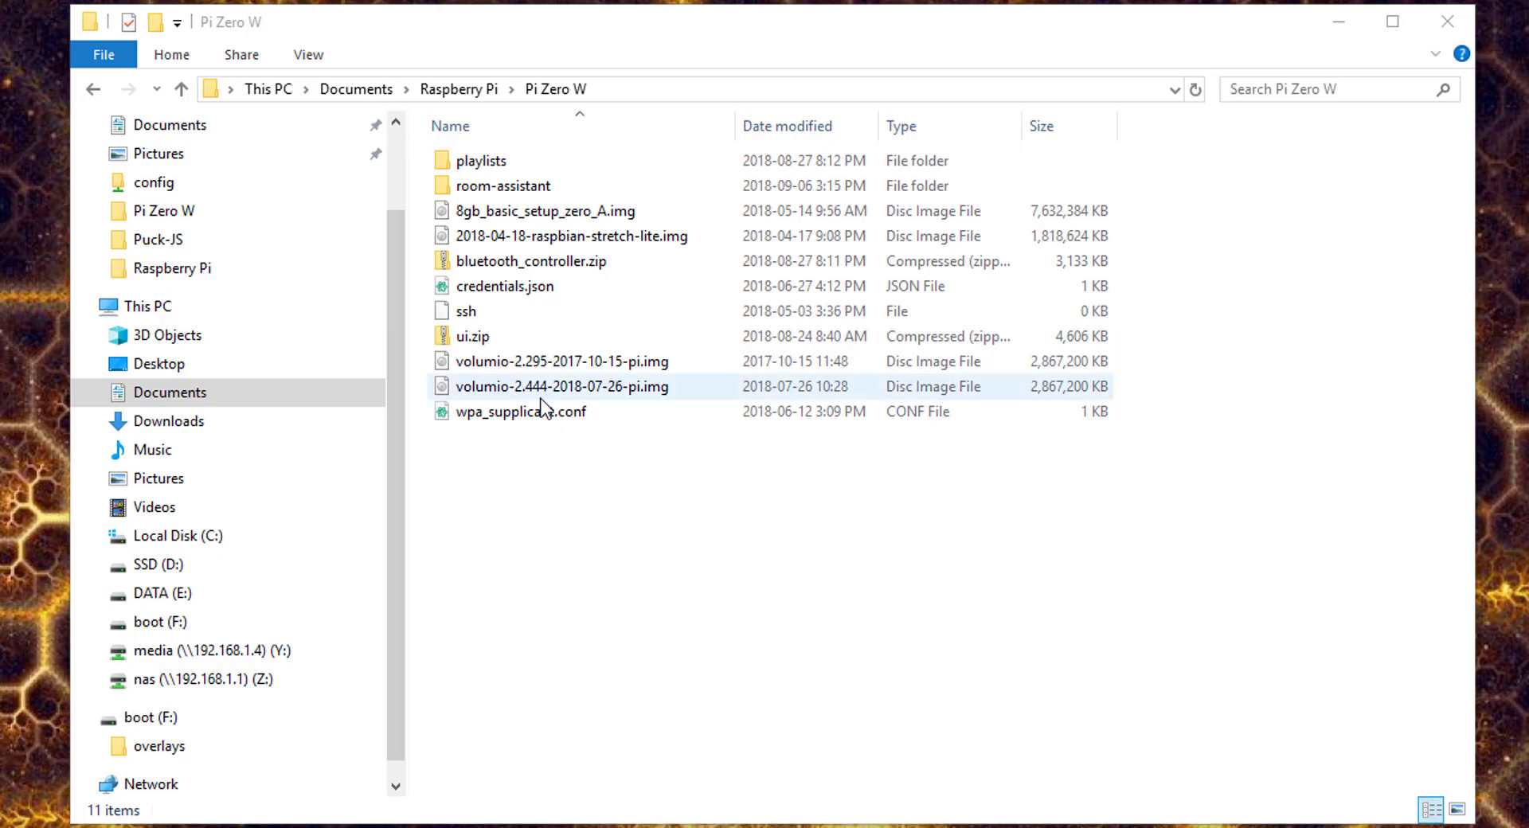
- Copy the ssh and wpa_supplicant.conf files onto the boot (F:) drive
click(539, 407)
ctrl+click(508, 311)
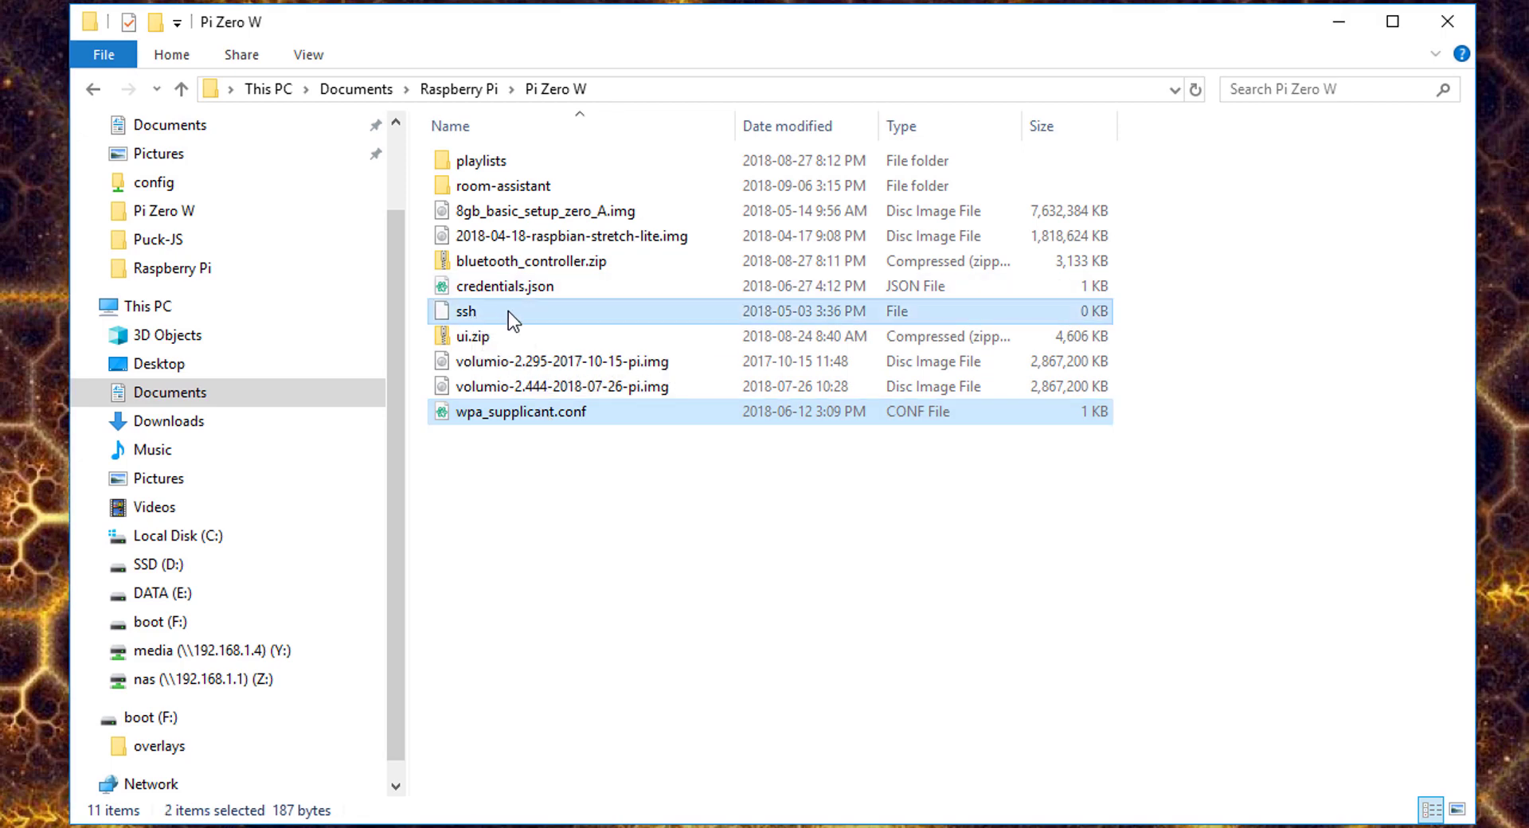
drag(509, 311, 148, 721)
right_click(150, 720)
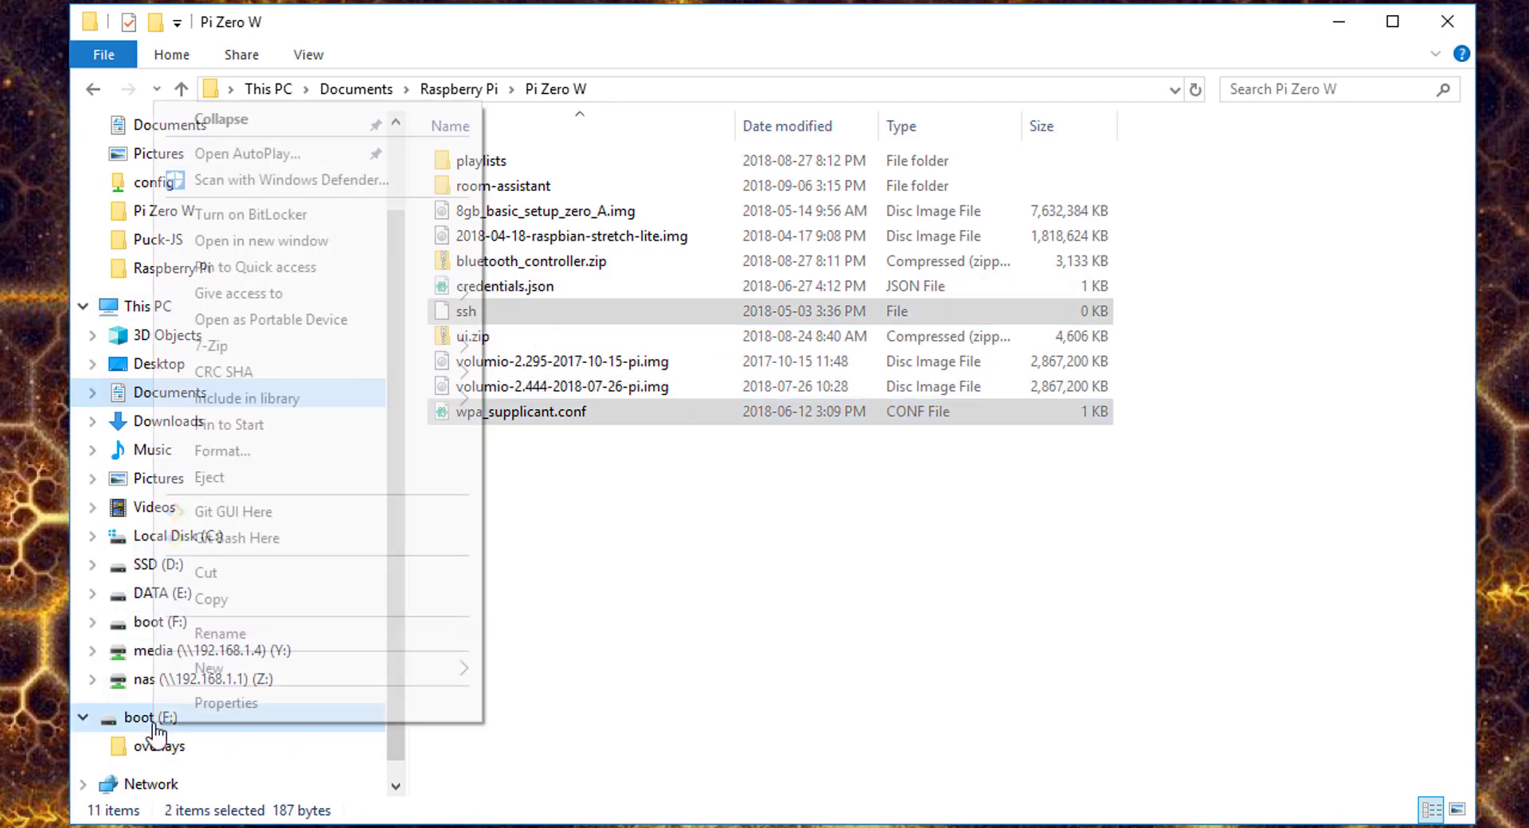
- Eject the boot drive and log into the Pi at 192.168.1.96 as pi
click(209, 477)
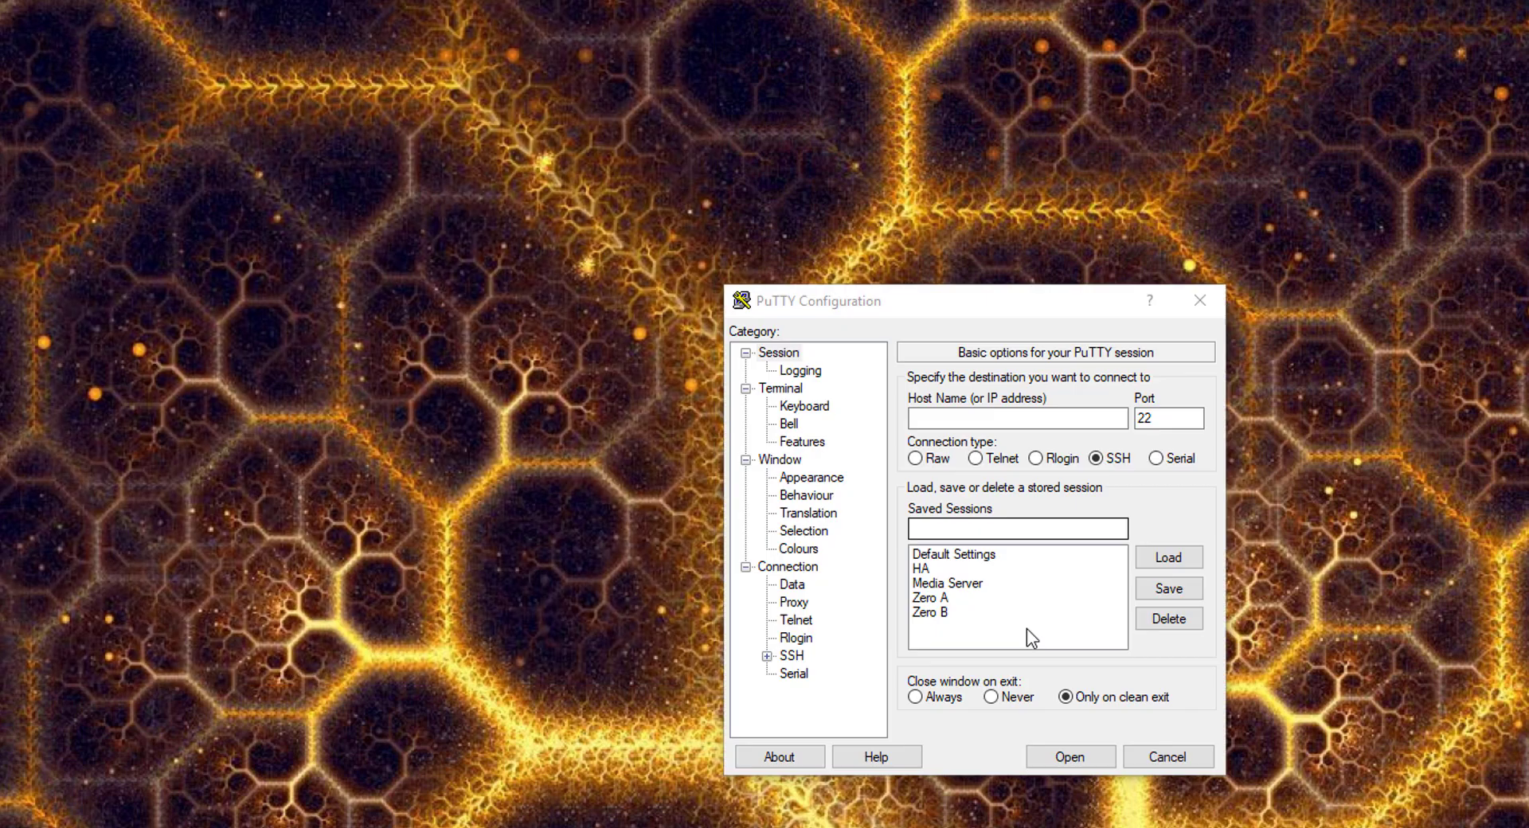
double_click(972, 582)
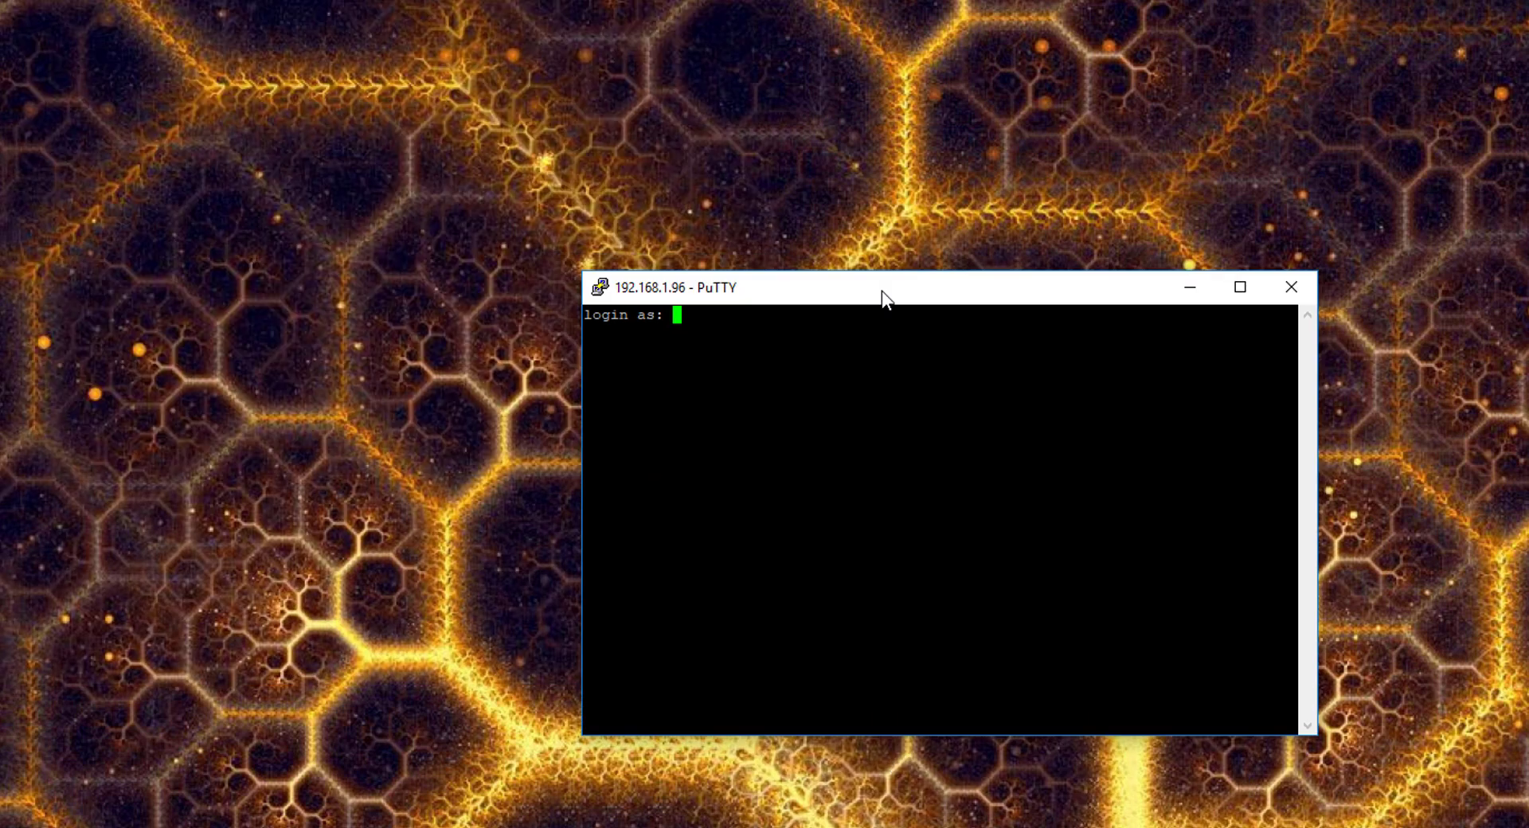
text(pi)
key(Return)
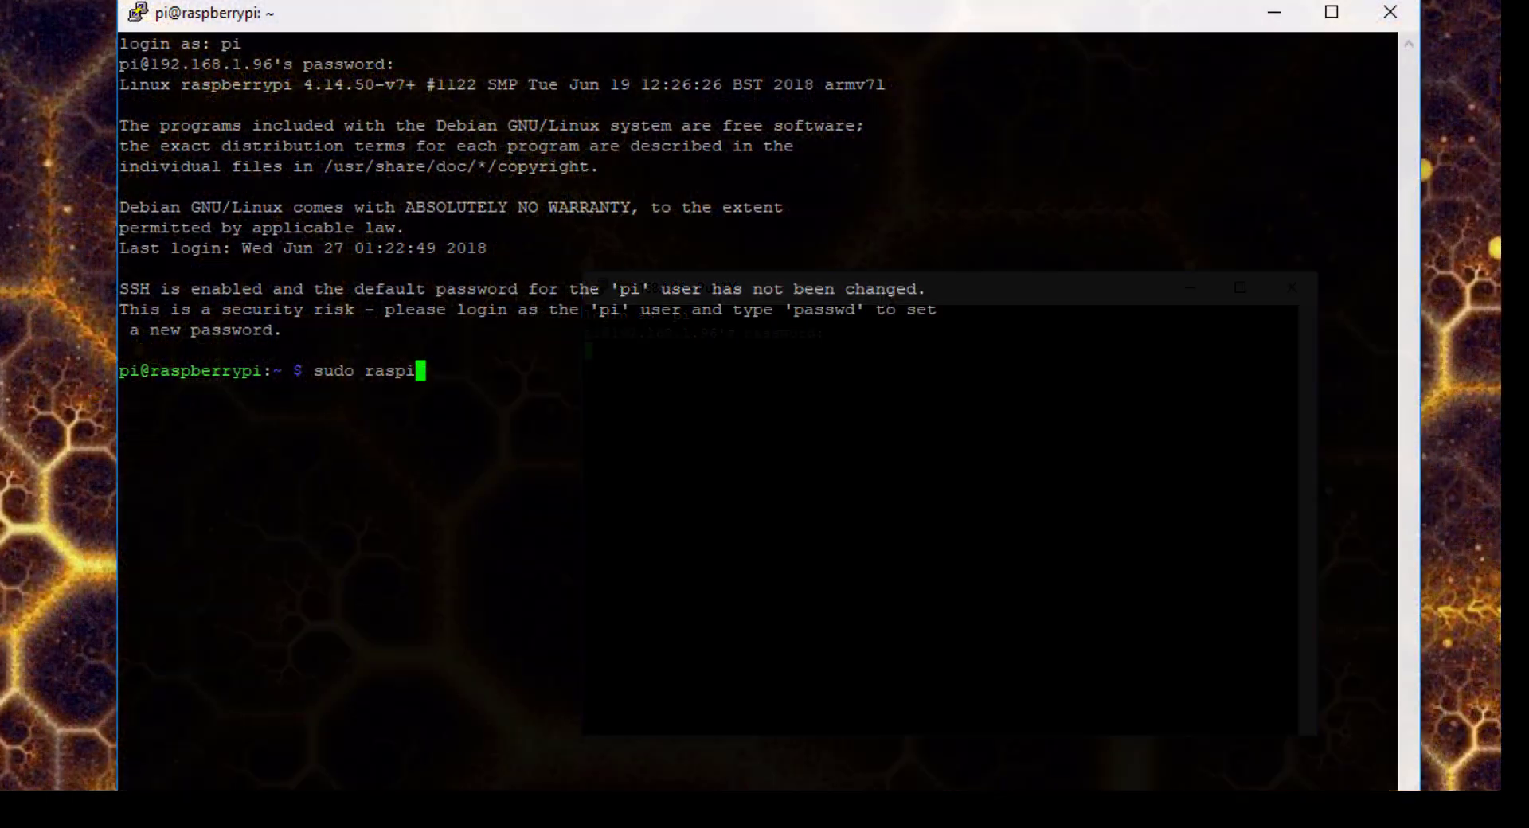
- Launch raspi-config and set a new password for the pi user
key(Return)
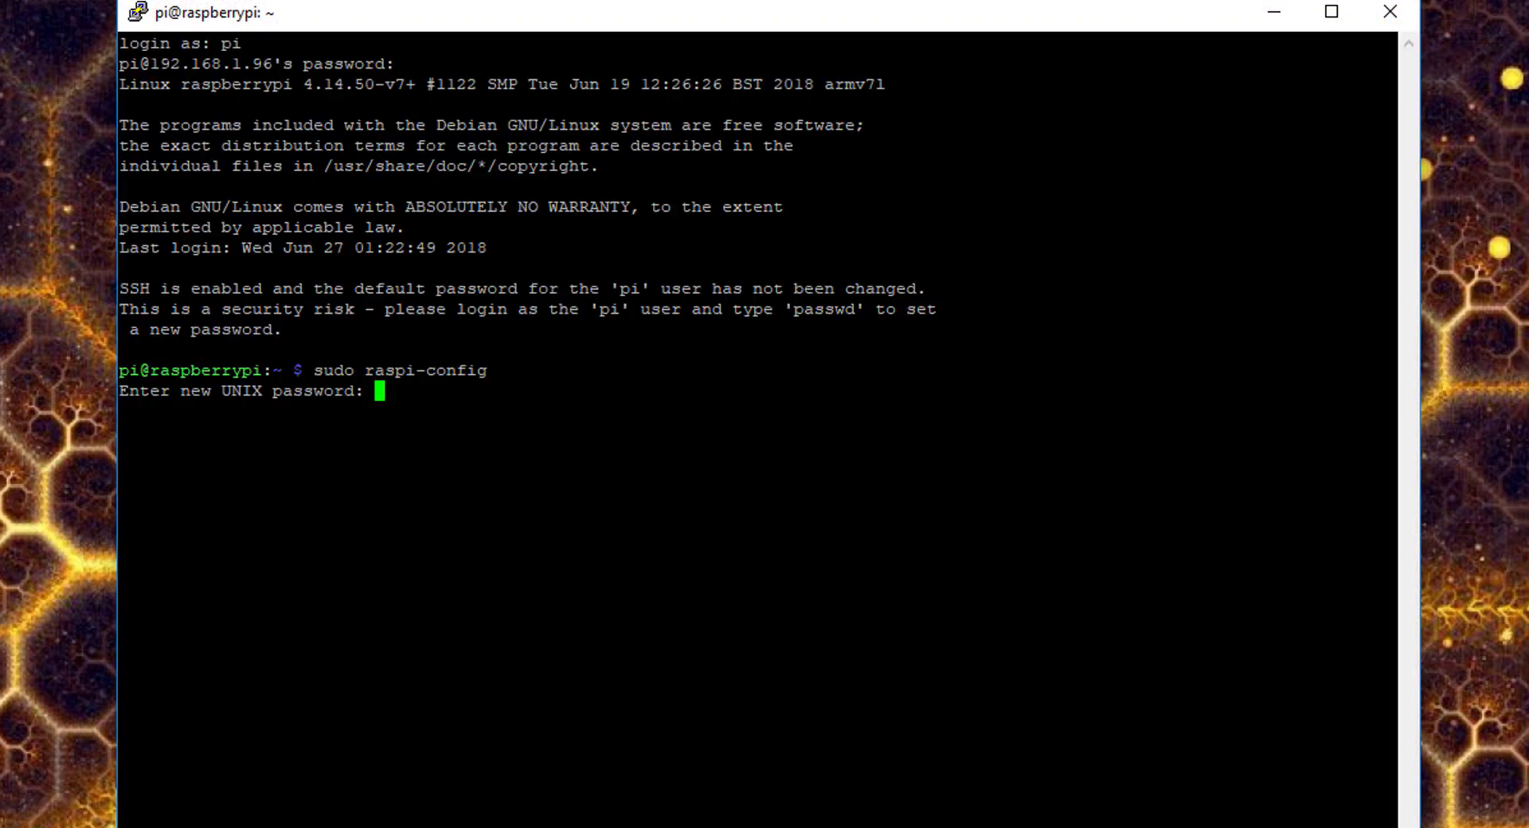
key(Return)
key(Return)
key(Return)
key(Down)
key(Return)
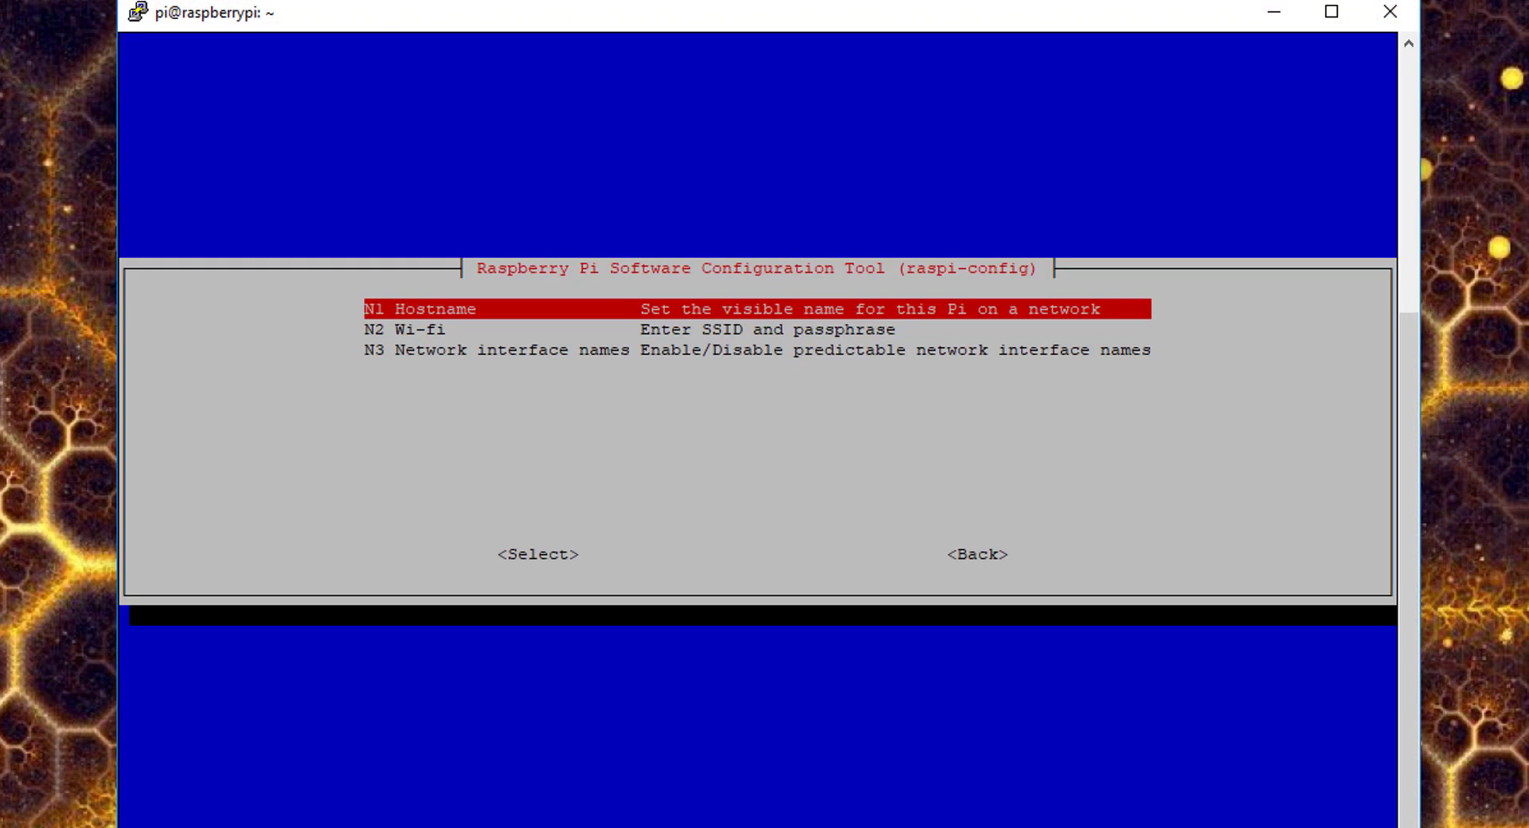
- Change the hostname from raspberrypi to media_server
key(Return)
key(BackSpace)
key(BackSpace)
key(BackSpace)
key(BackSpace)
key(BackSpace)
key(BackSpace)
key(BackSpace)
key(BackSpace)
key(BackSpace)
key(BackSpace)
key(BackSpace)
text(media_server)
key(Tab)
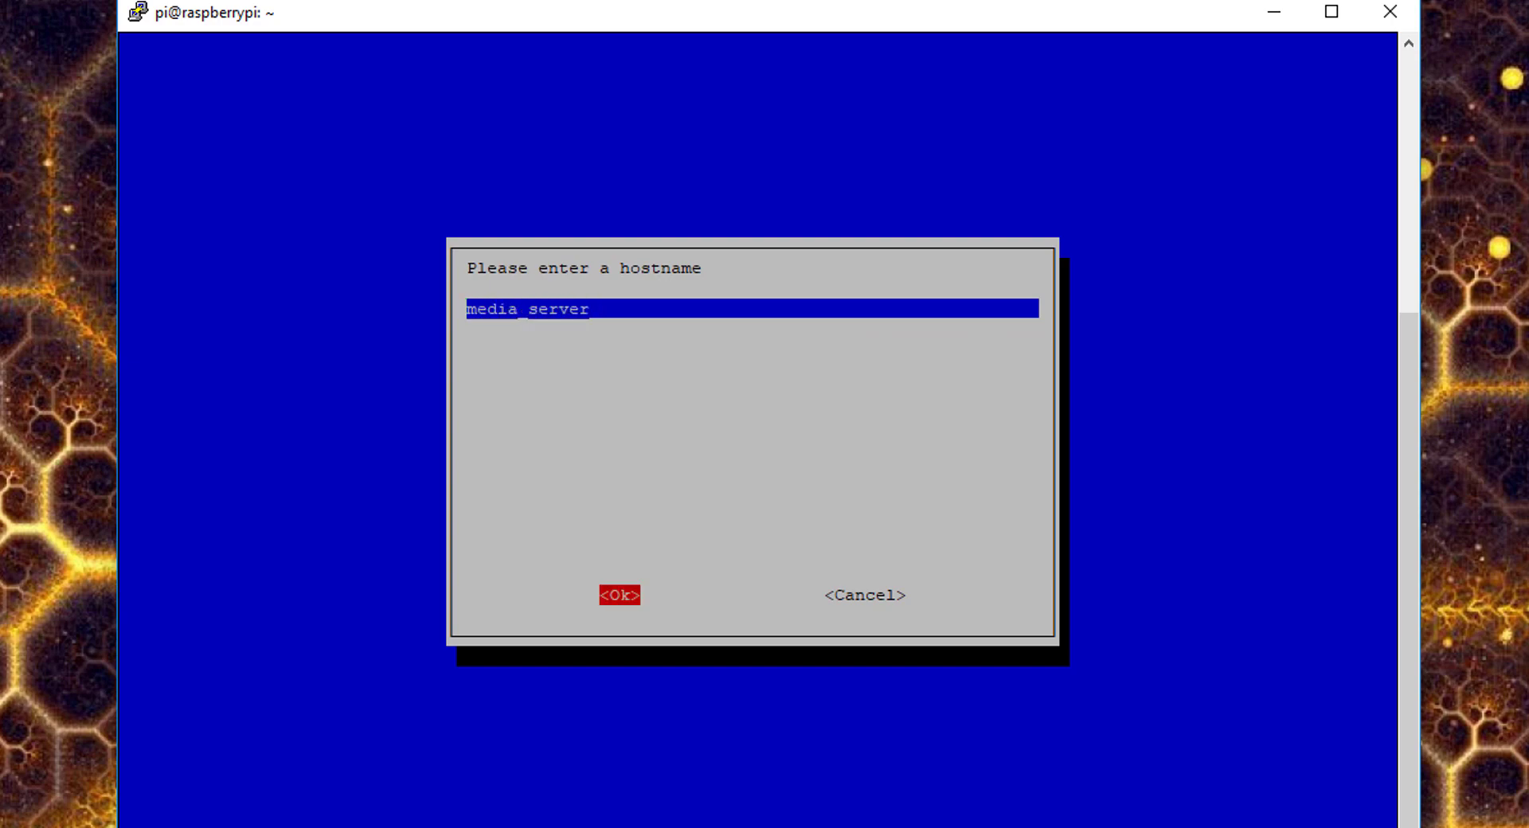
key(Return)
key(Down)
key(Down)
key(Down)
- Set the time zone to US Eastern in the localisation options
key(Return)
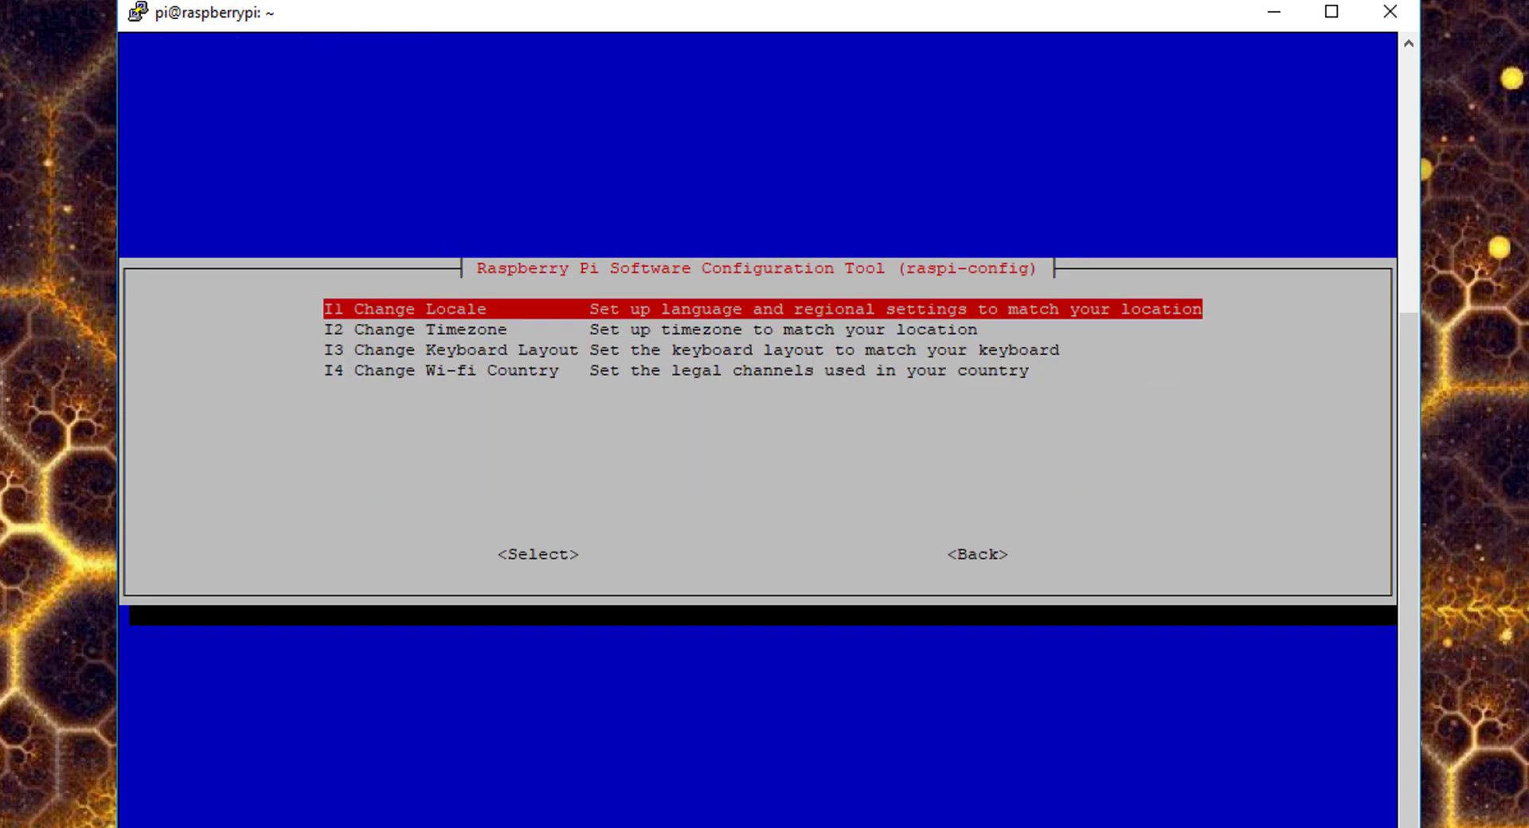
key(Down)
key(Return)
key(Up)
key(Return)
key(Down)
key(Down)
key(Down)
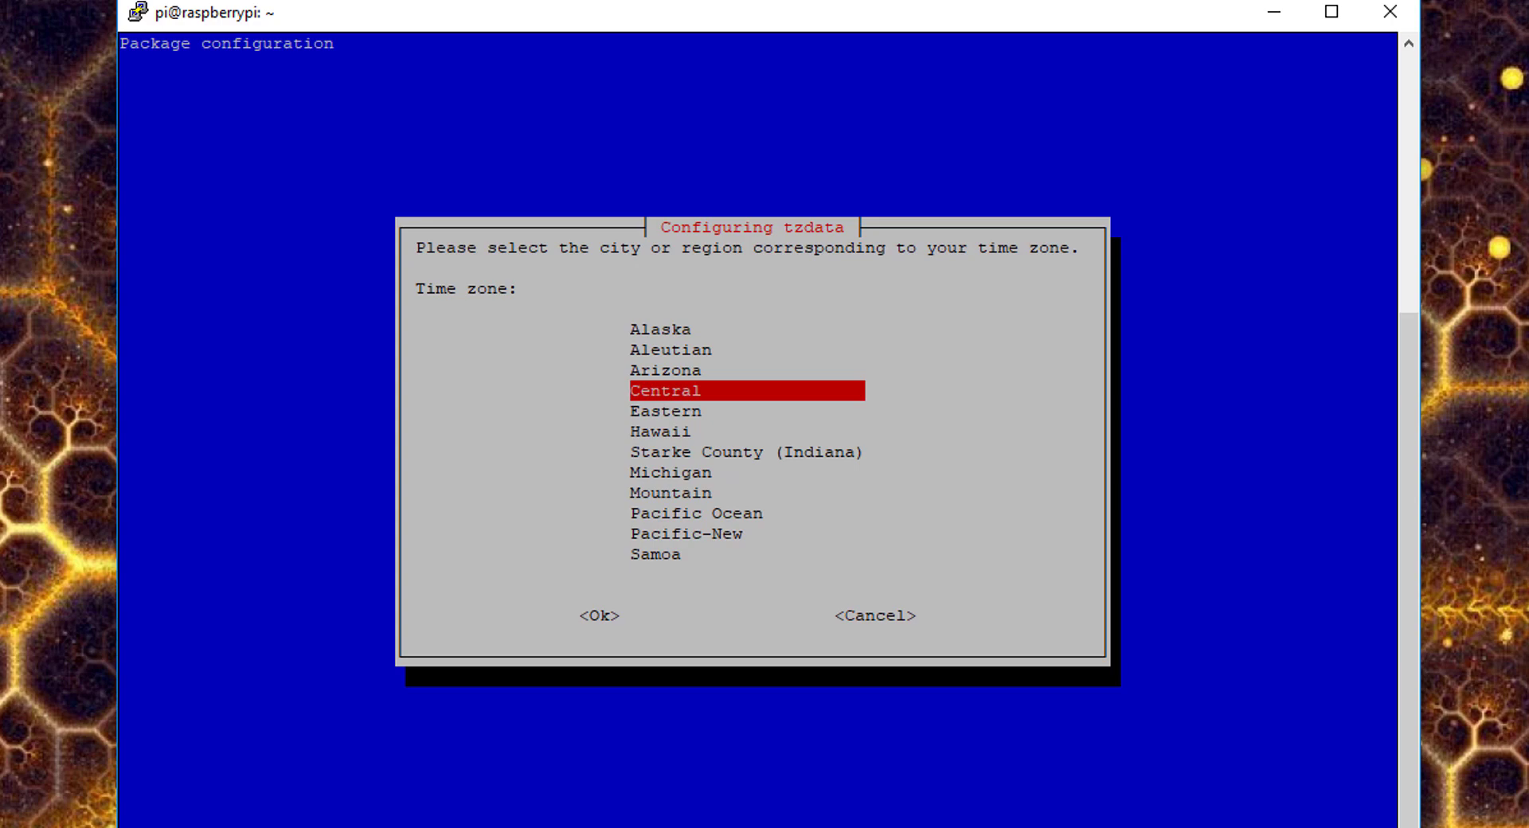
key(Down)
key(Return)
key(Down)
key(Down)
key(Down)
- Expand the filesystem to fill the card from the advanced options
key(Return)
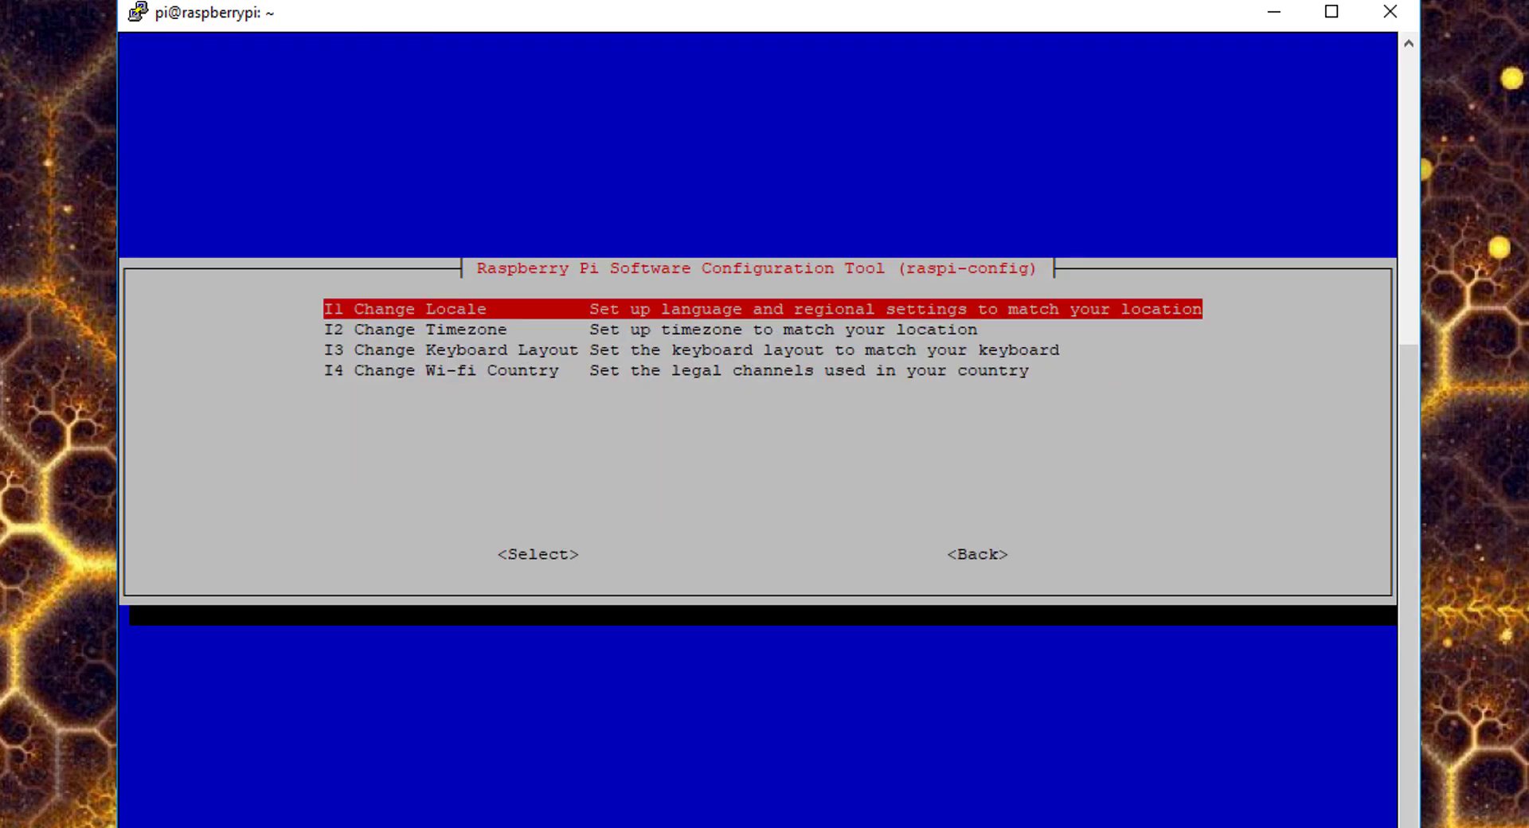
key(Escape)
key(Down)
key(Return)
key(Escape)
key(Down)
key(Down)
key(Down)
key(Down)
key(Down)
key(Down)
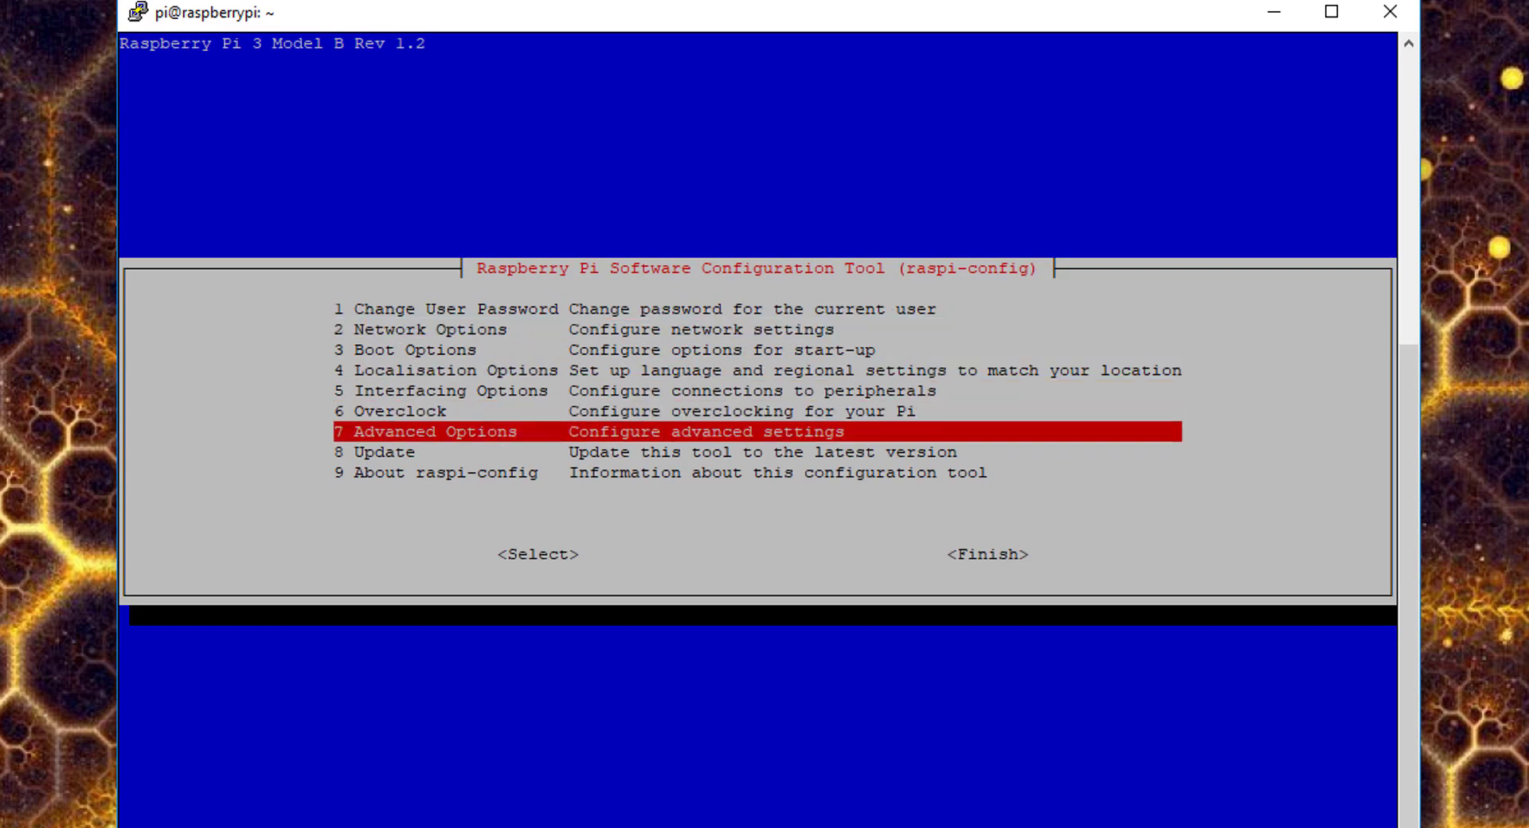
key(Return)
key(Down)
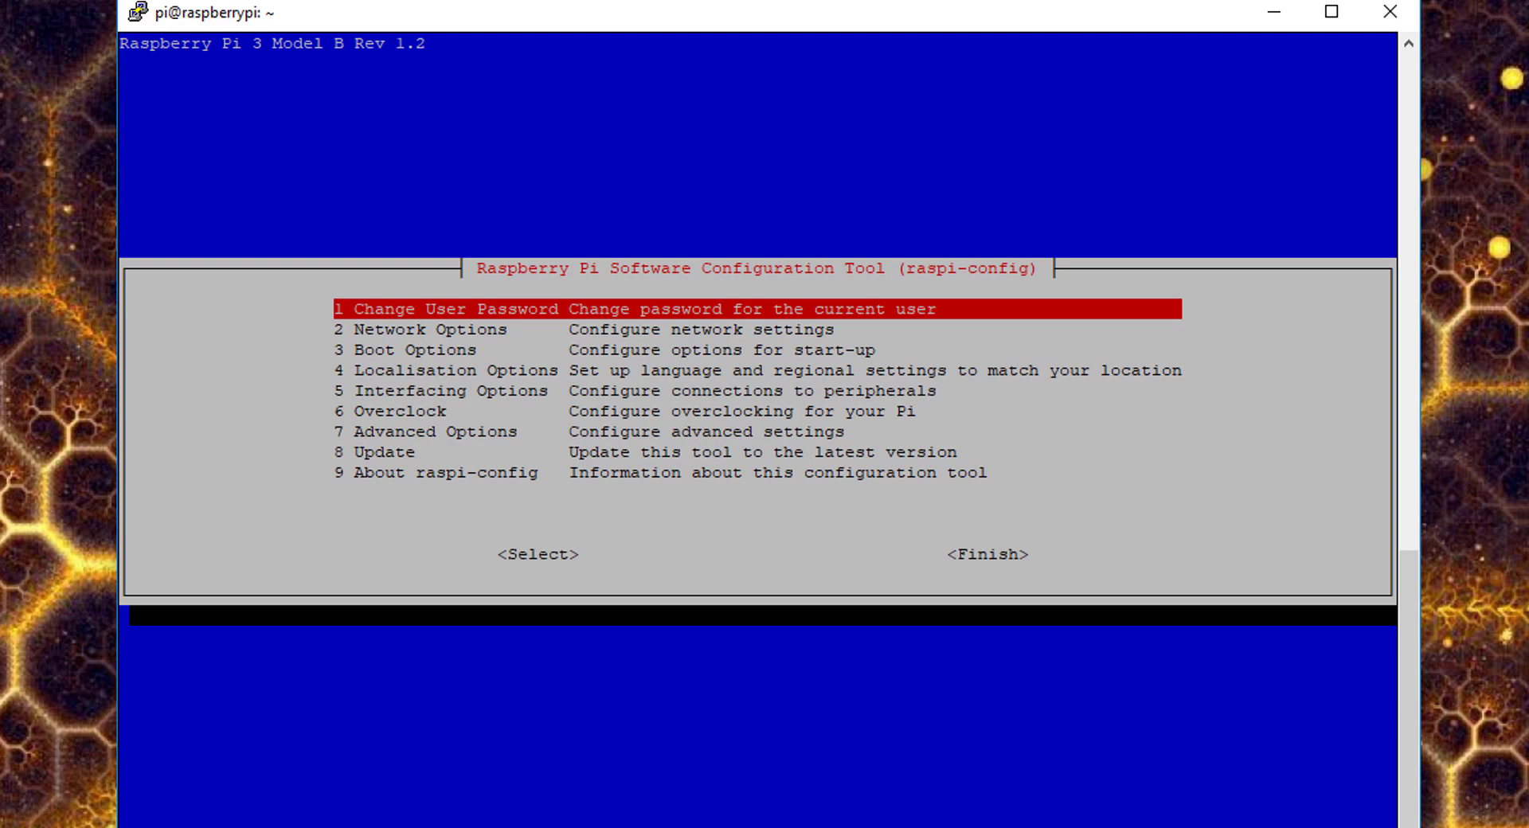
- Turn on wait-for-network at boot, finish raspi-config and confirm the reboot
key(Down)
key(Down)
key(Return)
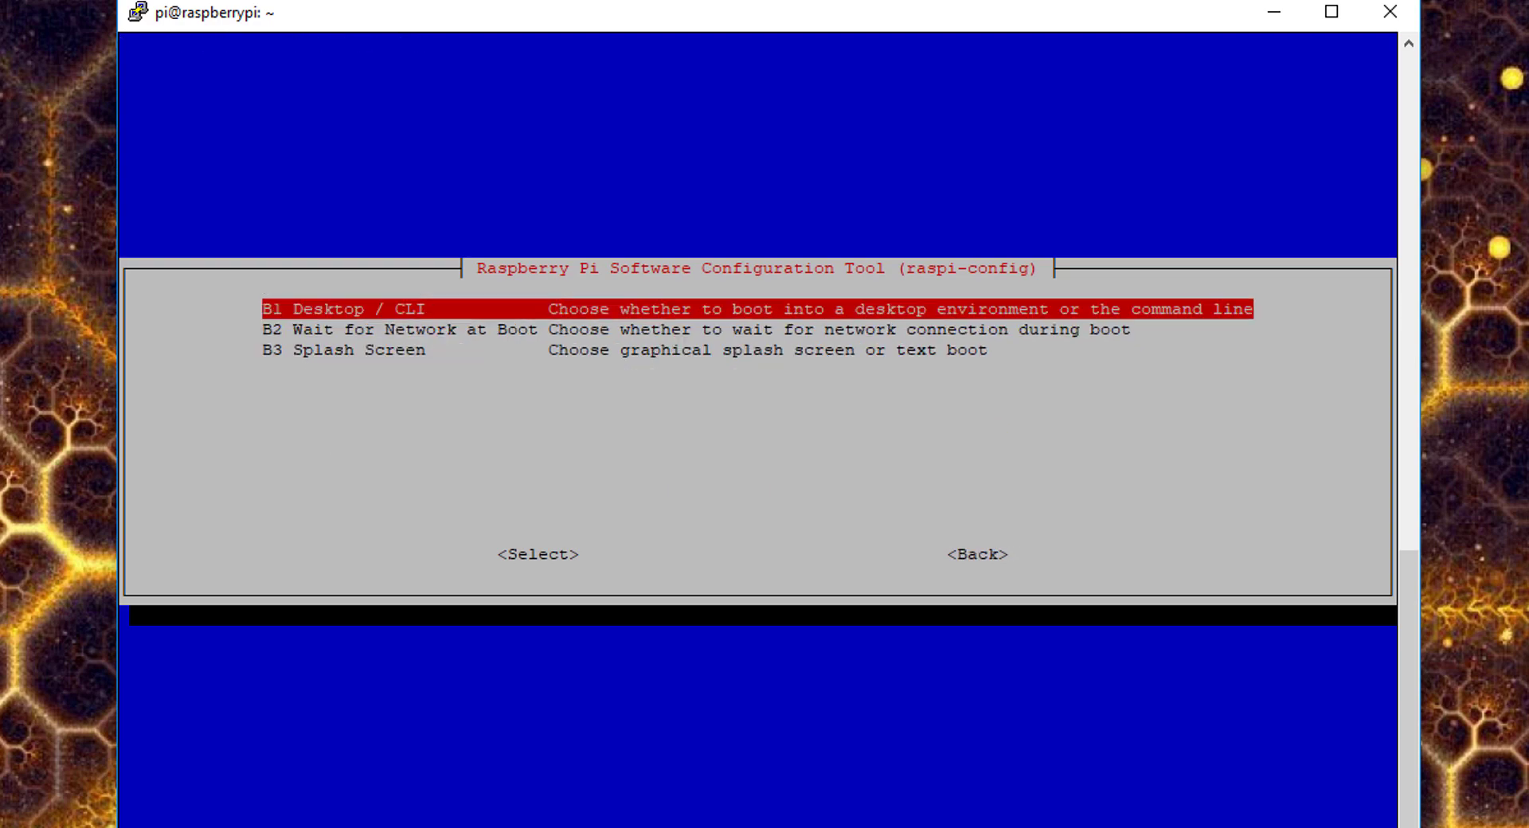
key(Down)
key(Return)
key(Return)
key(Tab)
key(Tab)
key(Return)
key(Return)
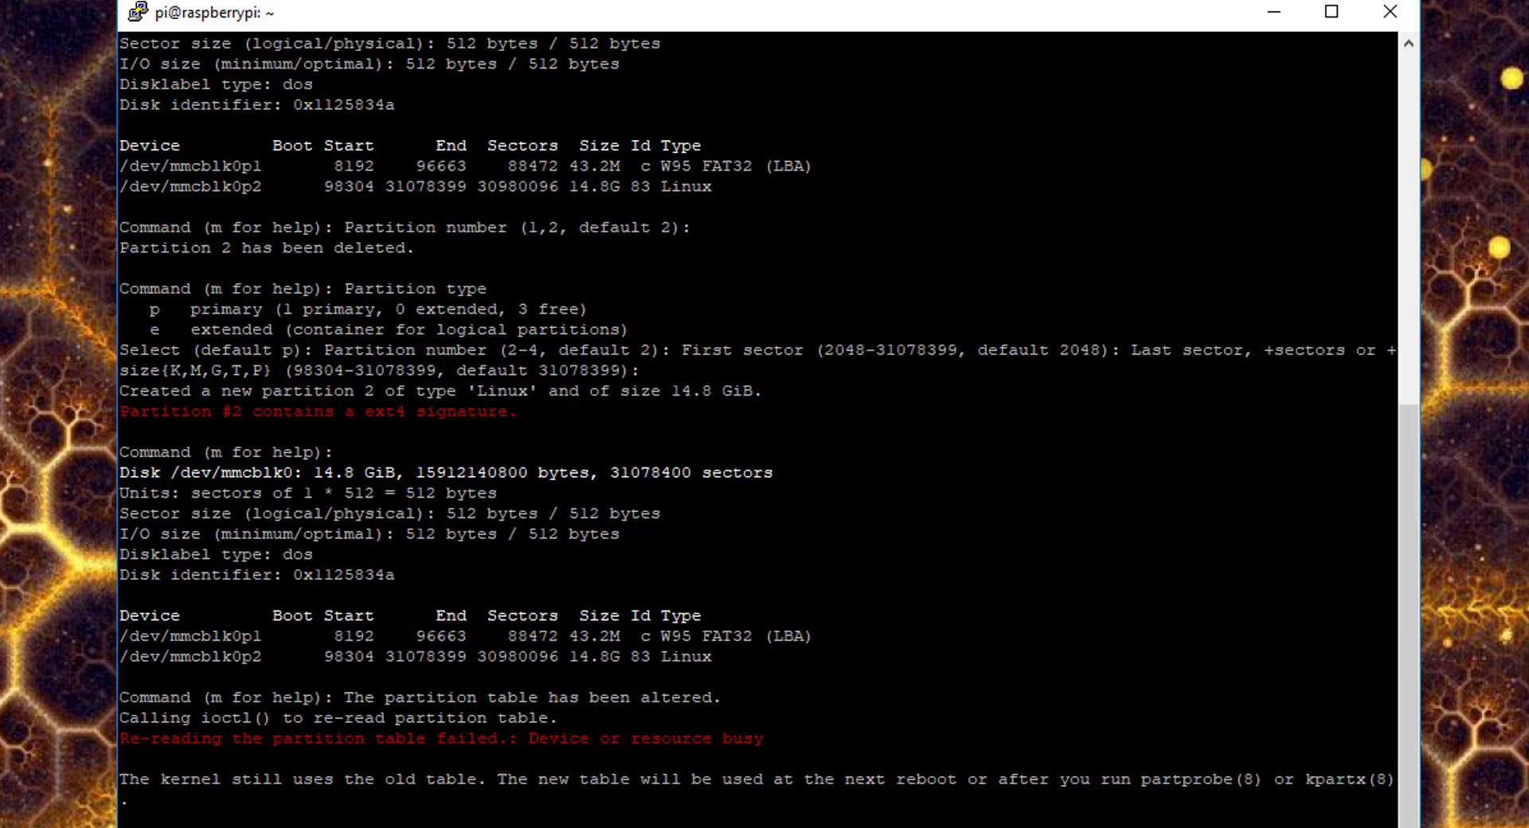
key(Return)
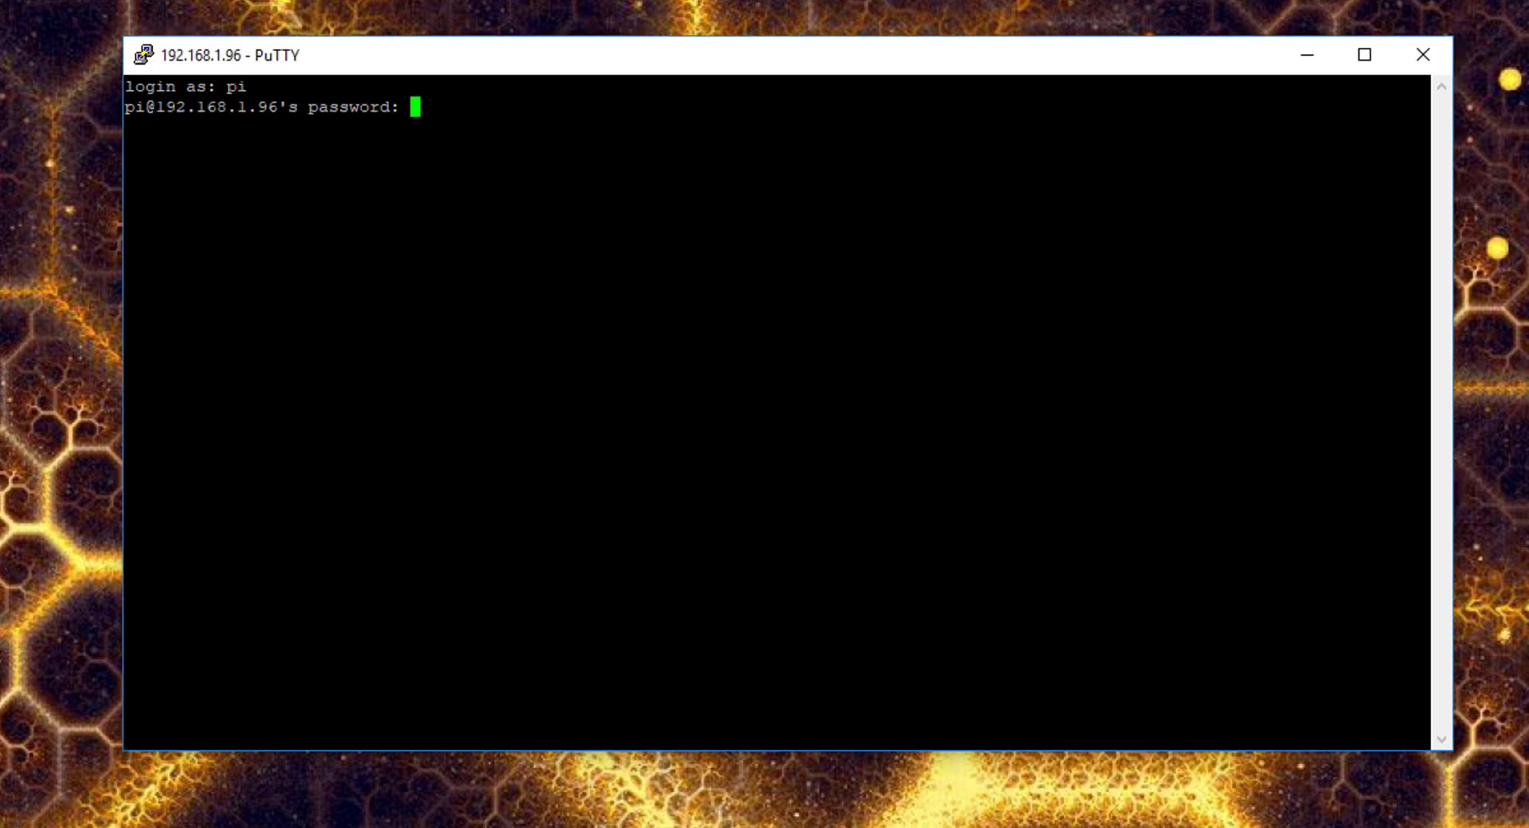
key(Return)
- Log back in as pi and run sudo apt-get update && sudo apt-get -y upgrade
text(sudo a)
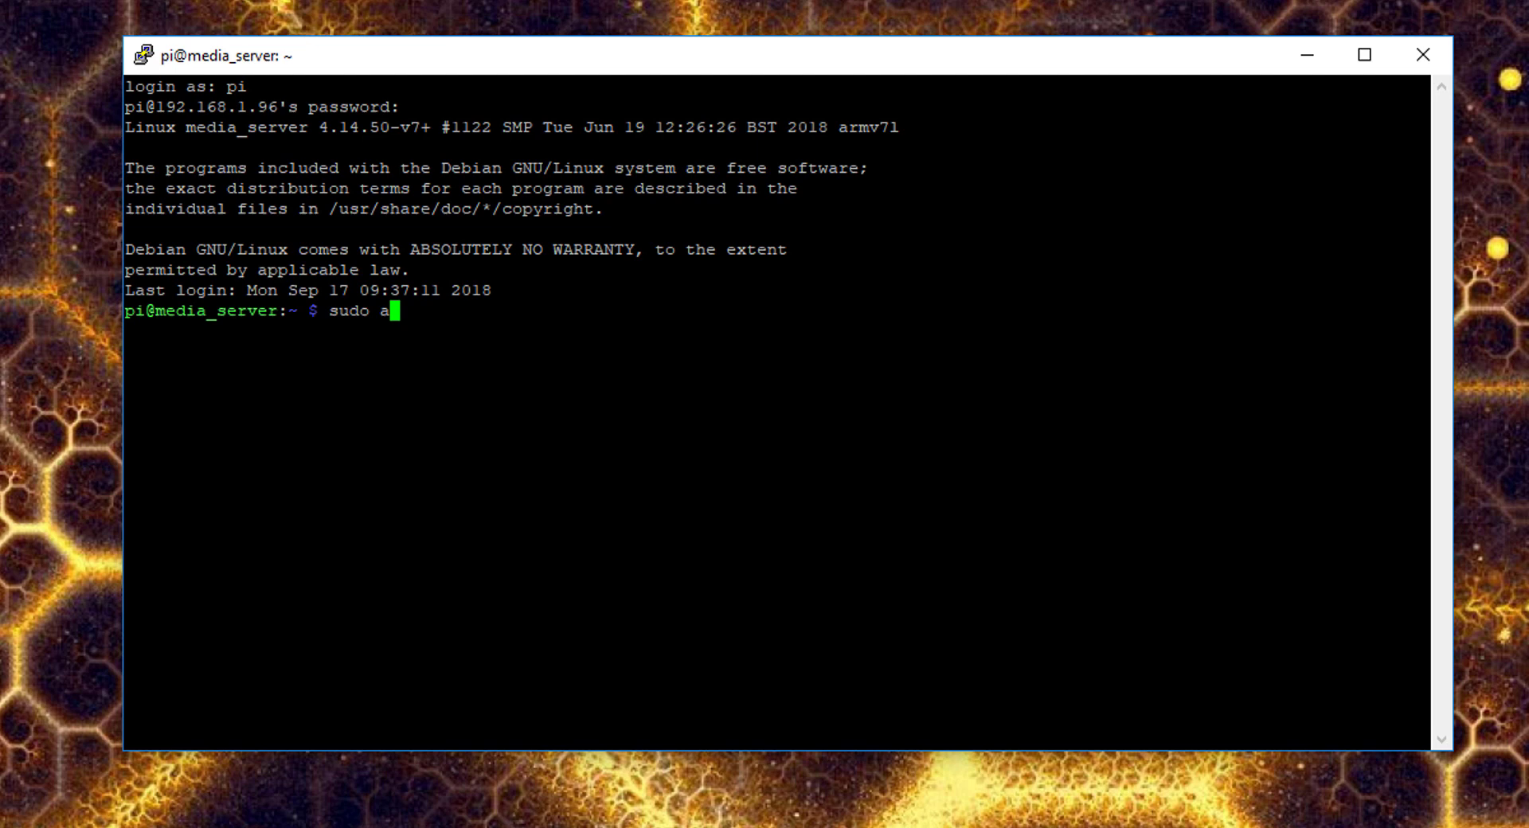
text(pt-get update)
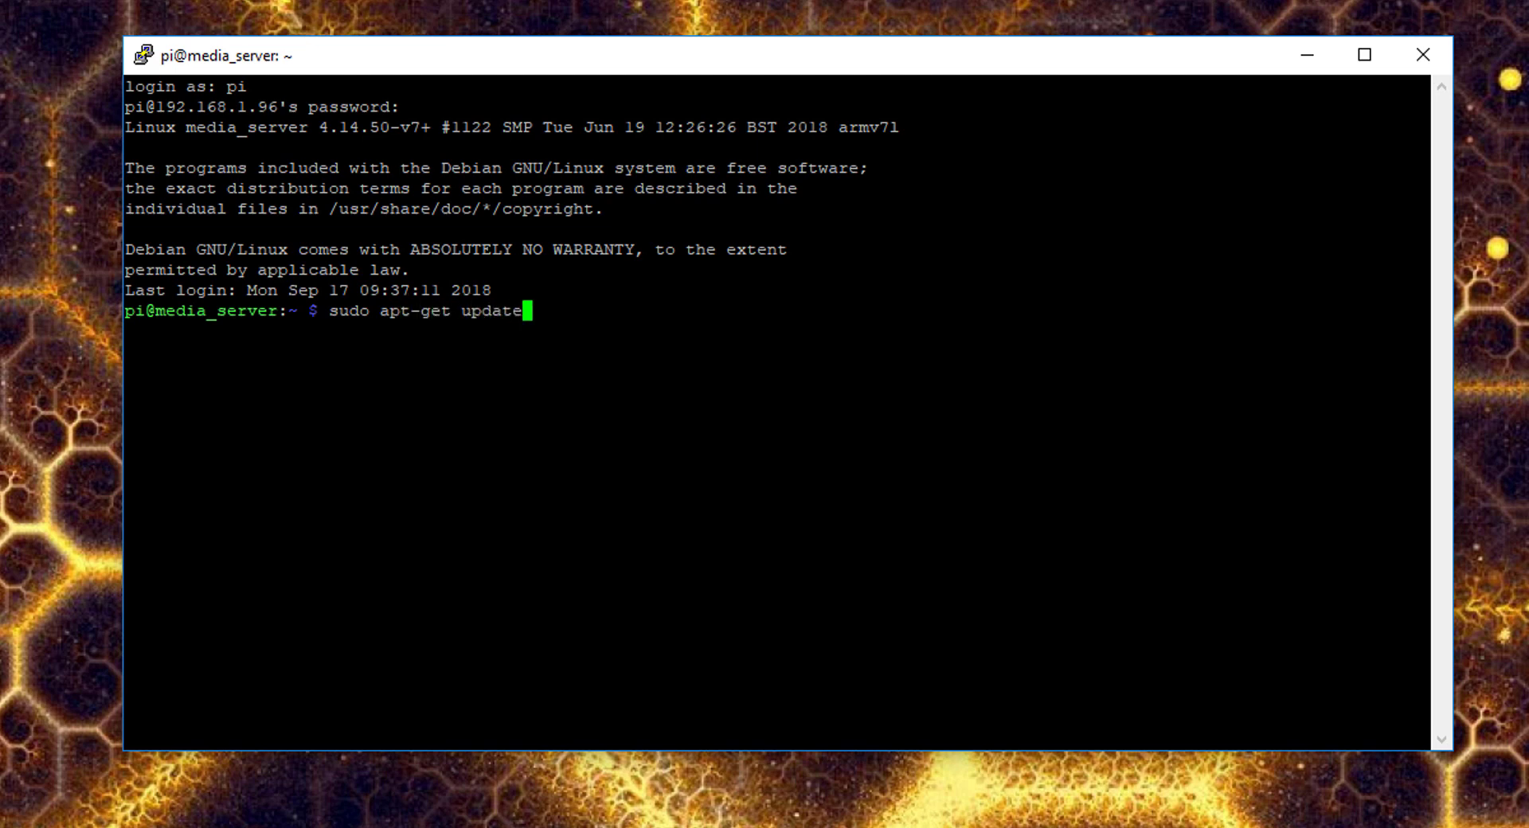
text( && sudo-apt-get -y upgra)
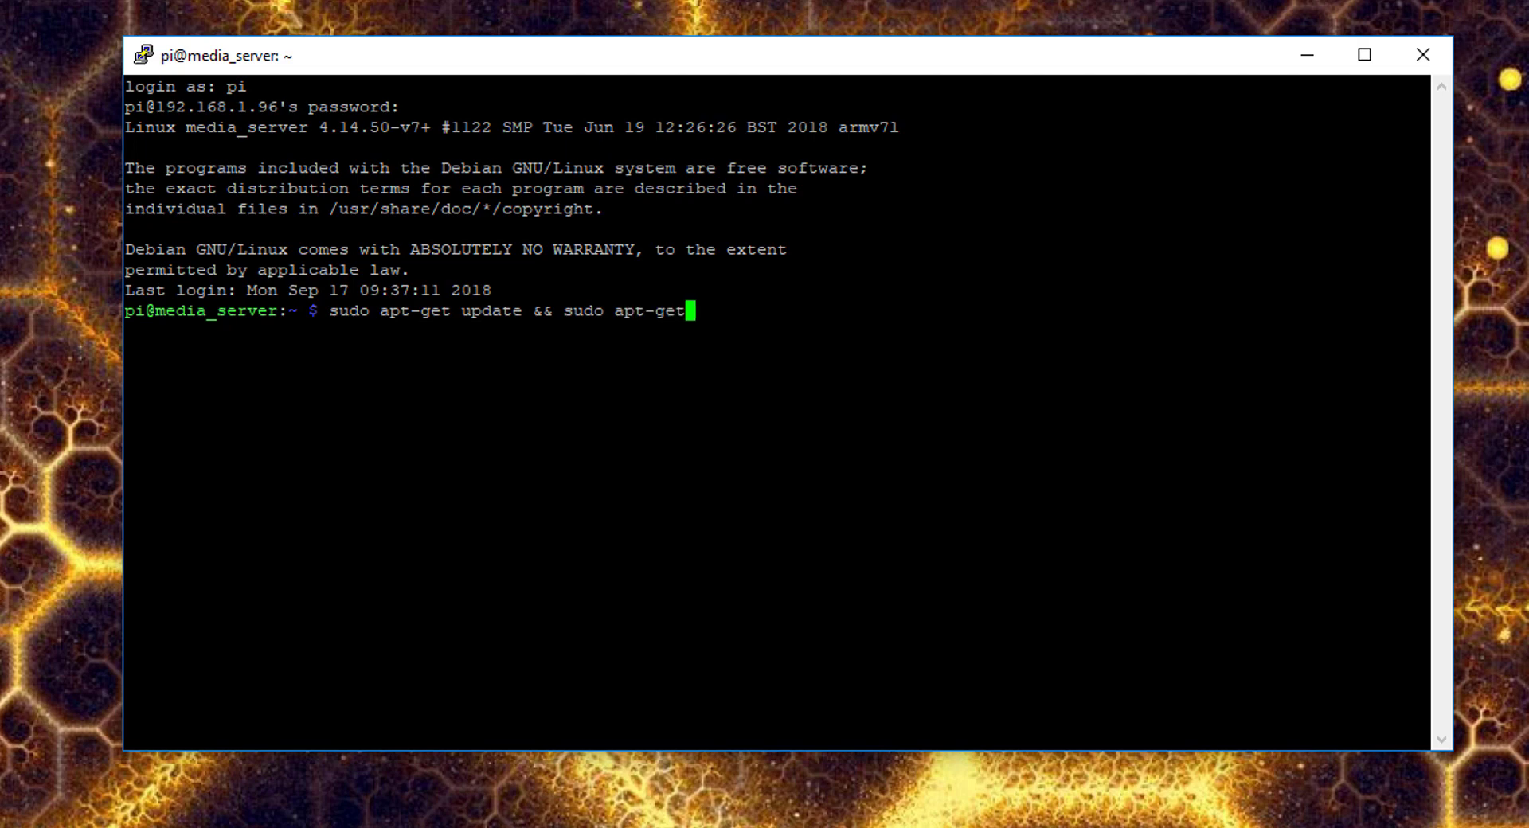
text(de)
key(Return)
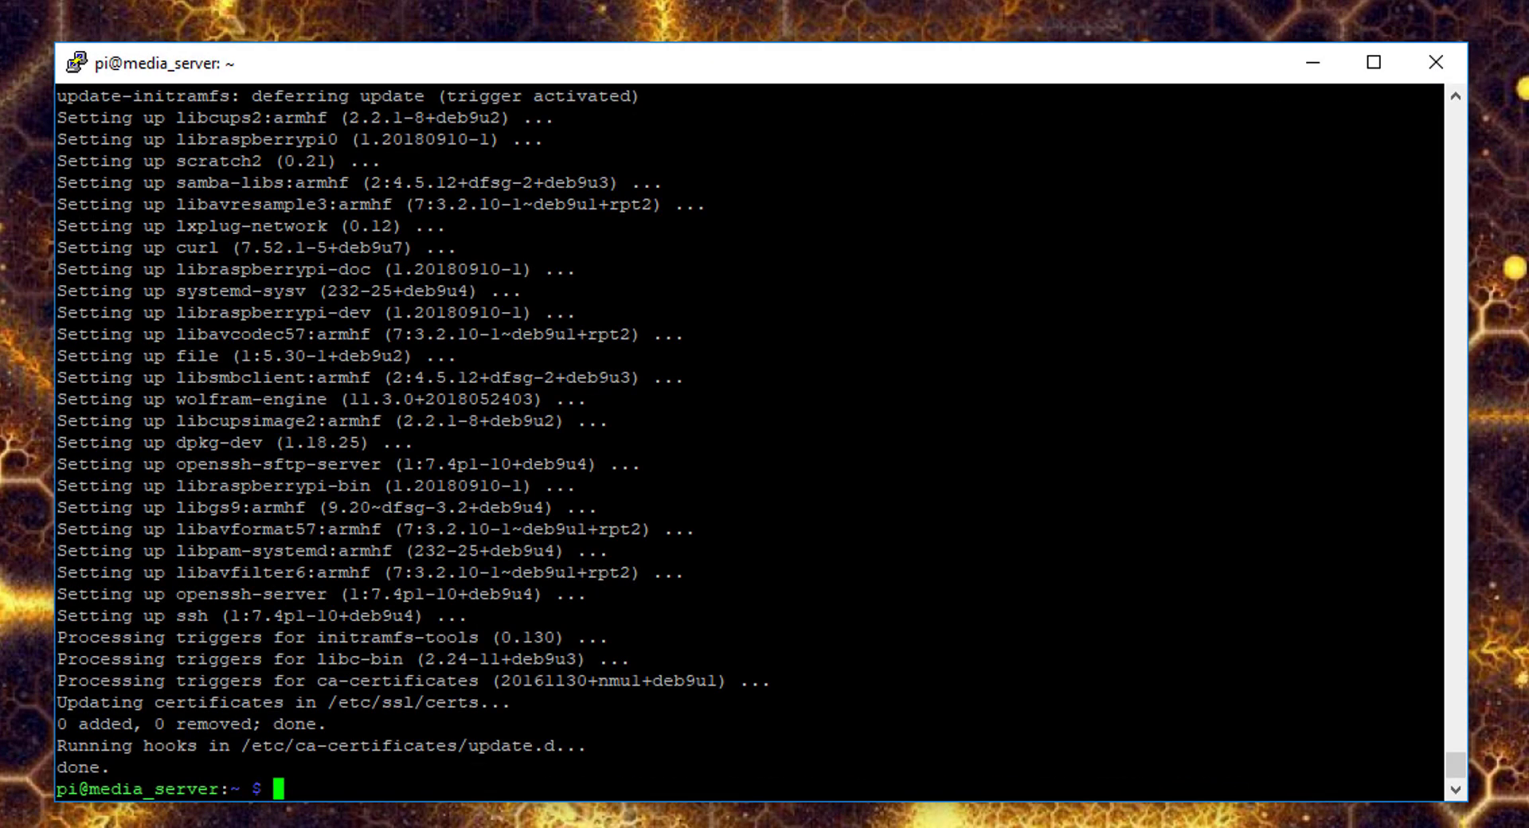
- Paste and run the command that adds the forked-daapd repository key
text(wget -q -O - http://www.gyfgafguf.dk/raspbian/forked-daapd.gpg | sudo apt-key add -)
key(Return)
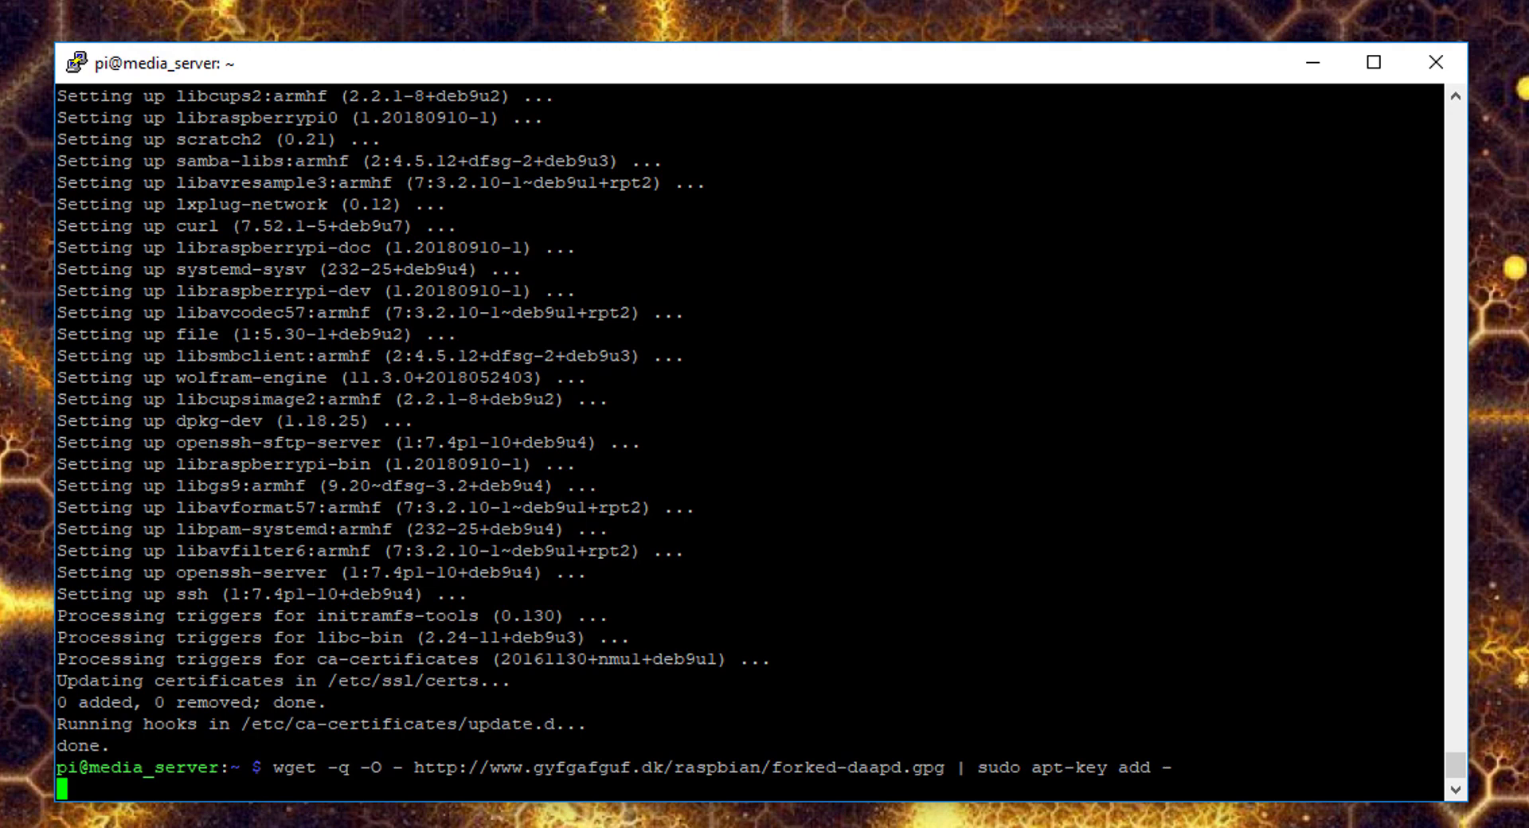
key(Return)
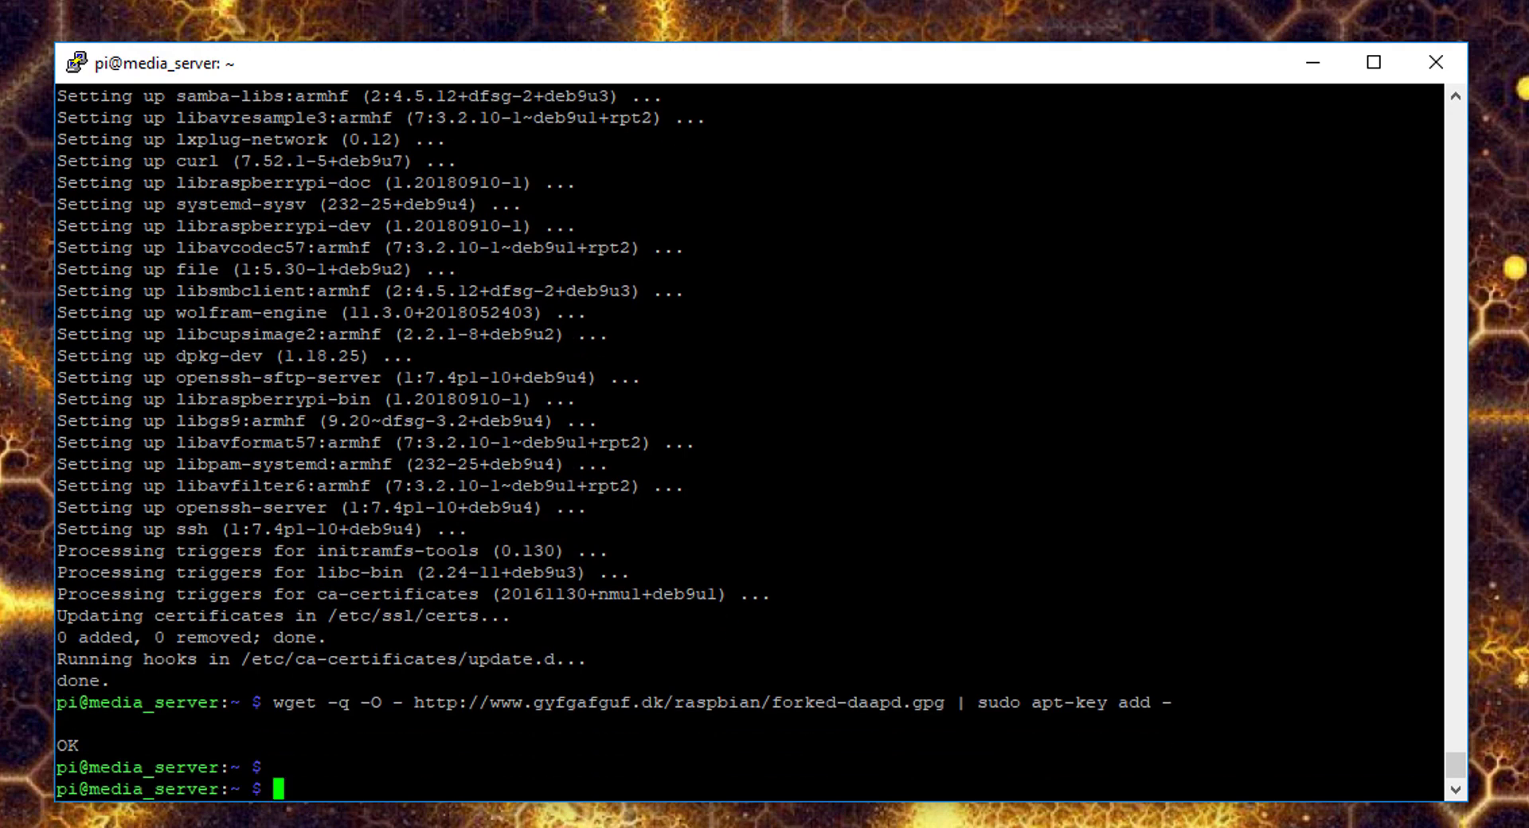
- Add the forked-daapd deb line to /etc/apt/sources.list, save it, and run sudo apt-get update
text(sudo nano )
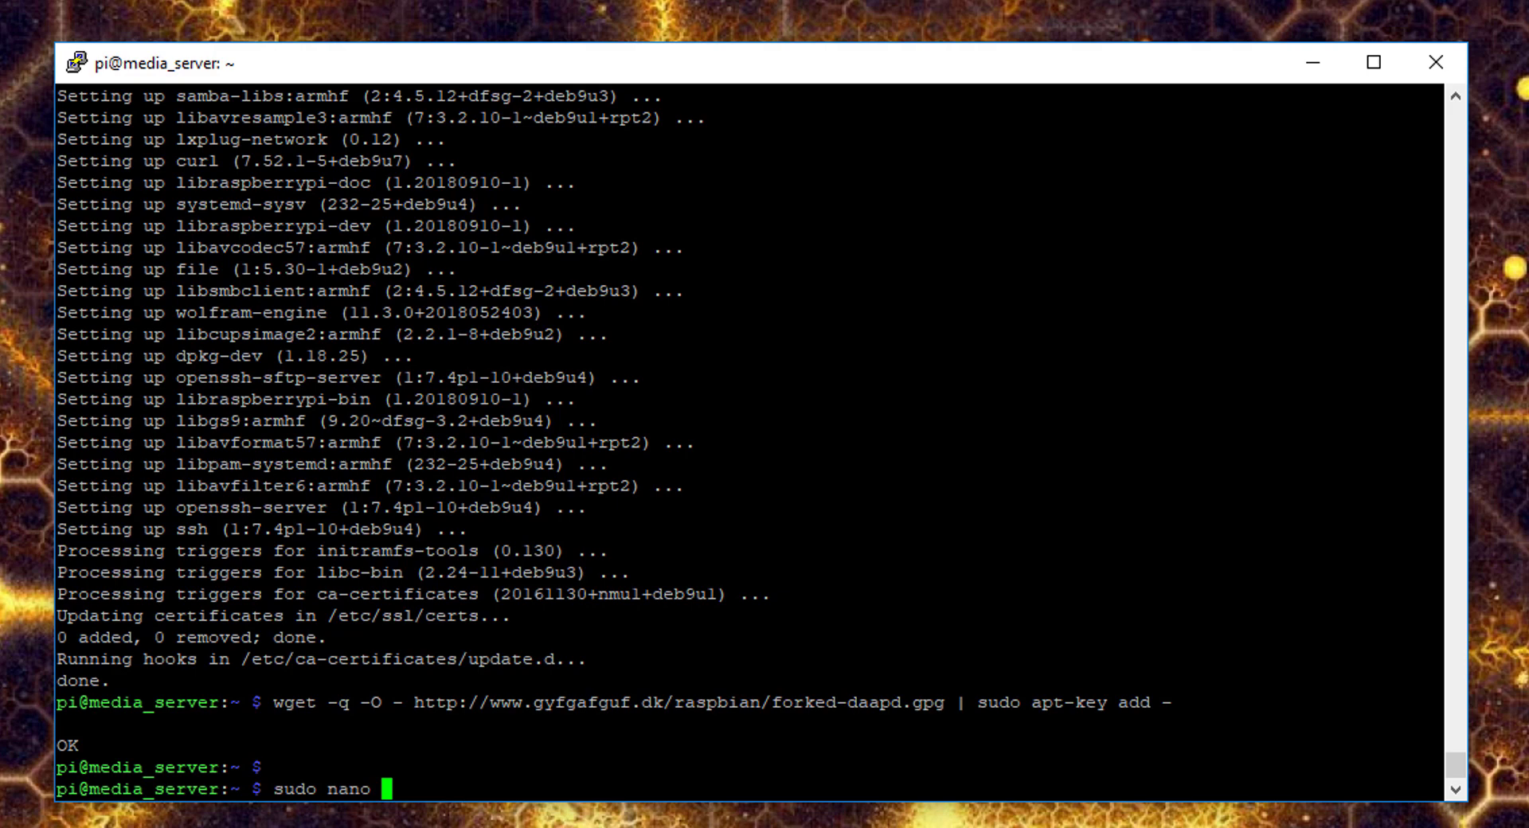
text(/etc/apt/sourc)
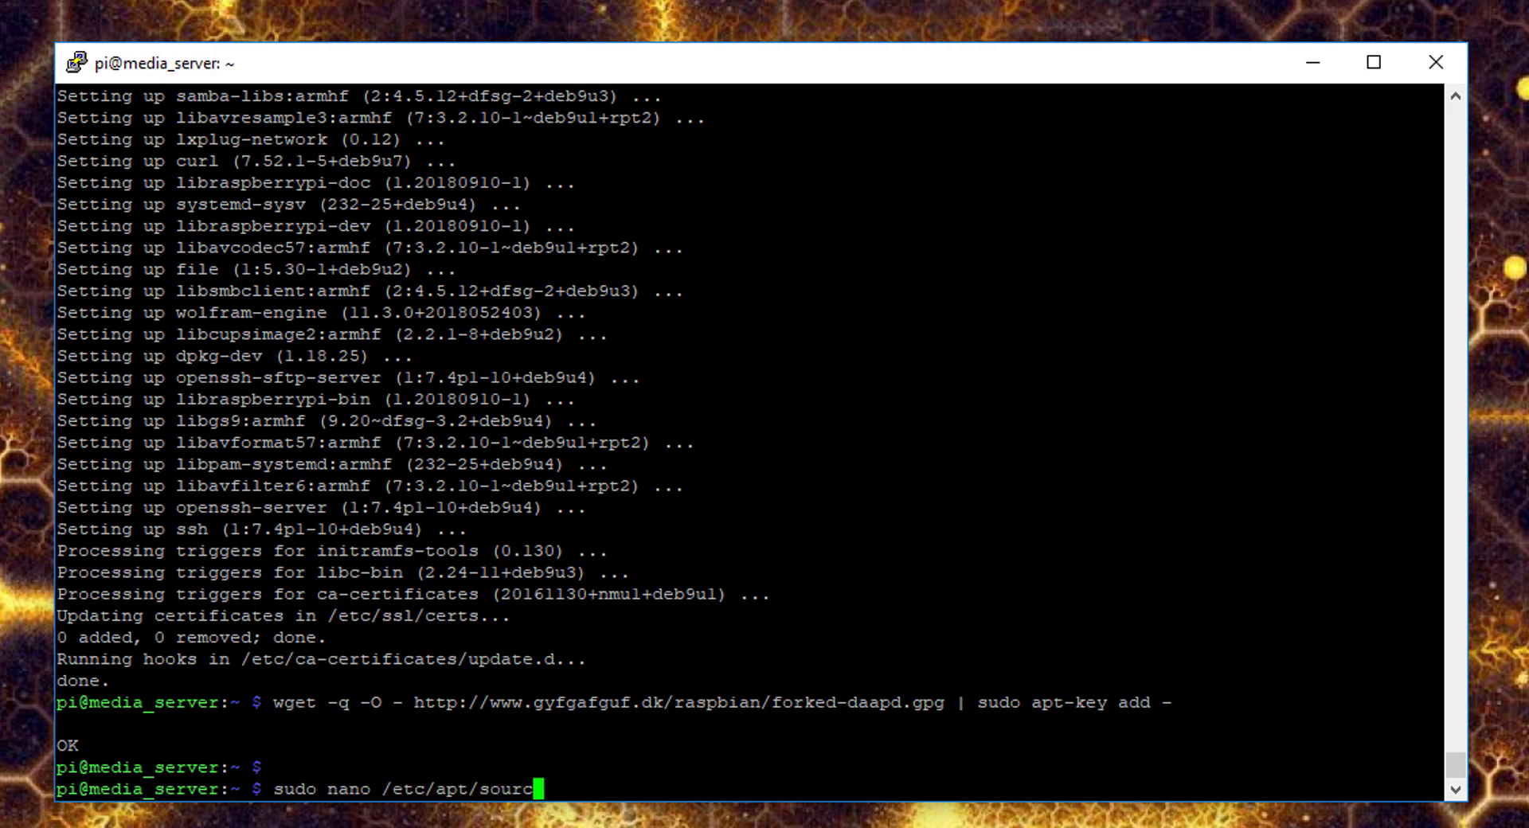
text(es.list)
key(Return)
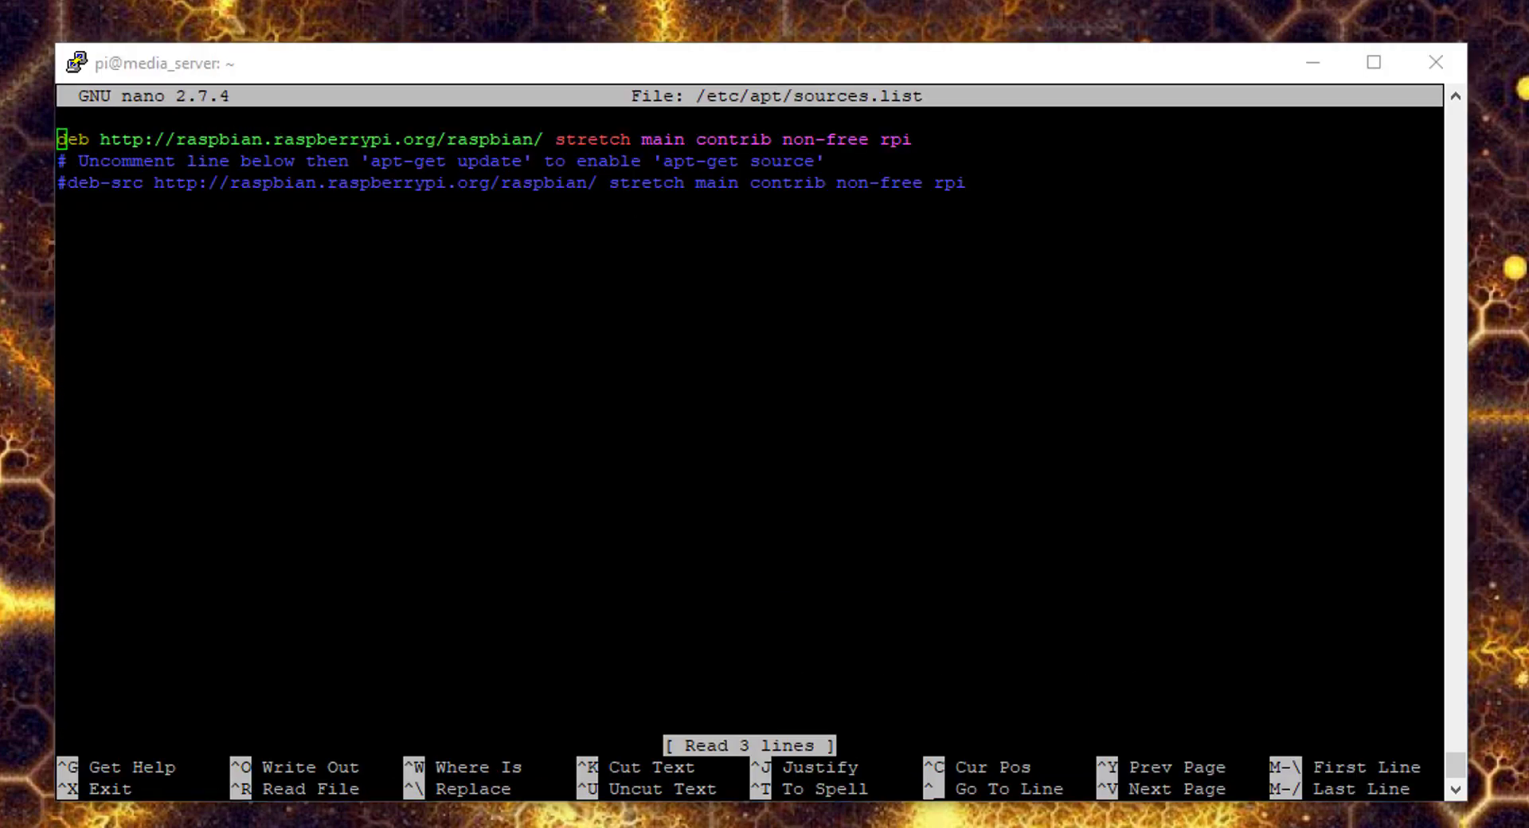
key(alt+Tab)
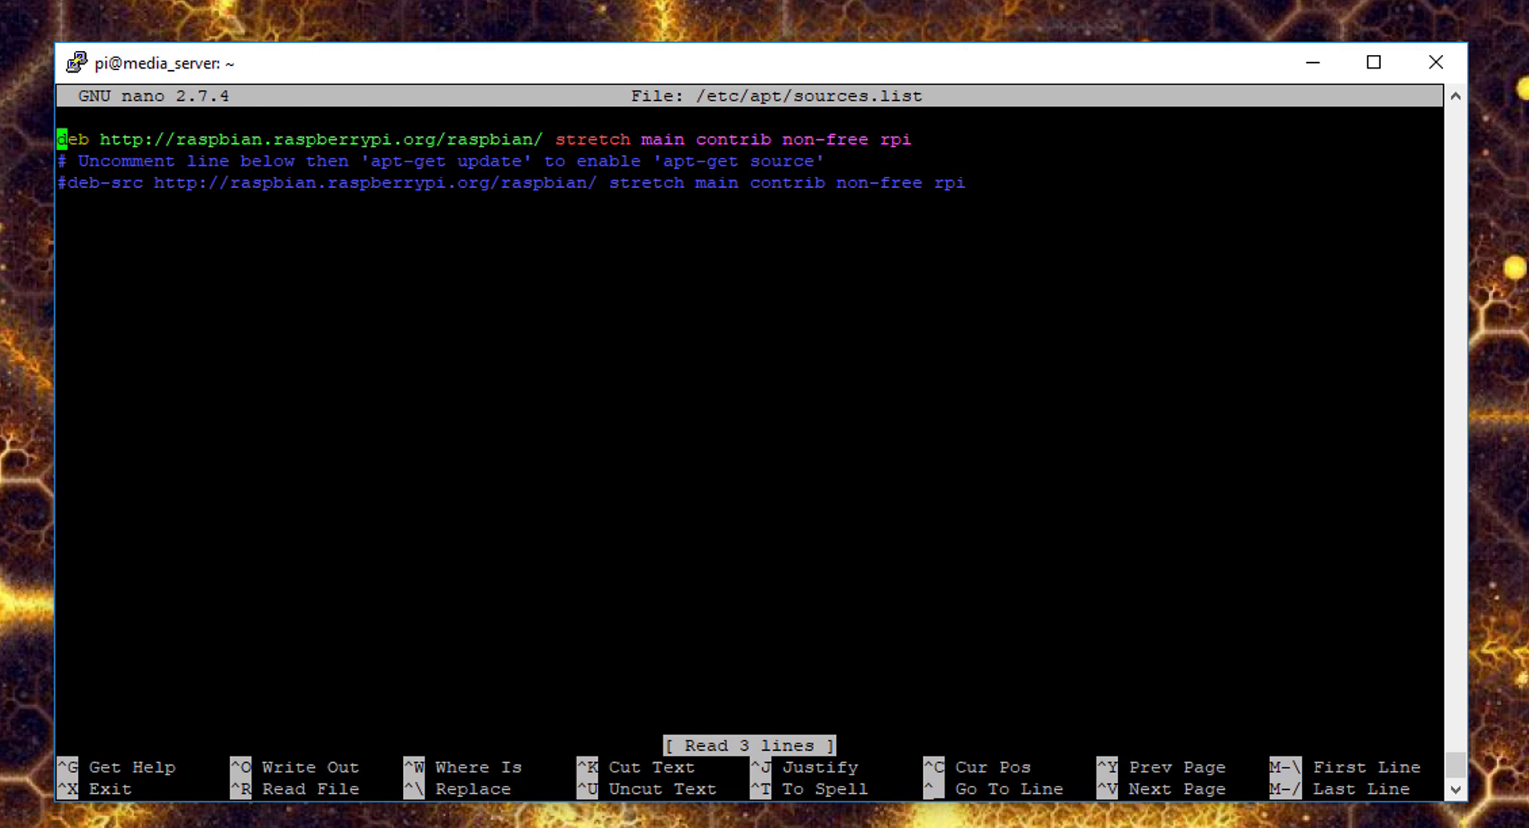
key(Down)
key(Down)
key(Down)
text(deb http://www.gyfgafguf.dk/raspbian/forked-daapd/ stretch contrib)
key(ctrl+x)
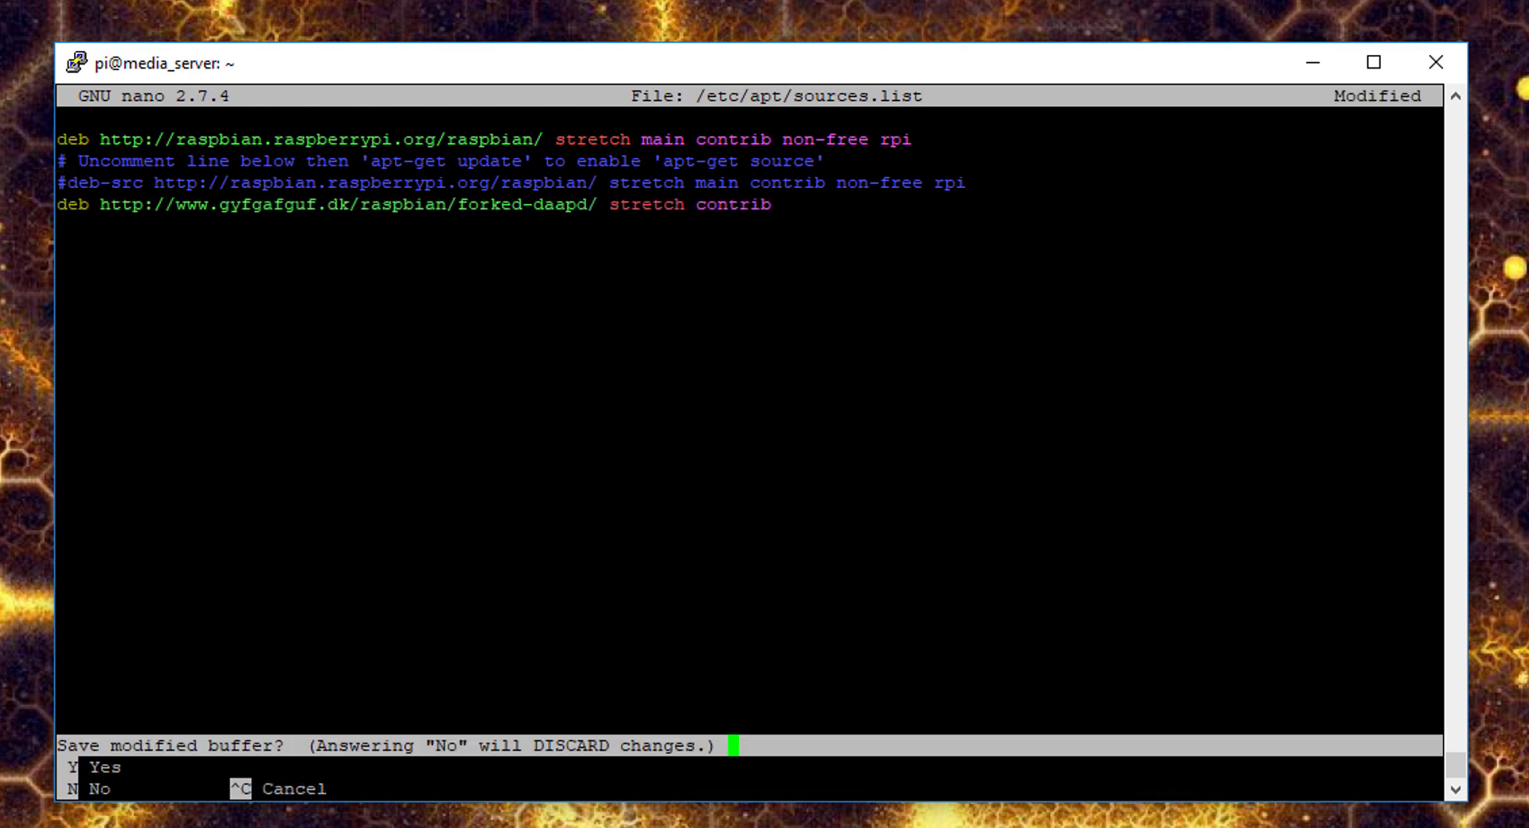
key(y)
key(Return)
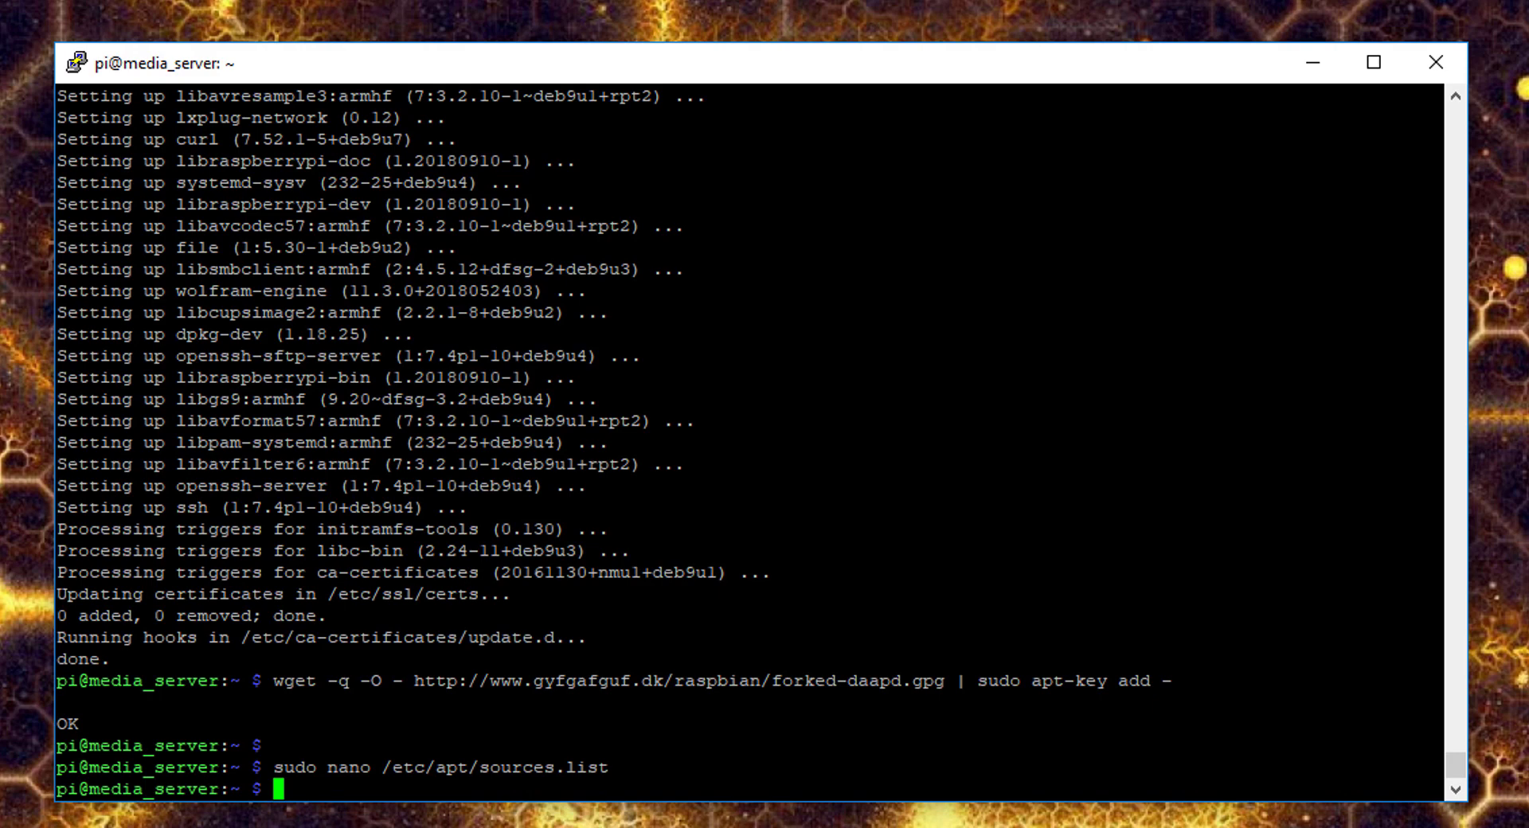
text(sudo apt-get update)
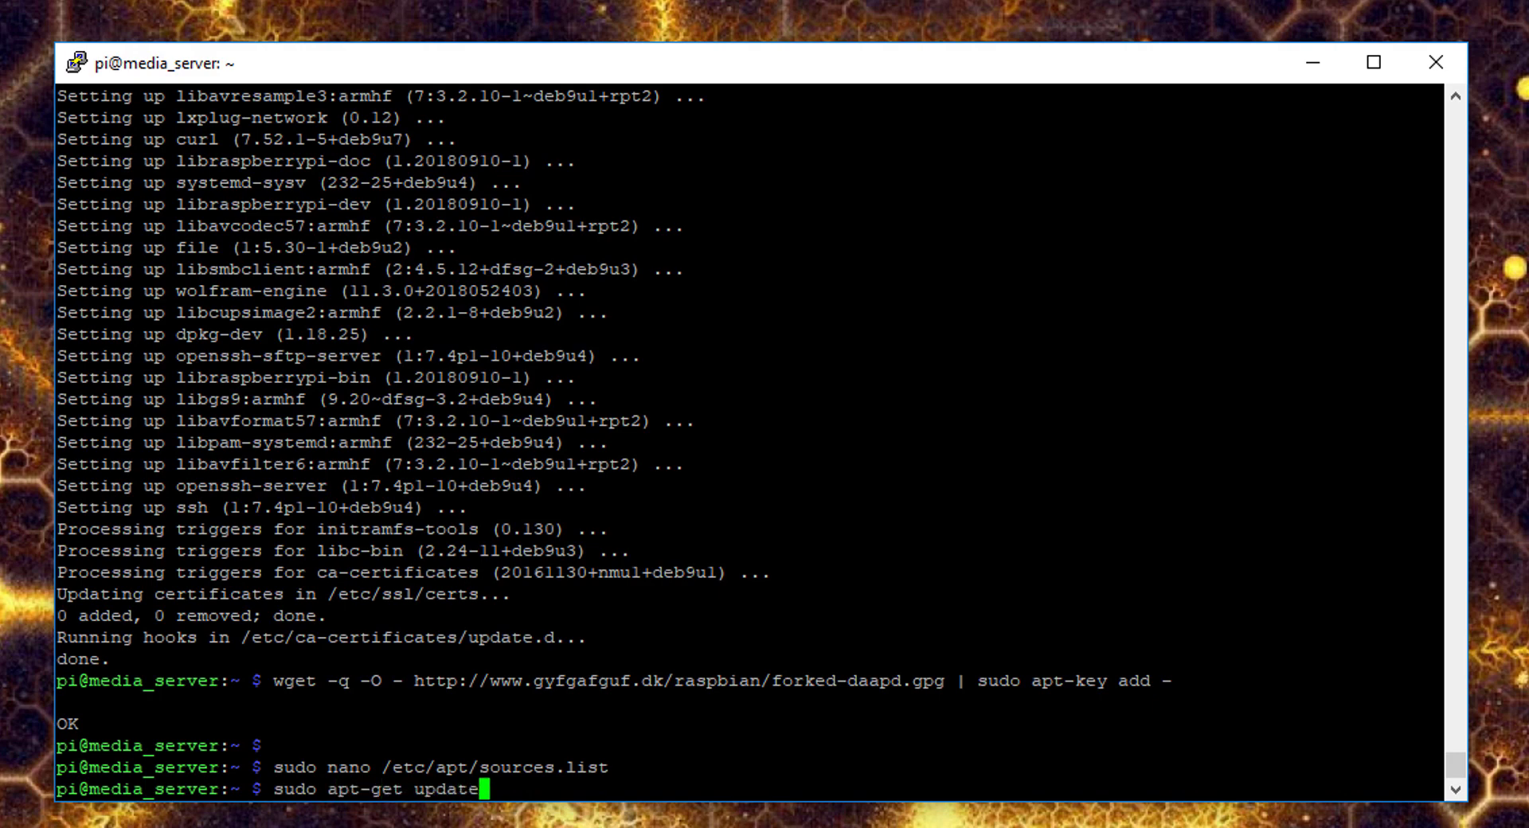
key(Return)
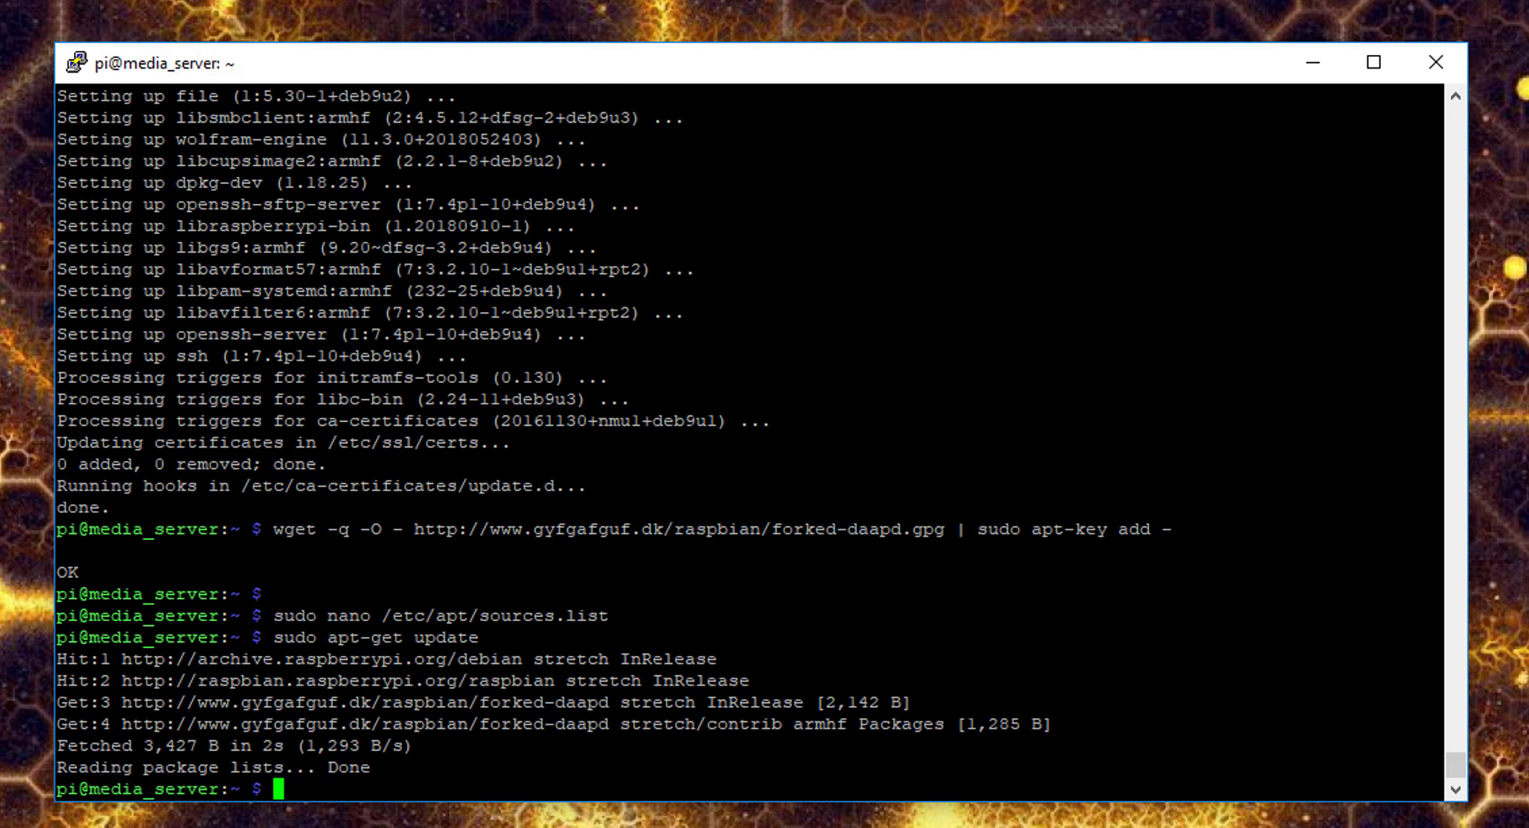
- Install forked-daapd with sudo apt-get install forked-daapd, answering y to continue
text(sudo apt-get install forked-daapd)
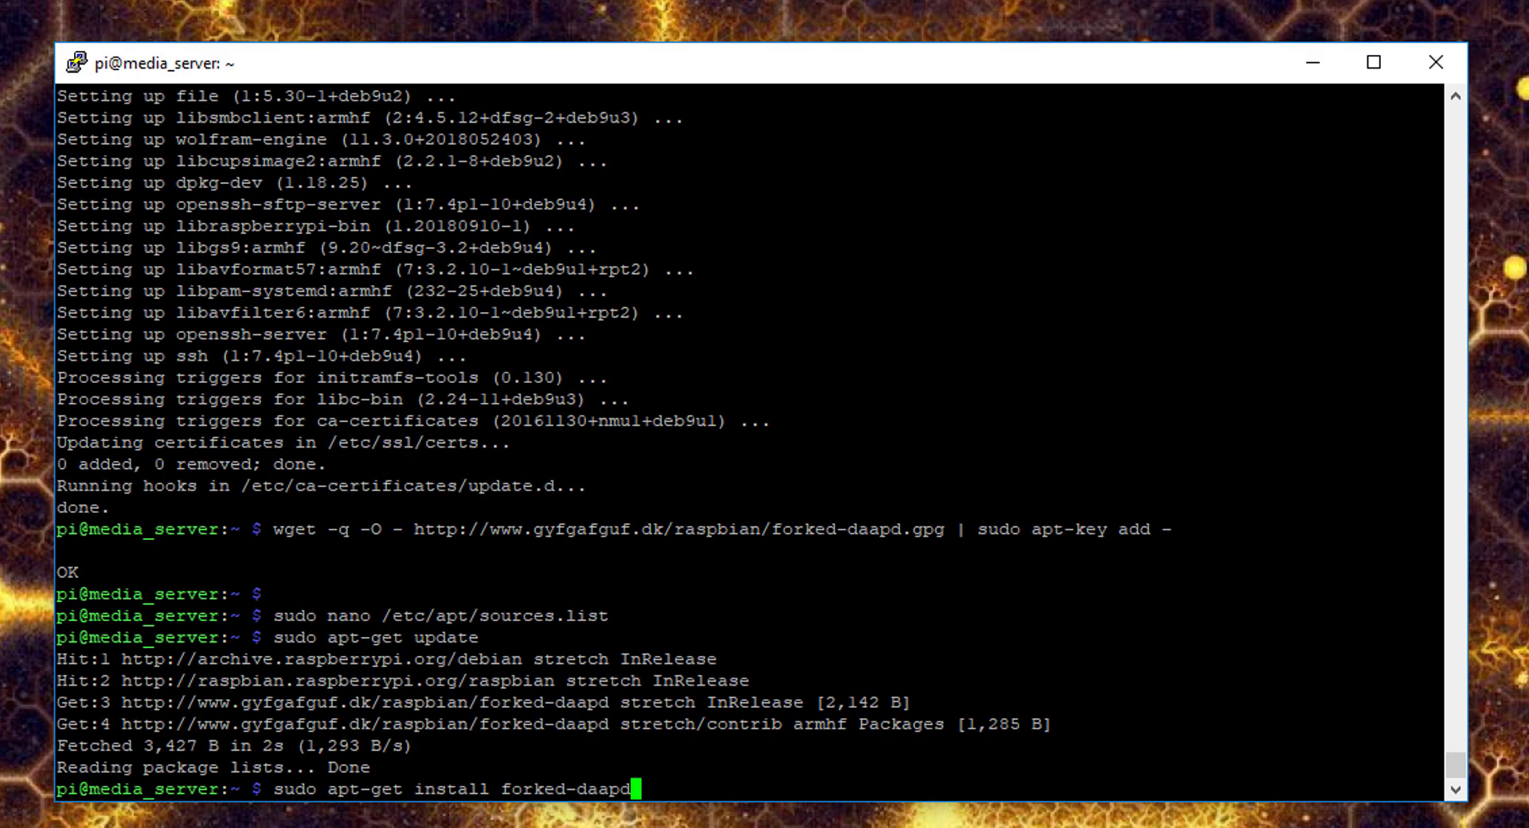
key(Return)
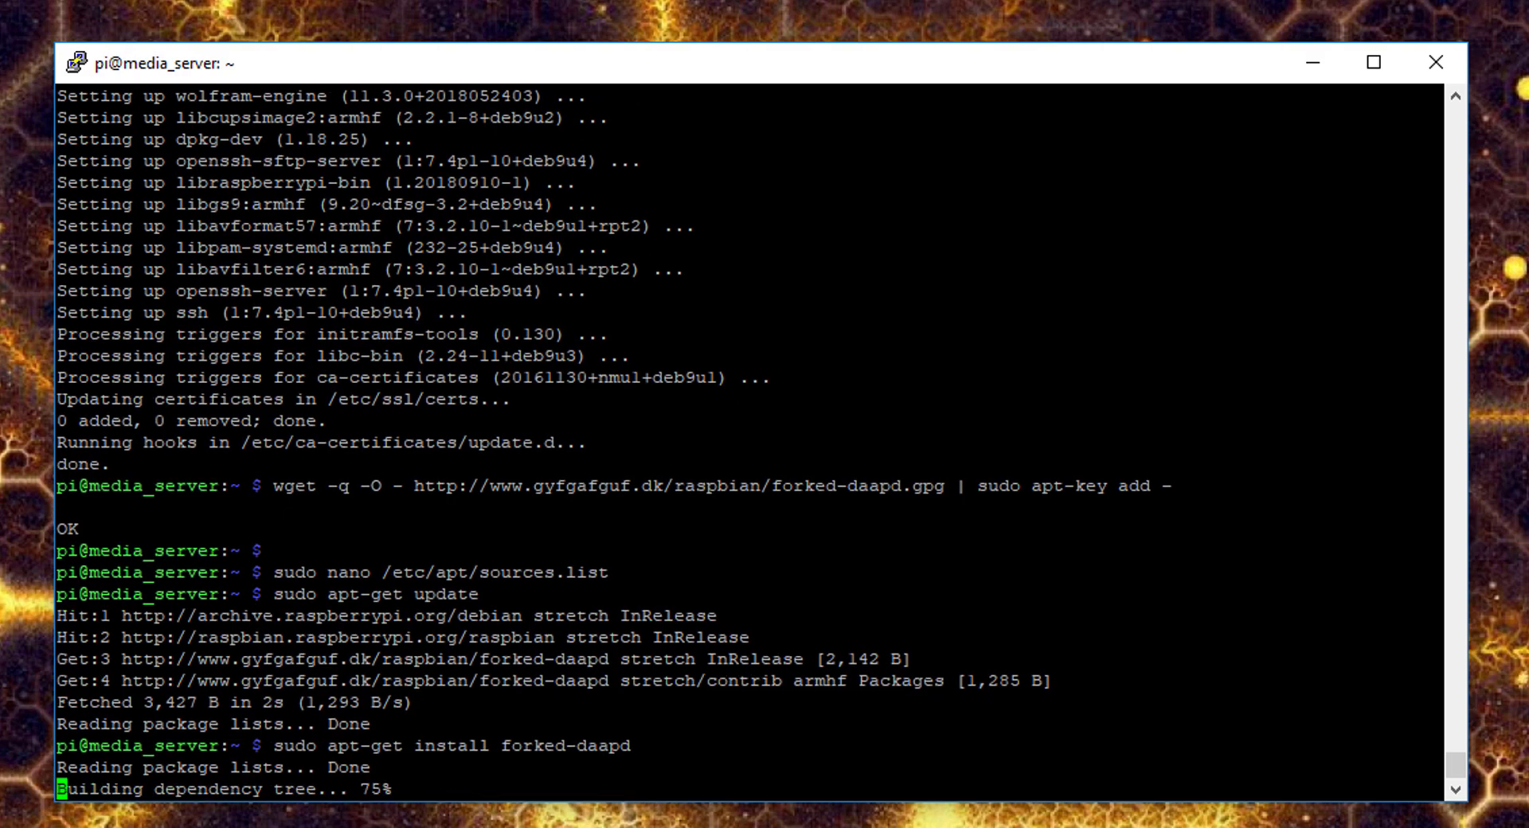
text(y)
key(Return)
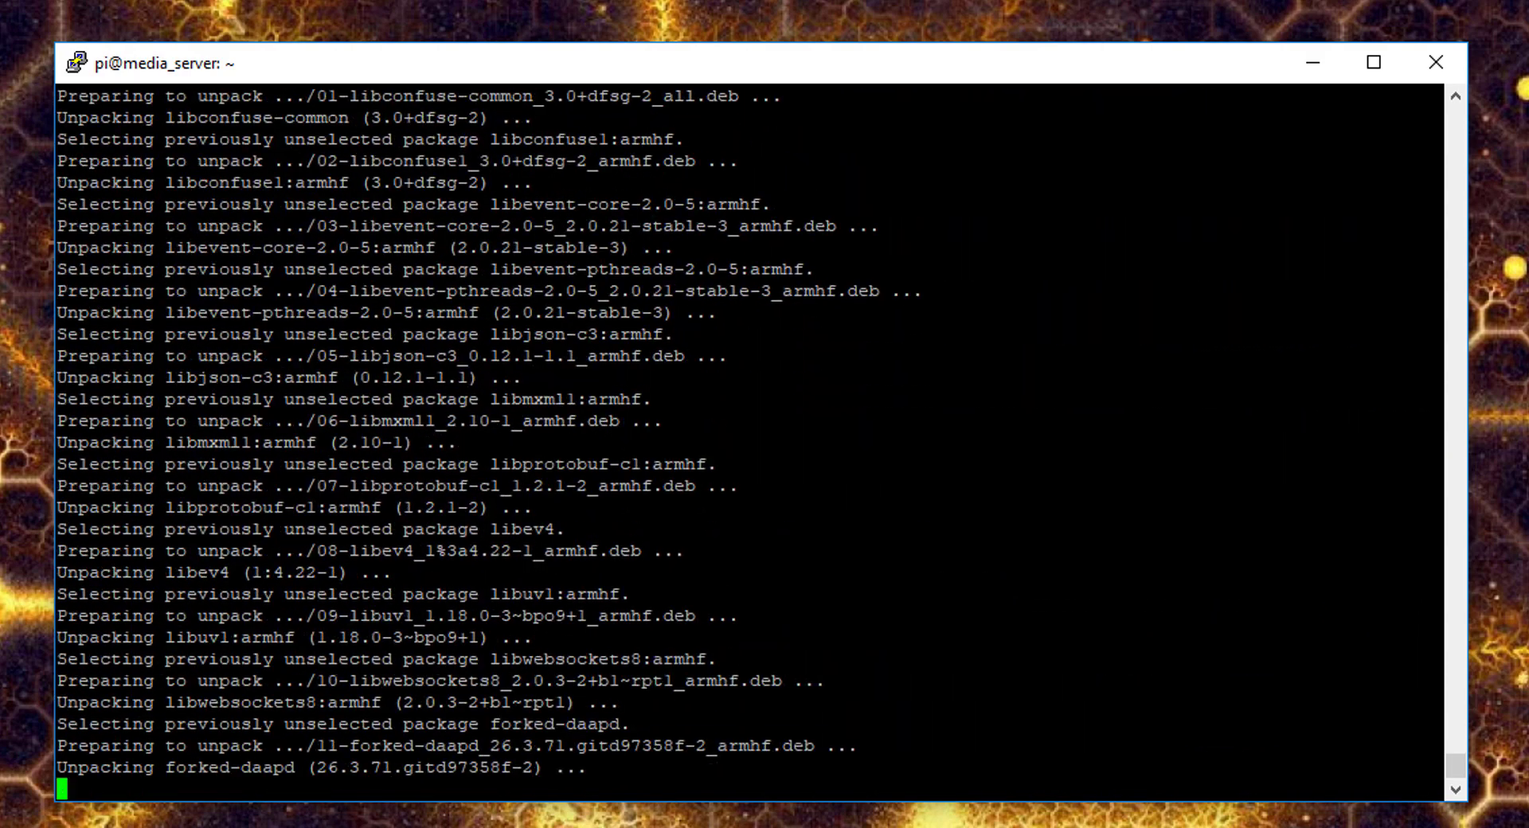
- Open /etc/forked-daapd.conf in nano and type the sudo mkdir /srv/music command
text(sudo nano /etc/forked-daapd.conf)
key(Return)
text(sudo nano /etc/forked-daapd.conf)
key(Return)
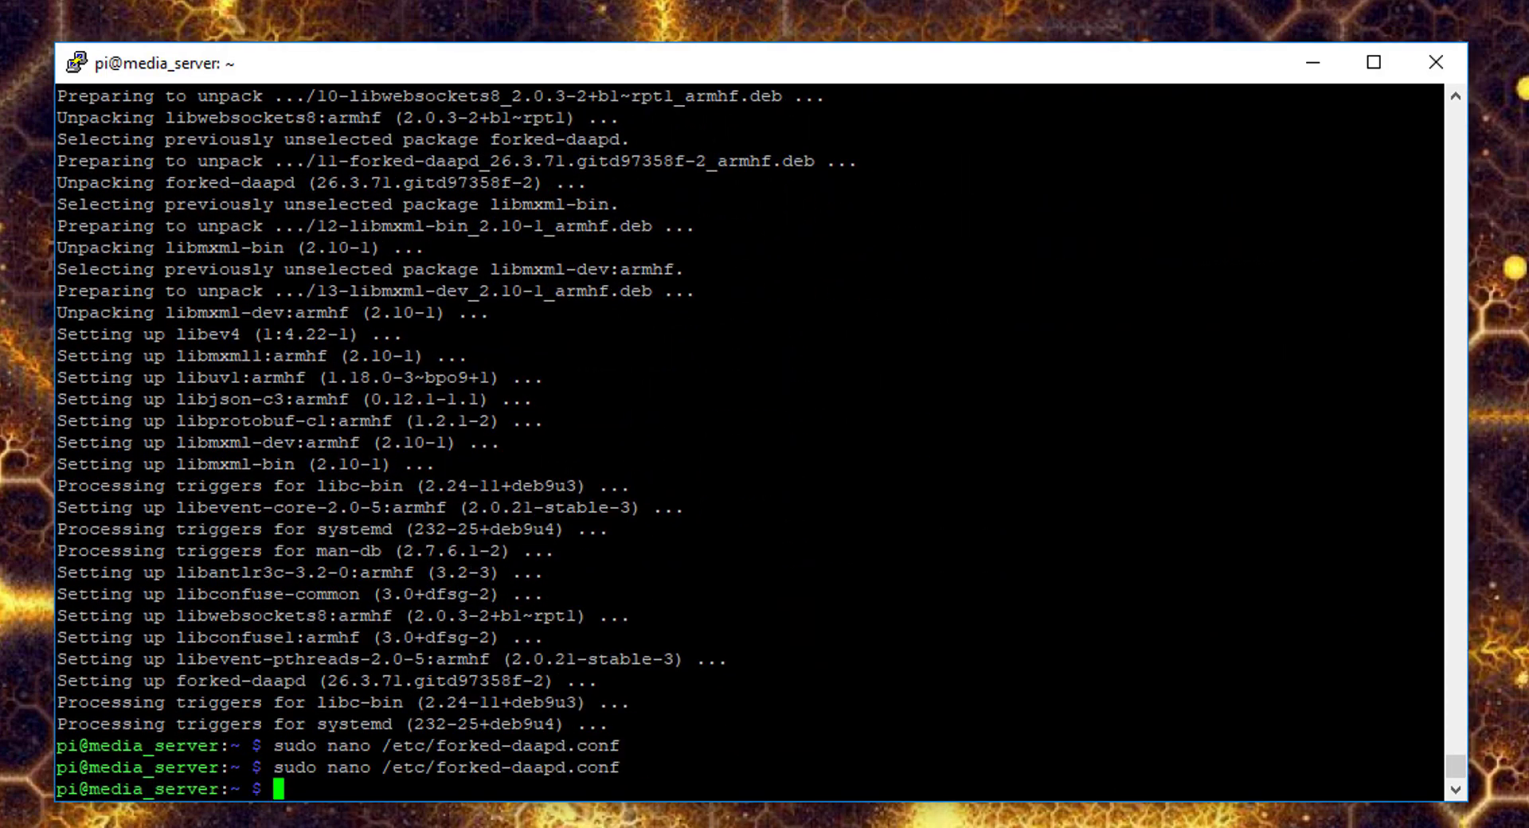
text(sudo mkdir)
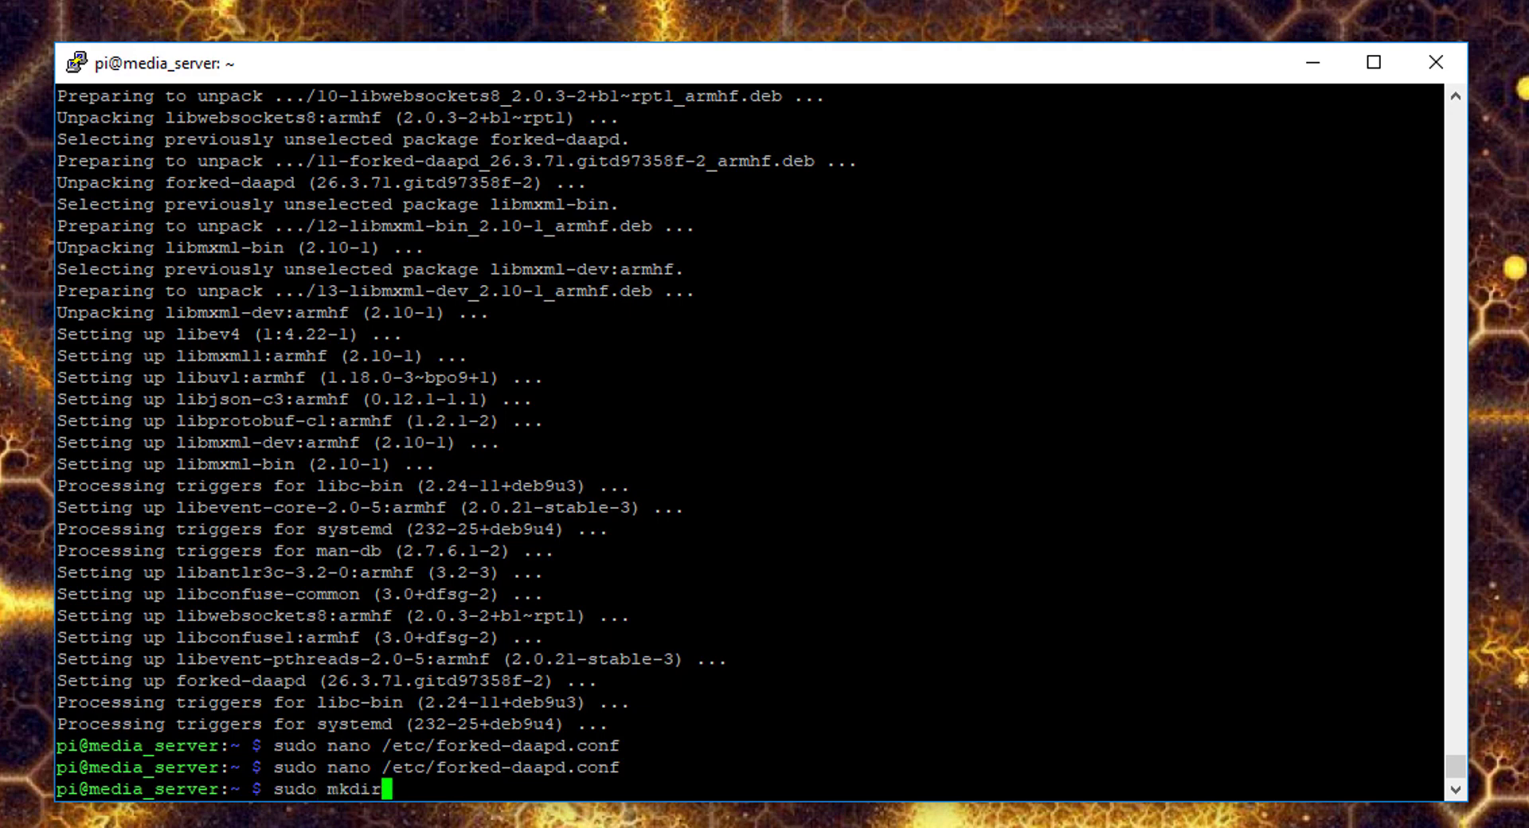
text( /srv/)
text(music)
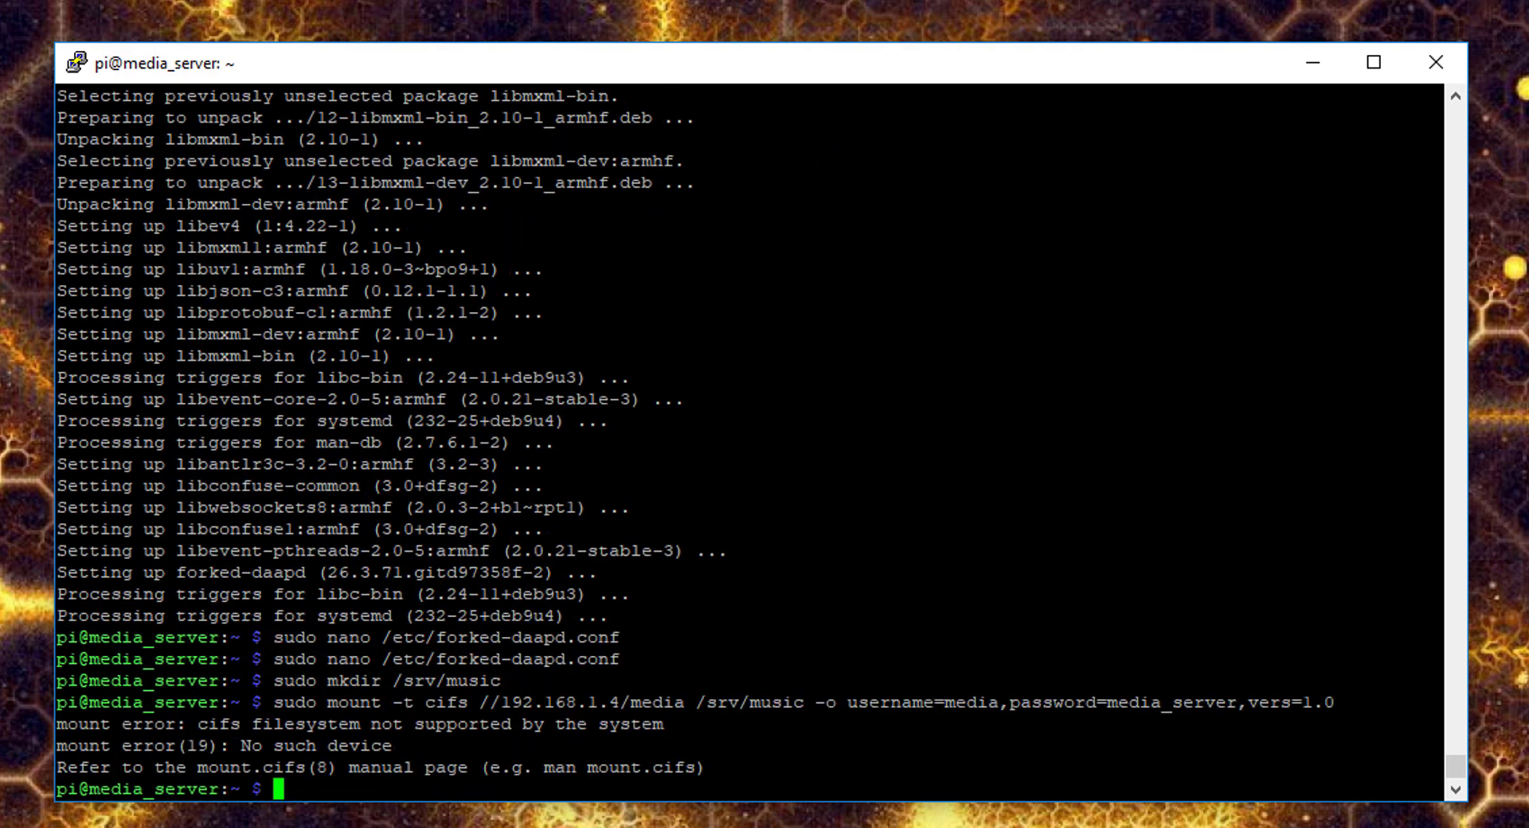
- Install cifs-utils (already at the newest version) and type sudo reboot
text(sudo apt-get install )
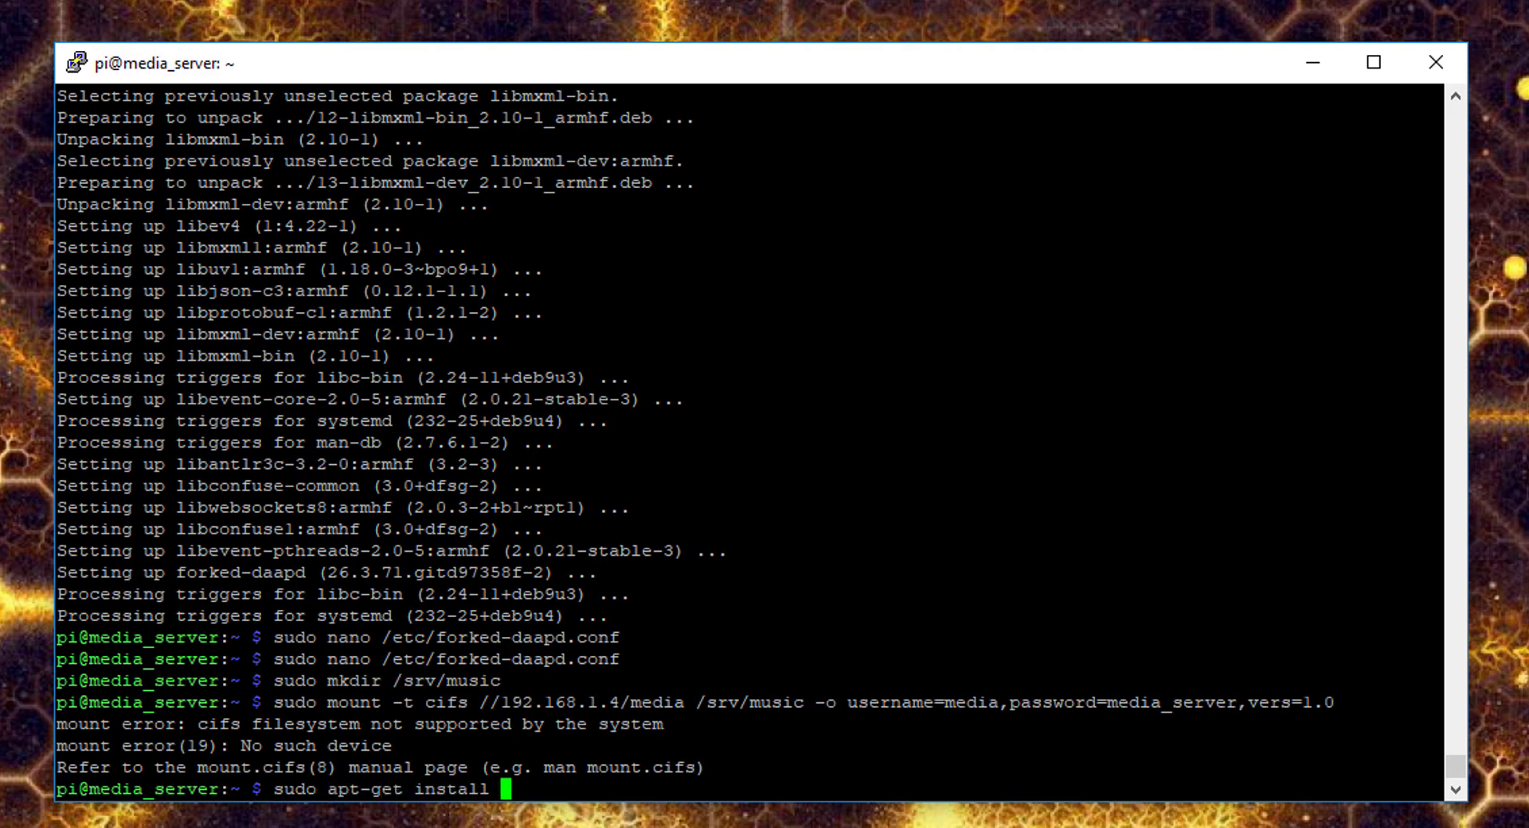
text(cifs-utils)
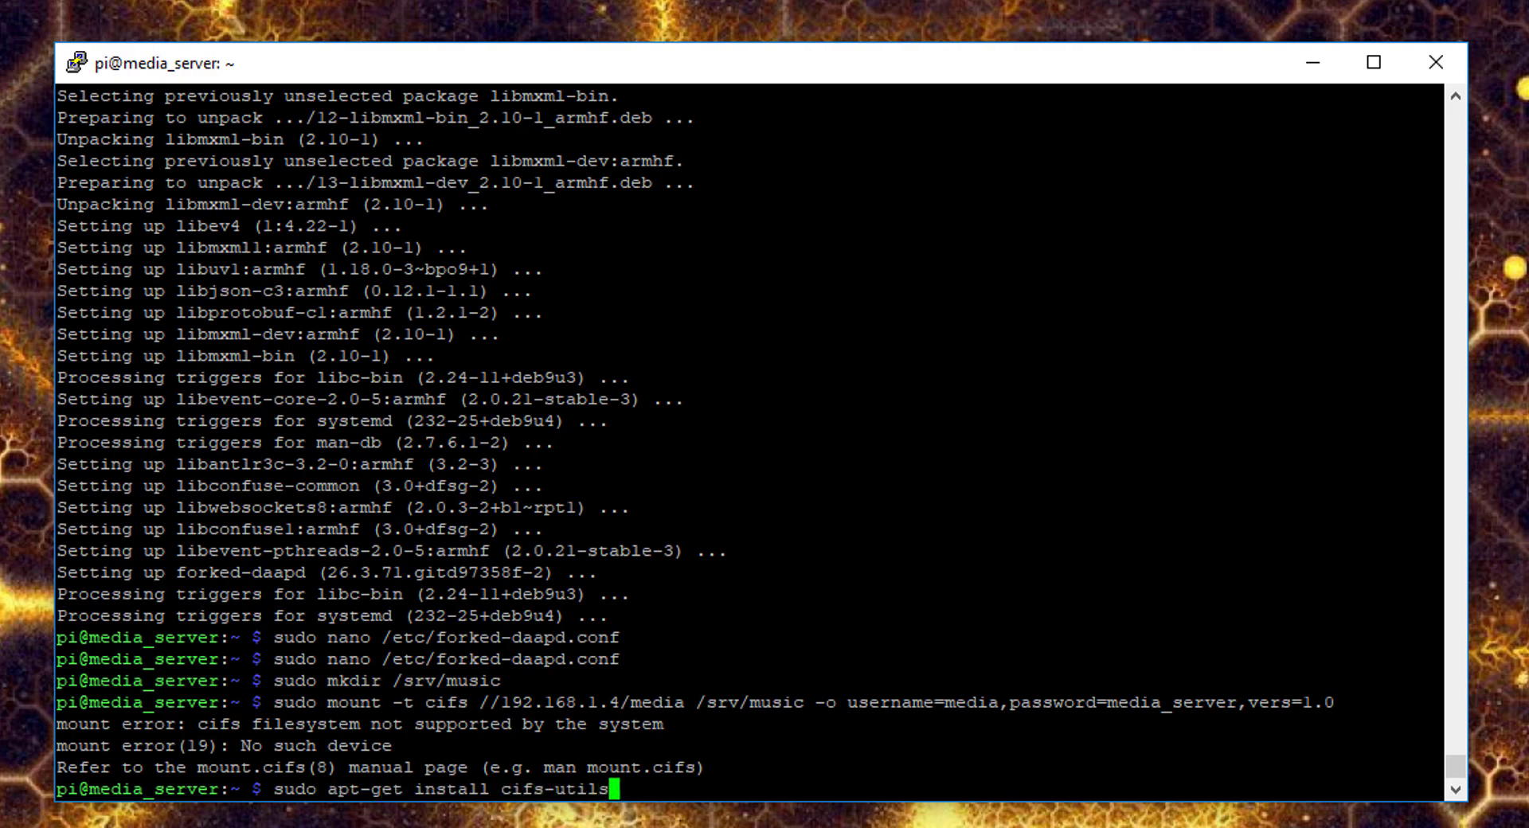
key(Return)
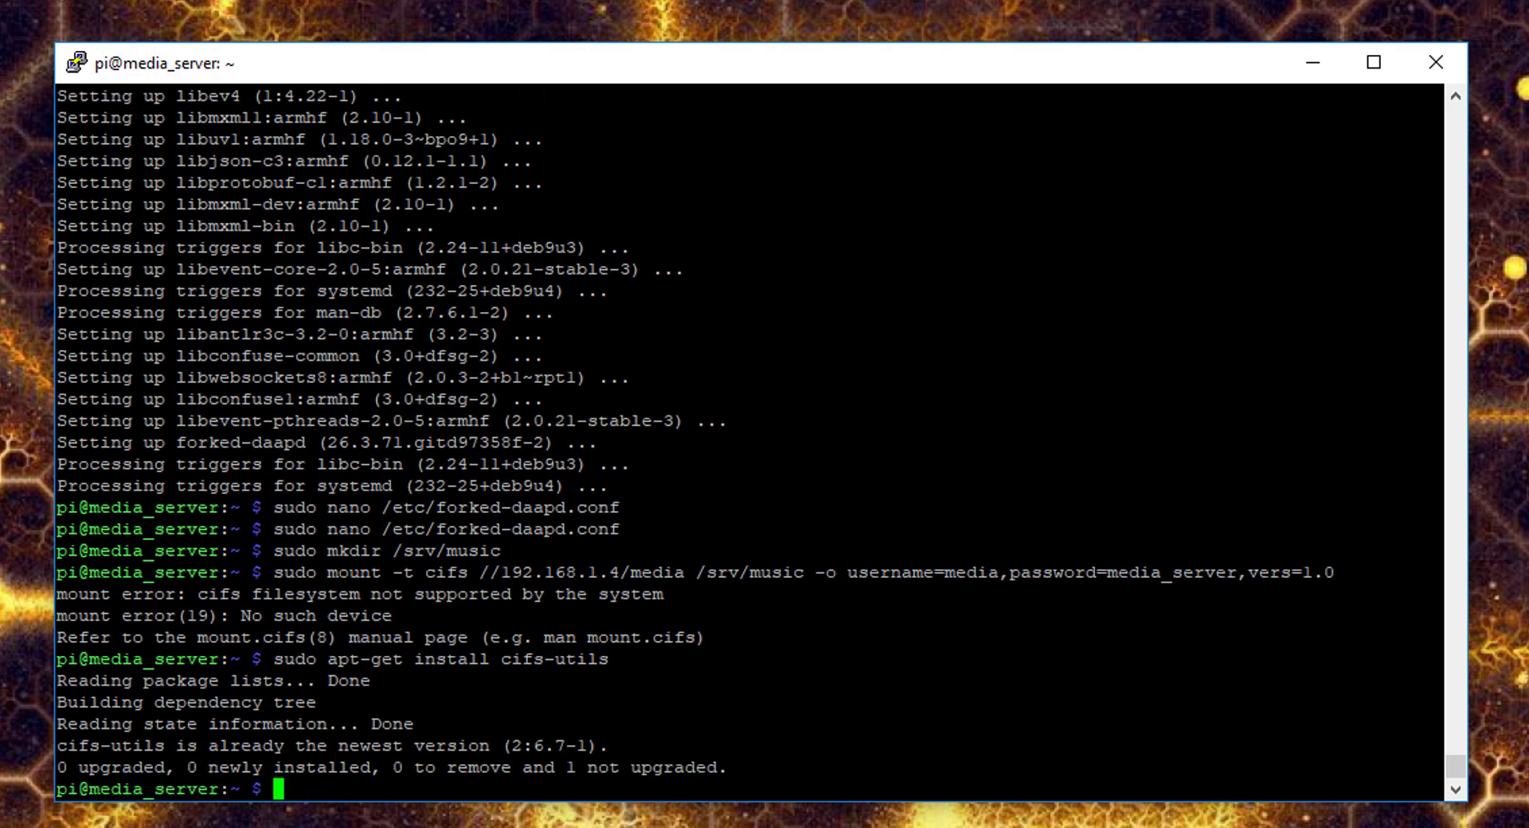
text(sudo reboot)
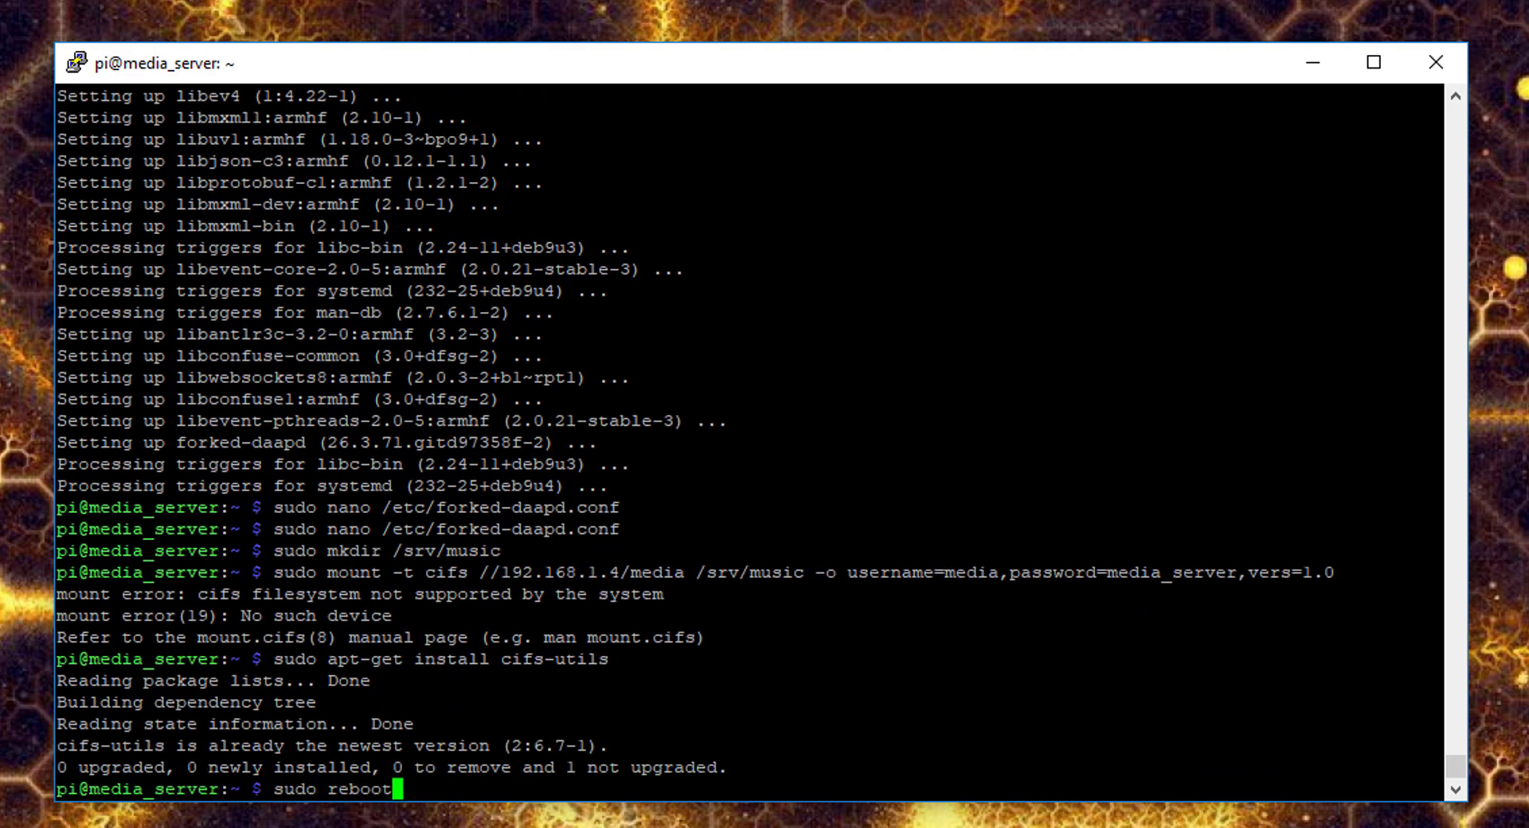
- Reboot the Pi, reconnect, and mount //192.168.1.4/media at /srv/music as cifs with vers=1.0
key(Return)
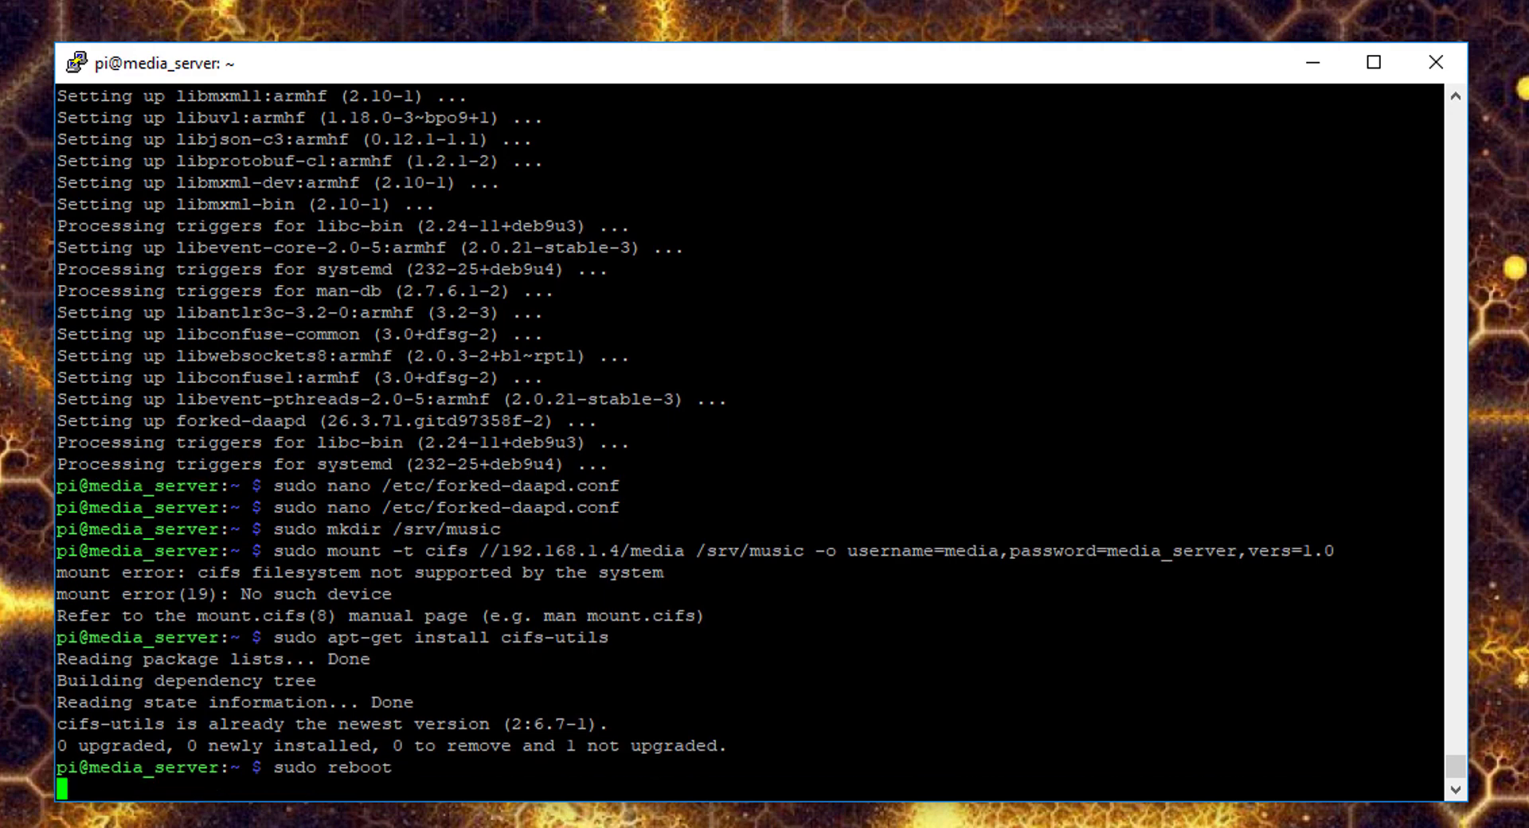
key(Return)
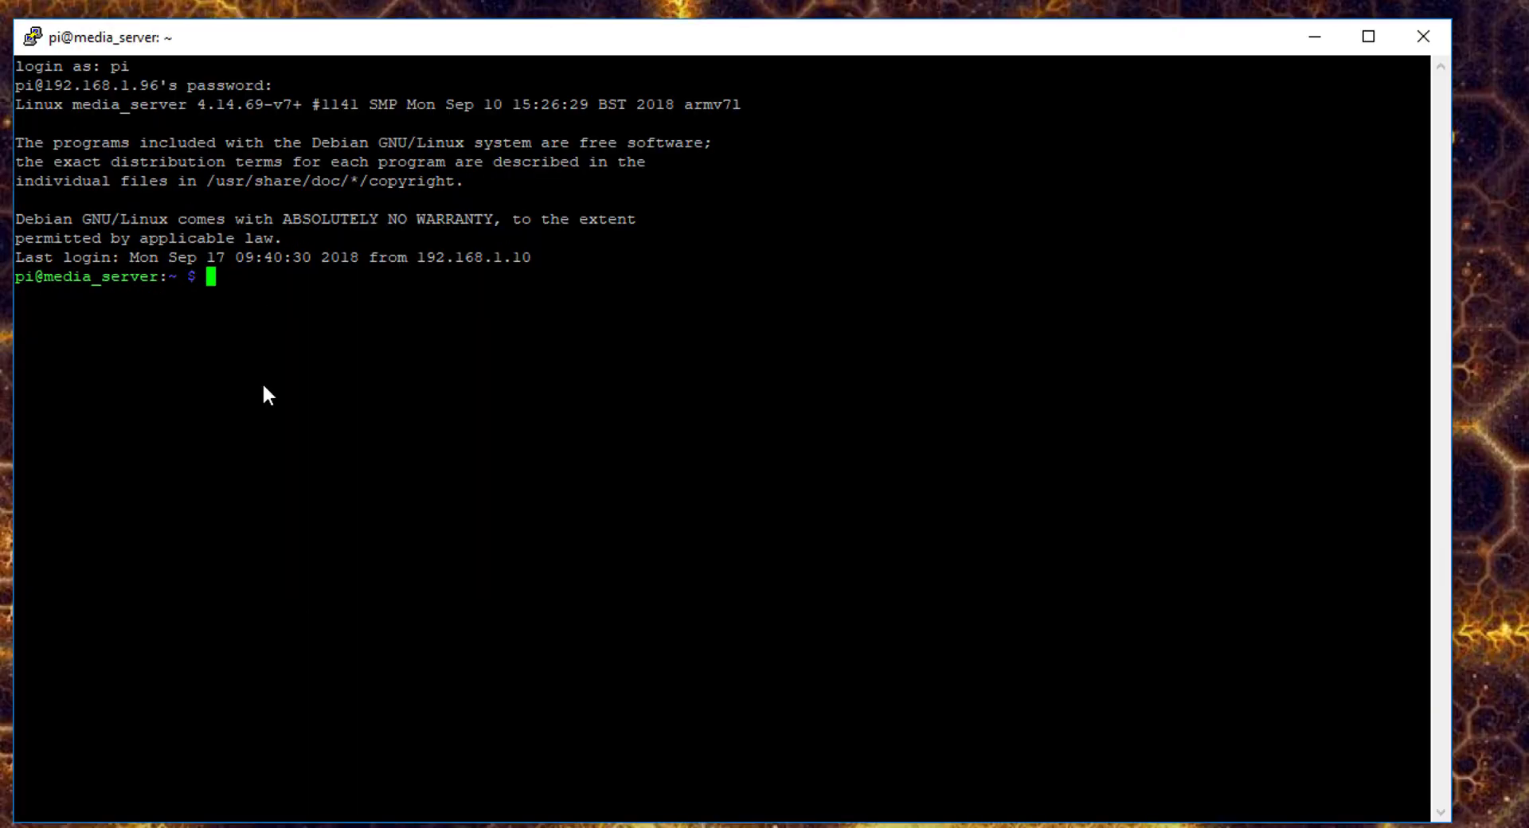
text(sudo mount //192.168.1)
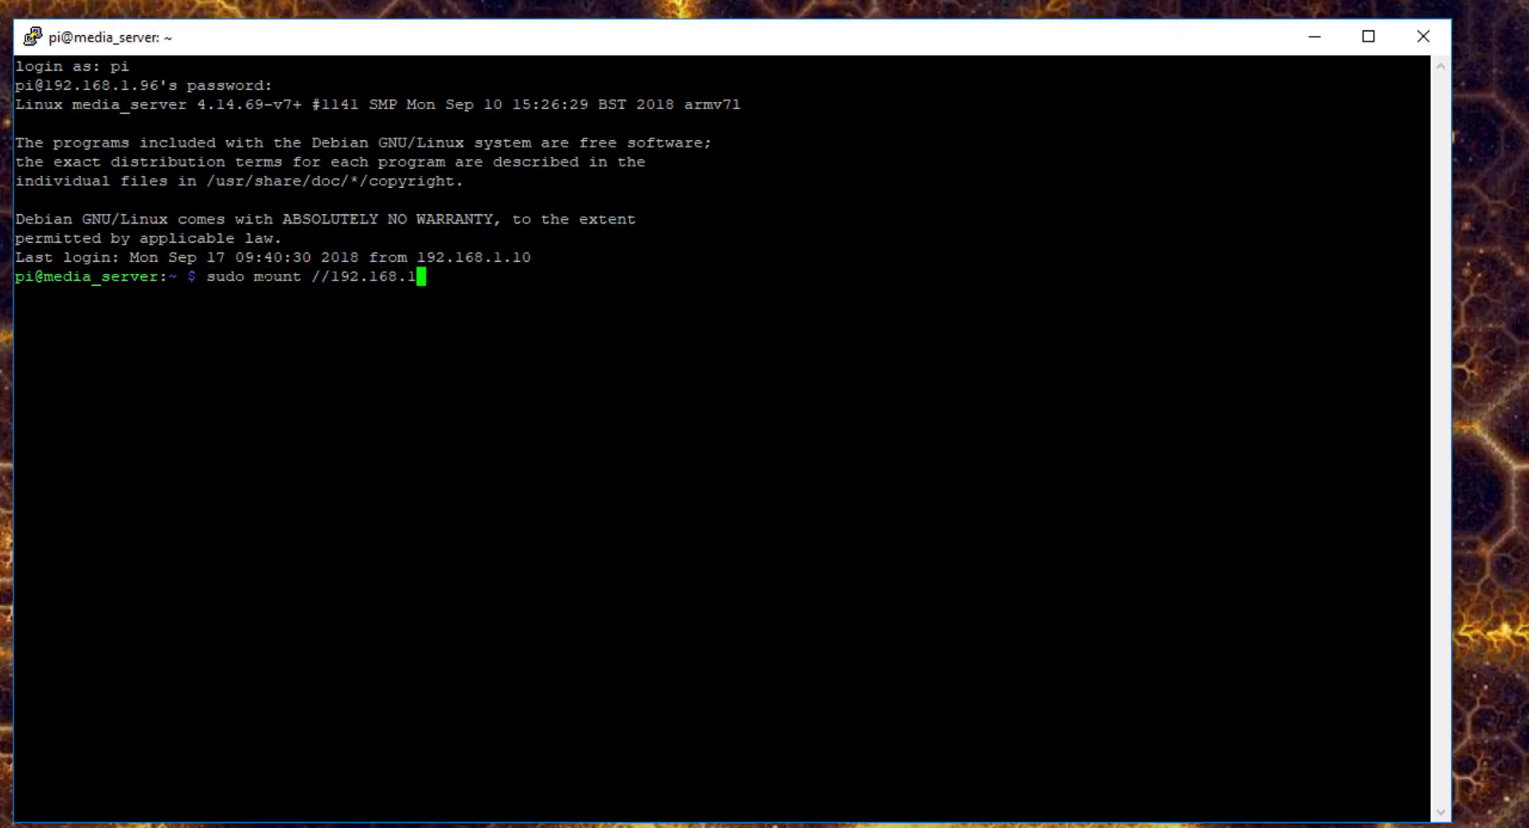
text(.4/media /srv)
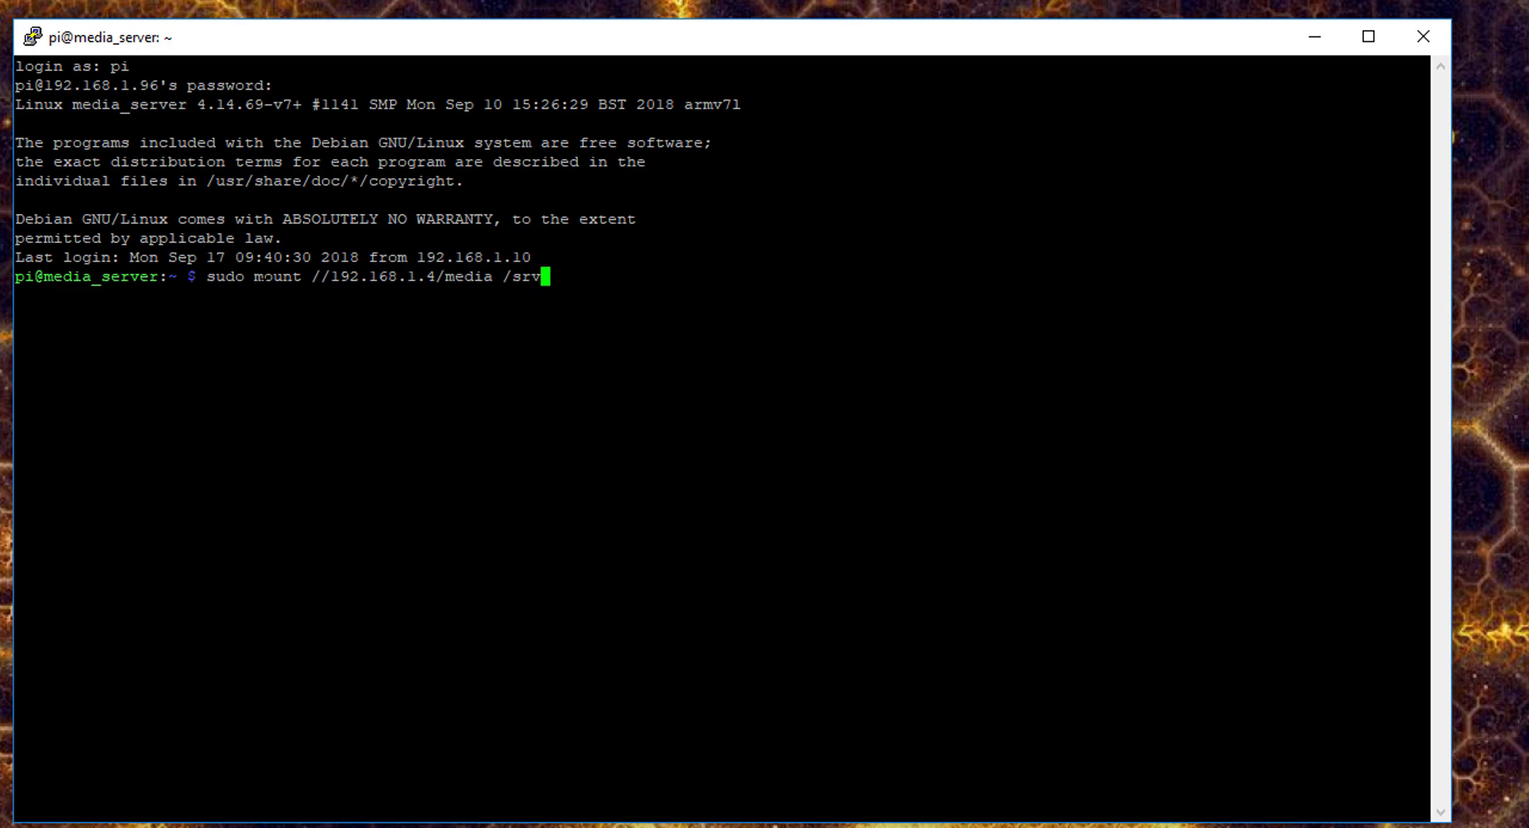
text(/music -)
text(t cifs -o user=med)
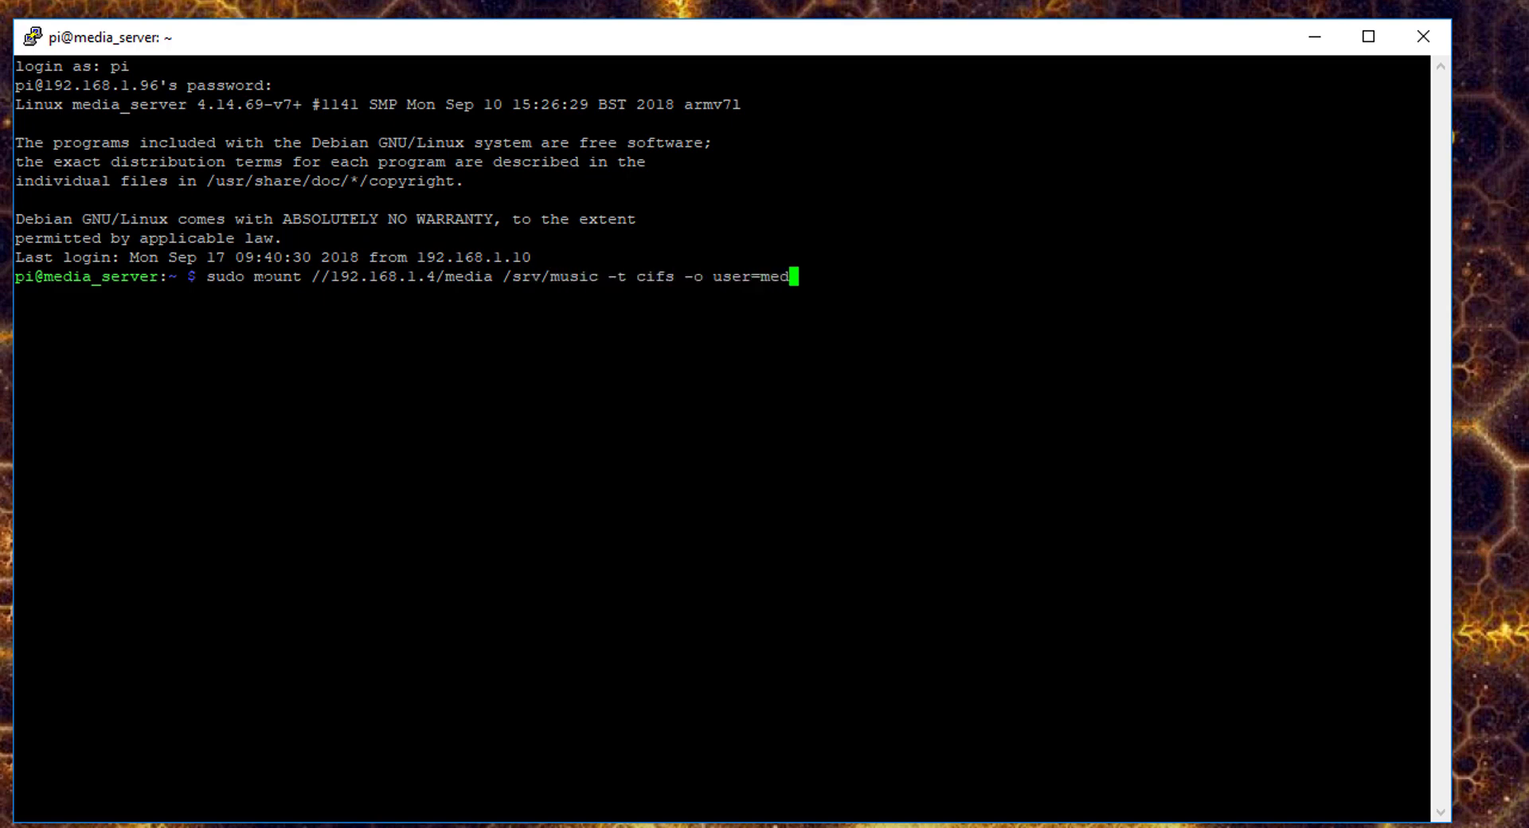
text(ia,pass-)
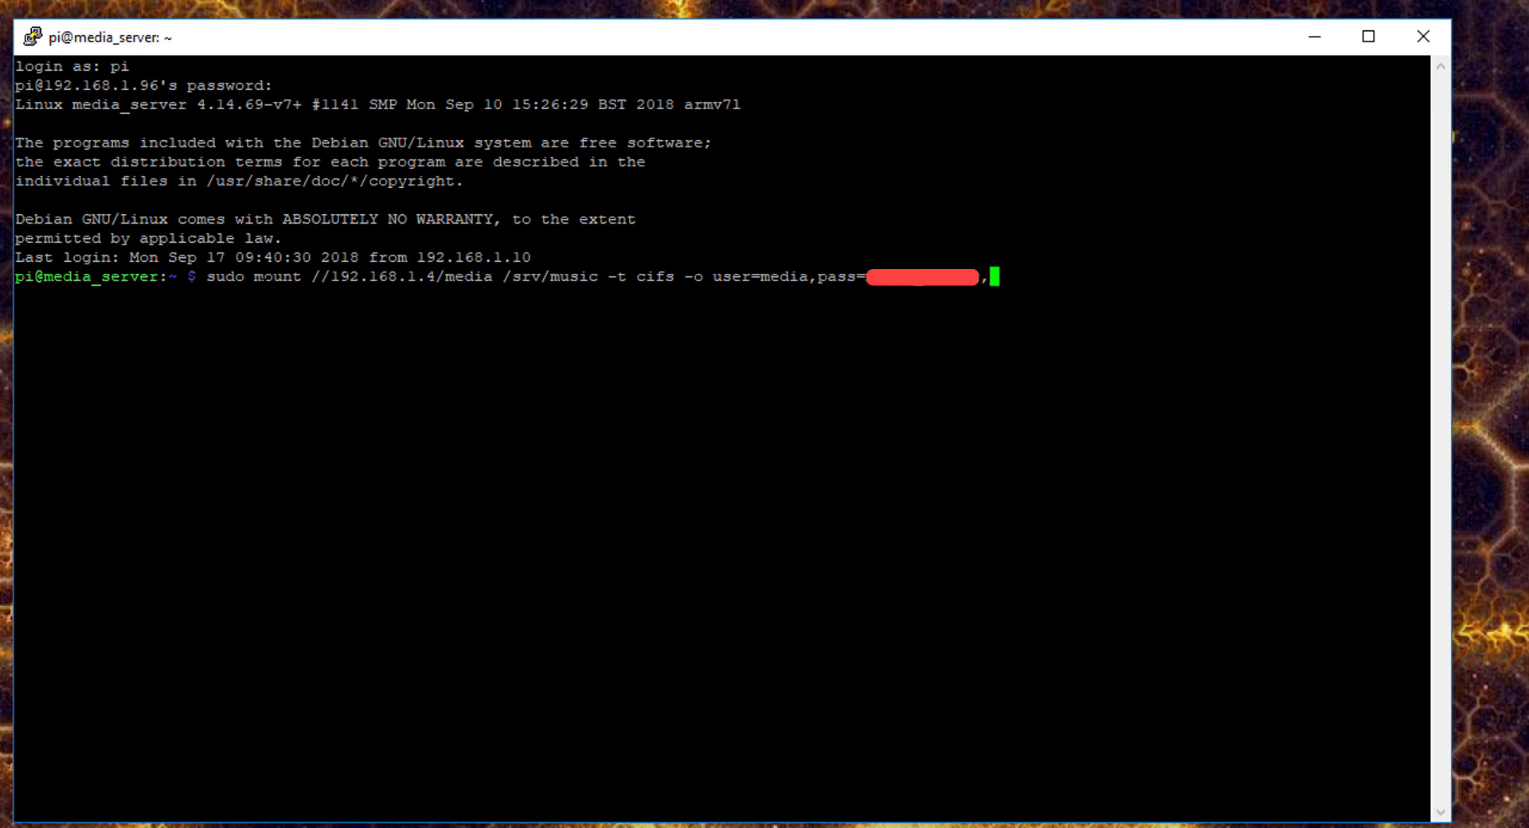
text(vers=1.0)
key(Return)
- List the iTunes library in /srv/music, return to /home/pi, and open /etc/rc.local in nano
text(cd /srv/mus)
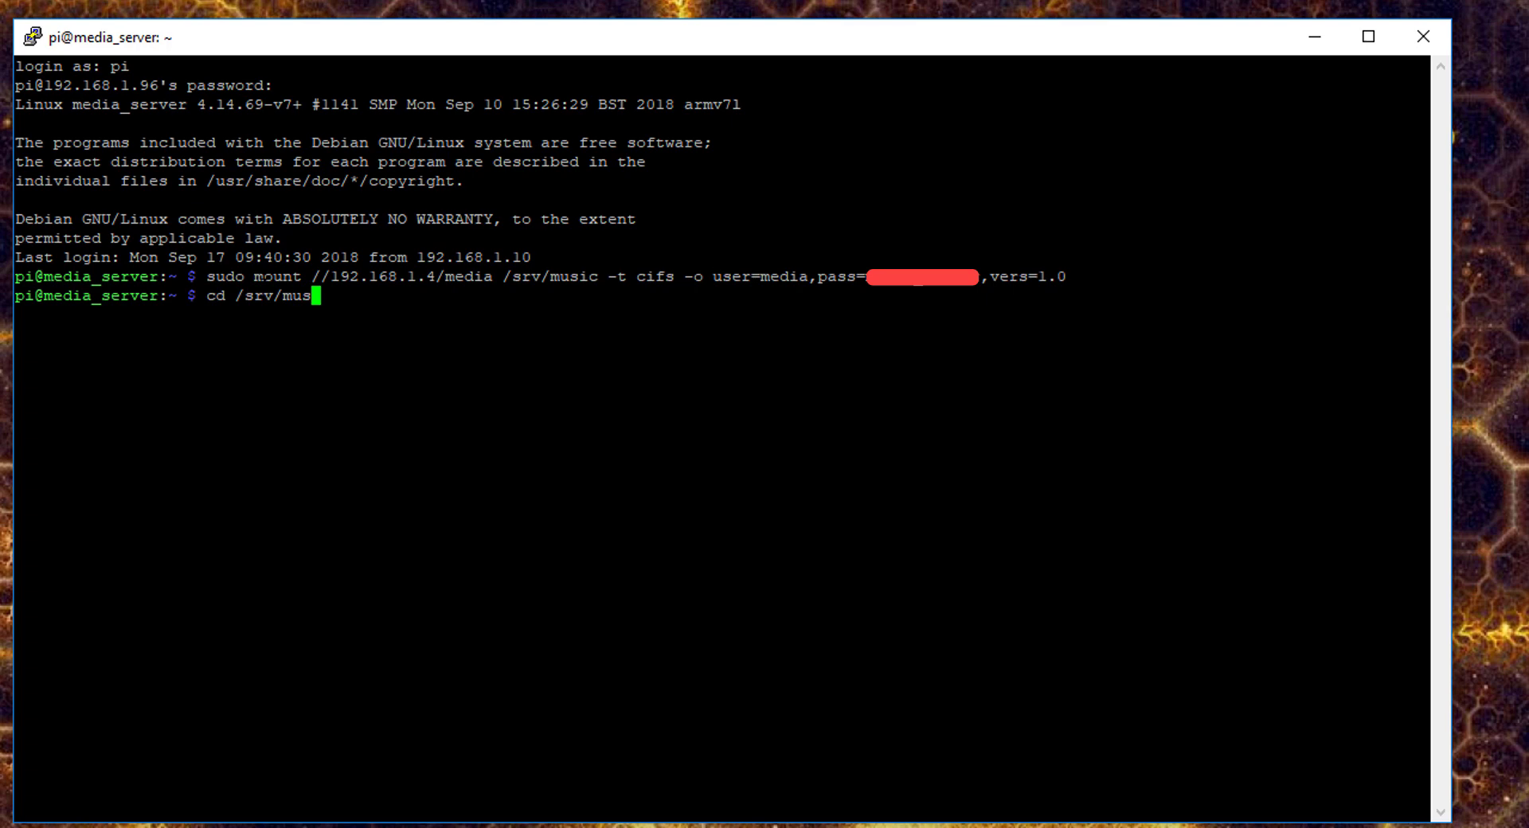
text(ic)
key(Return)
text(ls)
key(Return)
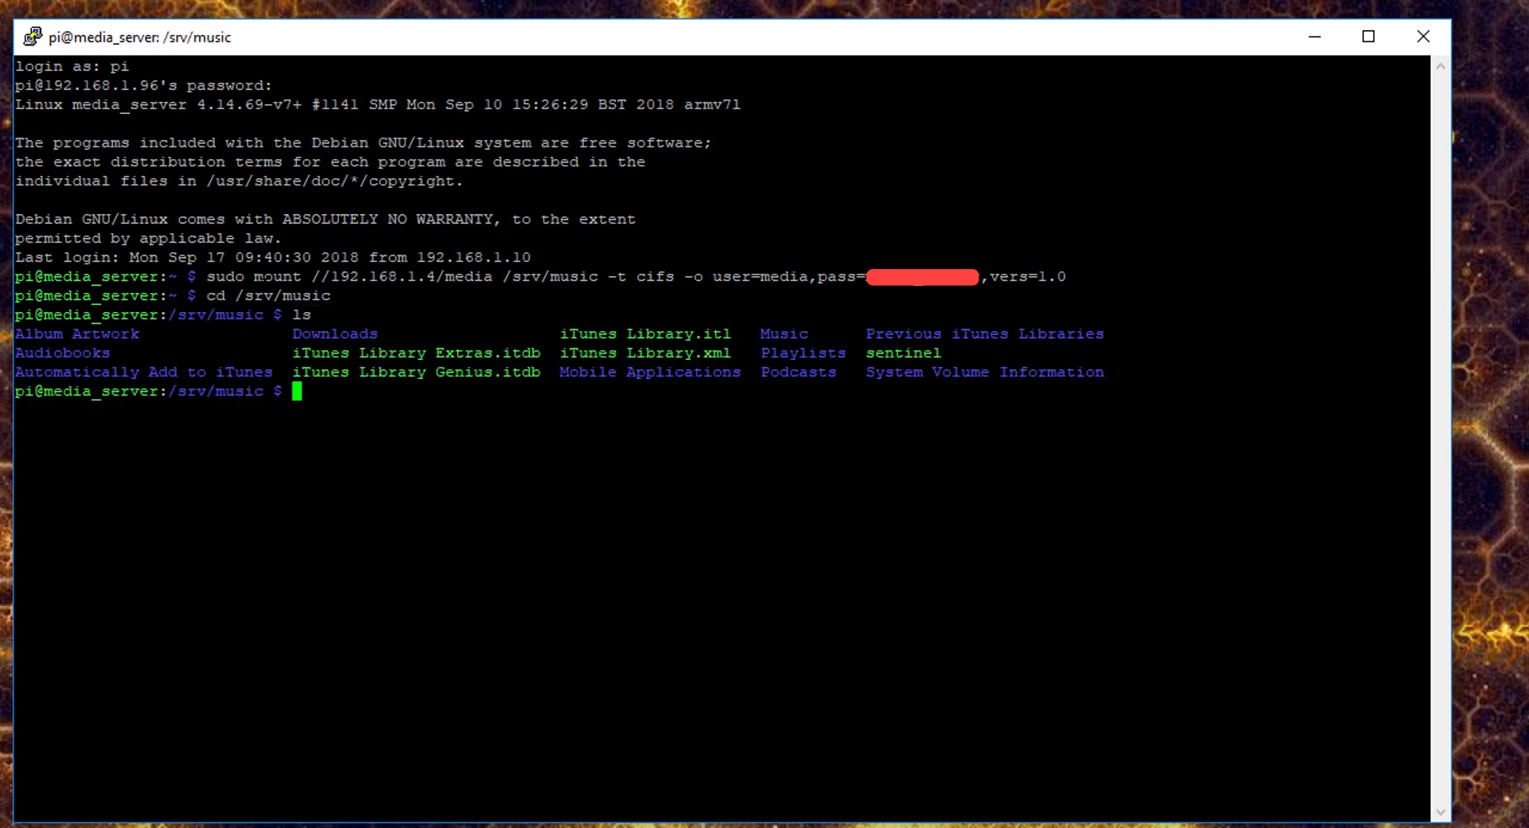
text(cd /home/pi)
key(Return)
text(sud)
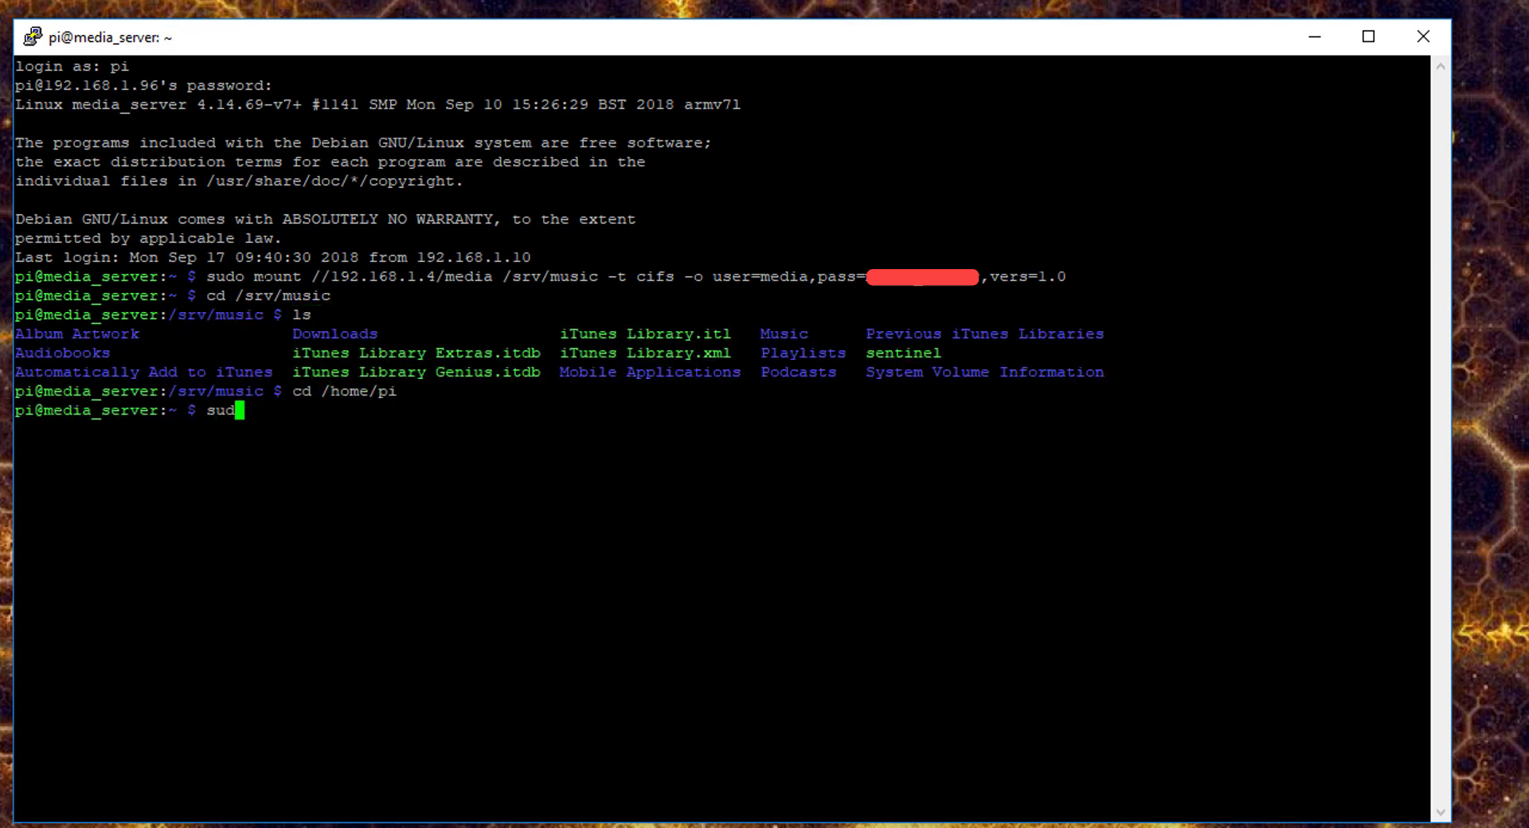
text(o nano /etc/rc.oocal)
key(Return)
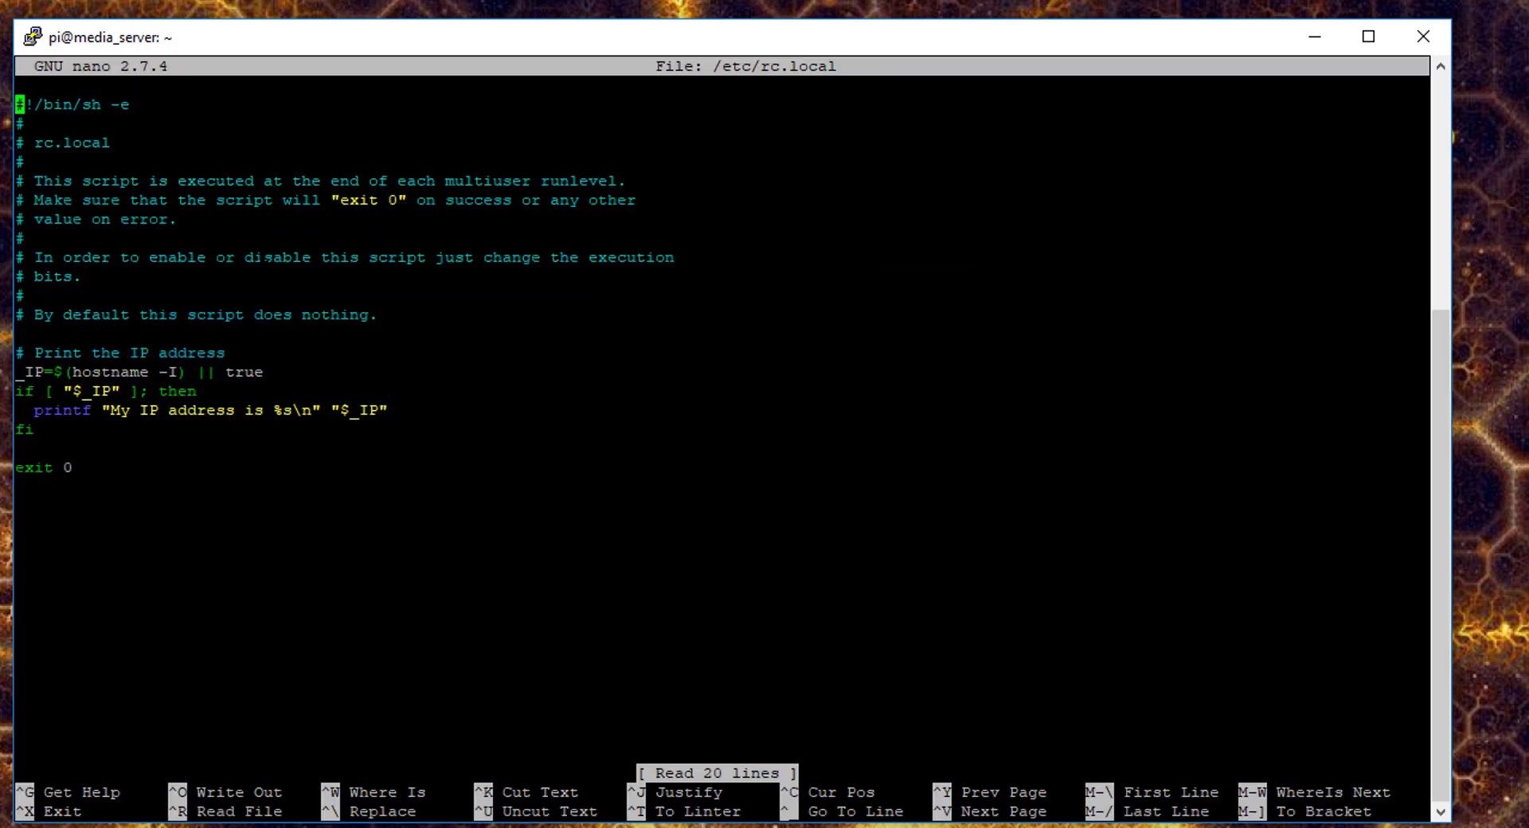
- Add a cifs mount line for the media share onto /srv/music with user media and vers=1.0 above exit 0, then save
key(Down)
key(Down)
key(Down)
key(Down)
key(Down)
key(Down)
key(Down)
key(Down)
key(Down)
key(Down)
key(Down)
key(Down)
key(Down)
key(Down)
key(Down)
key(Down)
key(Down)
key(Down)
key(Down)
key(Return)
key(Return)
key(Up)
key(Up)
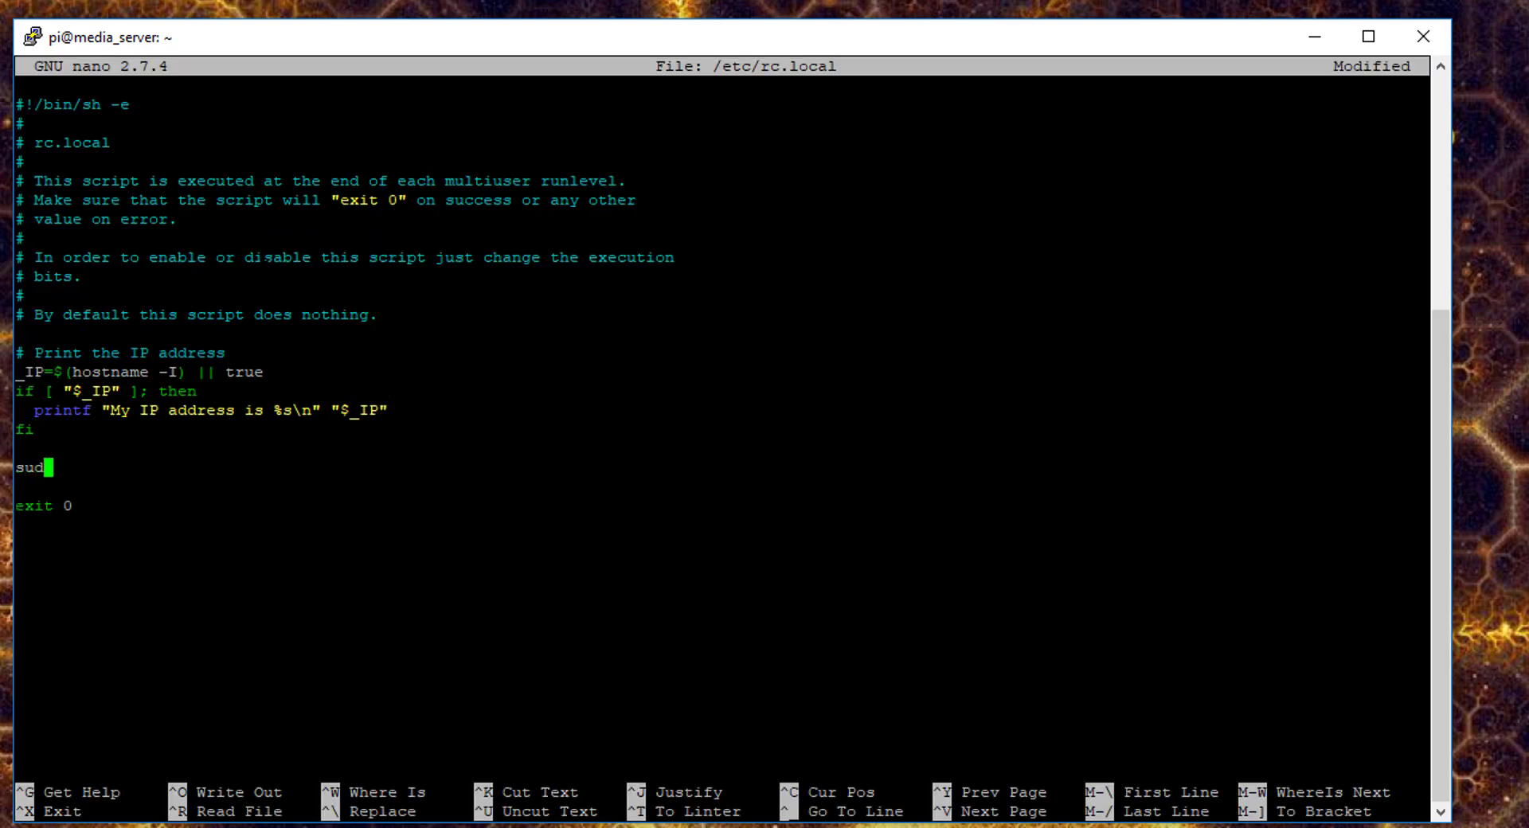
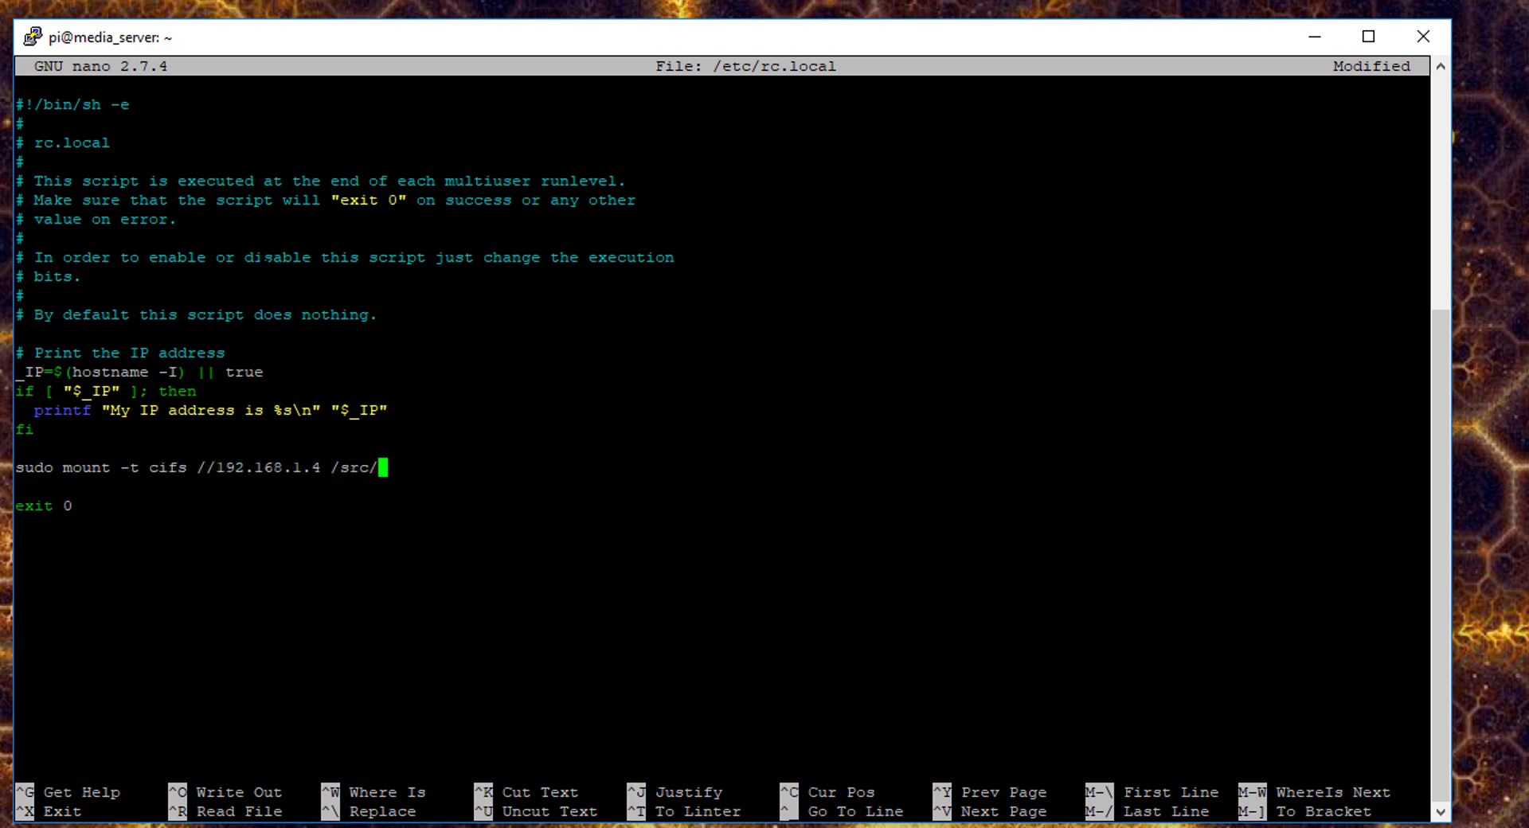
key(BackSpace)
key(BackSpace)
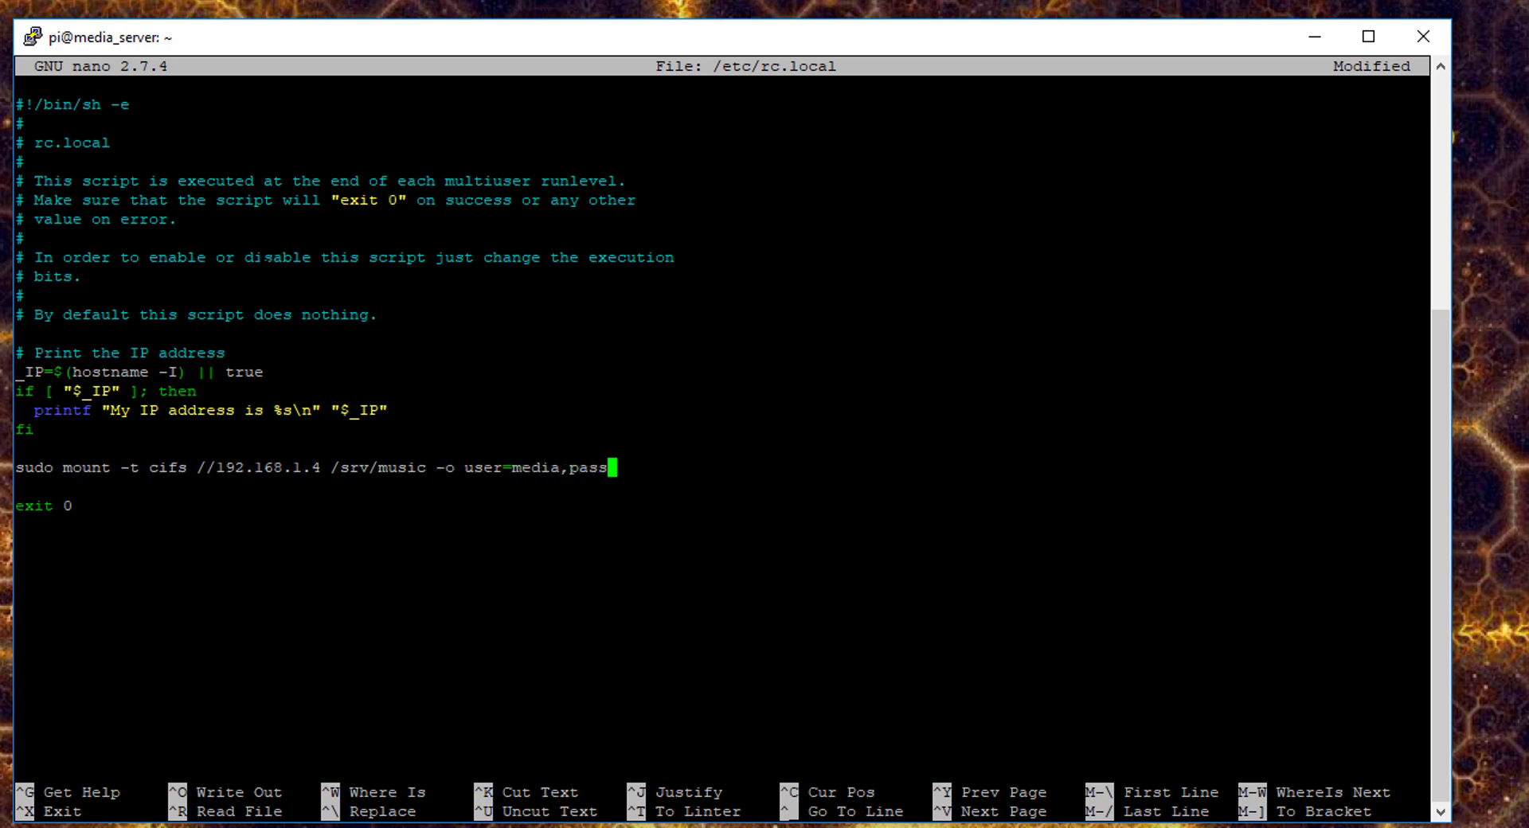
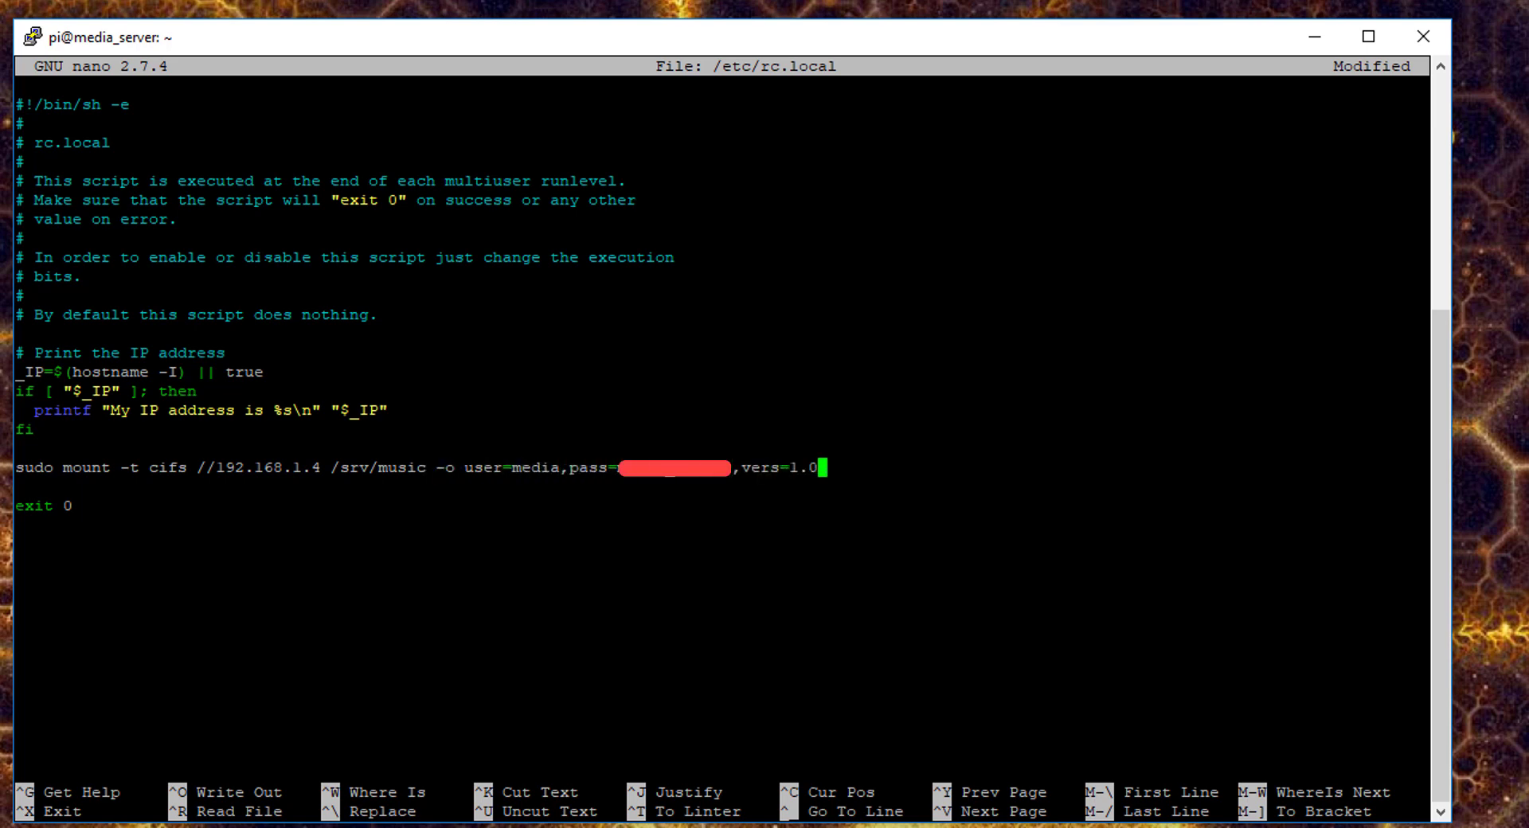
key(ctrl+x)
key(Return)
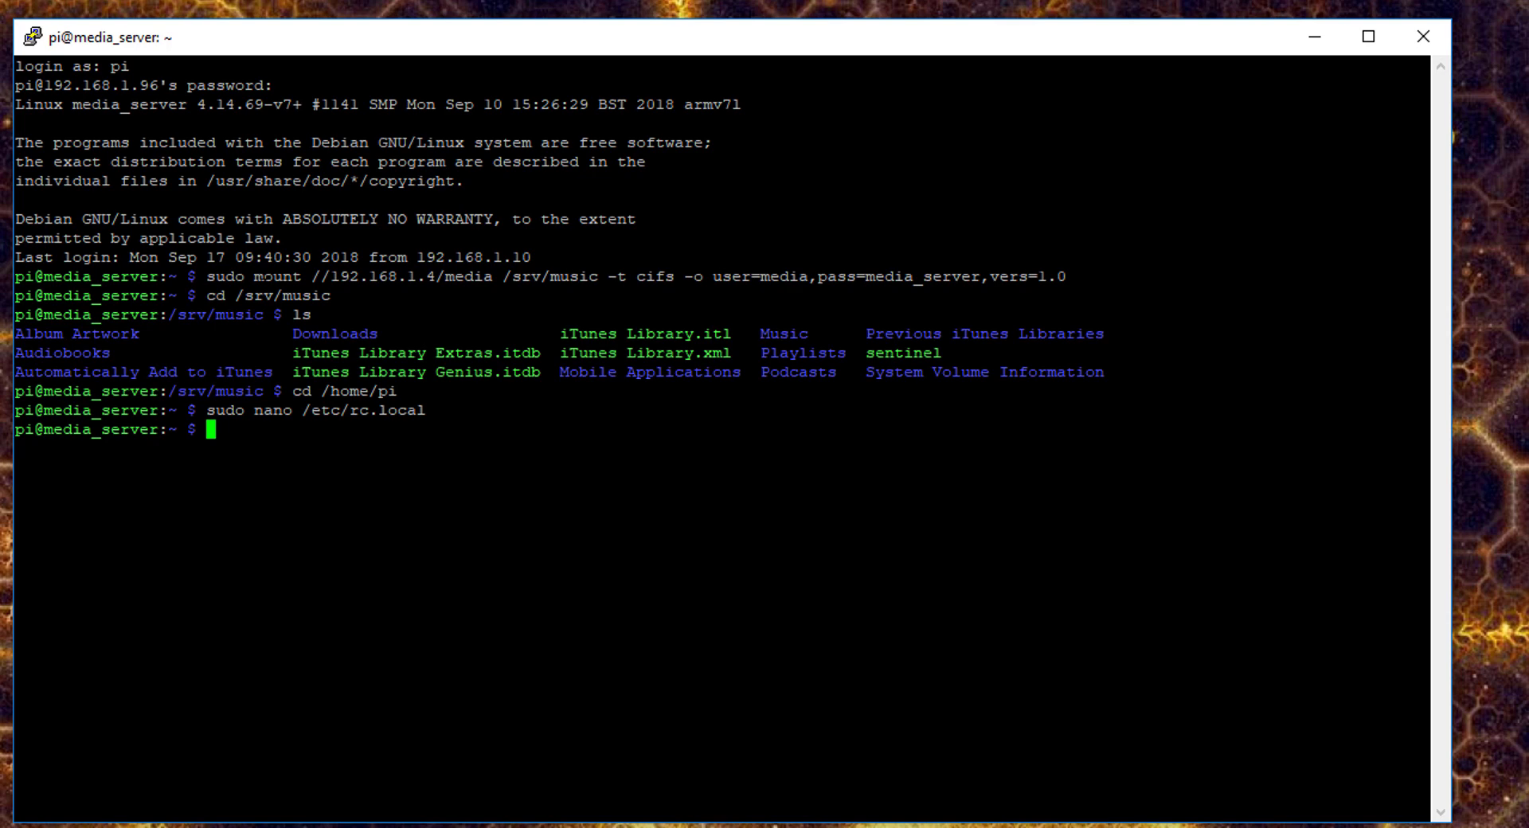
- Clear the screen and restart forked-daapd with sudo systemctl restart forked-daapd.service
key(ctrl+l)
text(sudo systemc)
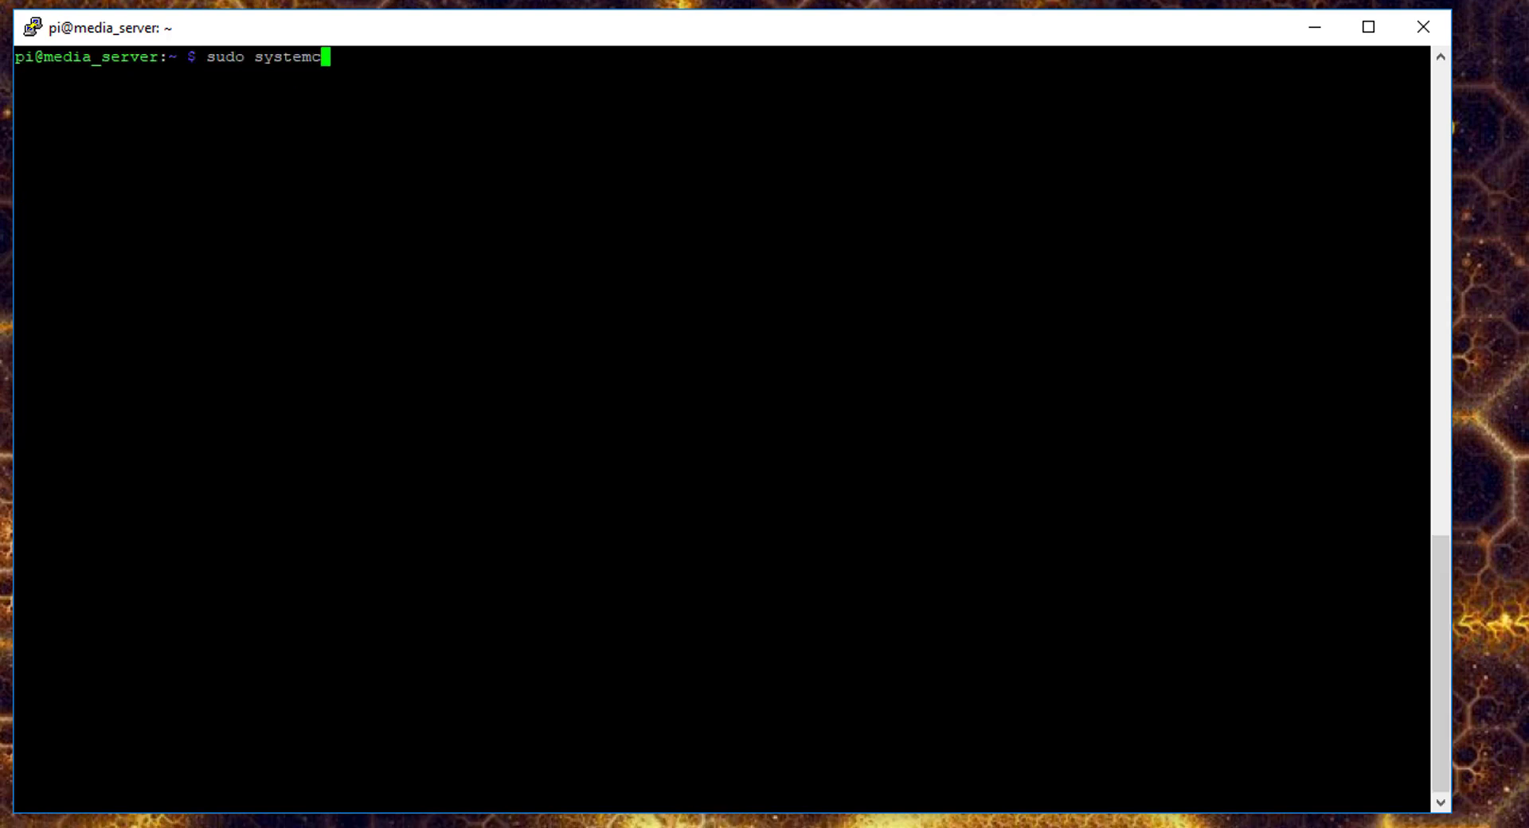
text(tl restart forked-daapd.)
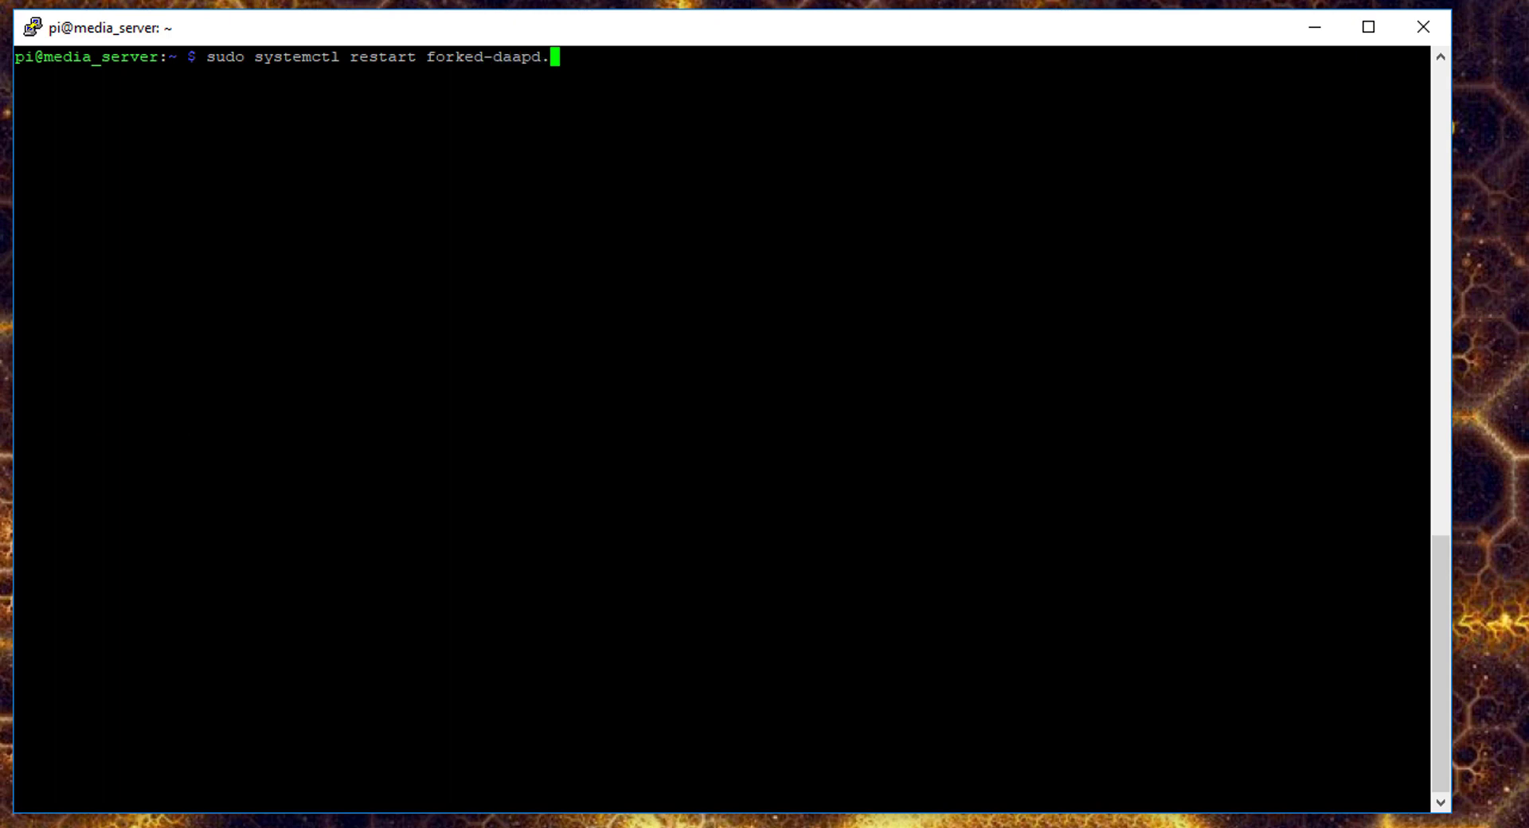
text(service)
key(Return)
- Follow /var/log/forked-daapd.log with tail -f to confirm 891 active files
text(tail -f /var/log)
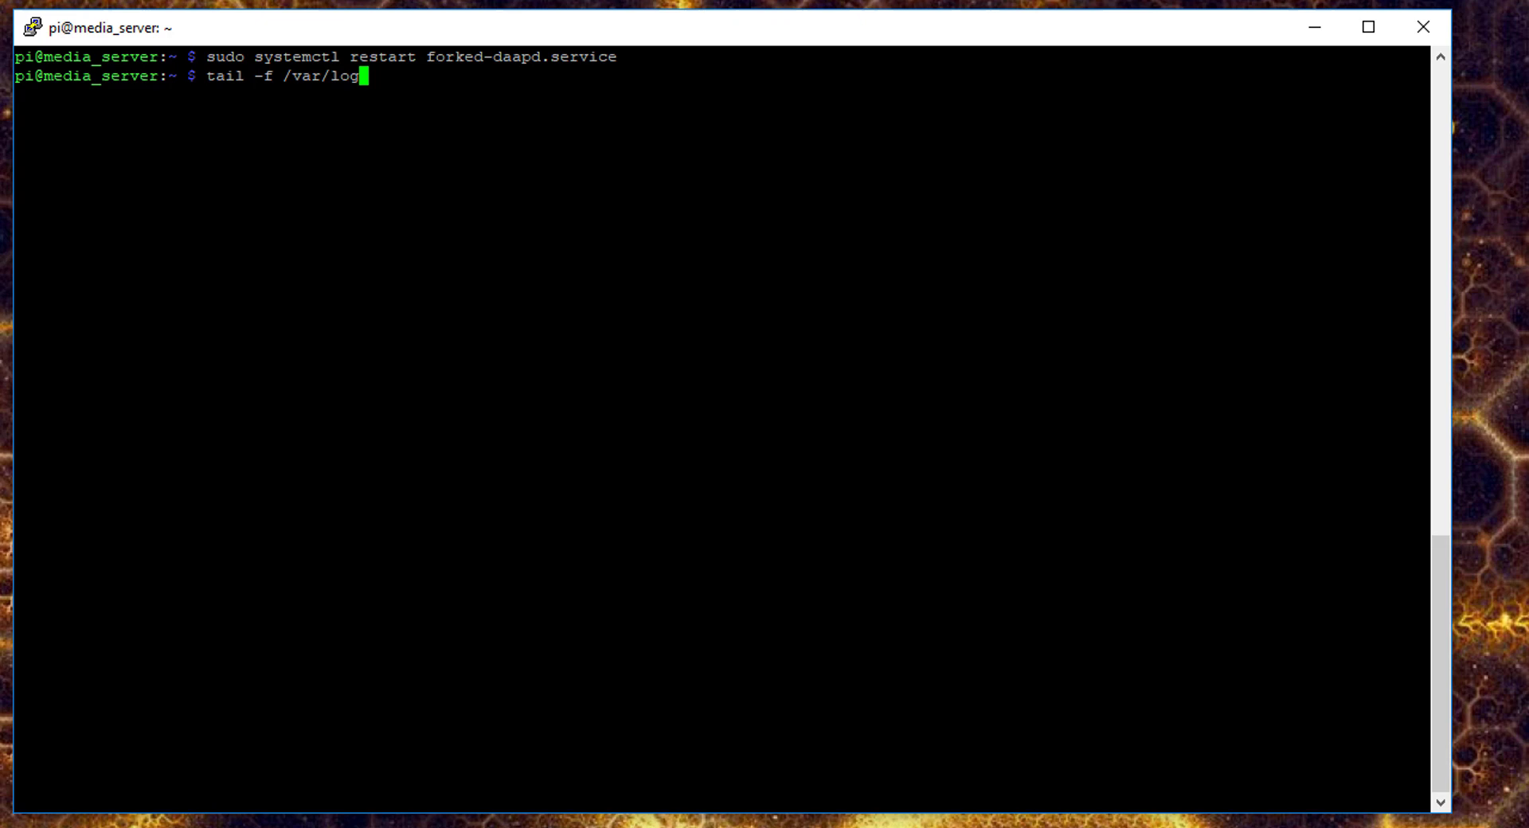
text(/forked-daapd.)
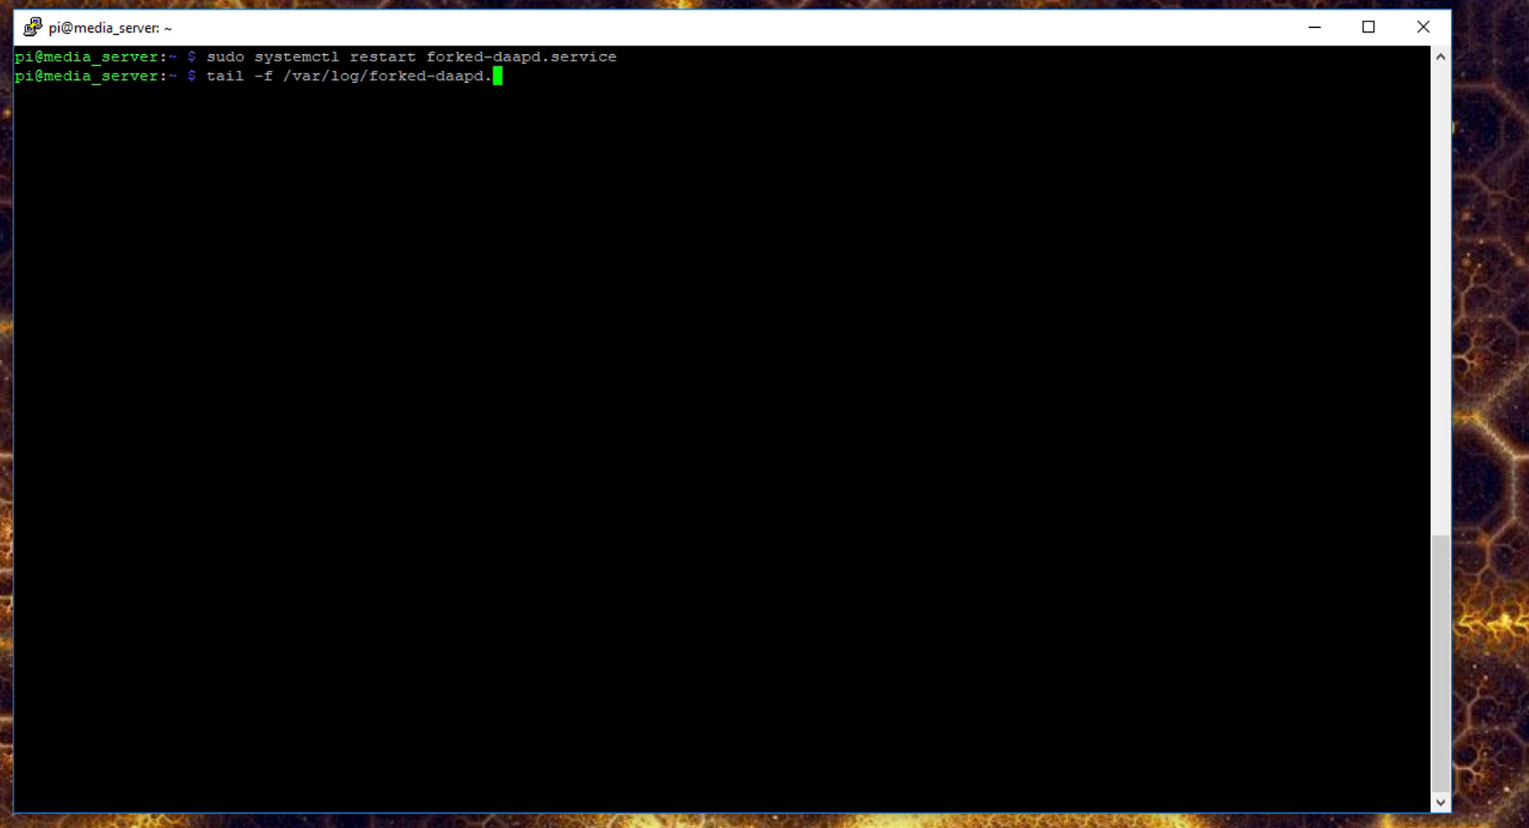
text(log)
key(Return)
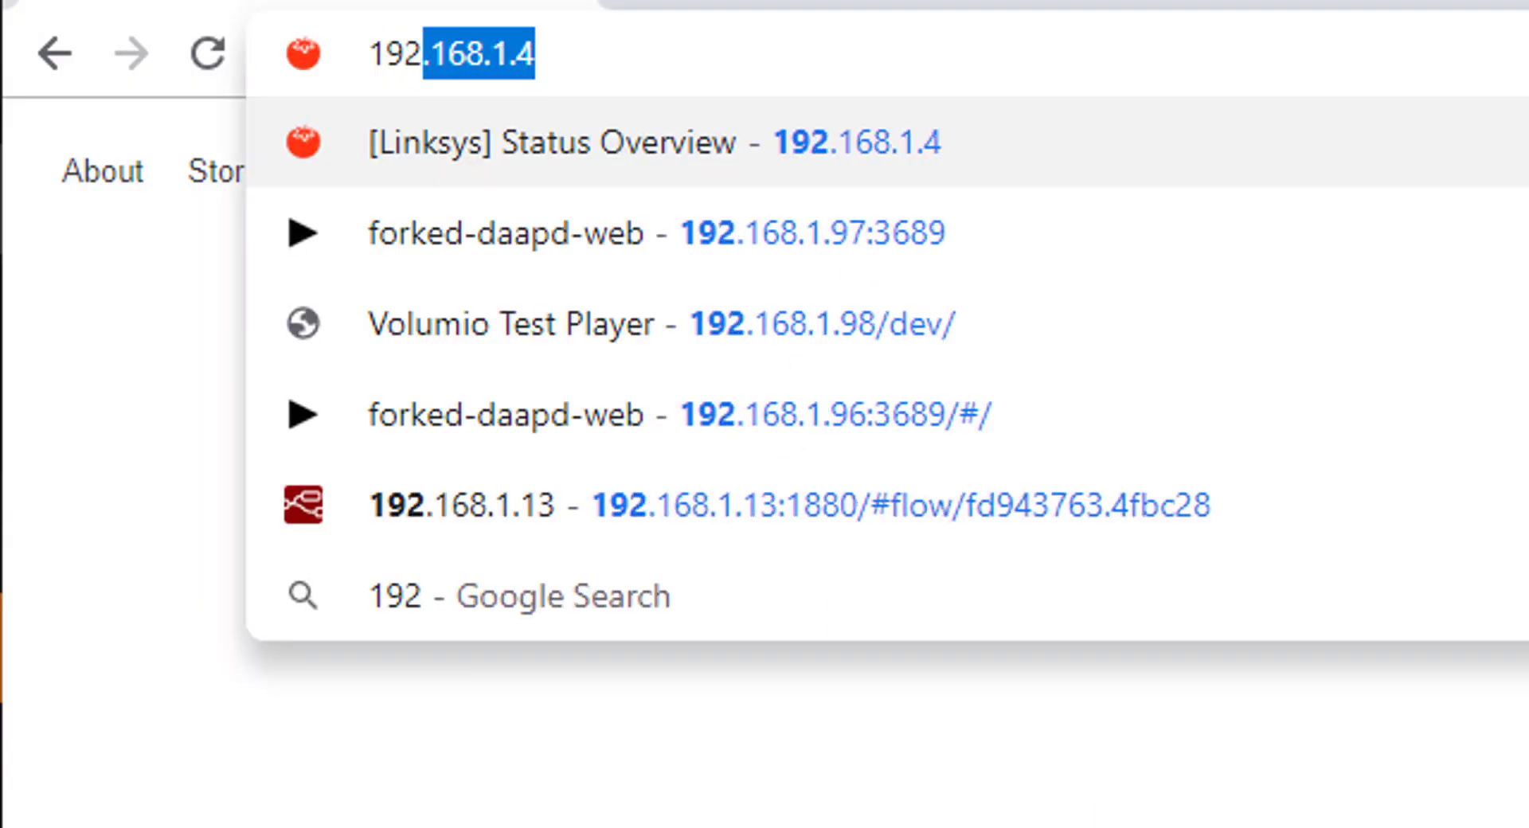
- Load the forked-daapd web interface at 192.168.1.96:3689 in Chrome, showing an empty queue
text(6:)
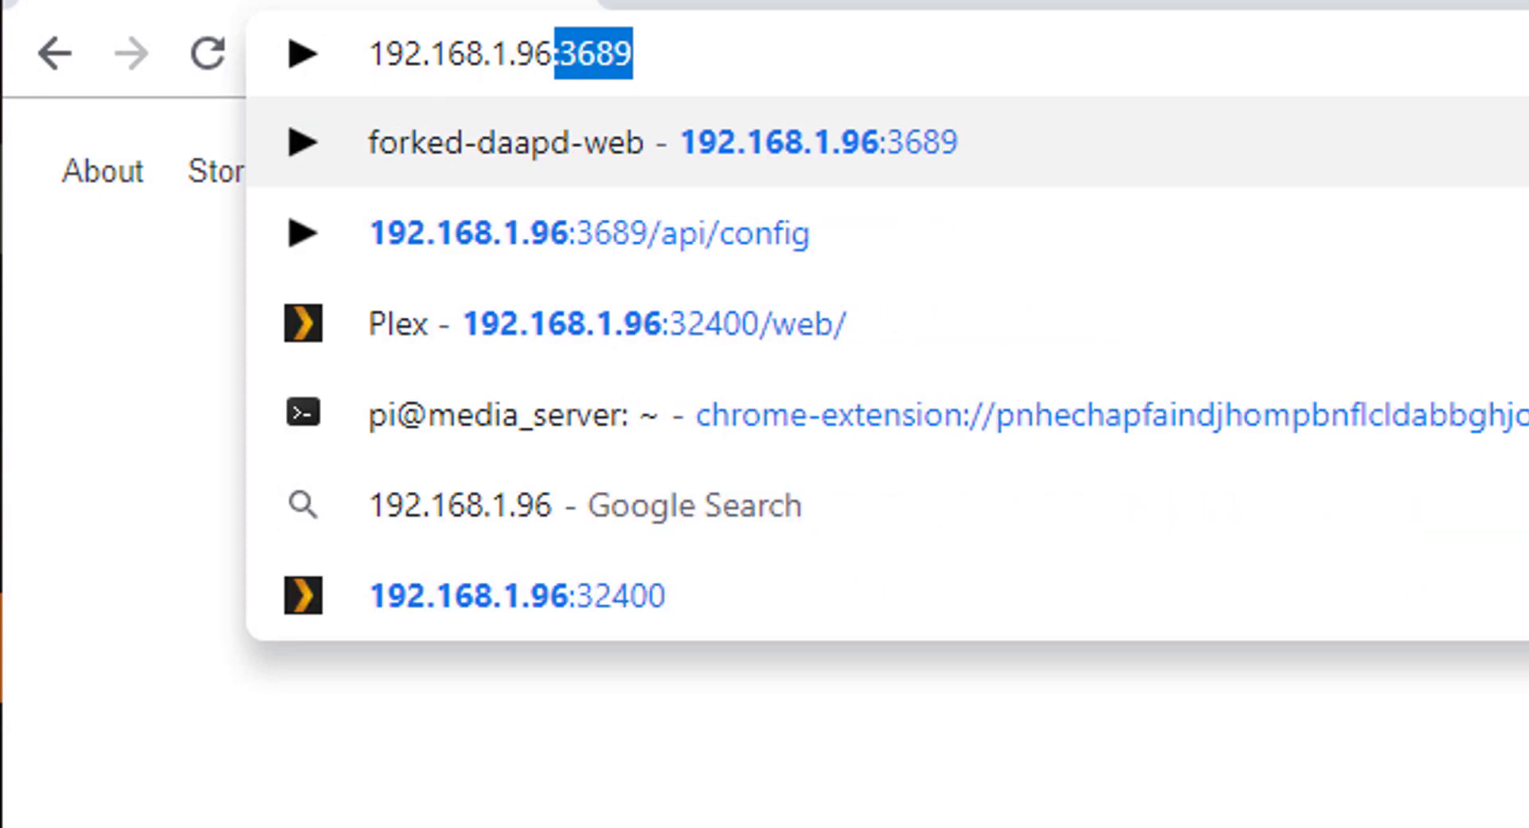
text(3689)
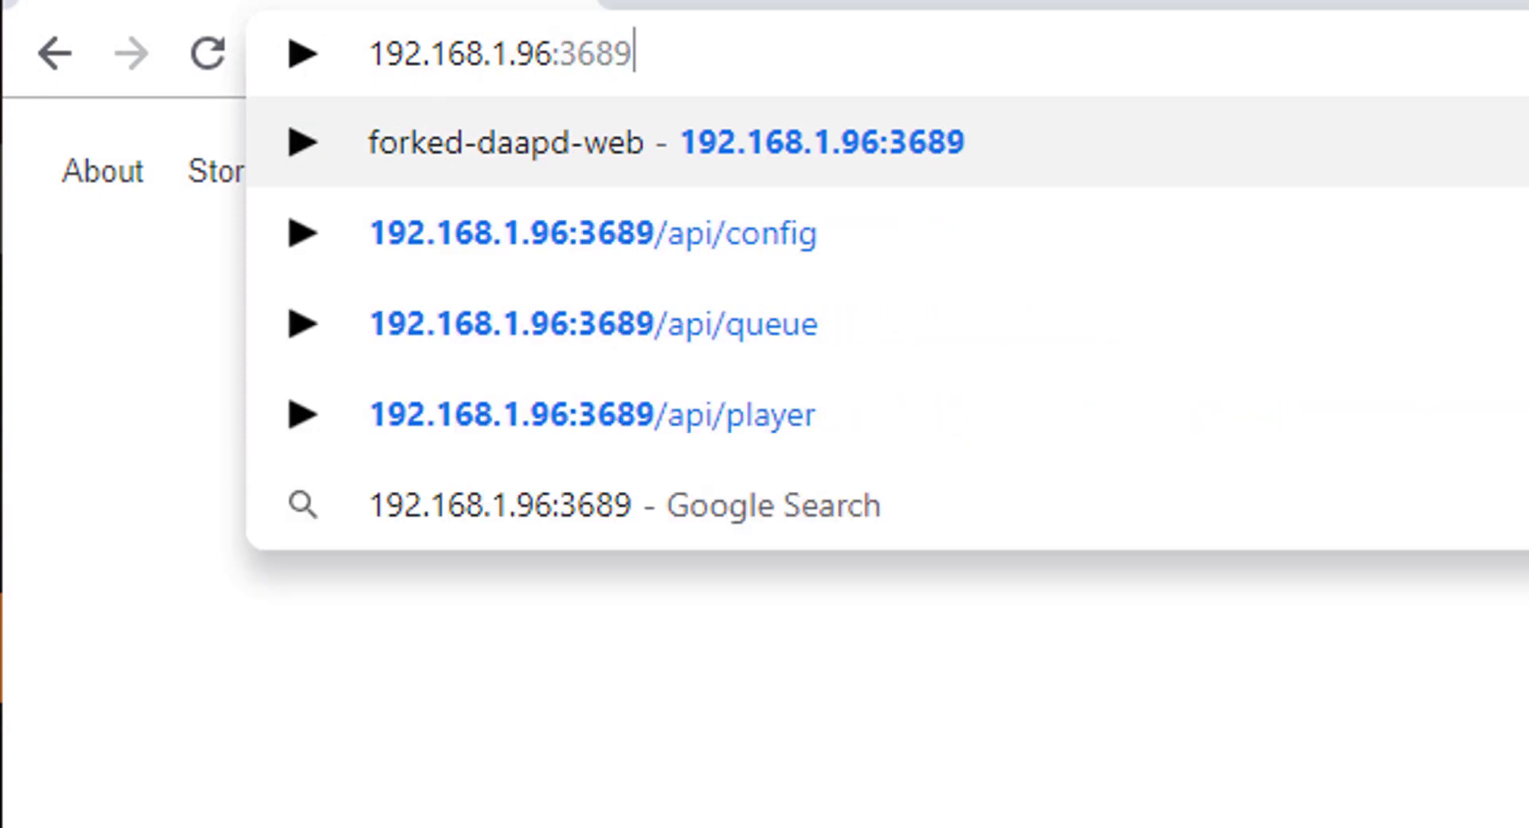
key(Return)
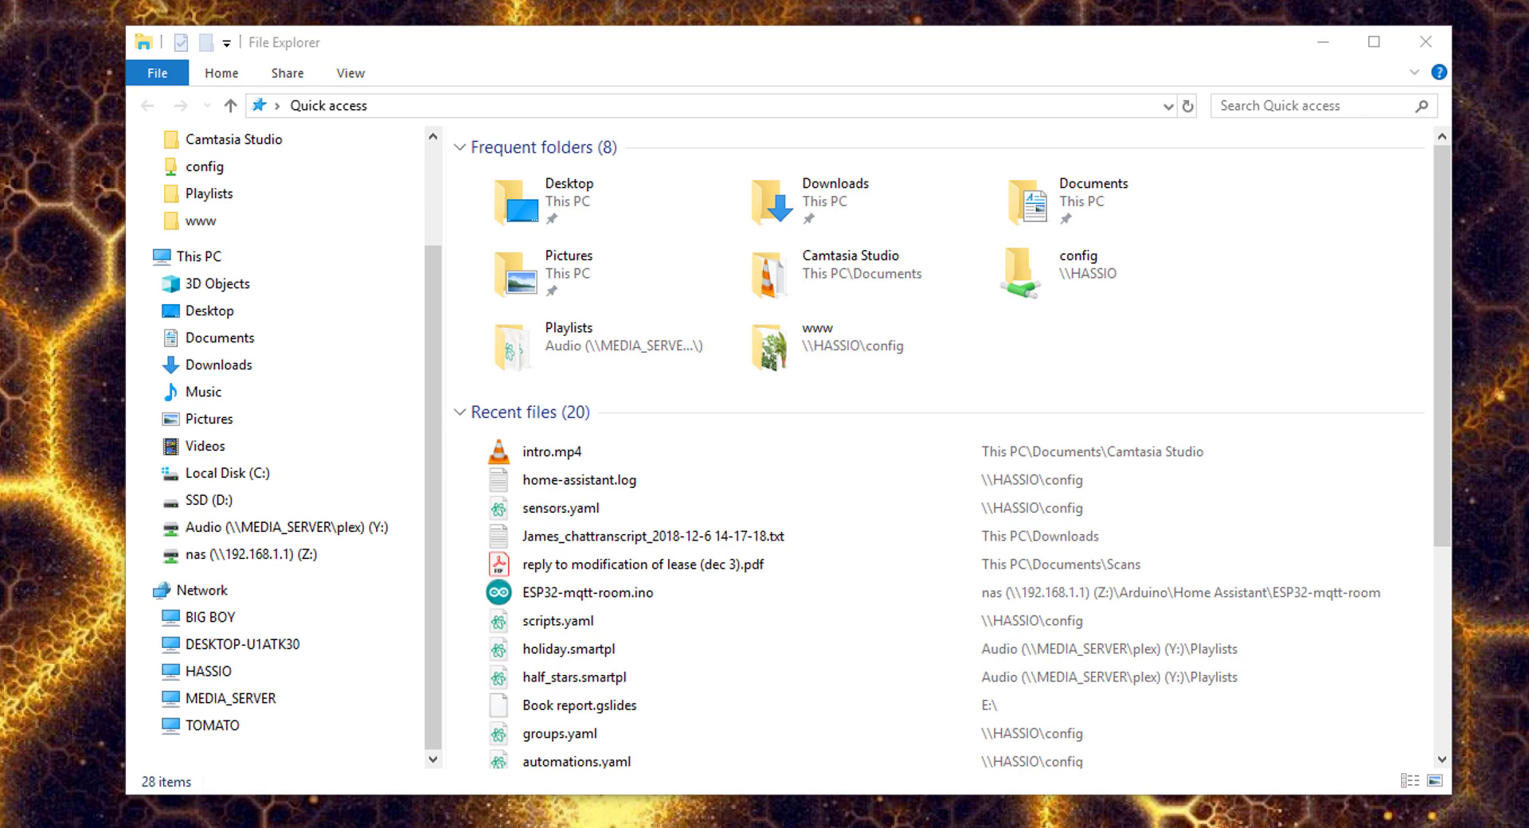
- Browse Network > HASSIO > config and scroll its 39 items, including configuration.yaml
click(209, 592)
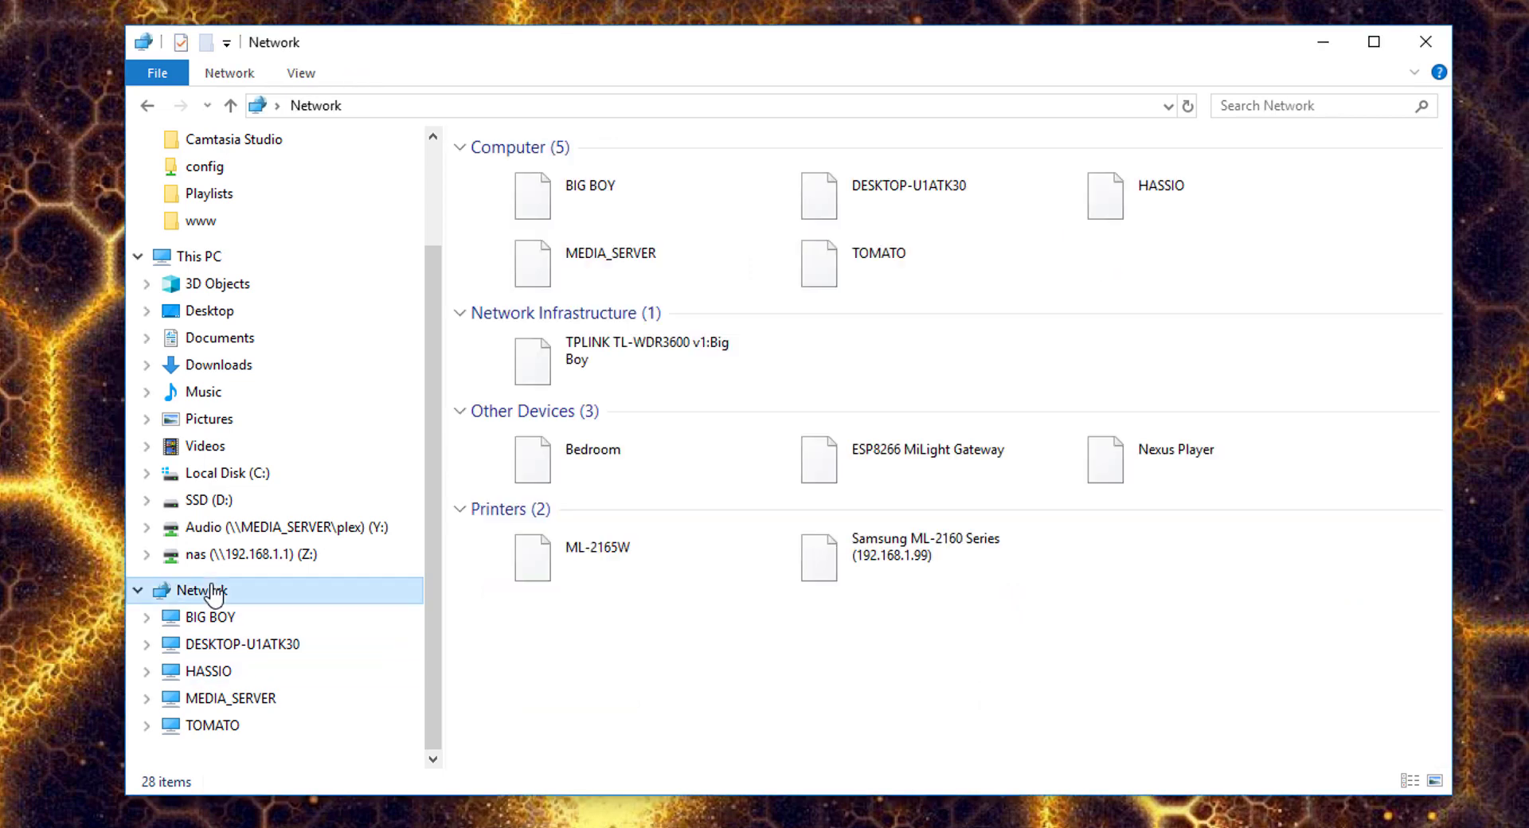
double_click(1147, 189)
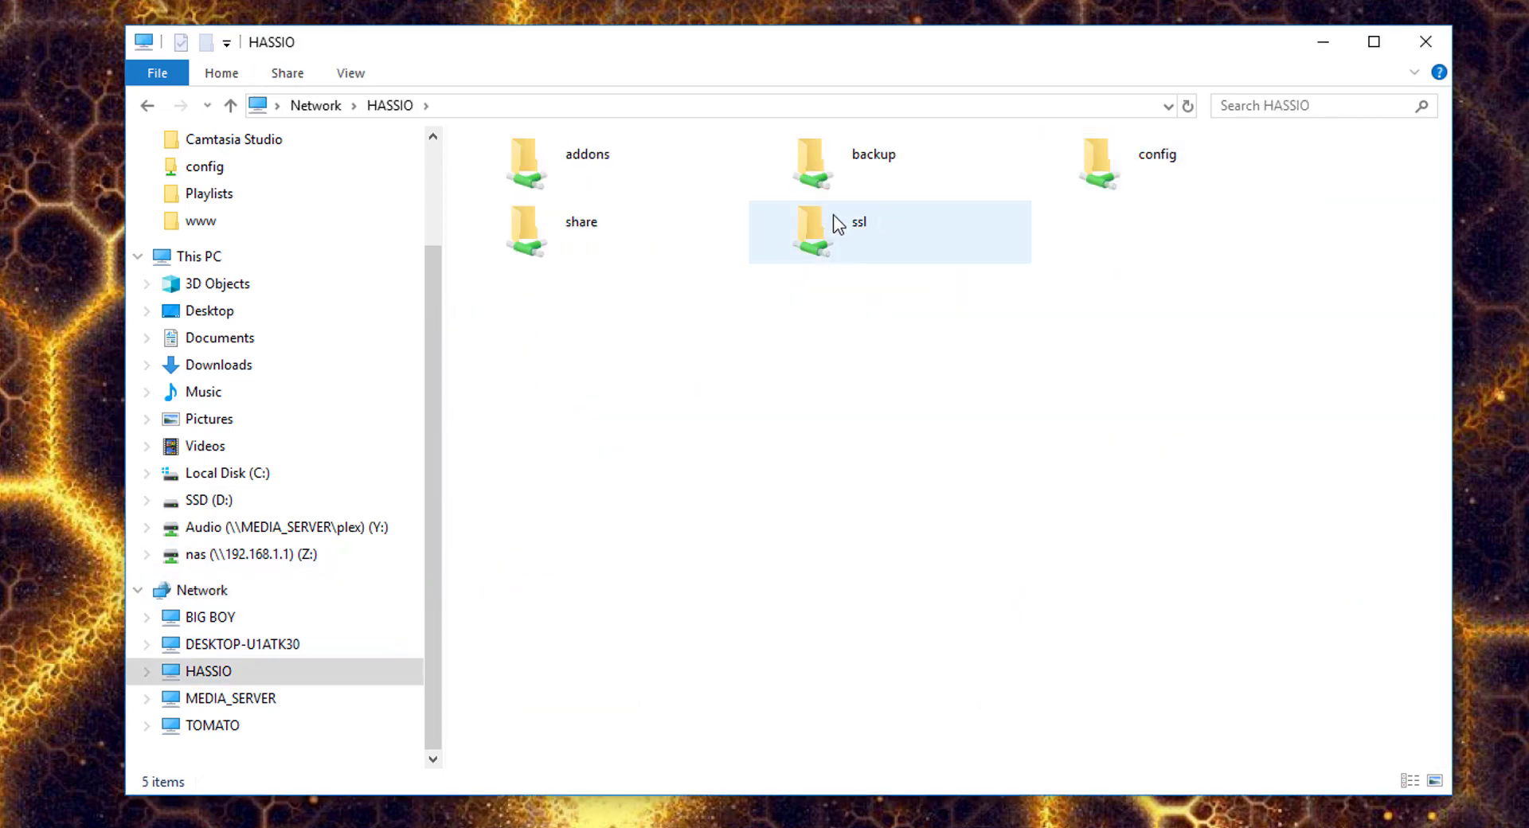
double_click(1149, 168)
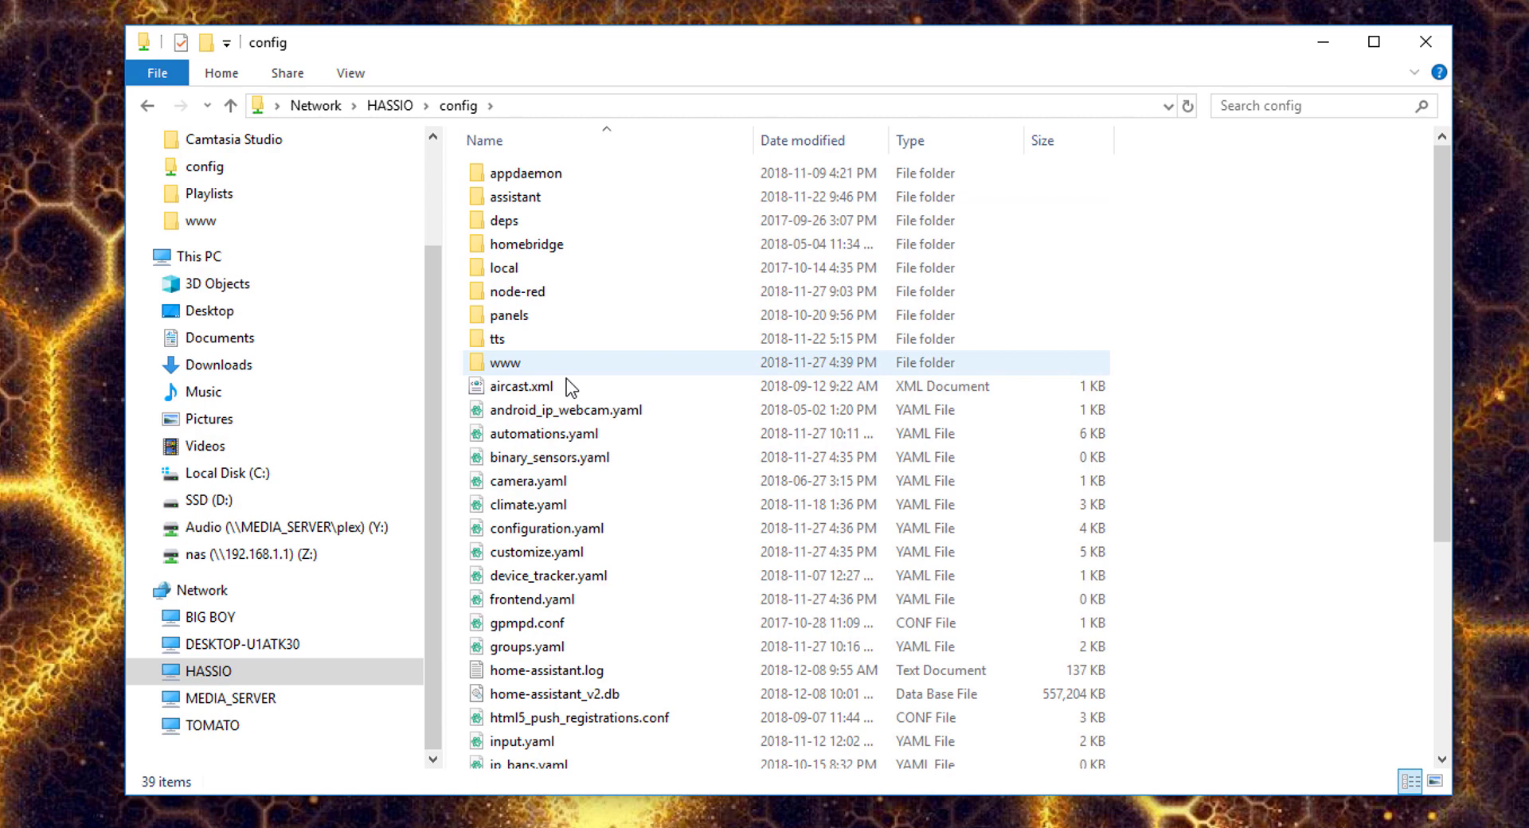
scroll(578, 476, down, 2)
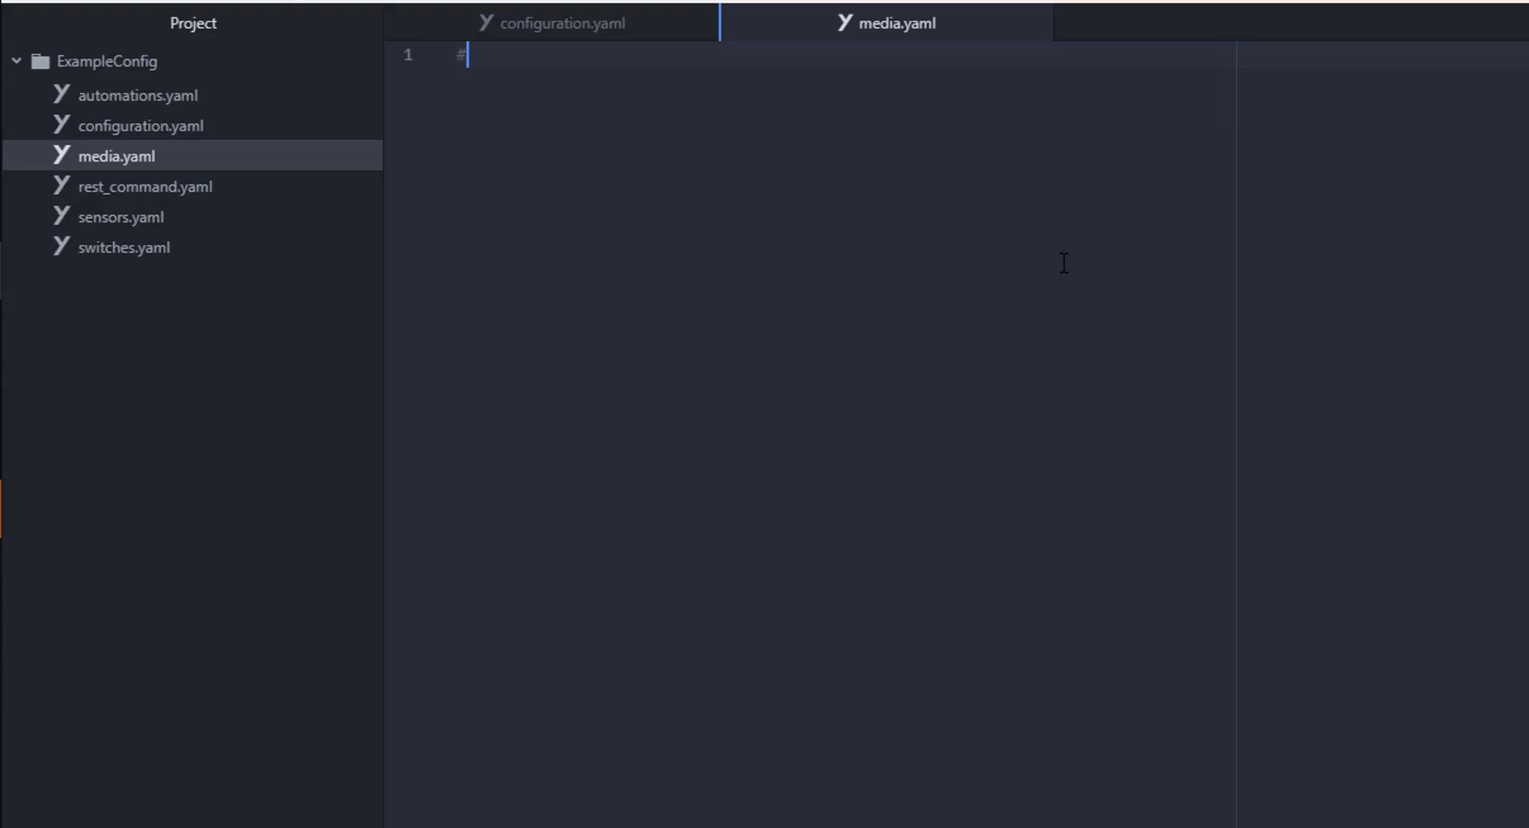
- Add the Forked-Daapd header, '- platform: mpd', 'name: Music Server' and host 192.168.1.96 lines
text(#################################)
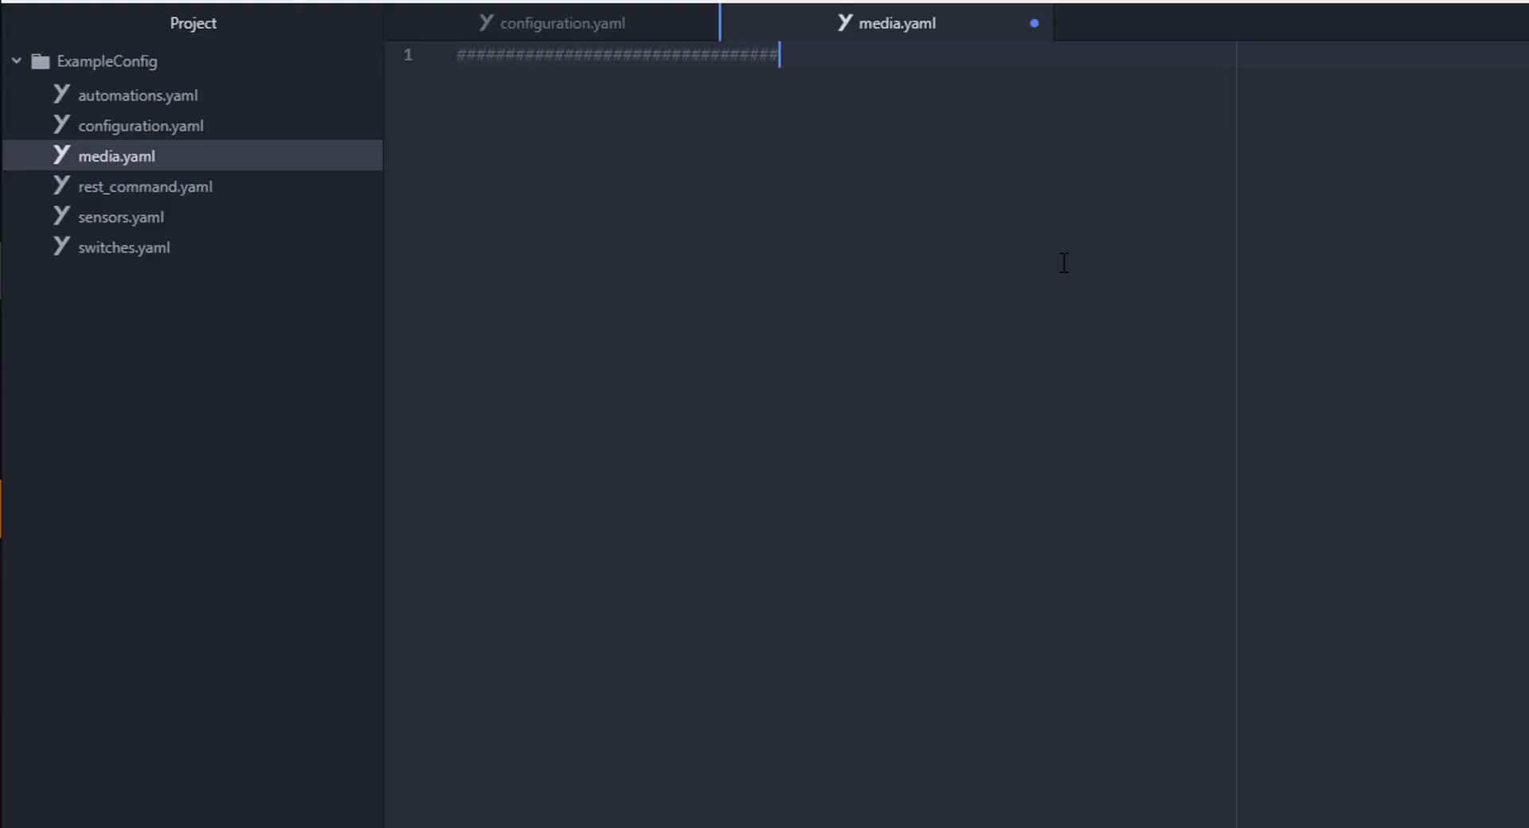
text(####### Forked-Daapd #####################################)
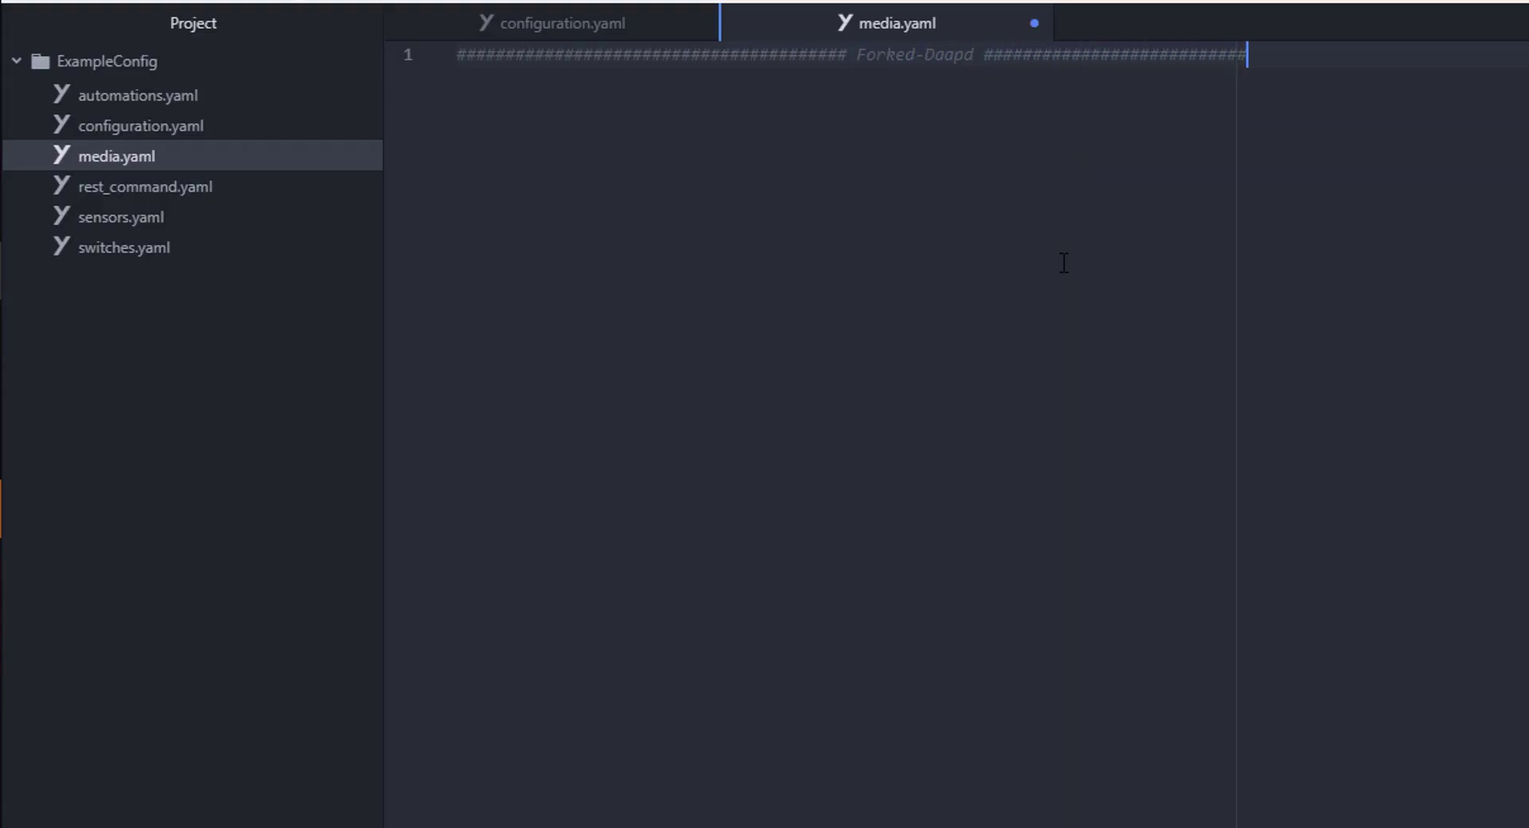
key(Return)
text(atform: mpd   )
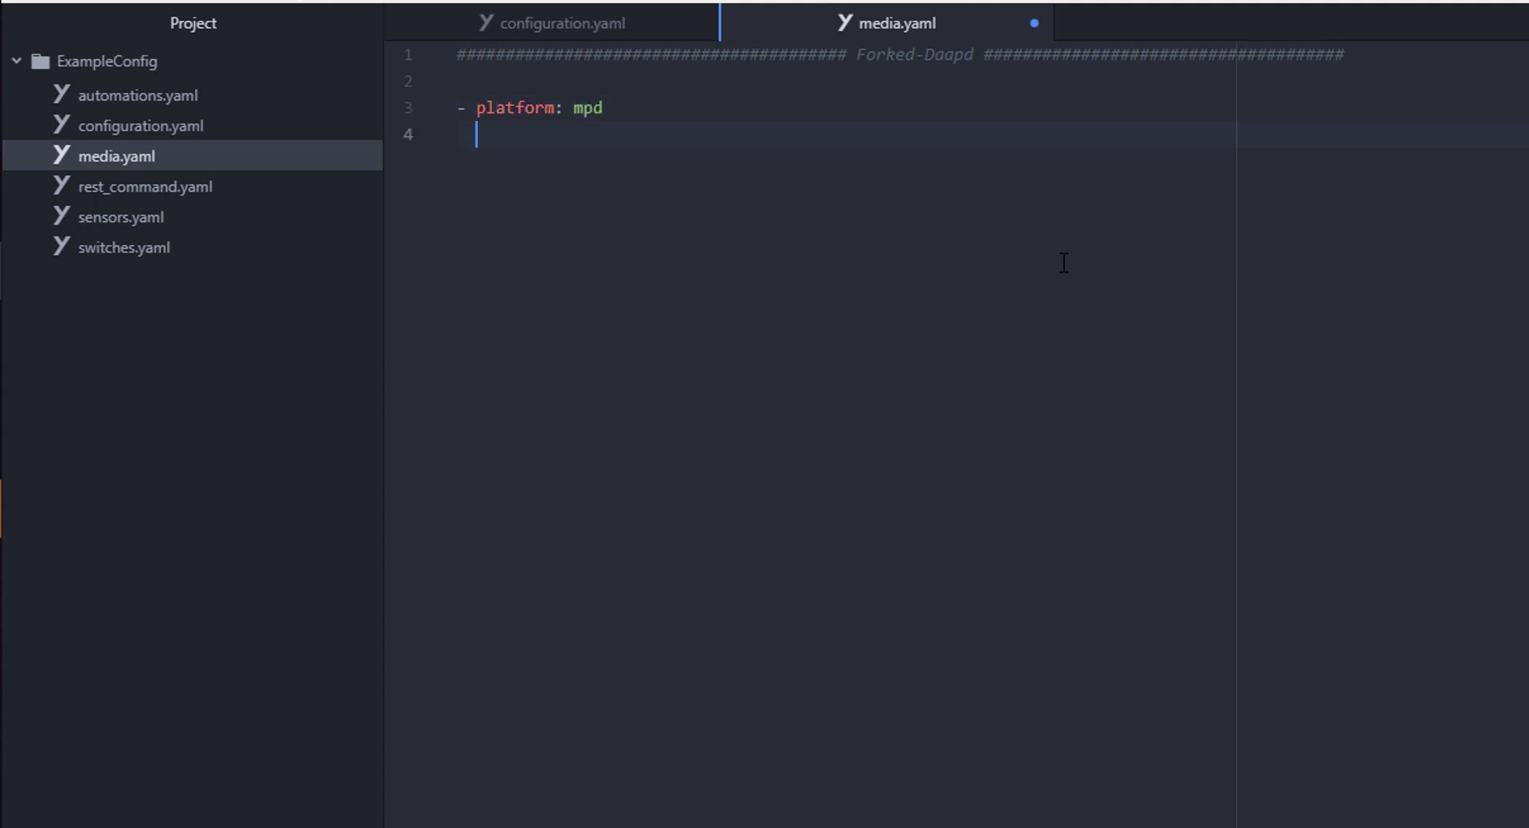
text(name: Music Server)
key(Return)
text(host: 192.168)
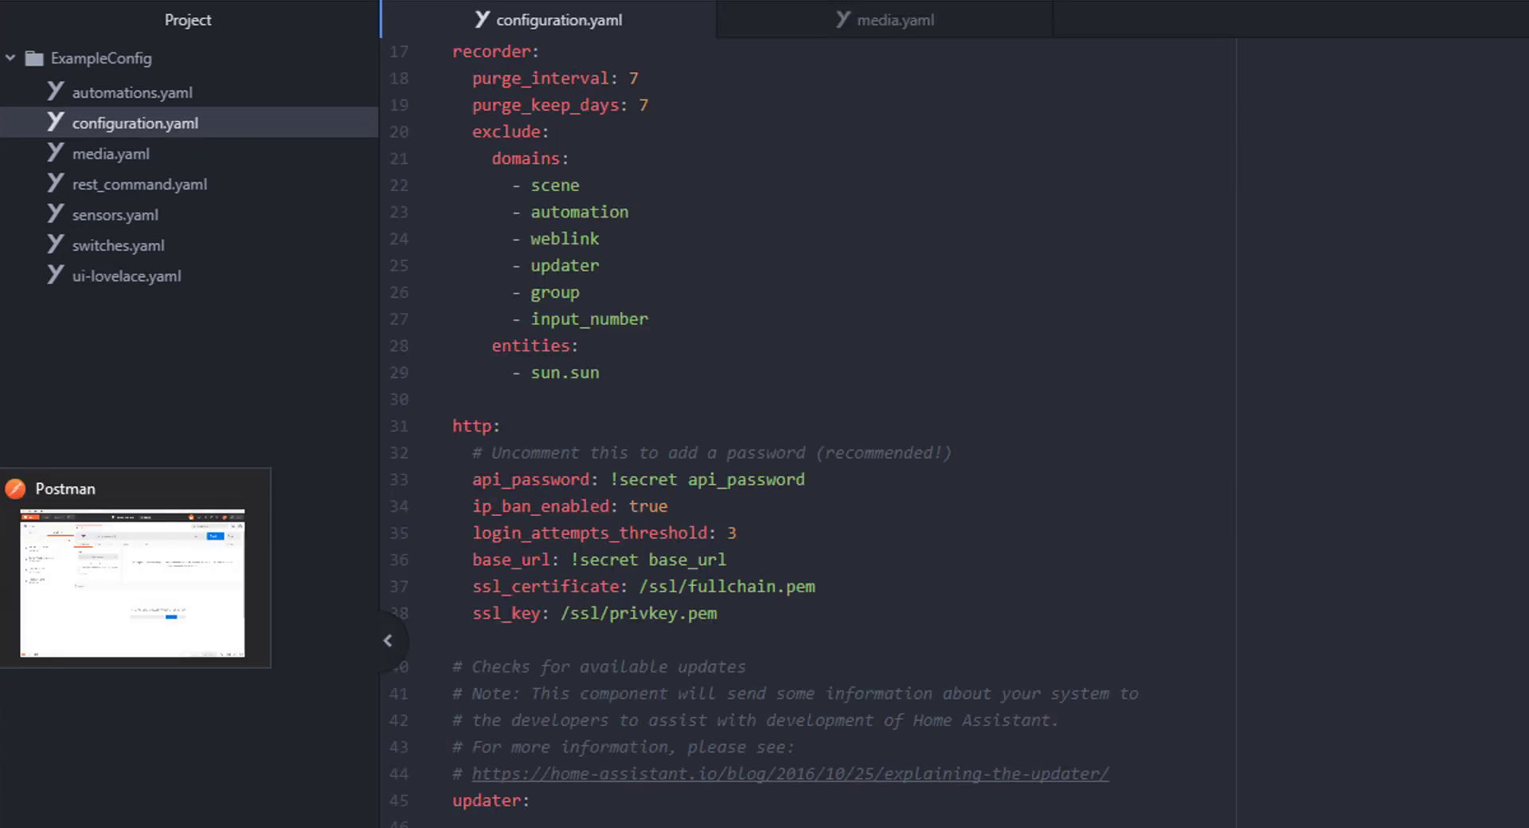
- Send a GET request to 192.168.1.96:3689/api/outputs in Postman
key(alt+Tab)
click(630, 78)
text(192.168.1.96:3689/api/outputs)
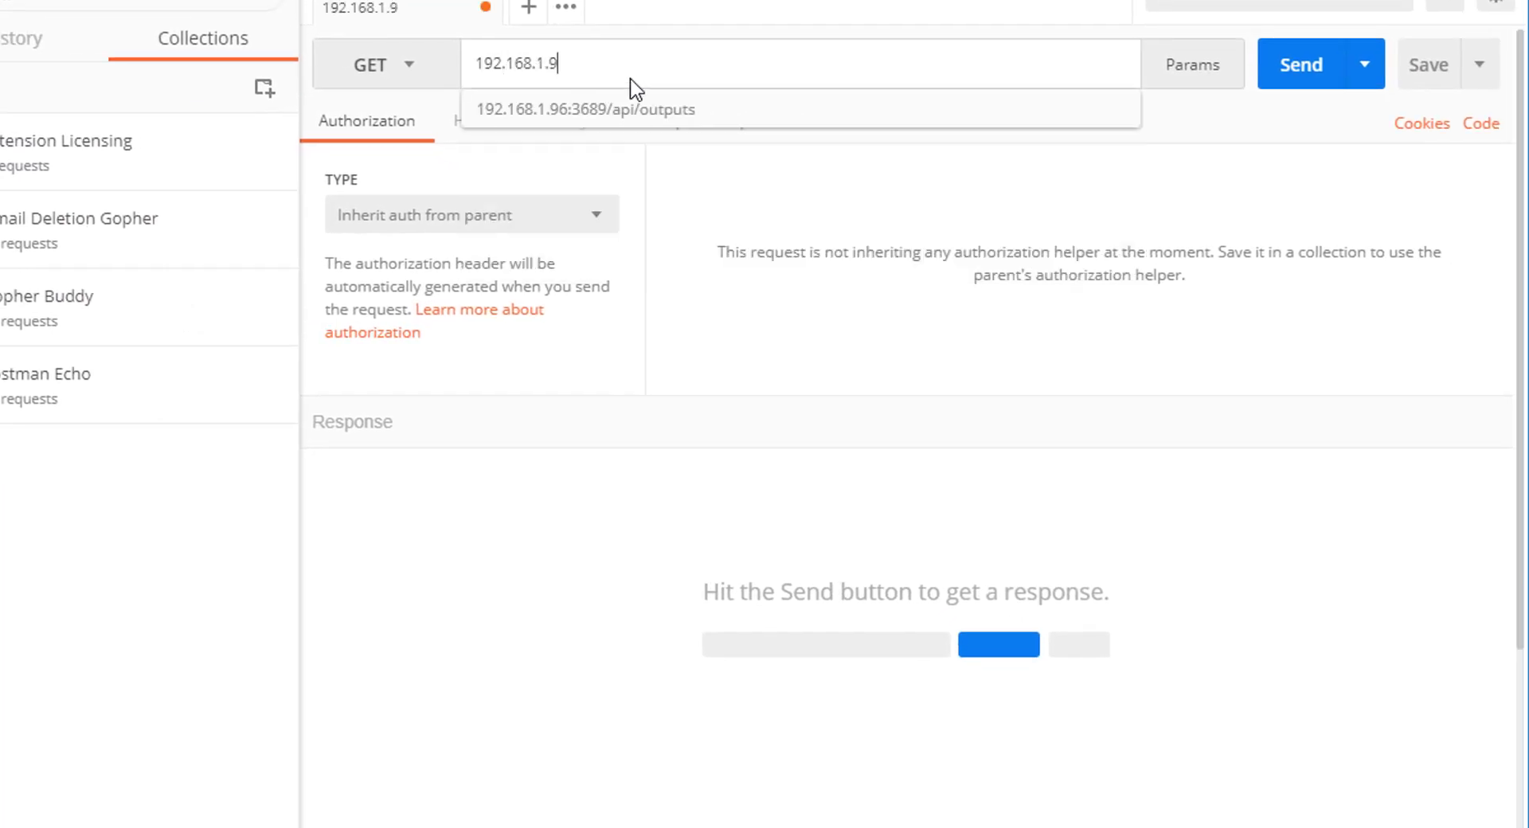
click(1316, 70)
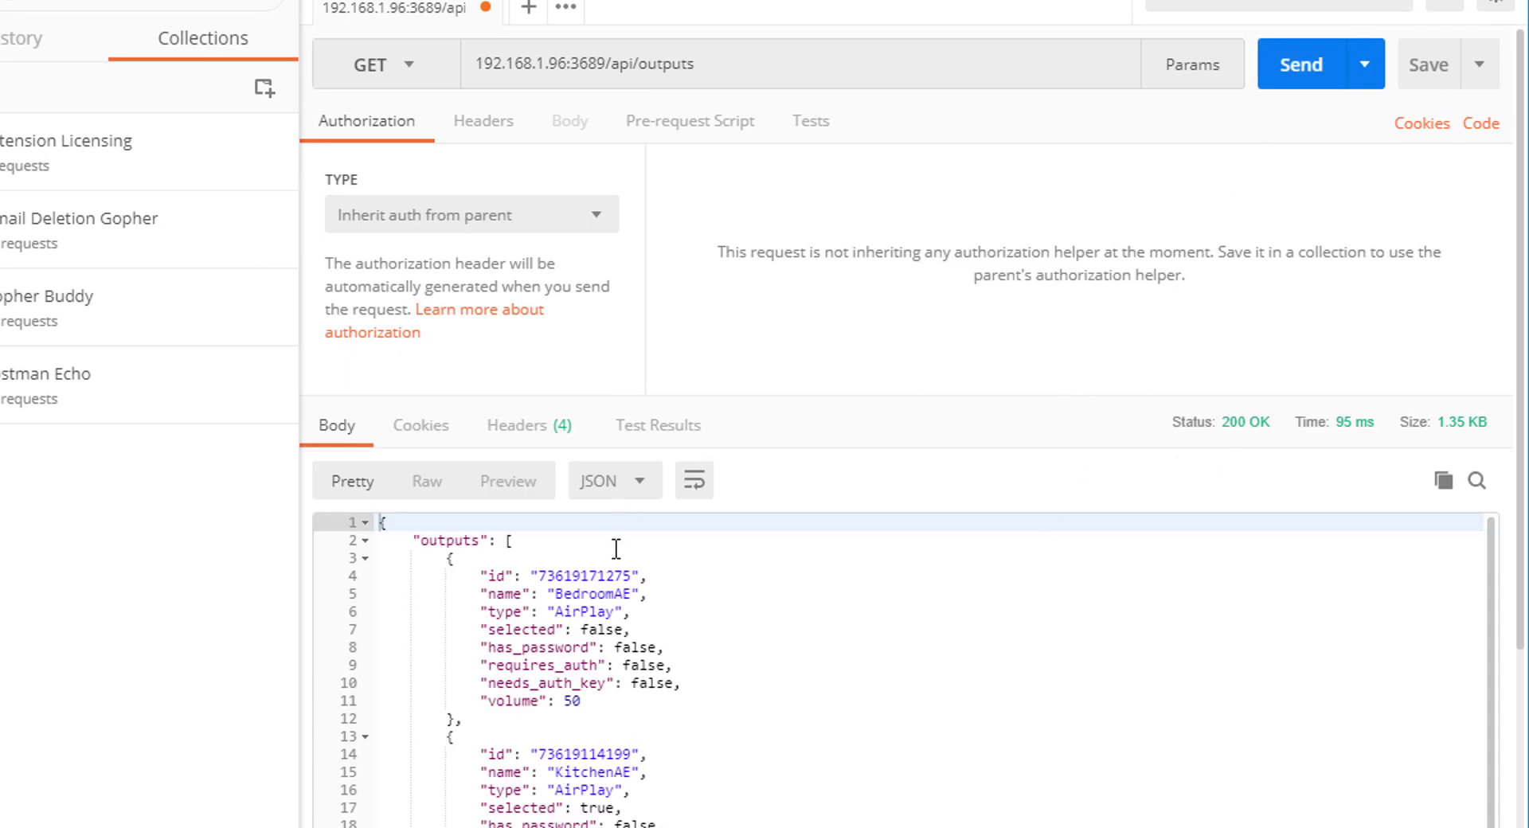
- Copy the BedroomAE output's id from the response
double_click(590, 577)
right_click(588, 577)
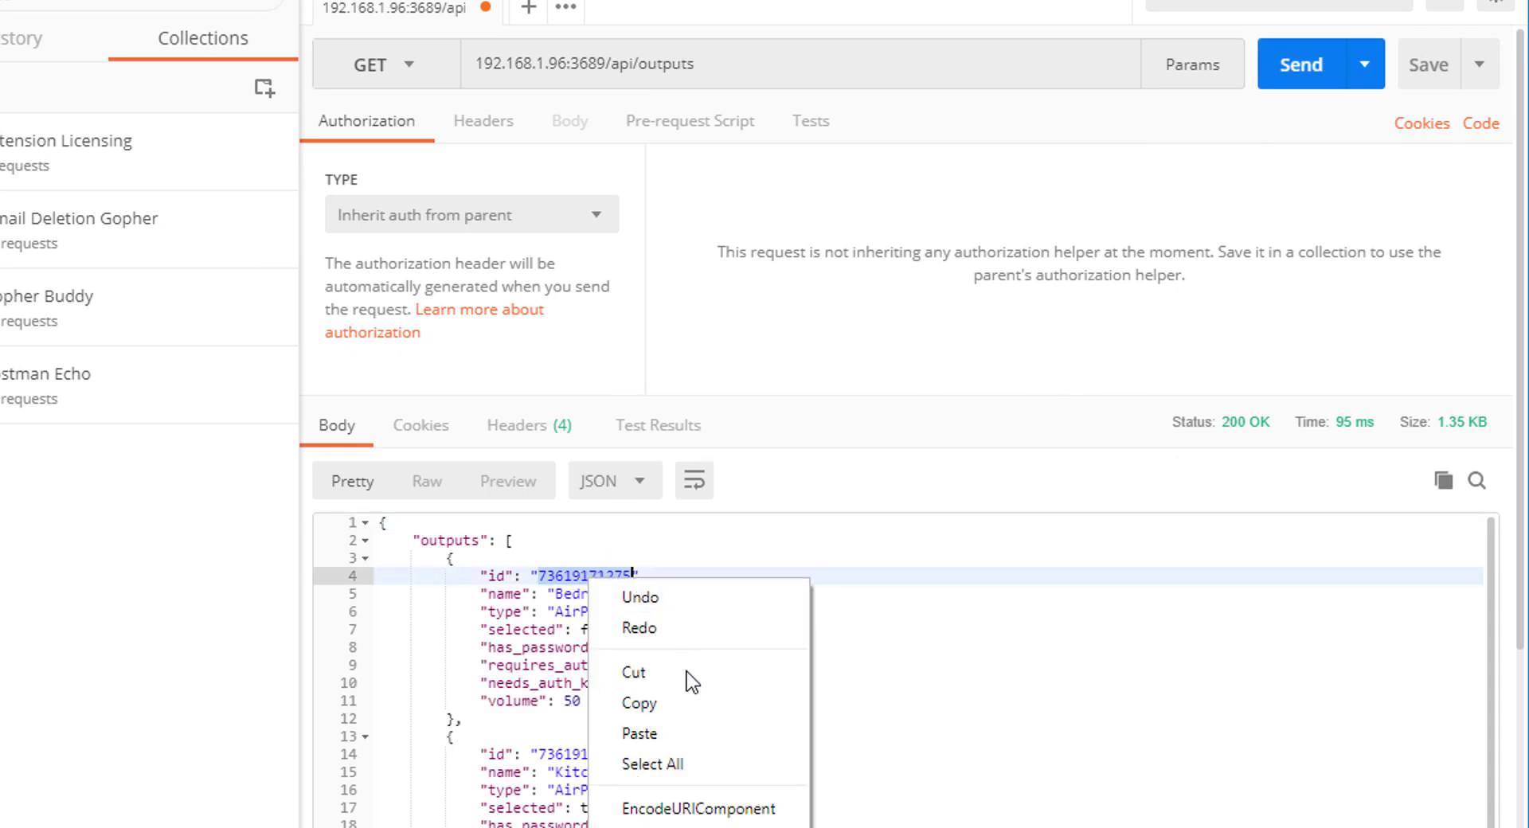
click(693, 717)
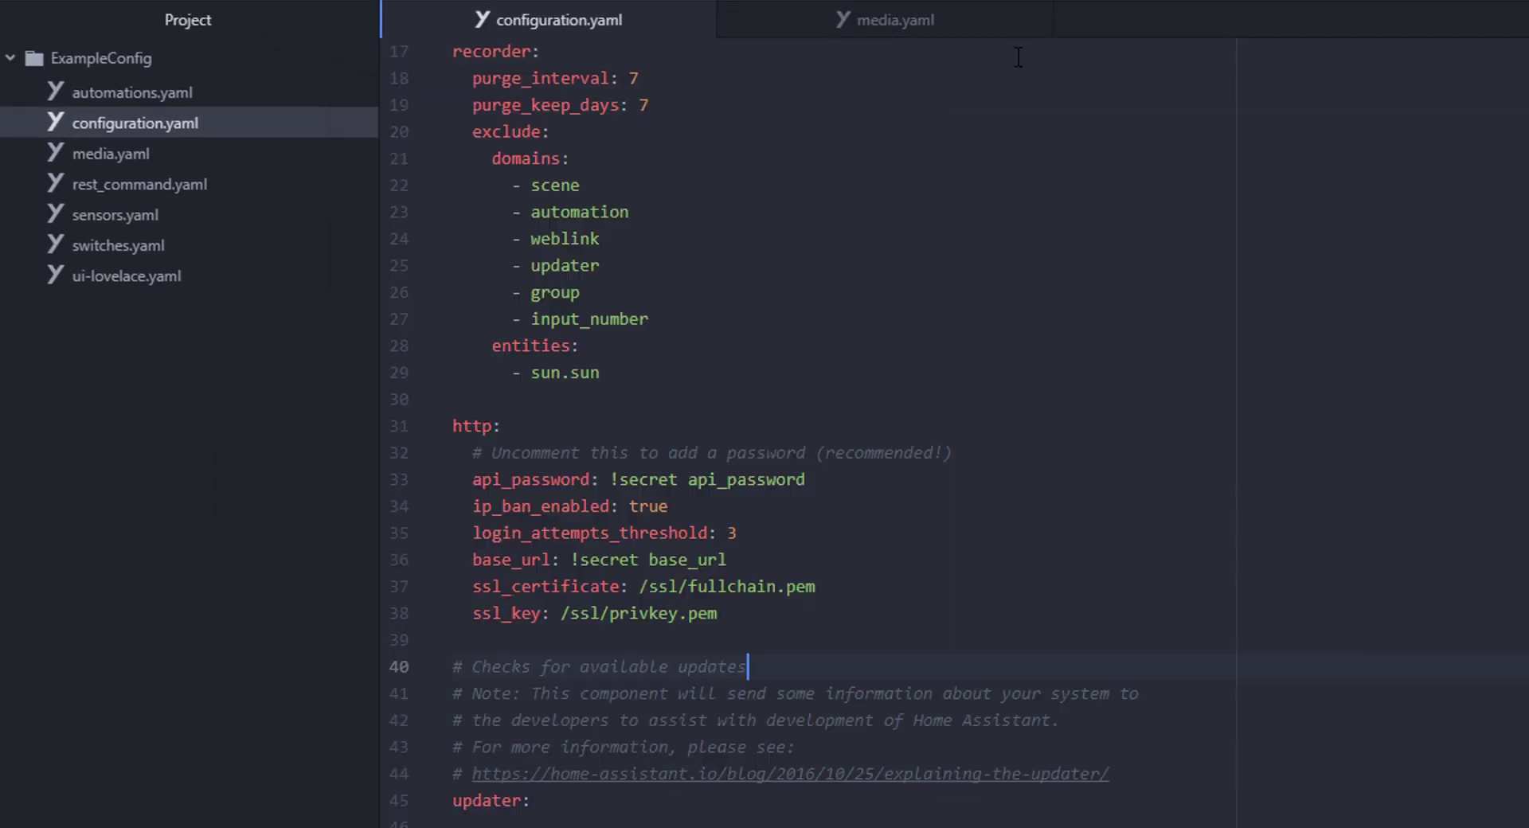
- In switches.yaml, start a rest switch 'Bedroom Speakers' with resource .../api/outputs/ plus the BedroomAE id
click(137, 274)
click(659, 229)
text(- platform: rest)
key(Return)
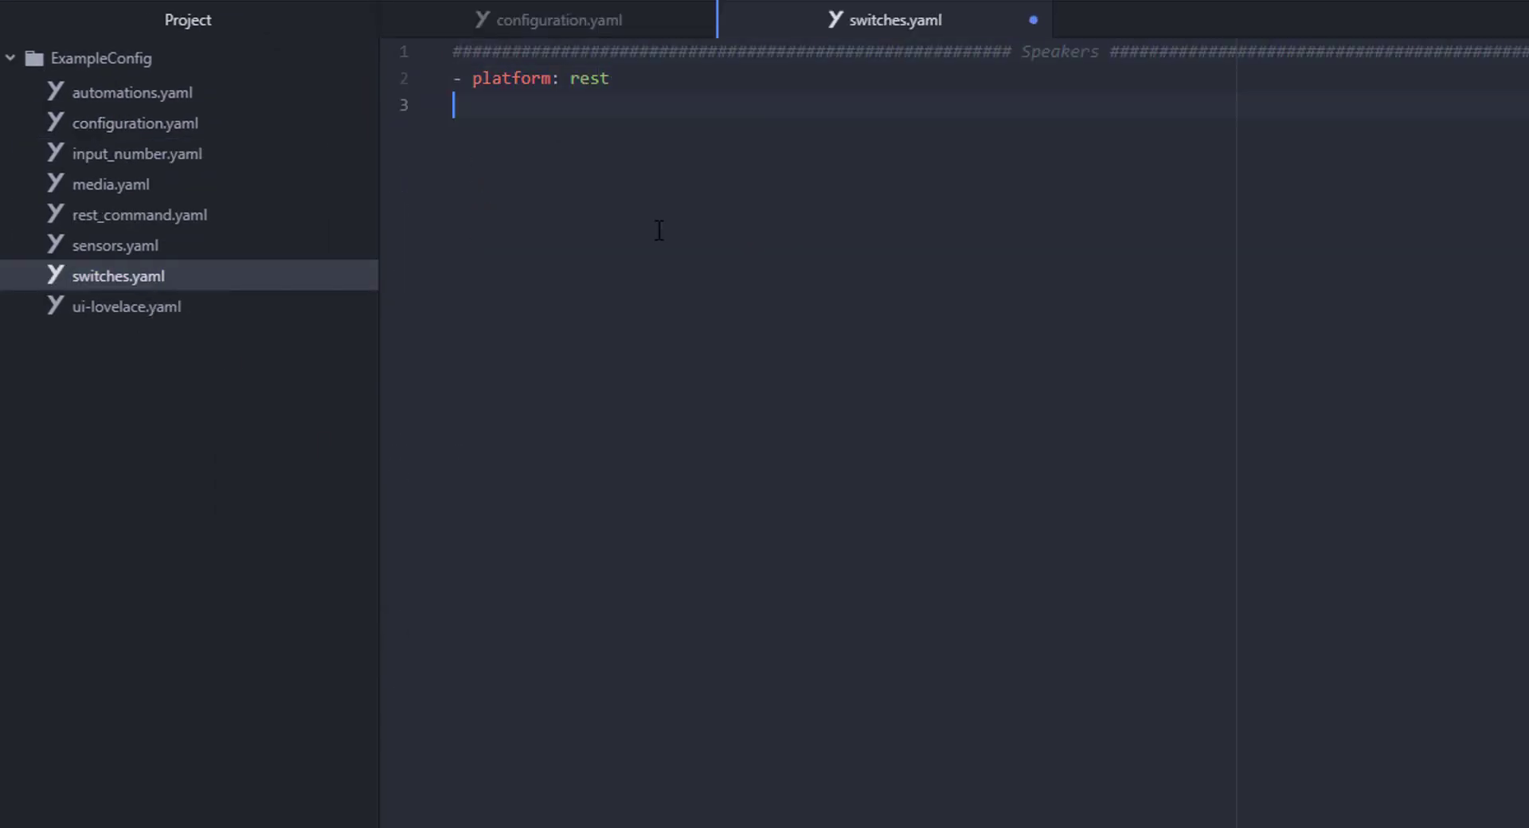
text(name: Bedroom Speakers)
key(Return)
text(resource: https://192.1)
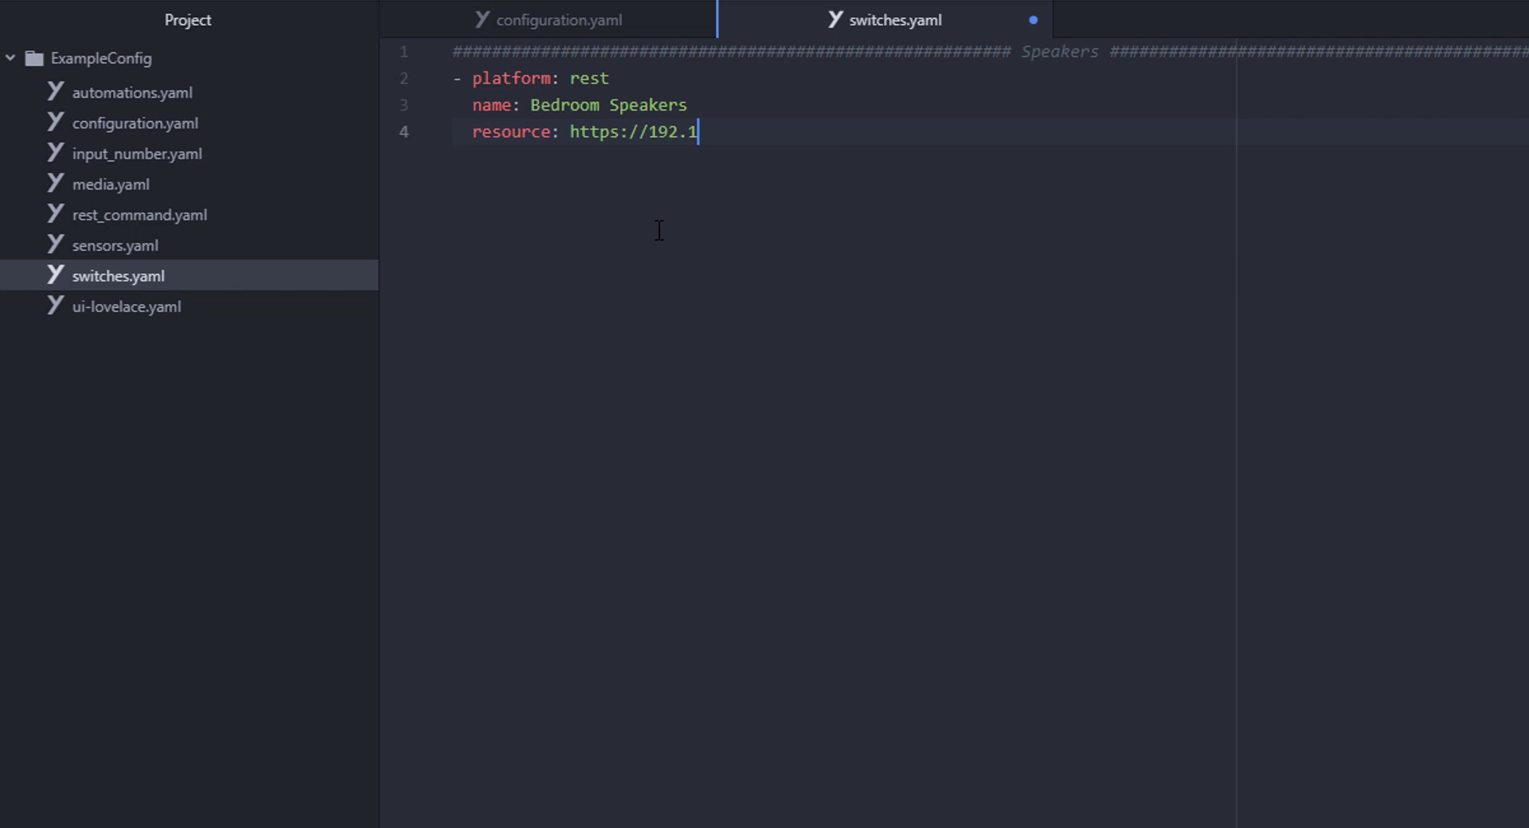
text(68.1.96:3689/api/outputs/)
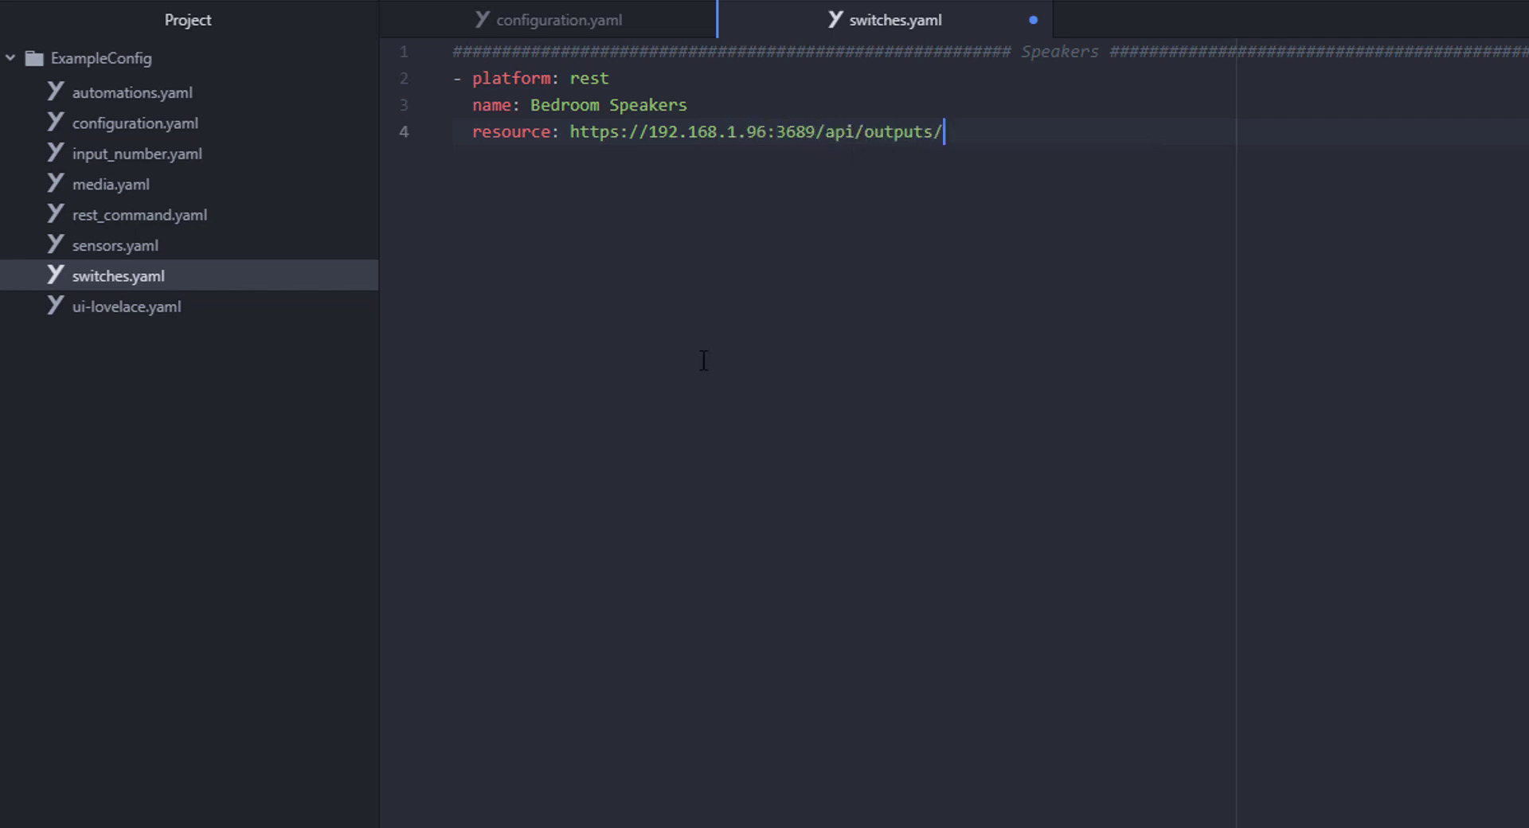
key(ctrl+v)
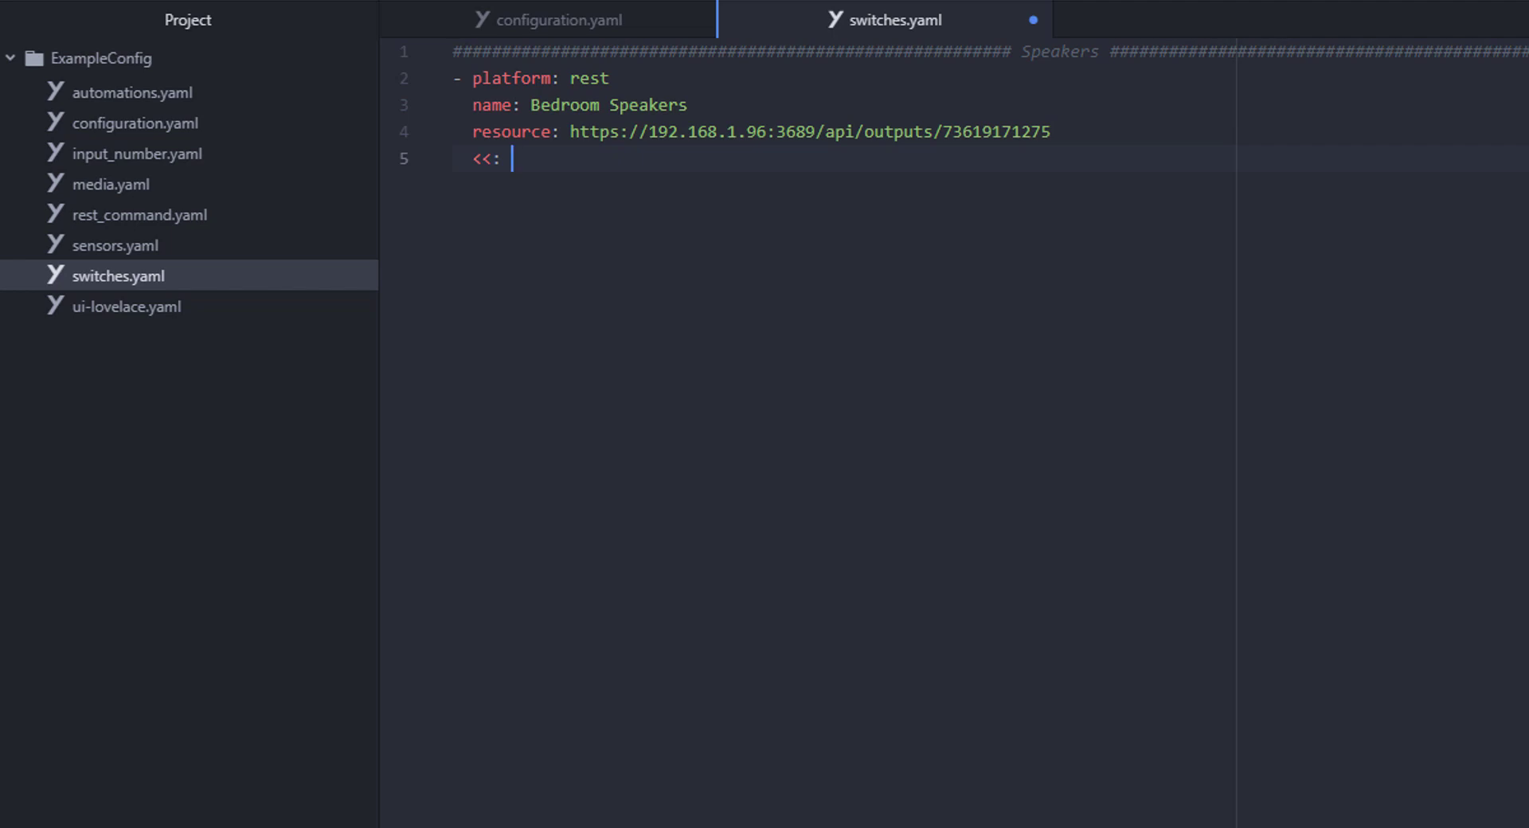
text(EAKER)
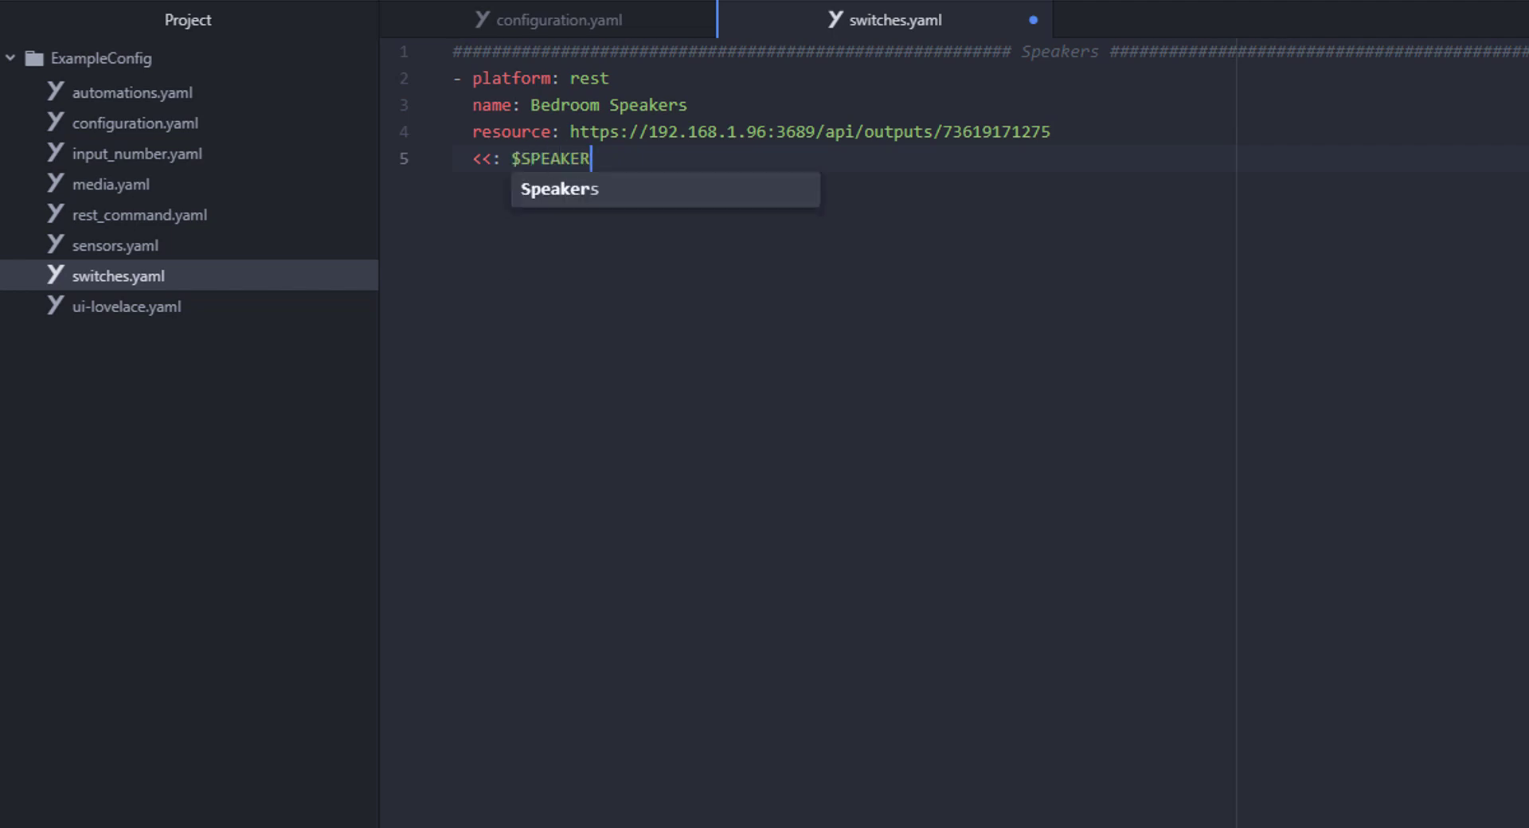
text(_P)
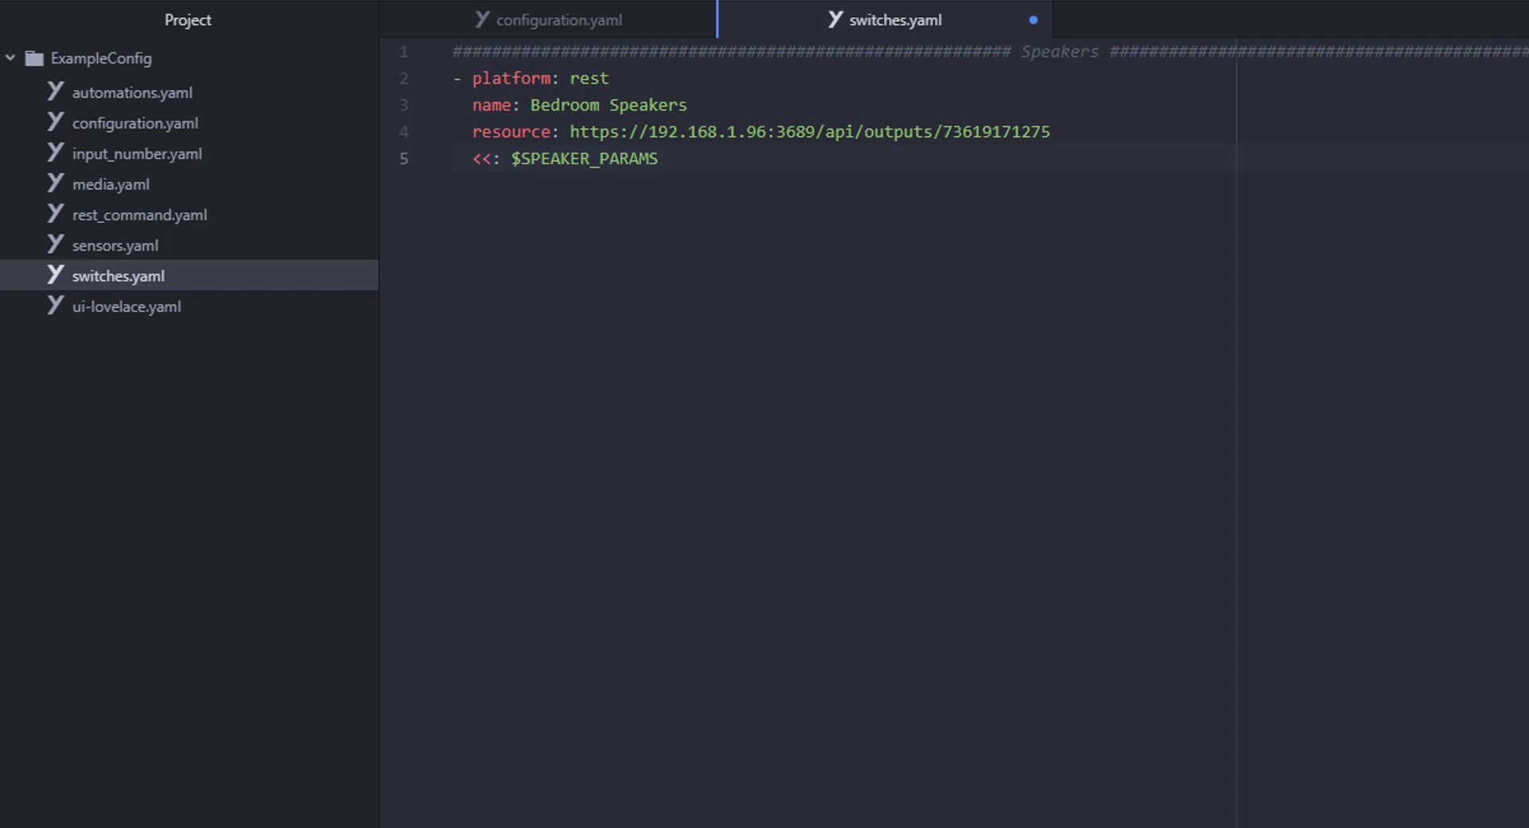
text(ARAMS)
- Add method PUT, selected true/false on and off bodies, the is_on_template and 5-second scan interval
key(Return)
text(method: PUT)
key(Return)
text(body_on: ')
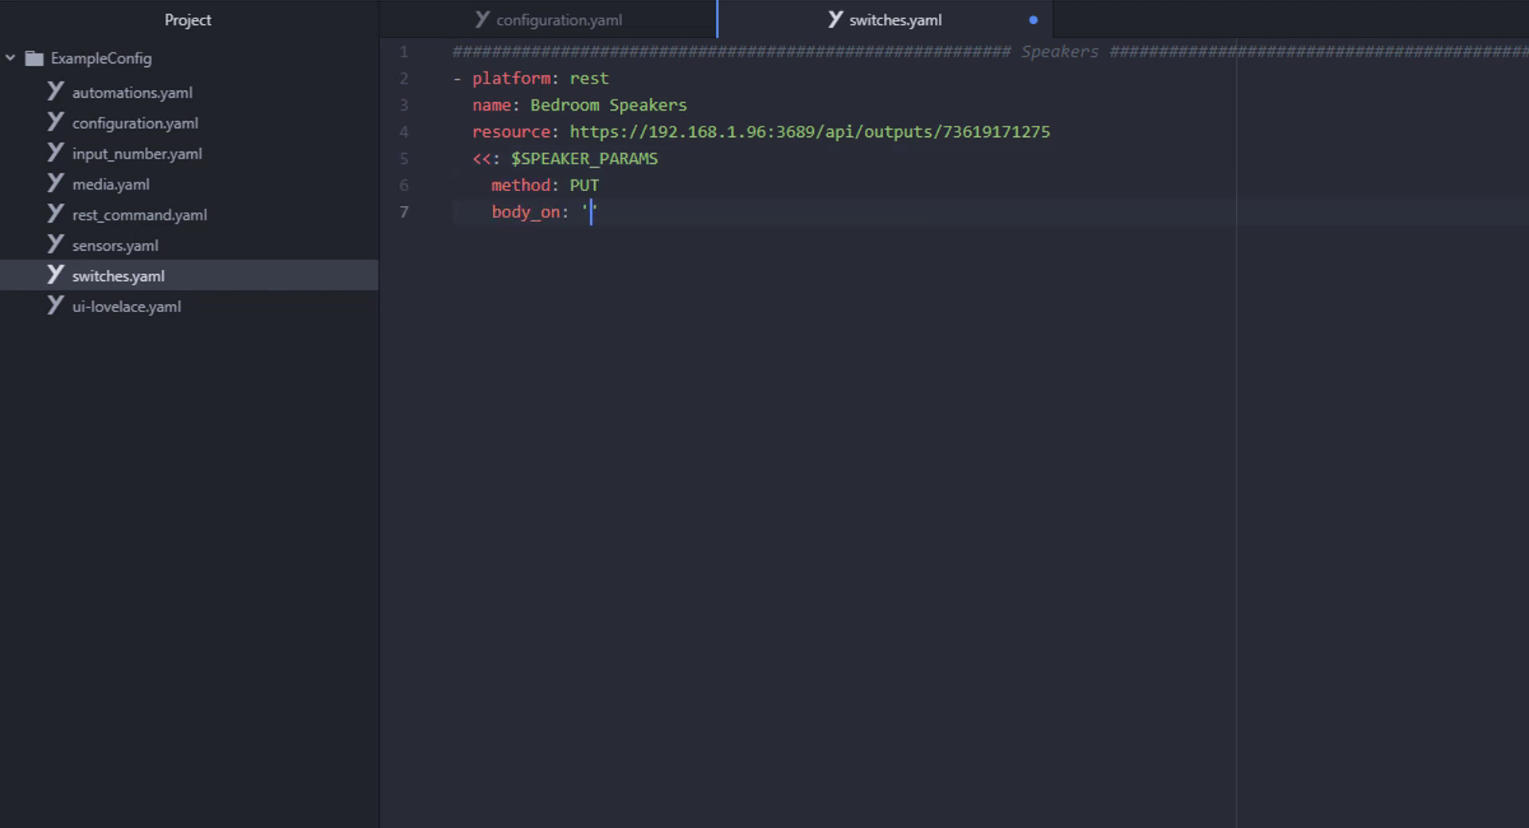
text({"selected": true)
key(End)
key(Return)
text(body)
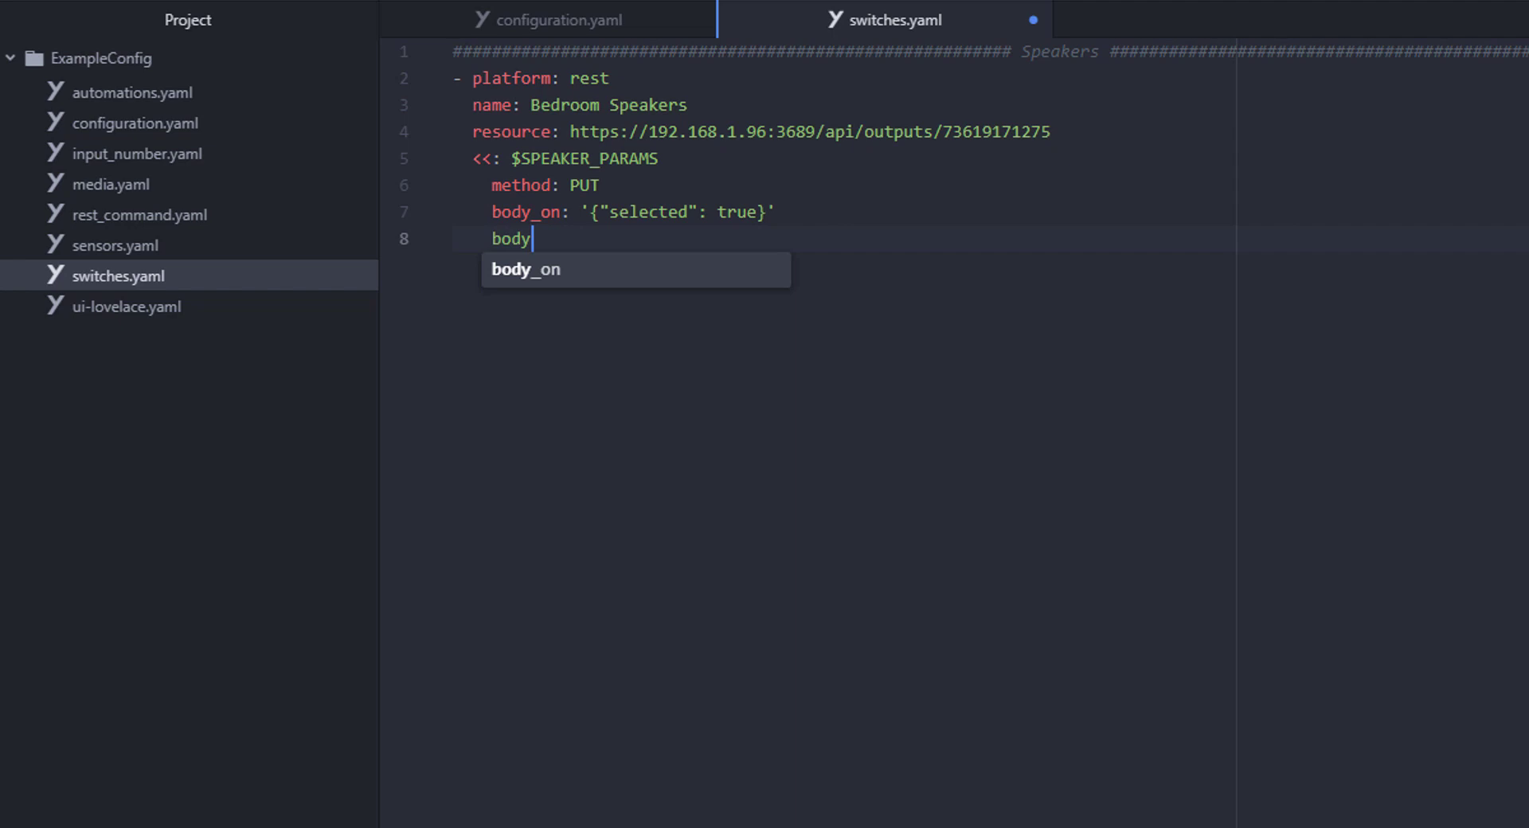
text(_off: '{"selected": false)
key(End)
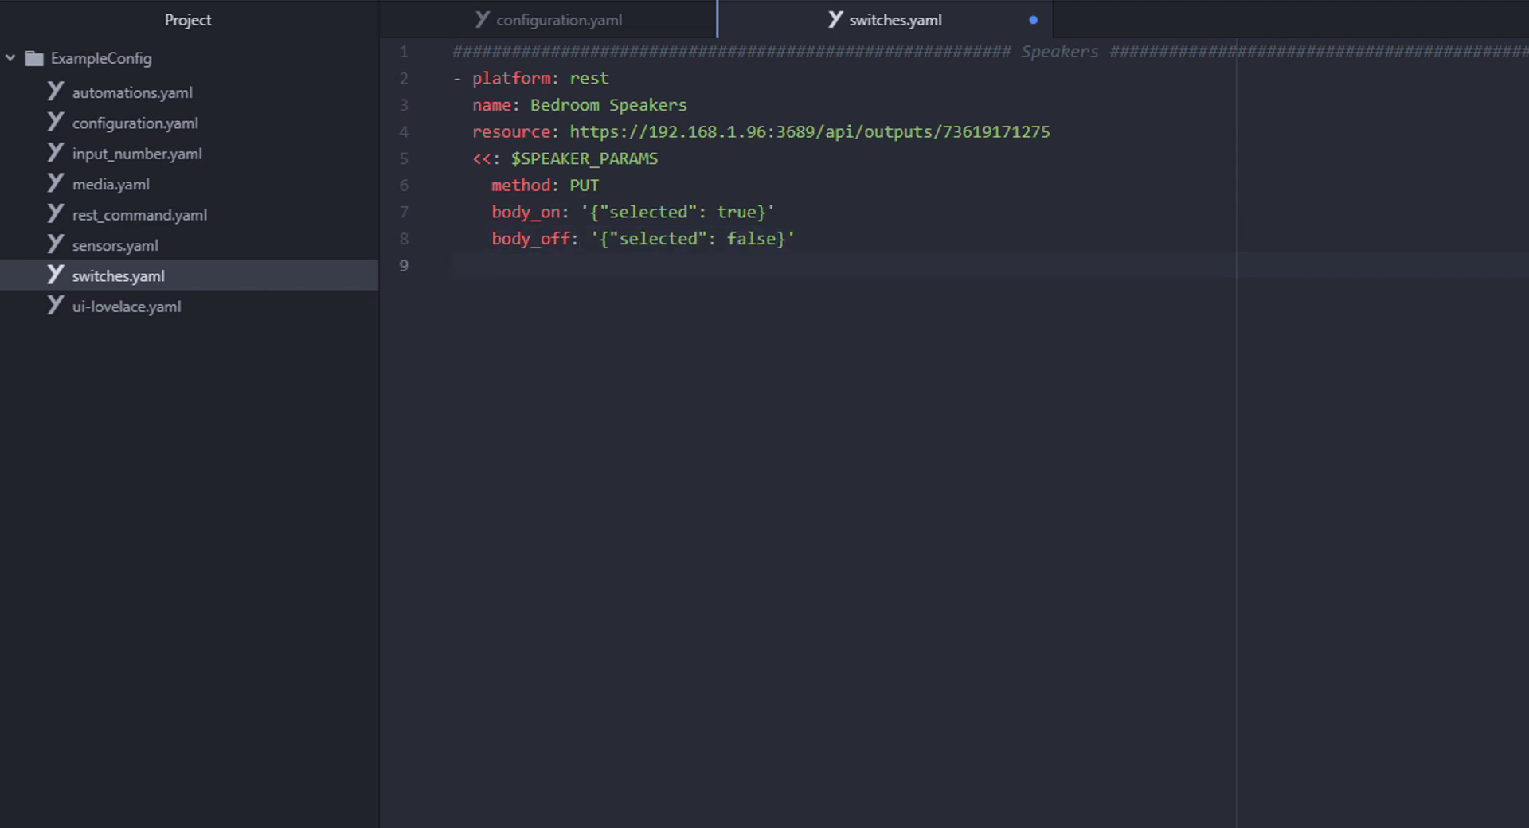
text(is_on_template: '{% )
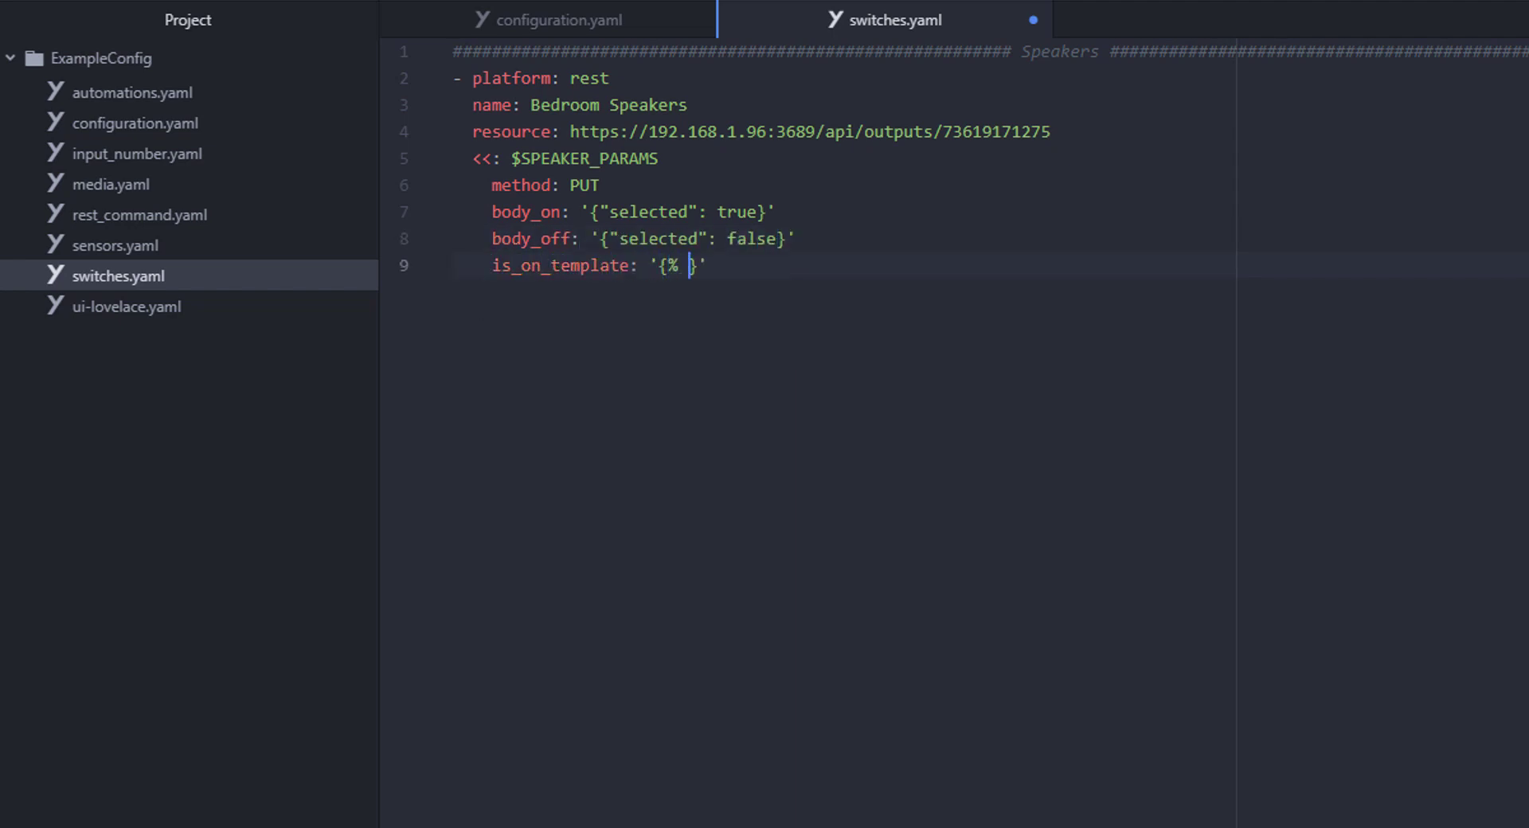
text(if value_json is defined &)
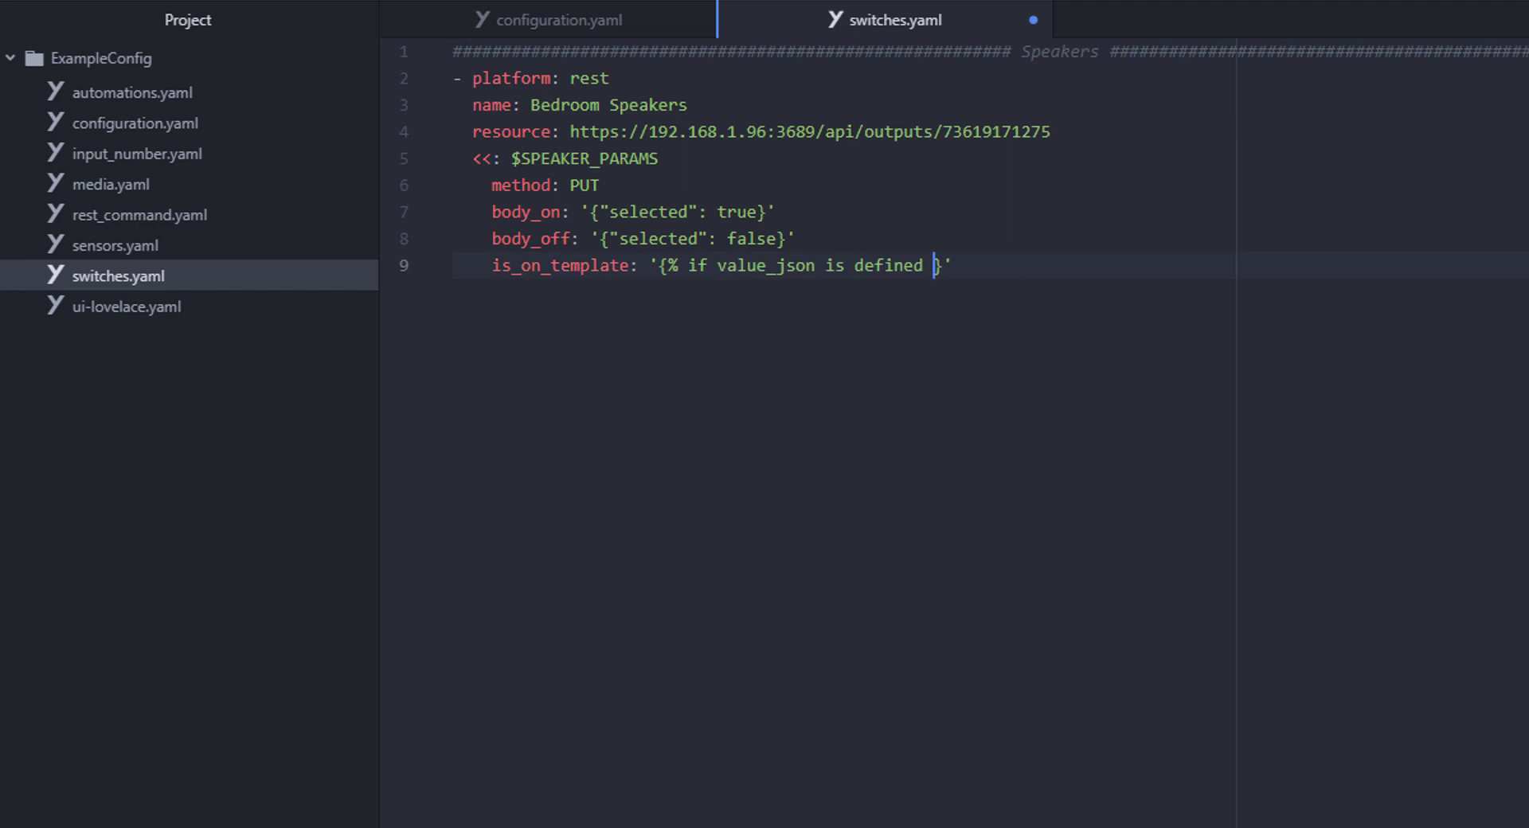
text(} {{ value_json.selected }})
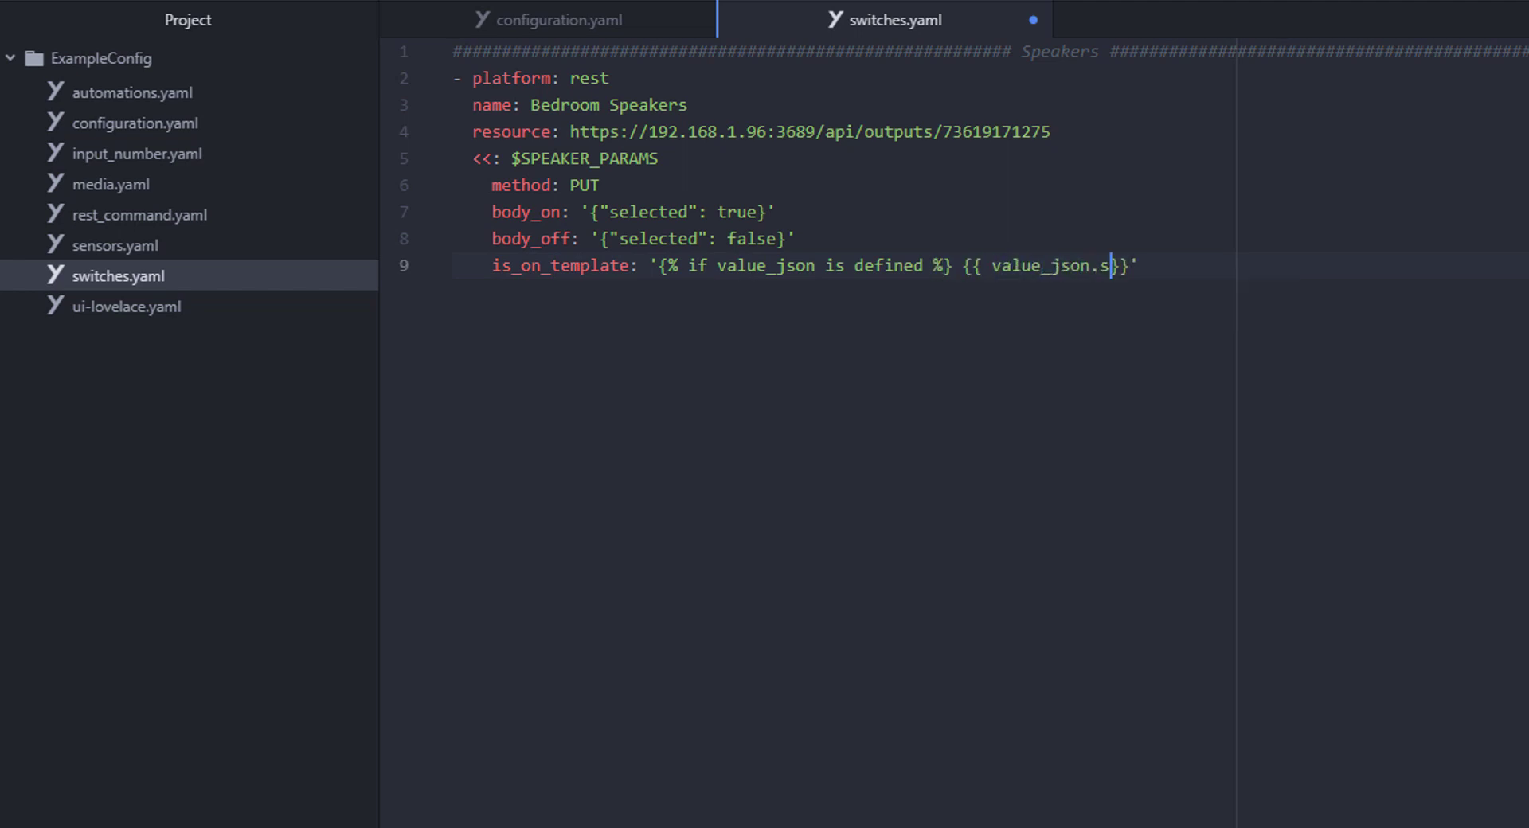
text( {%)
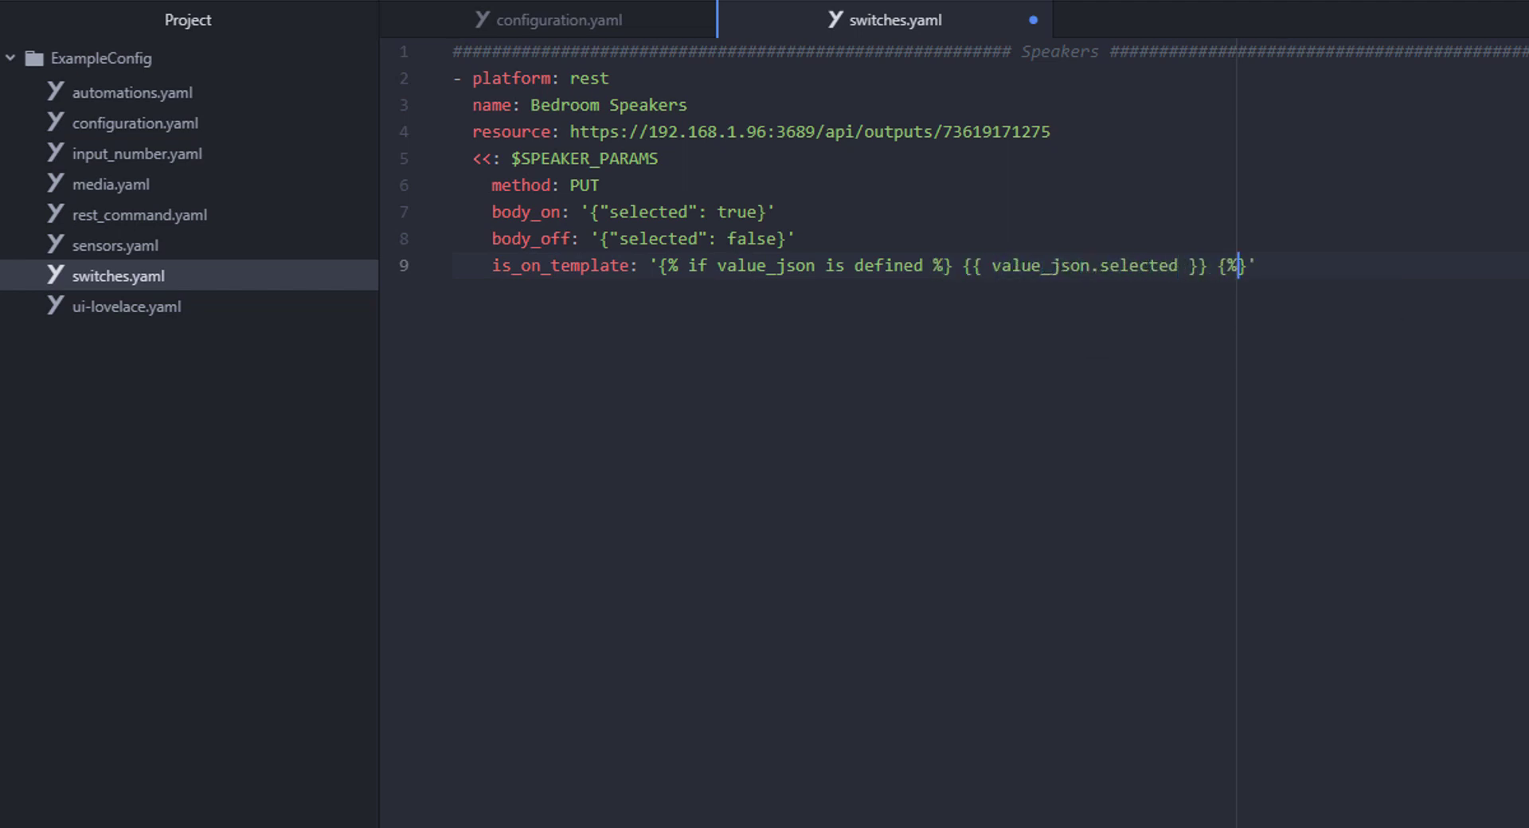
text( else %} off {)
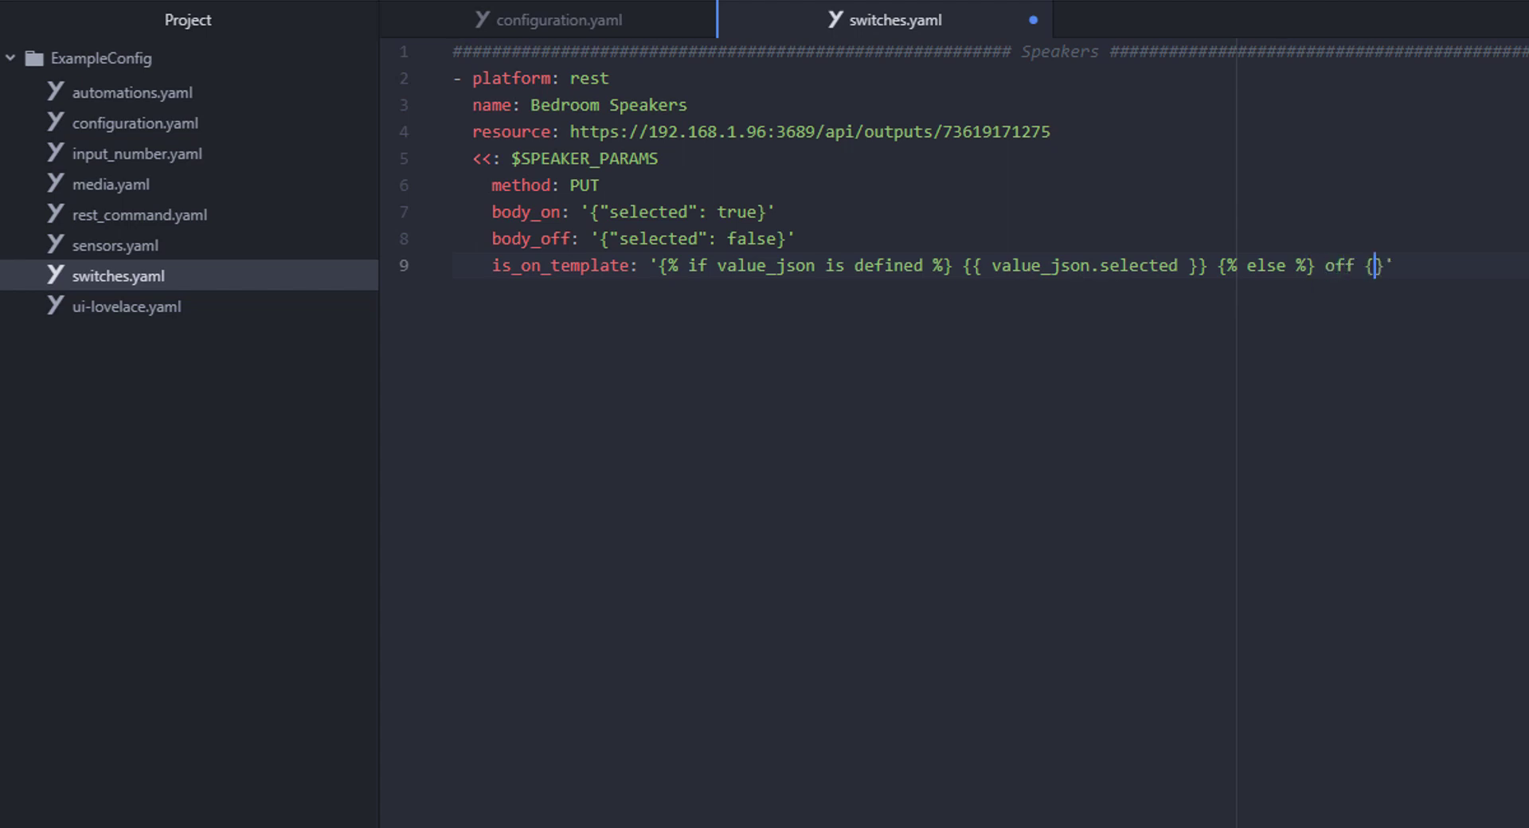
text(% endif )
text(scan_interval: 5)
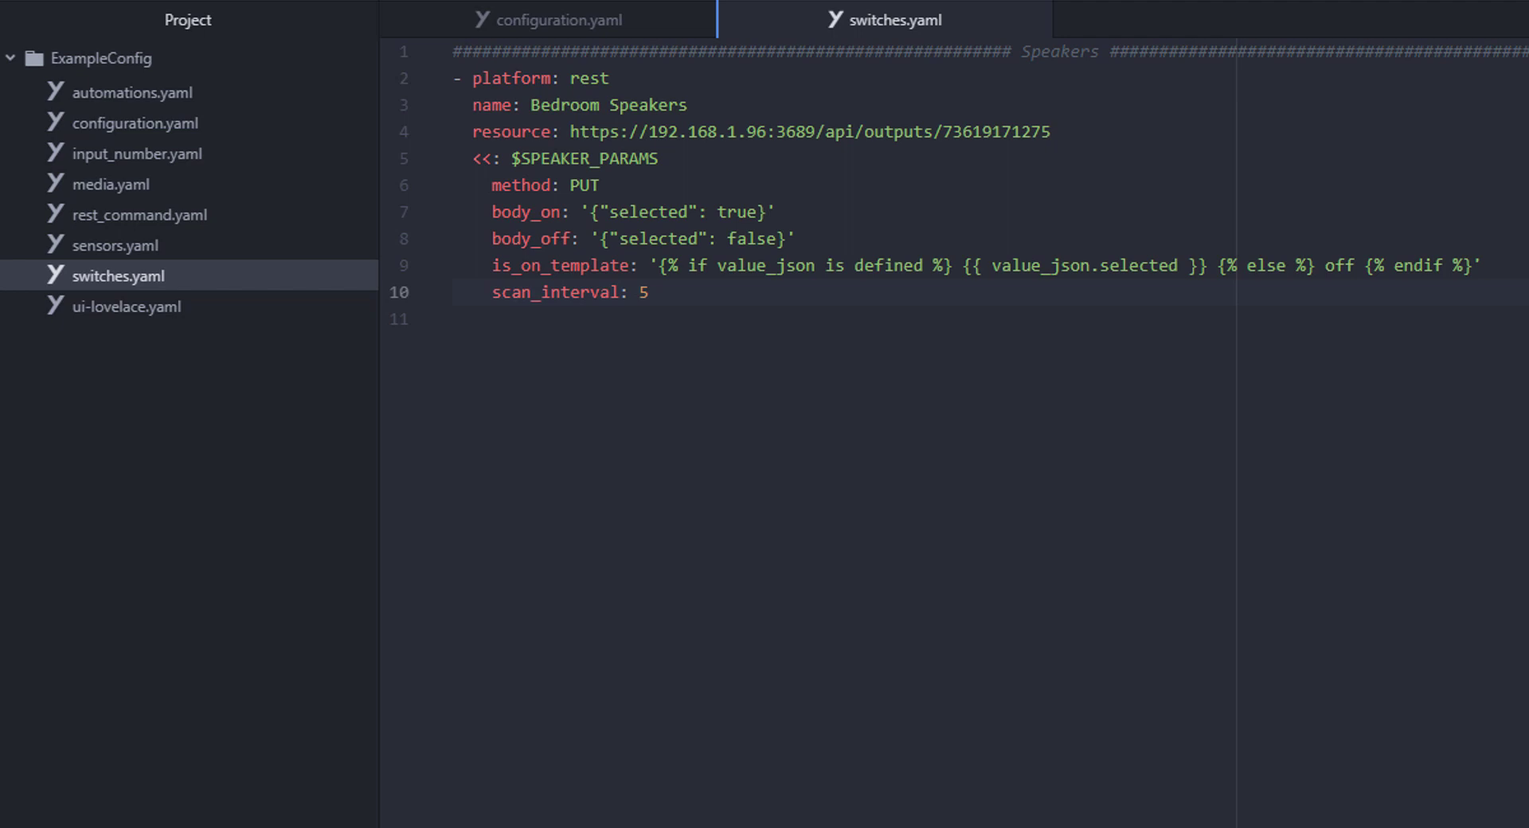
- Copy lines 2–4 (platform, name and resource) of the Bedroom entry for reuse
key(Down)
key(Up)
key(Up)
key(Up)
key(Up)
key(Up)
key(Up)
key(Up)
key(Up)
key(Up)
key(Up)
key(Down)
key(shift+Down)
key(shift+Down)
key(shift+Down)
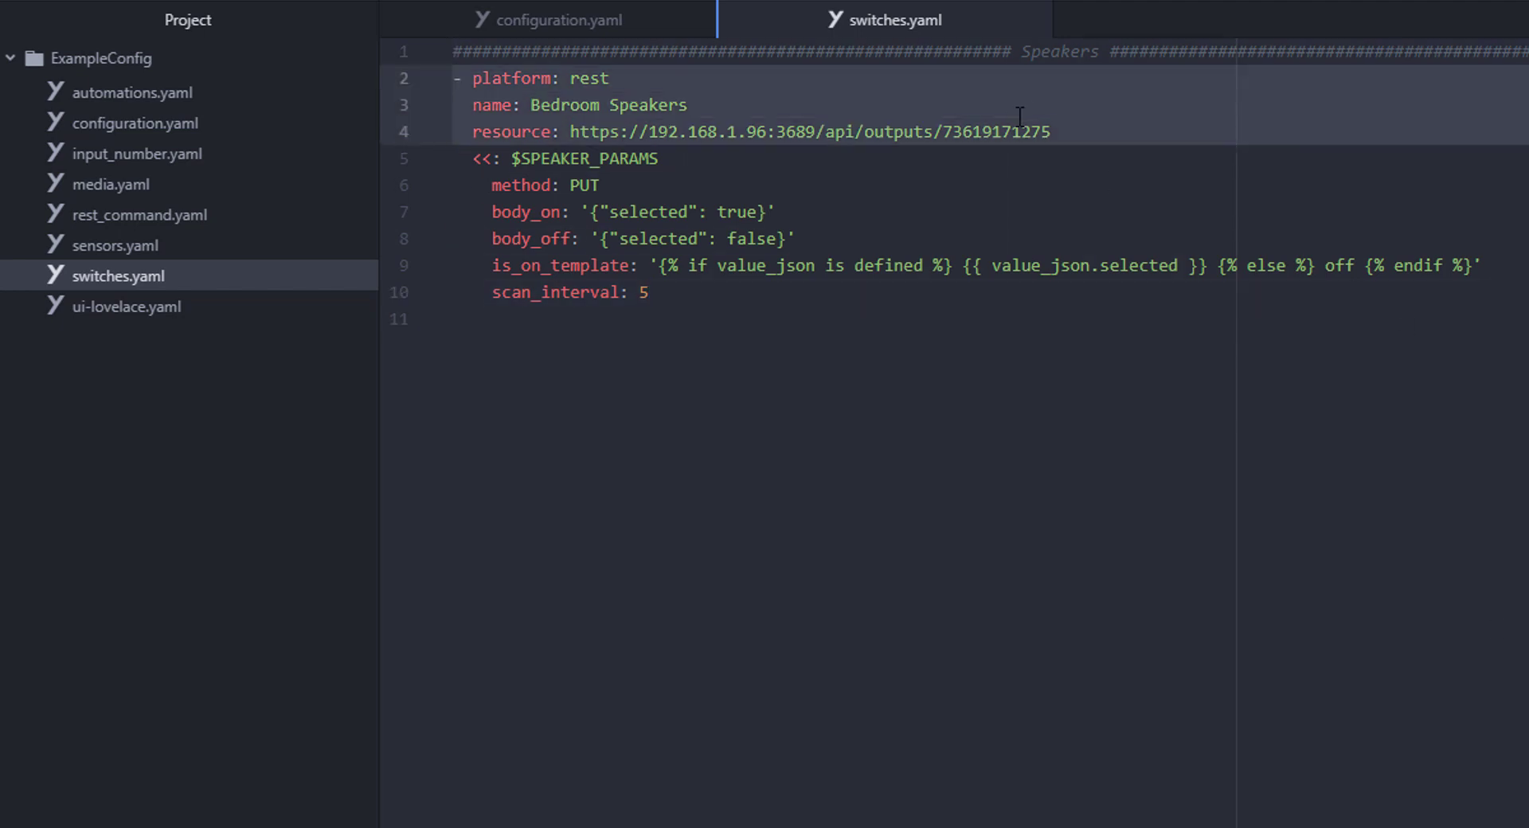
right_click(1010, 123)
click(1060, 249)
click(898, 402)
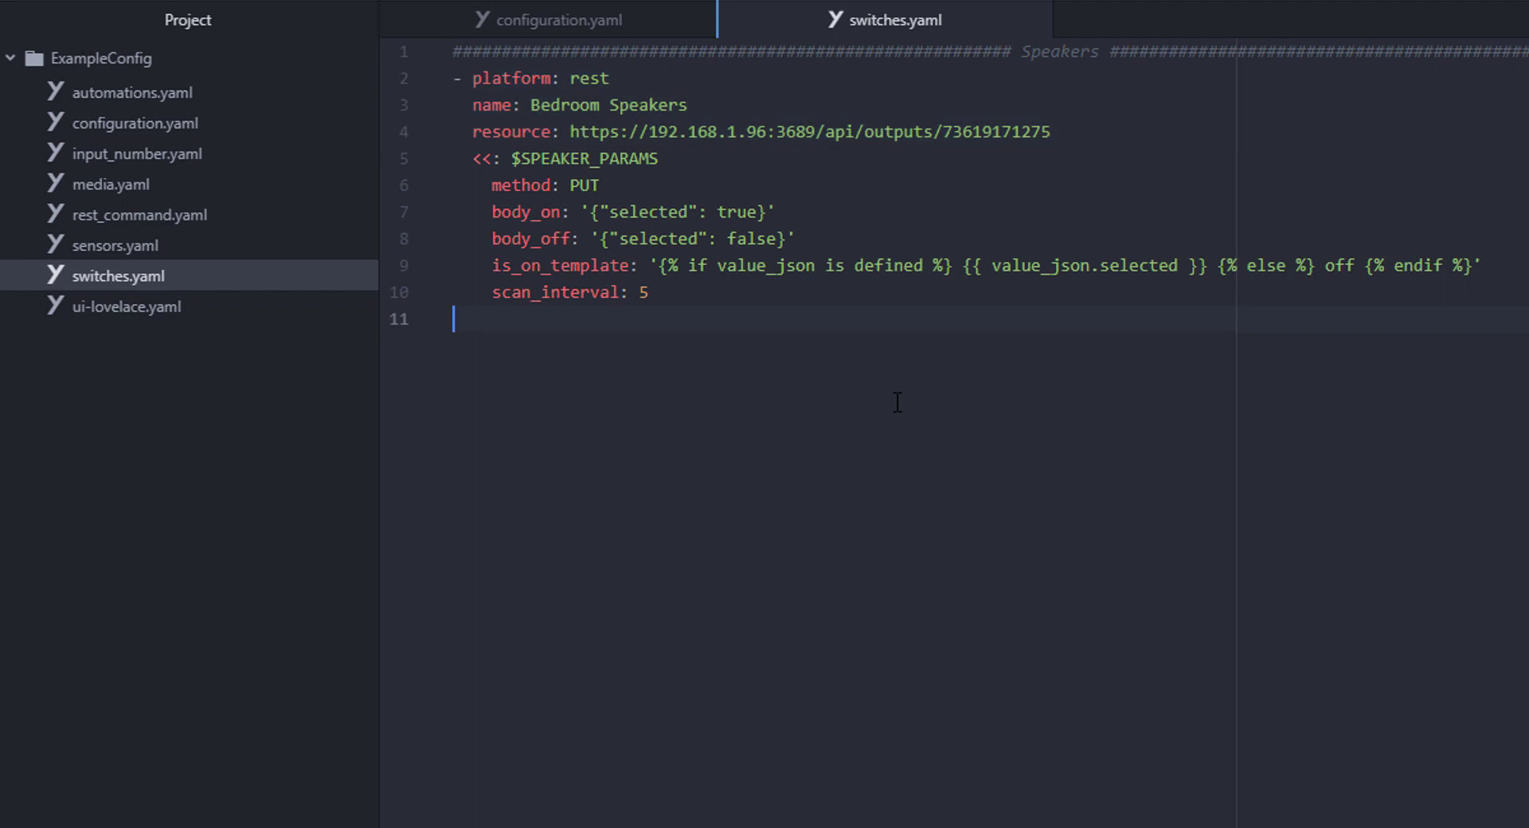
- Paste the copied switch as 'Kitchen Speakers' using the Kitchen output id from Postman
key(Return)
right_click(898, 402)
click(996, 558)
double_click(566, 372)
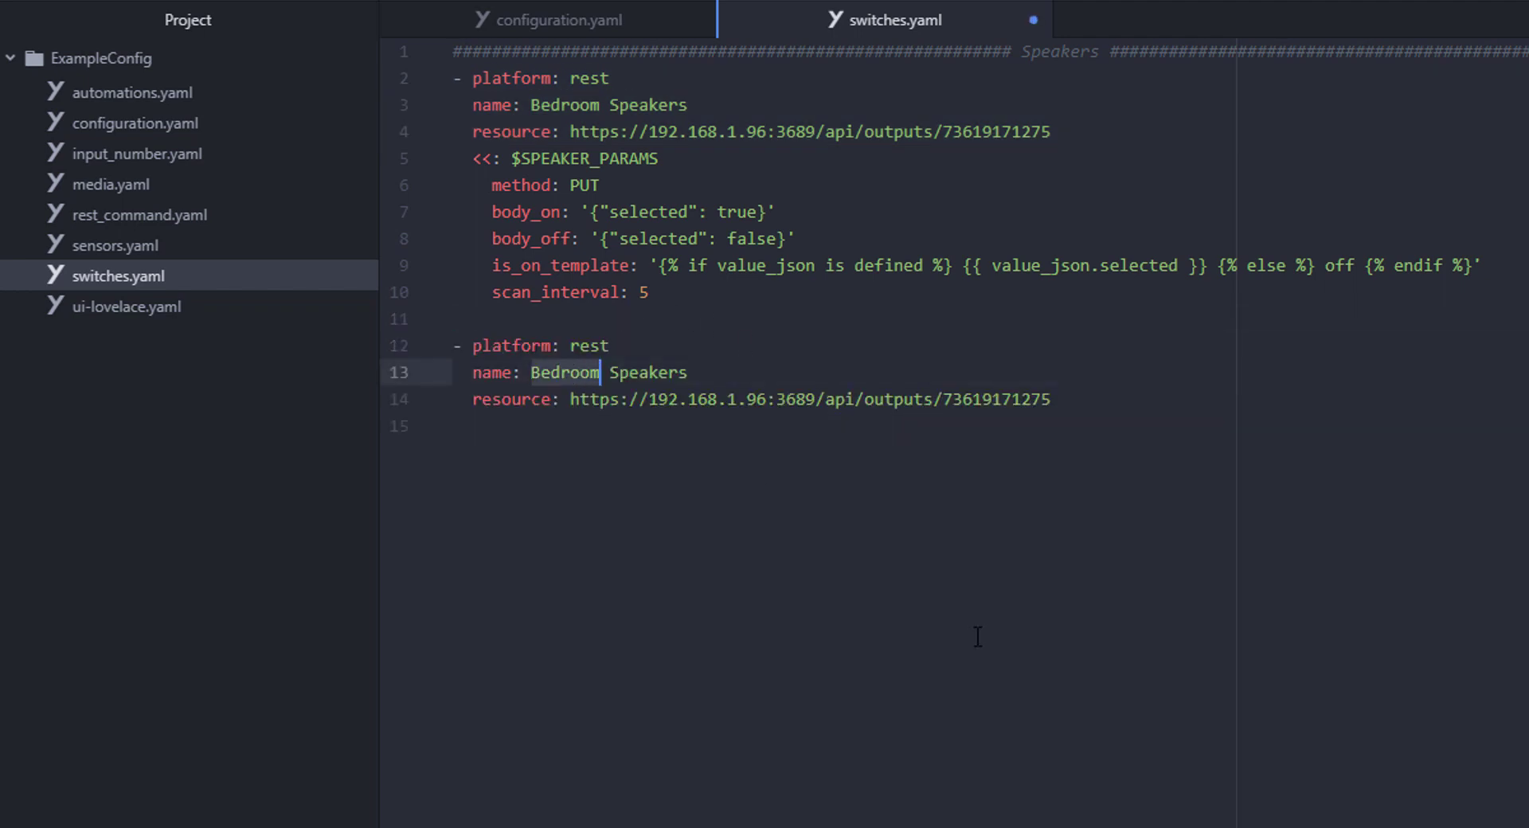
text(Kitchen)
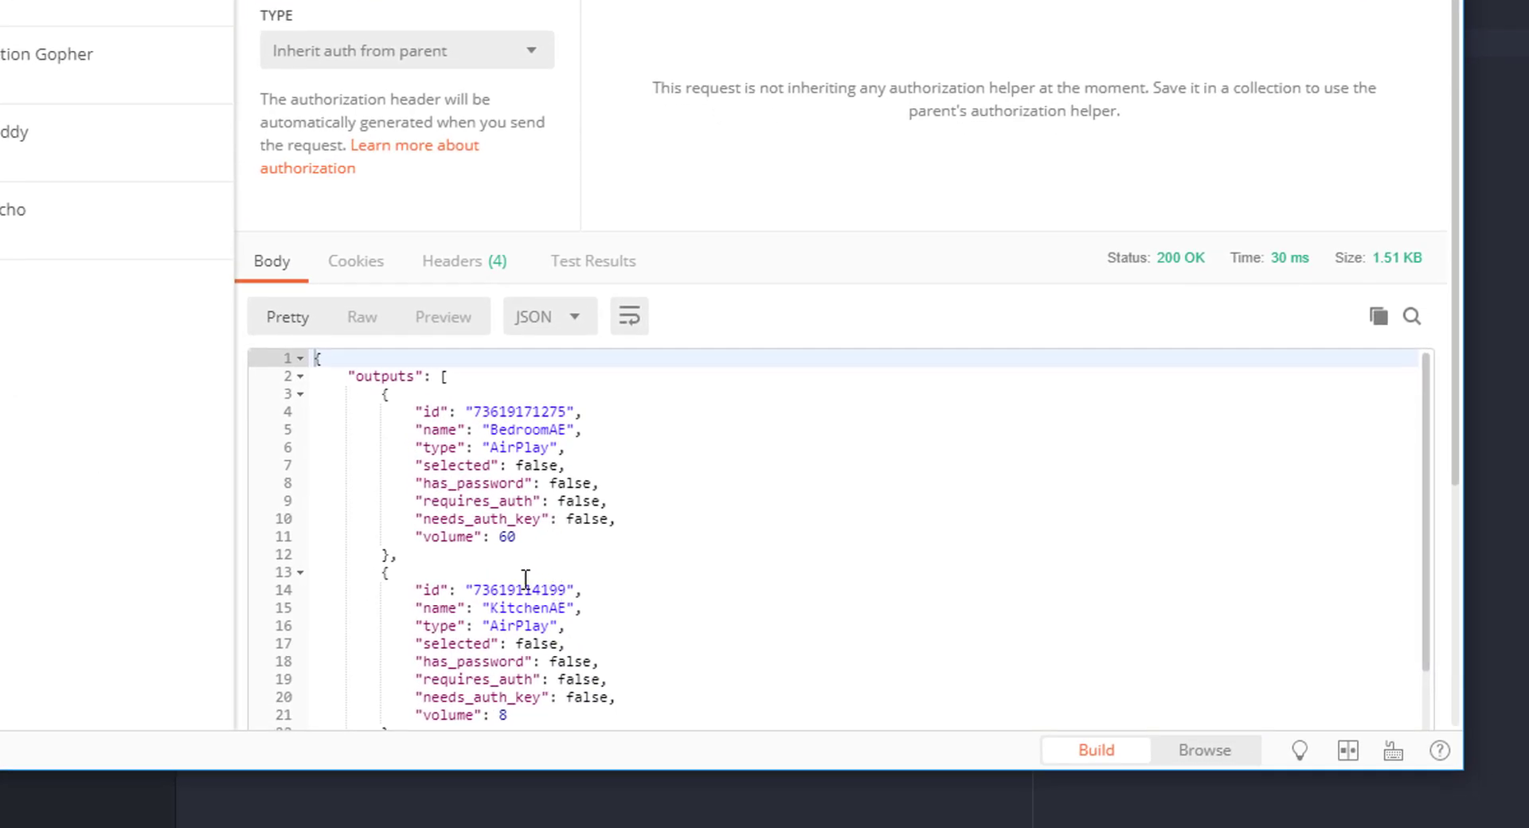
double_click(515, 590)
right_click(513, 589)
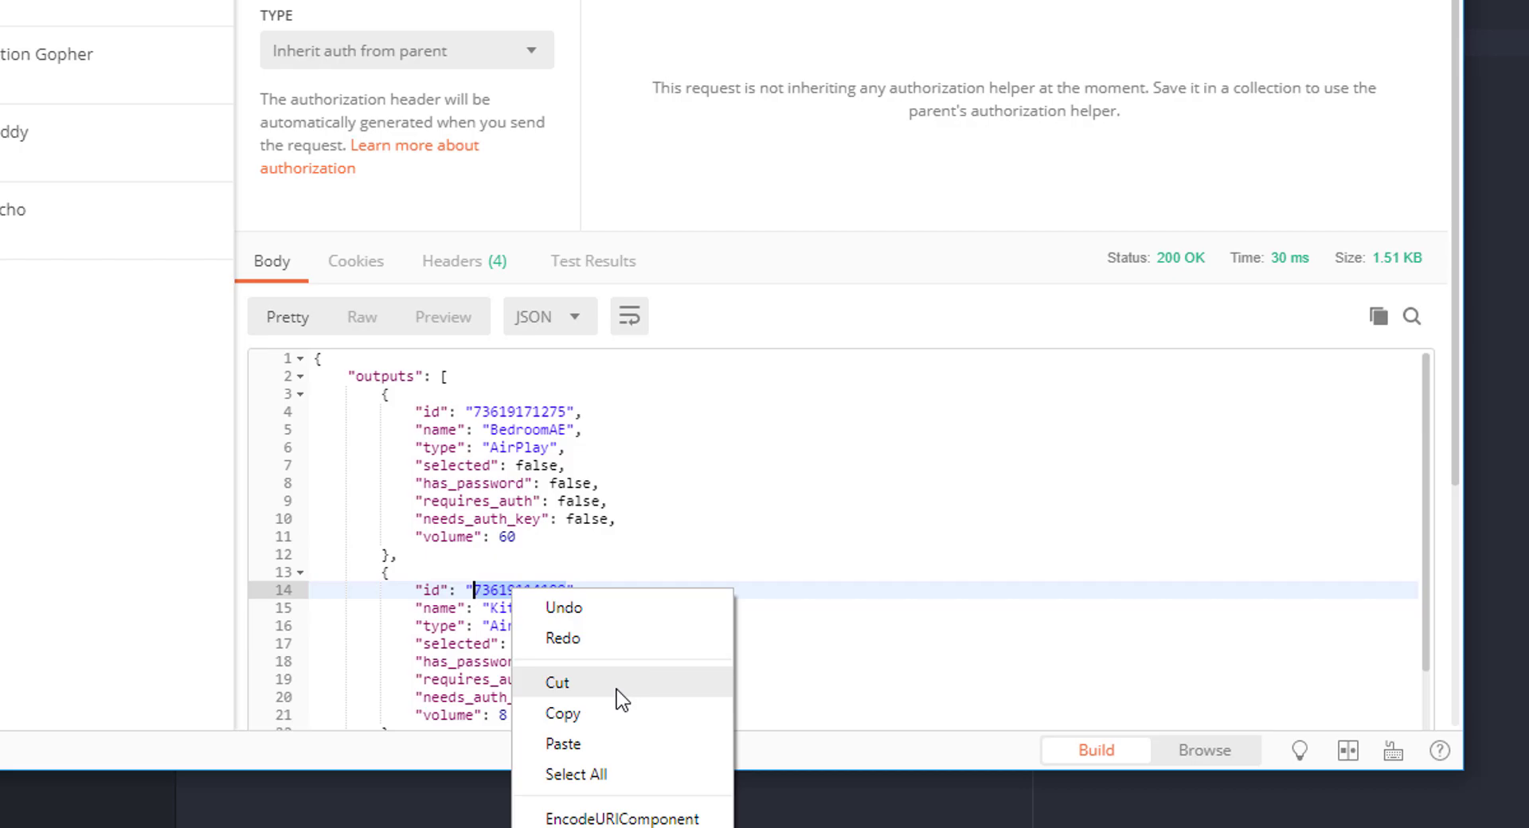
click(562, 713)
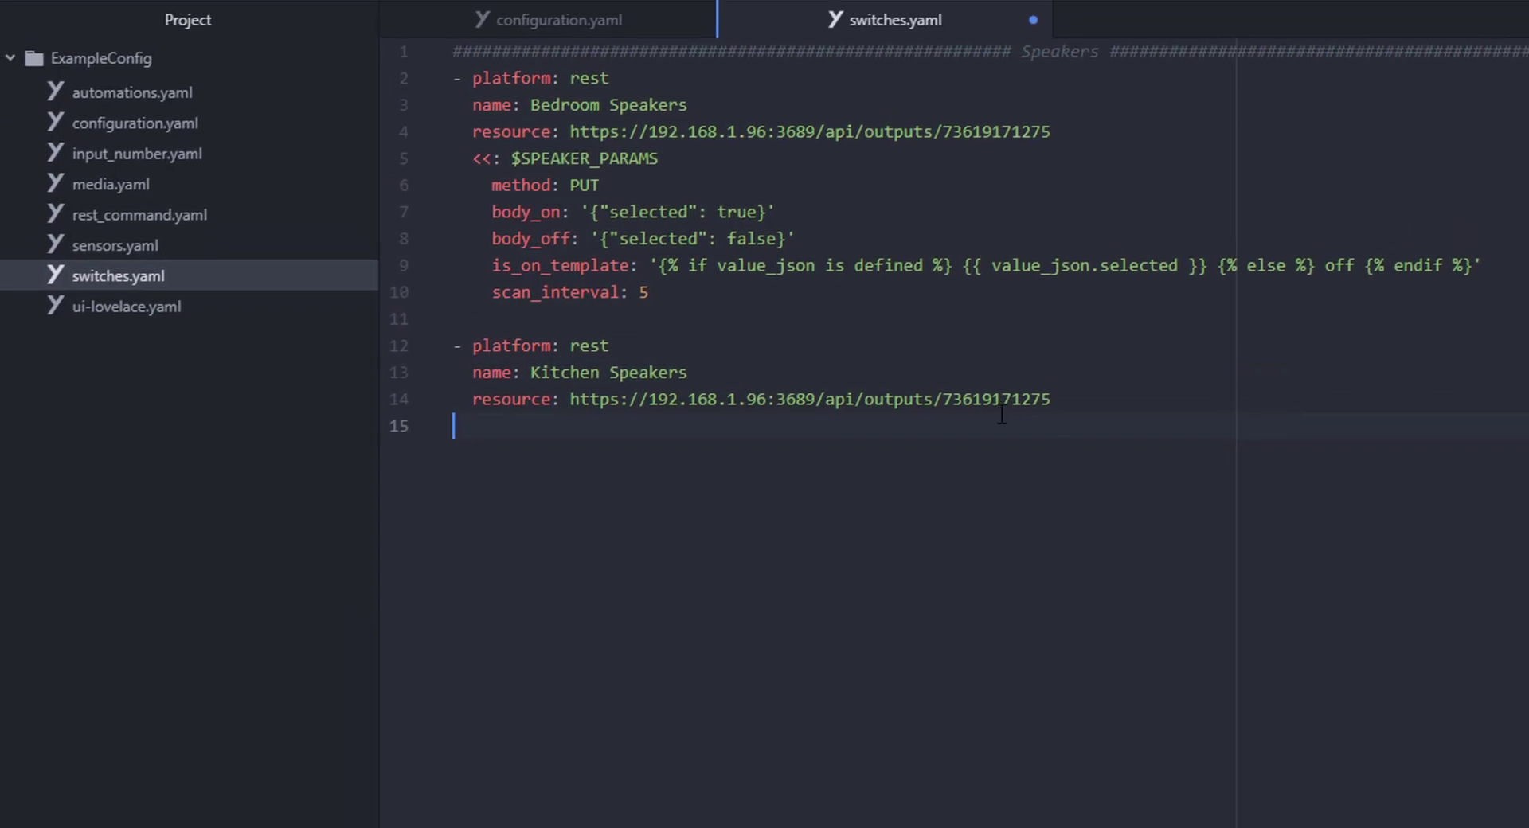
double_click(995, 398)
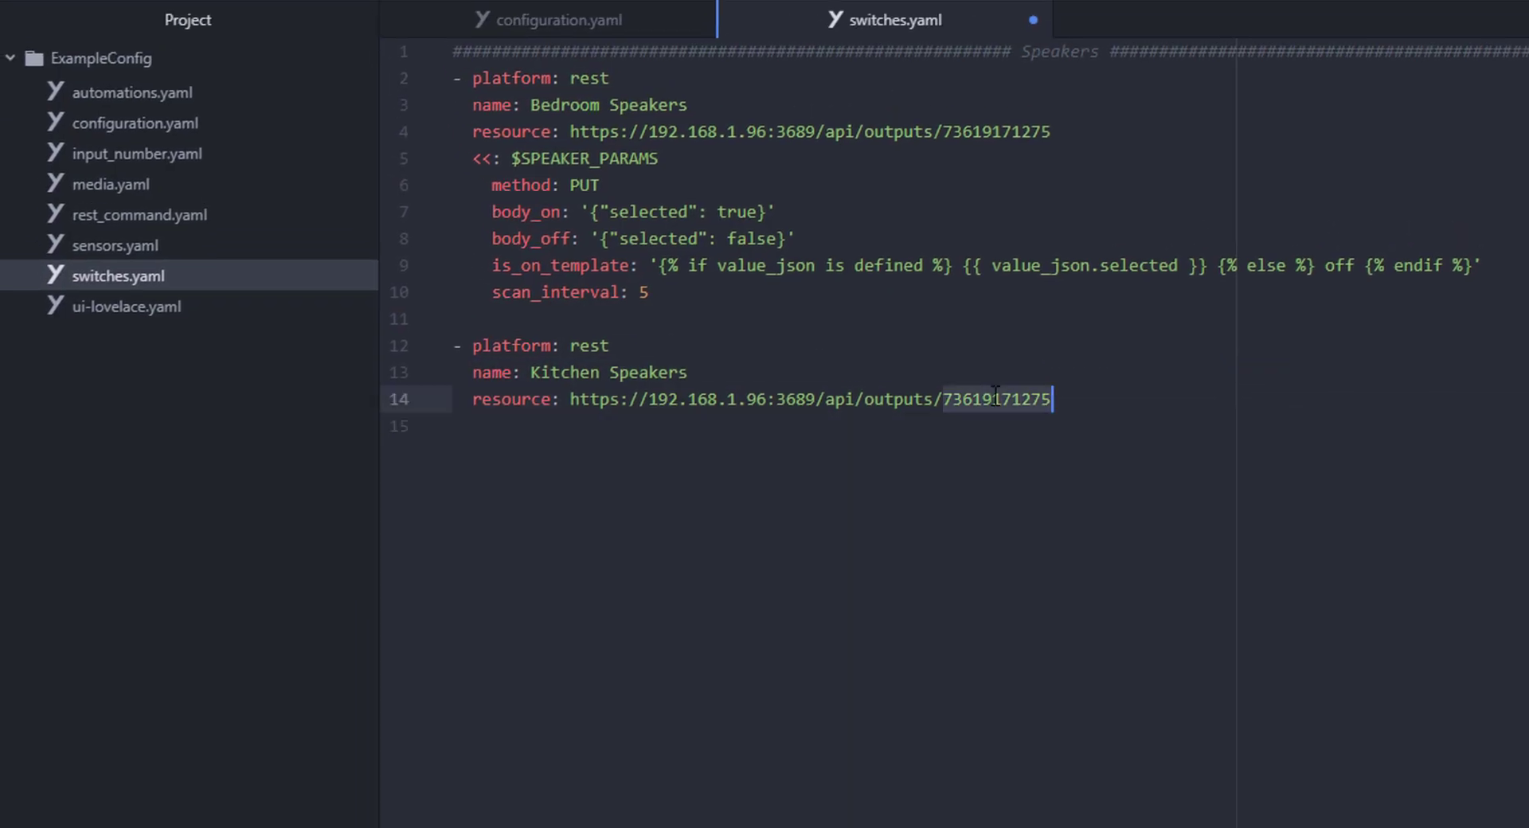
key(ctrl+v)
- Add '<<: *SPEAKER_PARAMS' and paste the Server, Nexus Player and Bedroom TV speaker switches
key(Return)
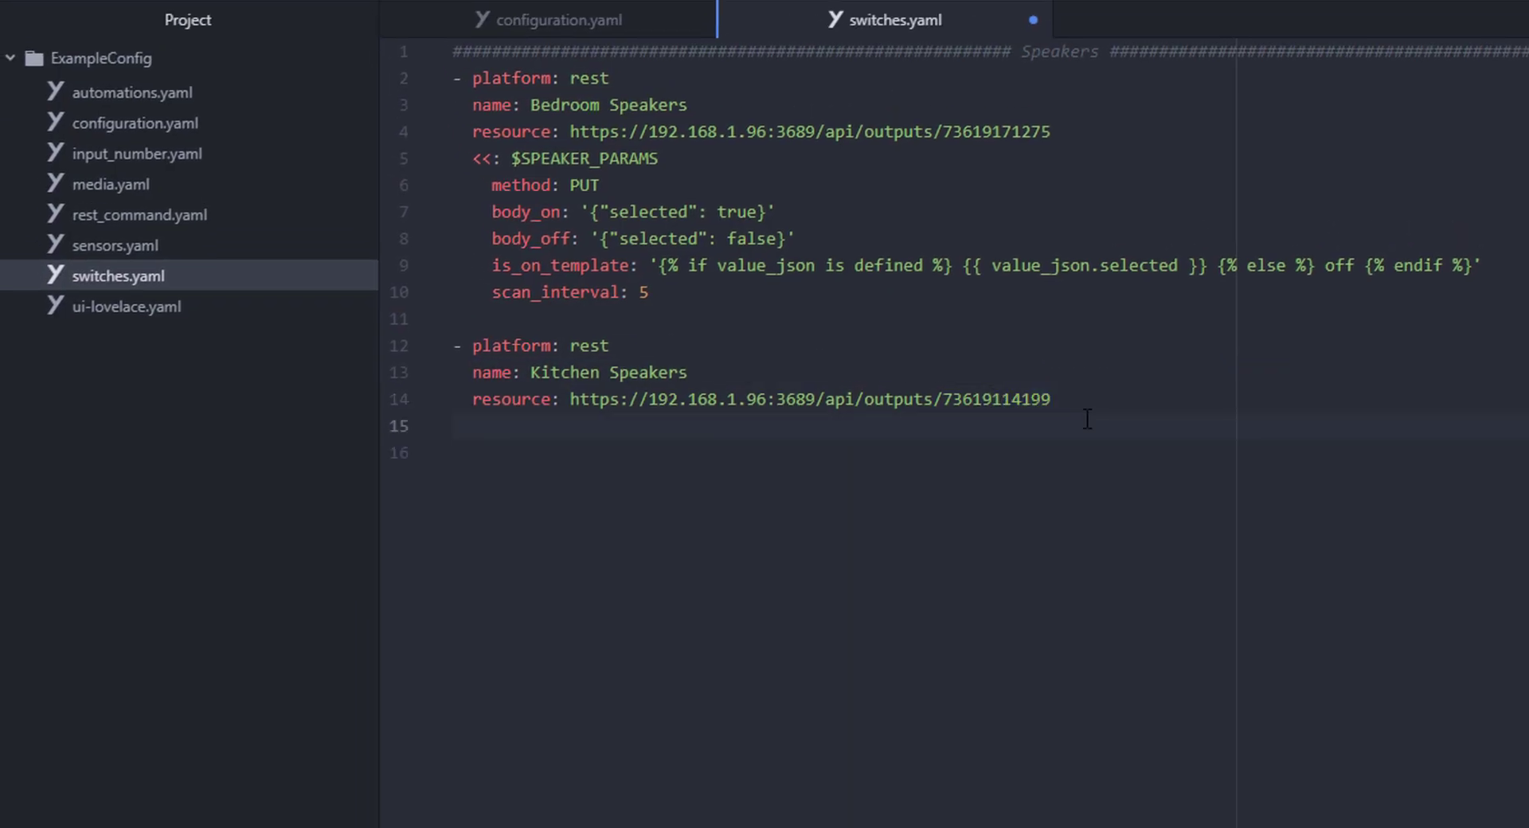
text(<<: *SPEAKER_P)
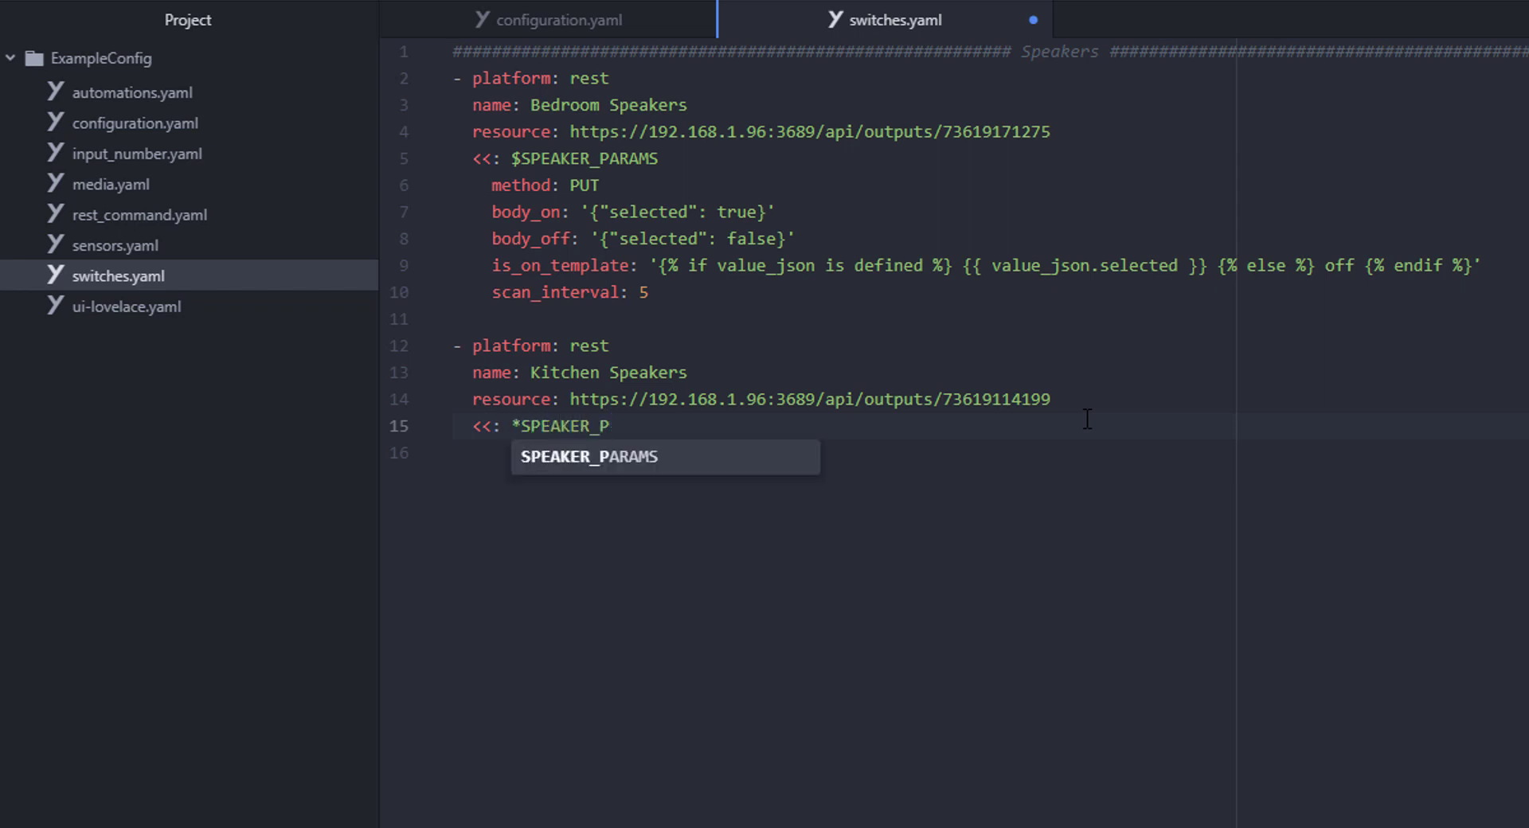
key(Tab)
key(Down)
key(ctrl+v)
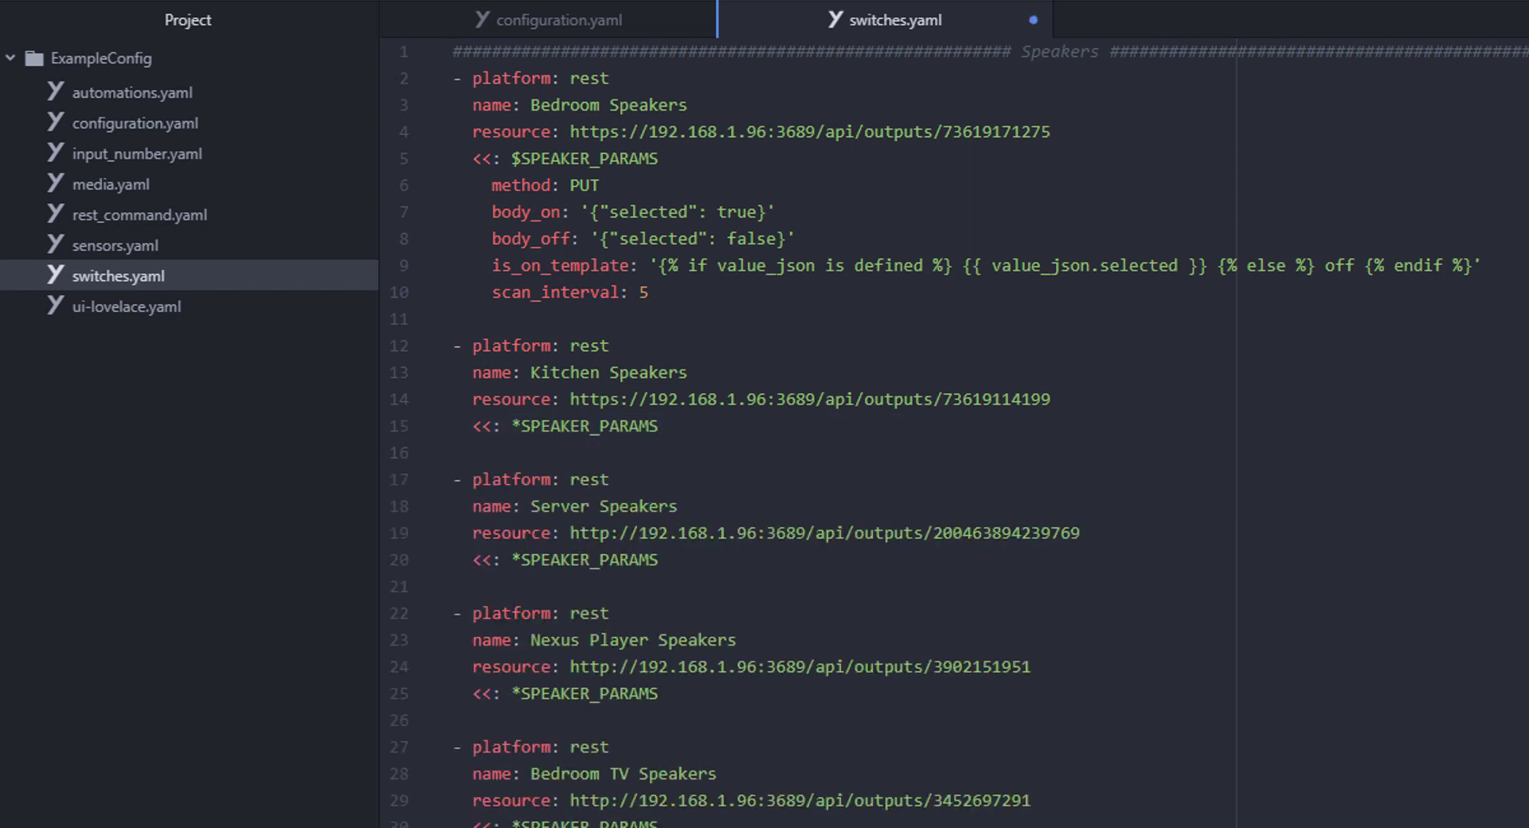
click(136, 123)
- Define bedroom_volume_slider 'Bedroom Volume' (min 0, max 100, step 1), paste the other sliders, close the file
click(119, 154)
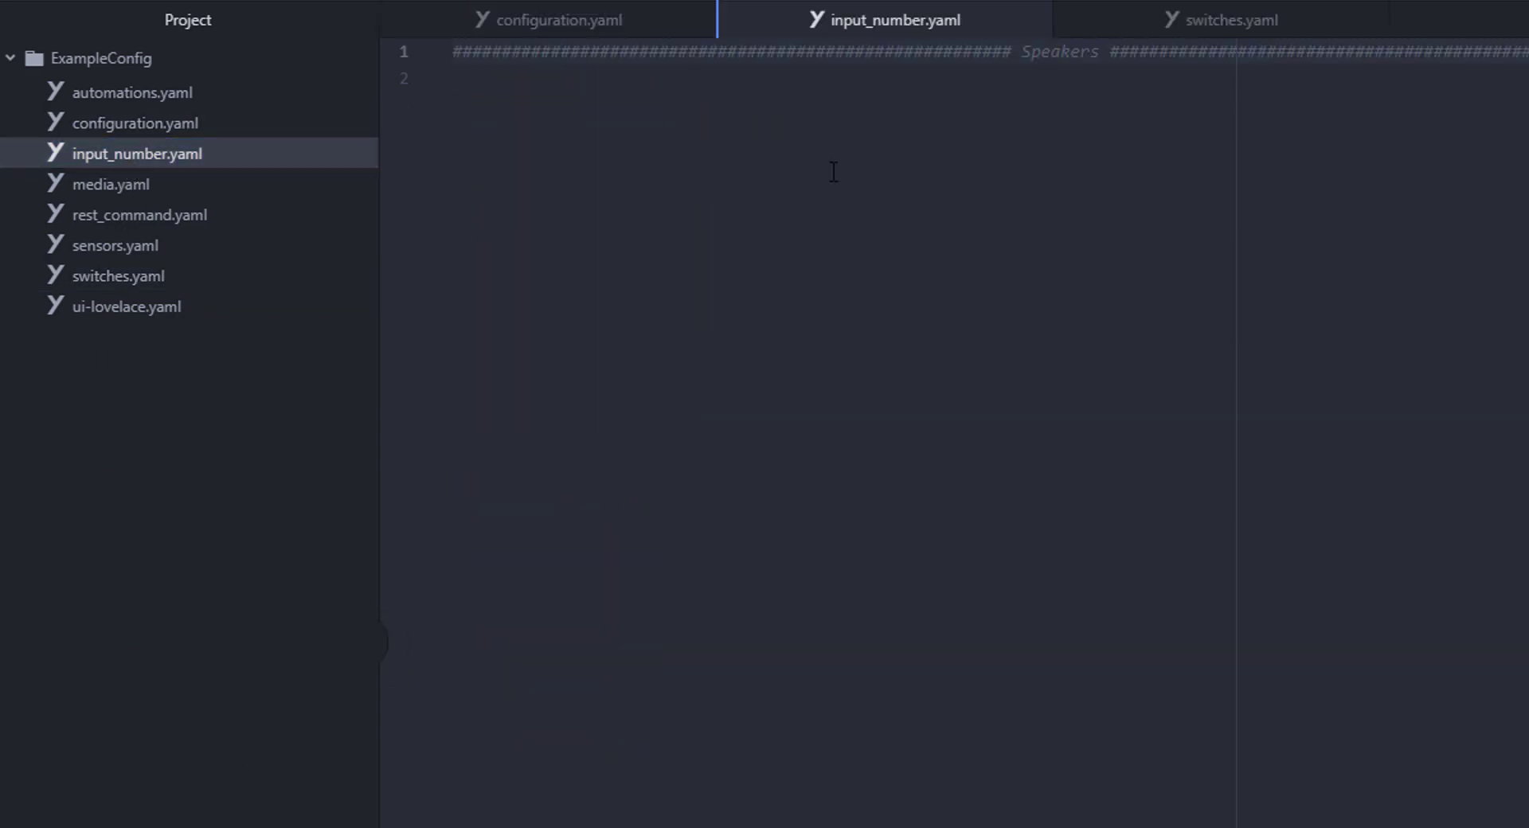
text(bedroom_volume_slider:)
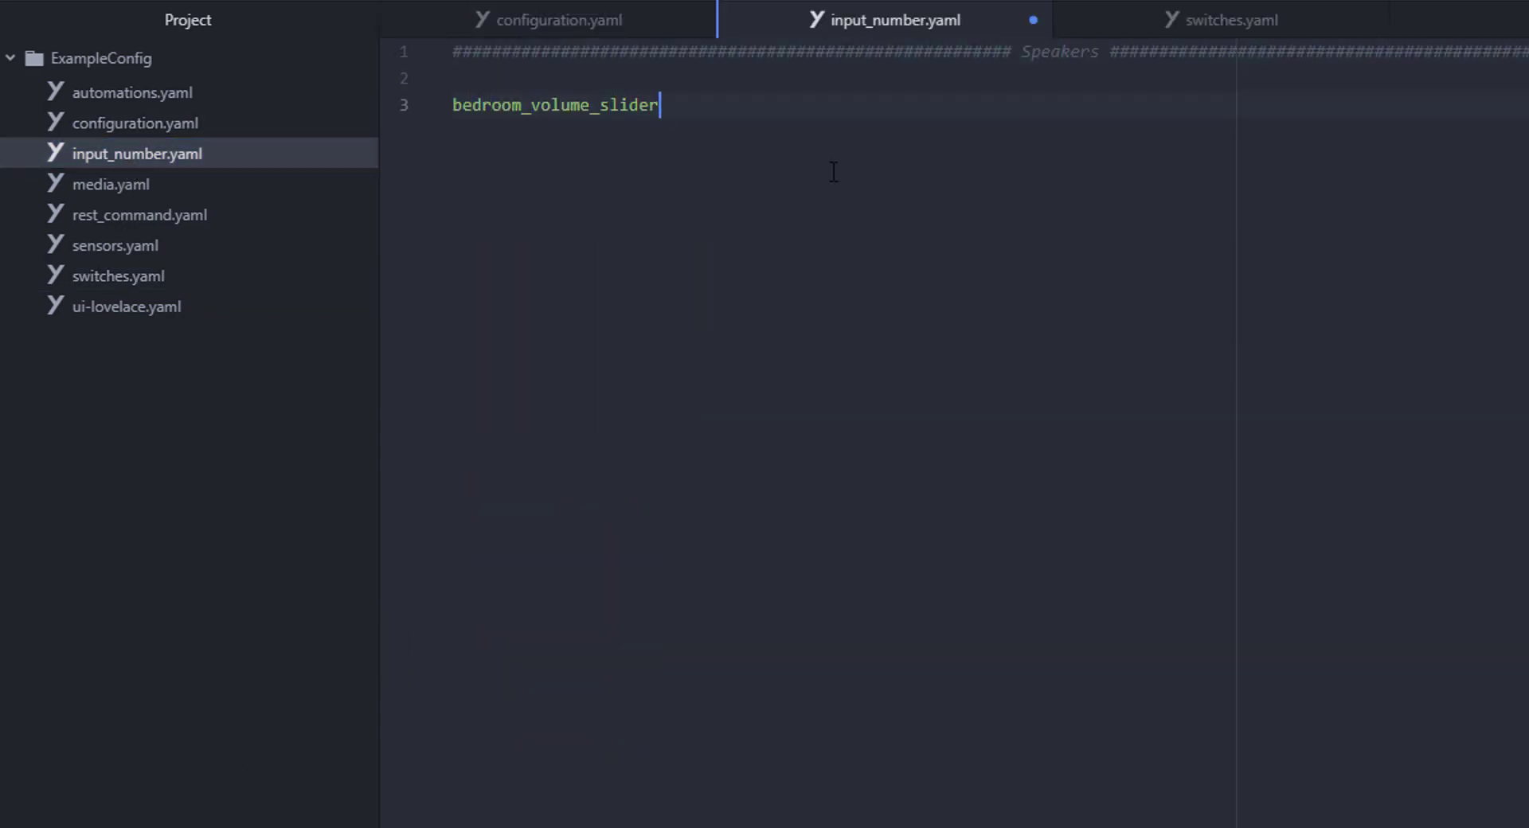
key(Return)
text(name: Bedroom Volume)
key(Return)
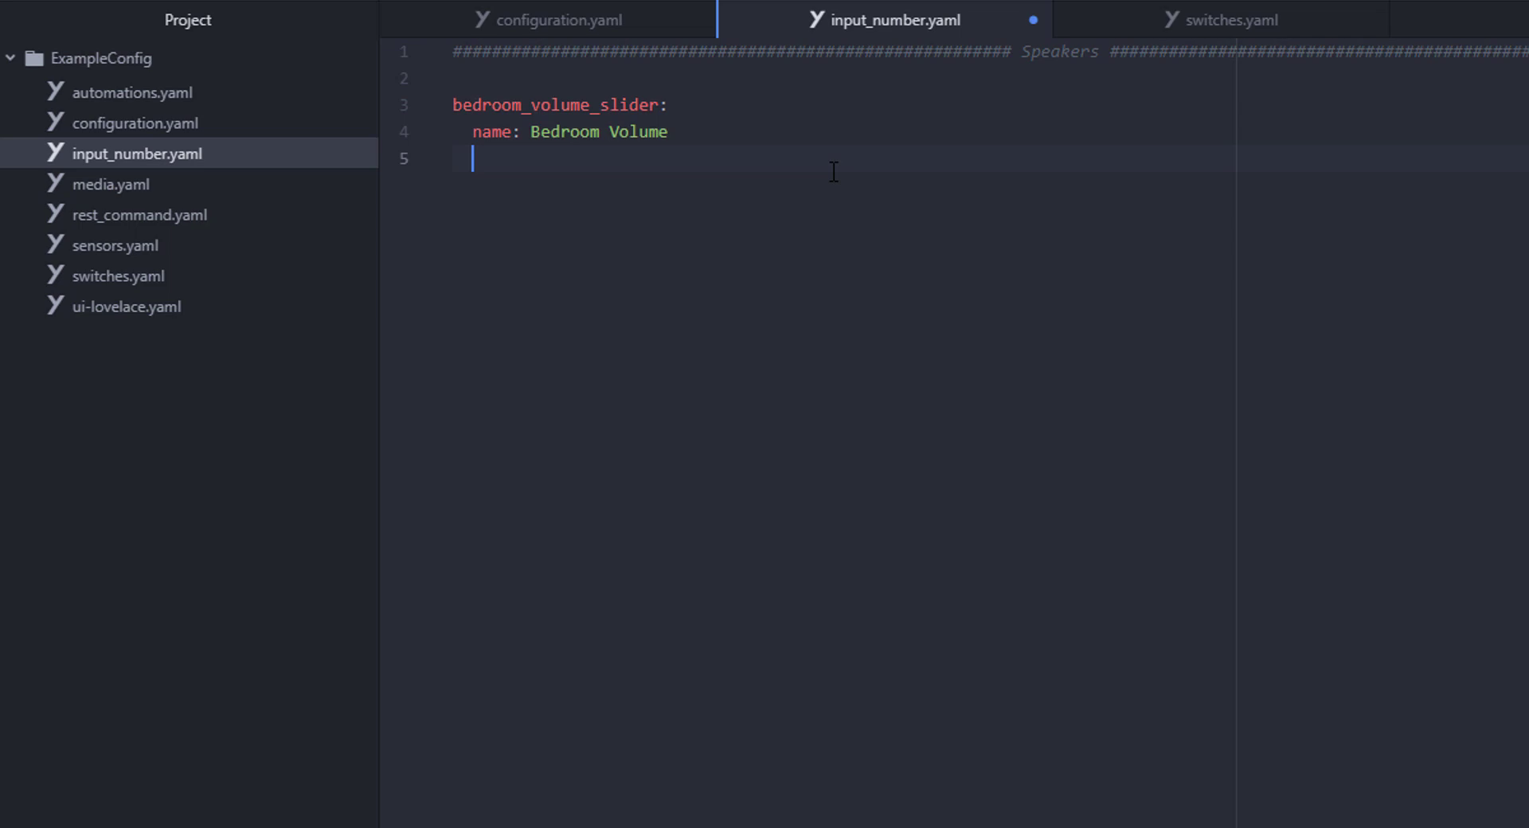
text(min: 0)
key(Return)
text(max: 100)
key(Return)
text(step: 1)
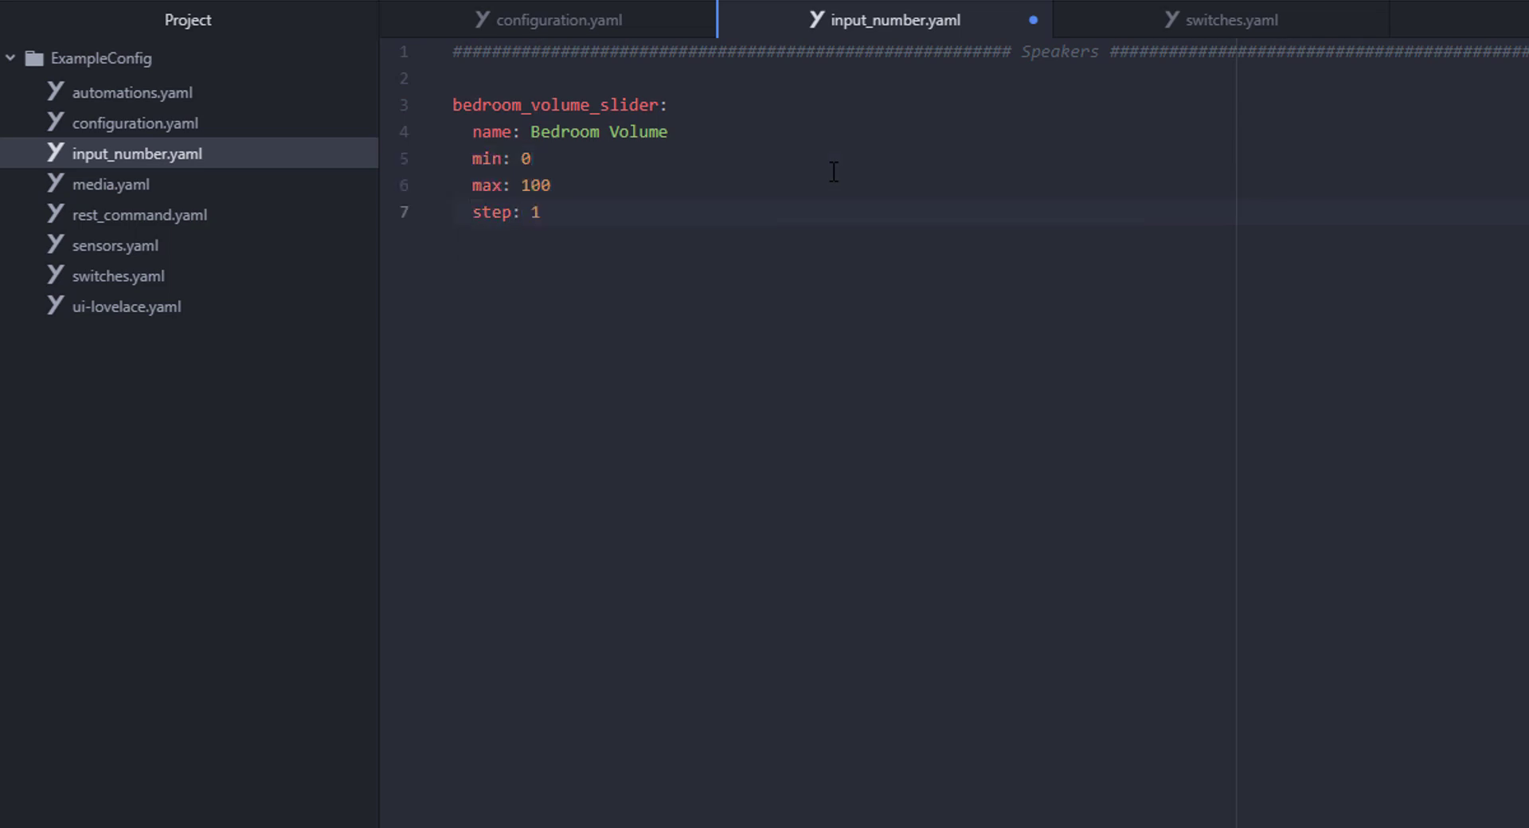
key(Return)
key(Return)
key(ctrl+v)
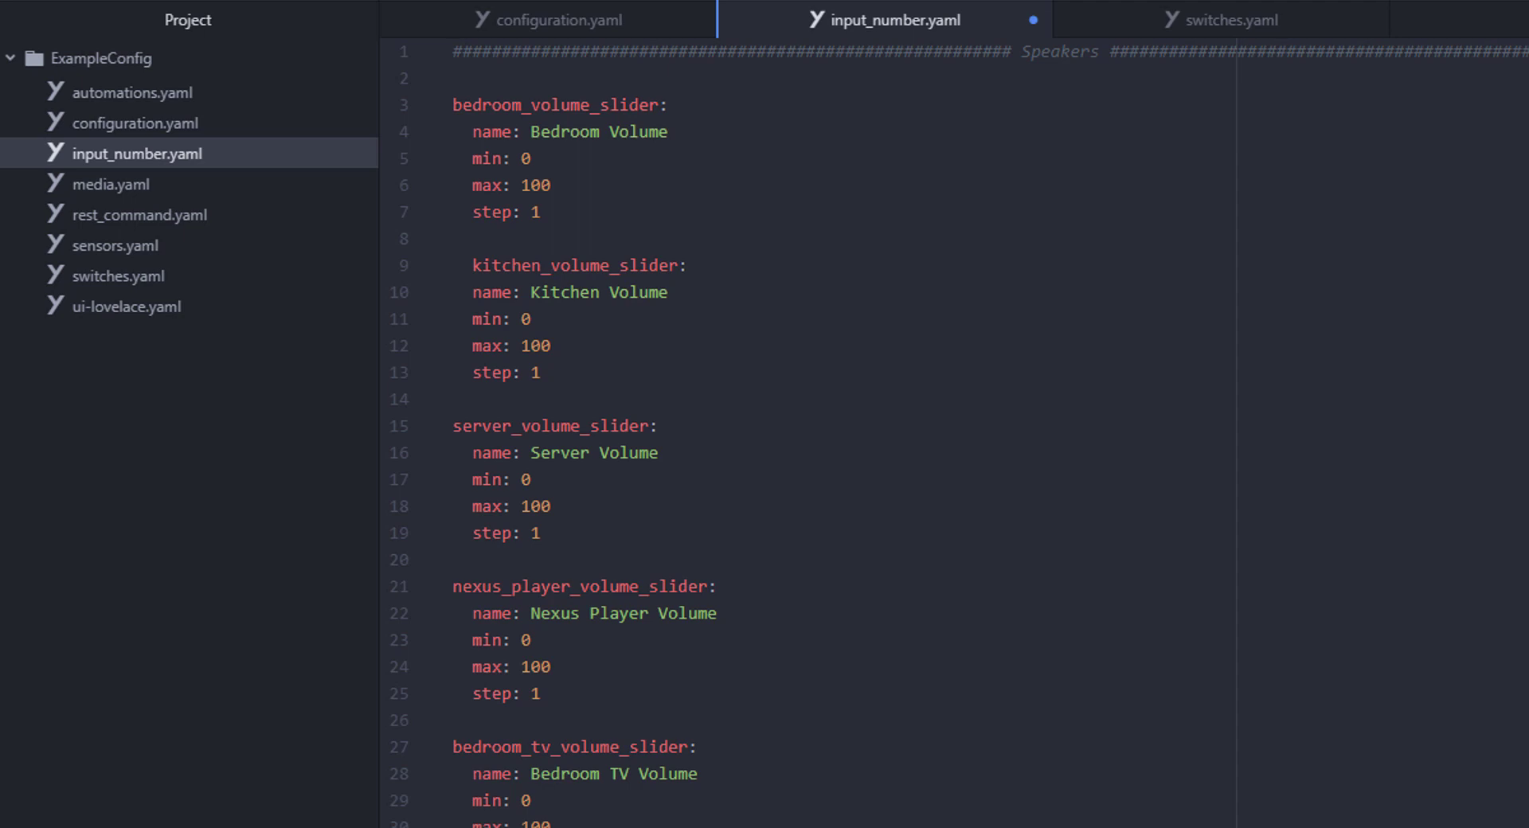
key(ctrl+w)
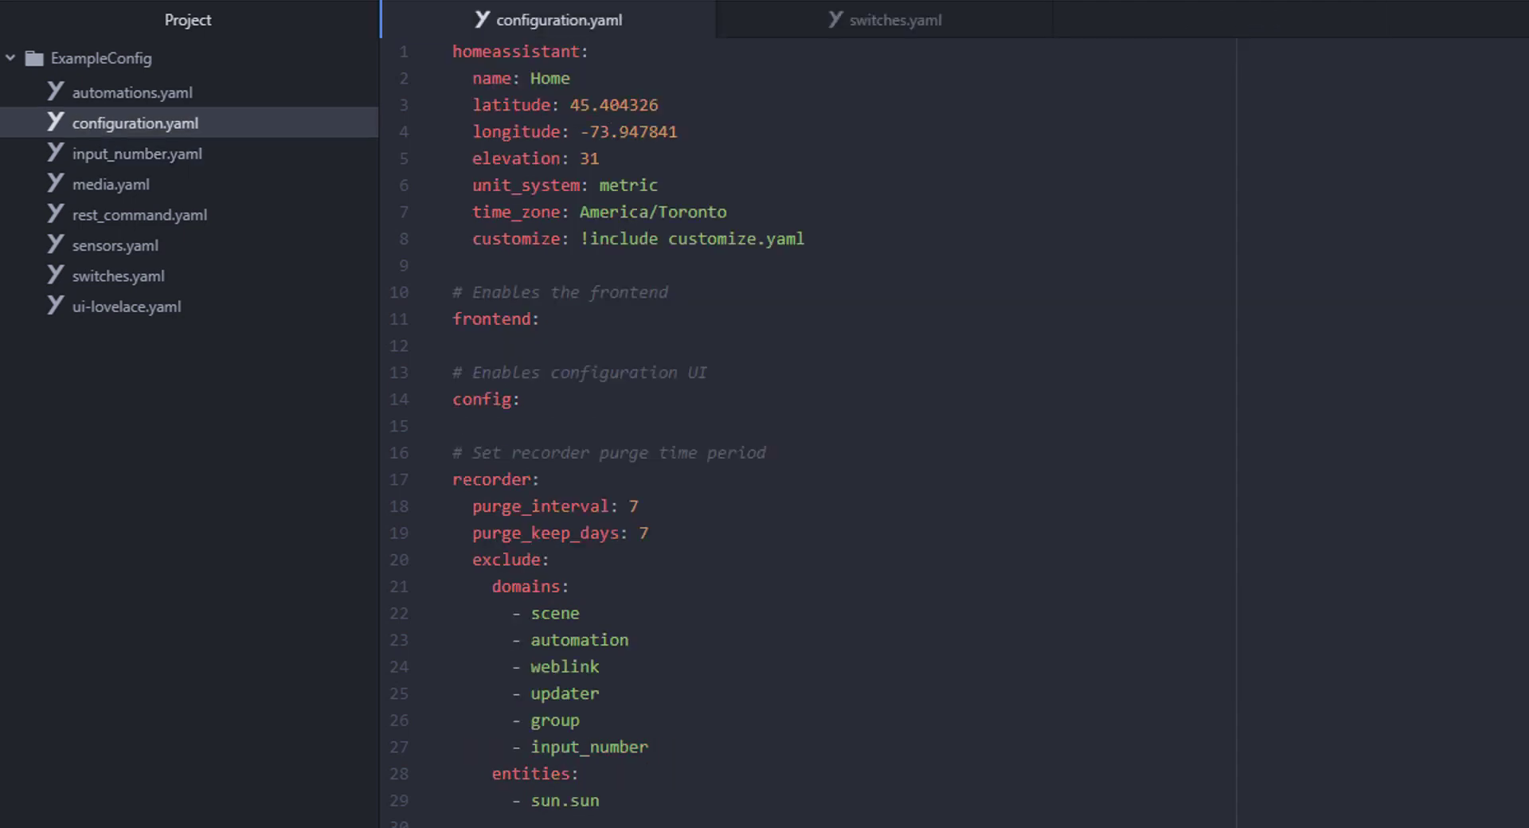
click(112, 214)
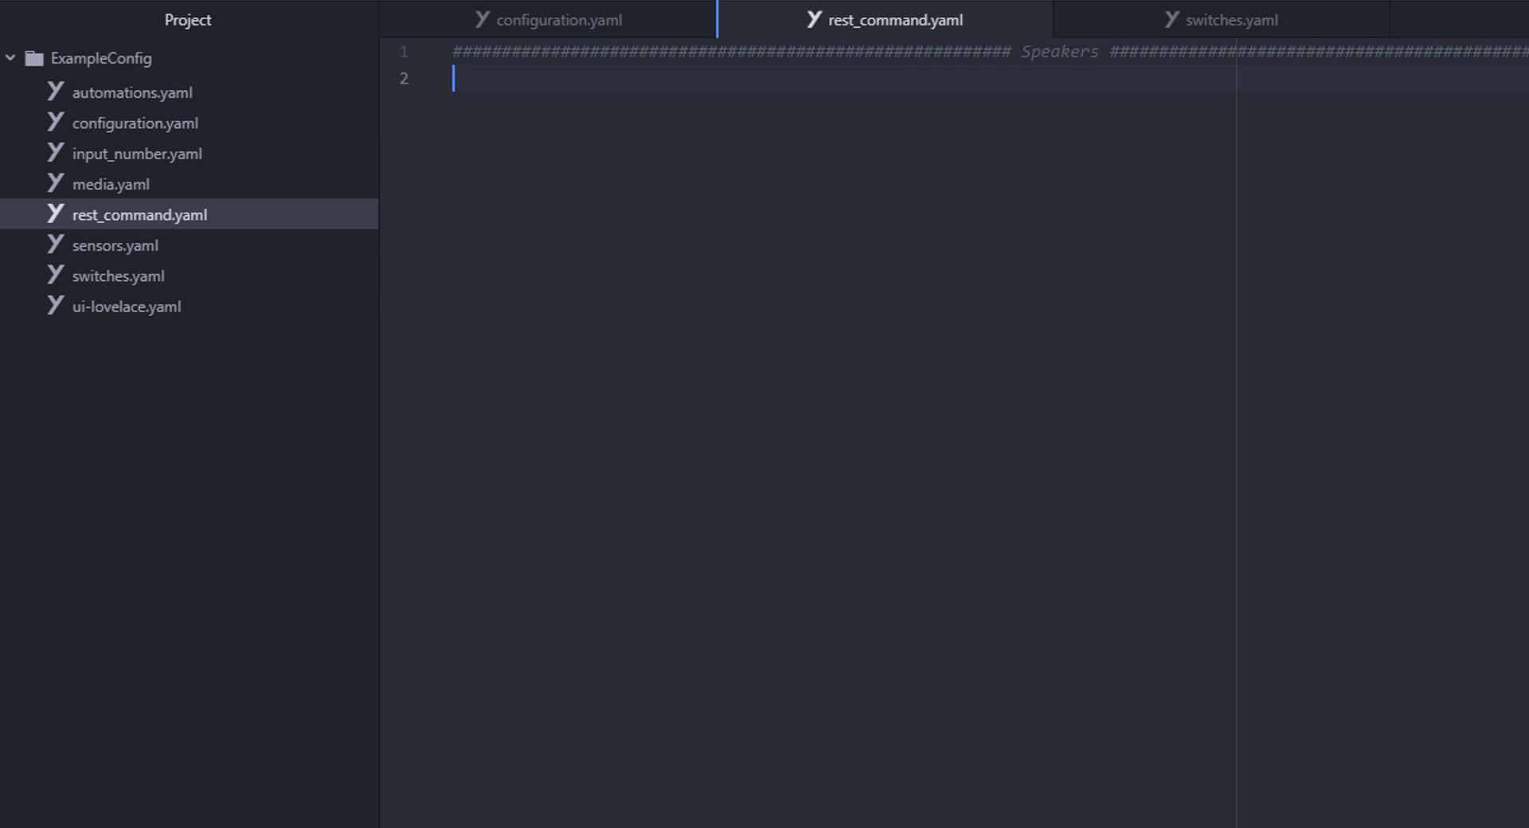
key(Return)
text(set_bedroom_volume:)
key(Return)
text(url: )
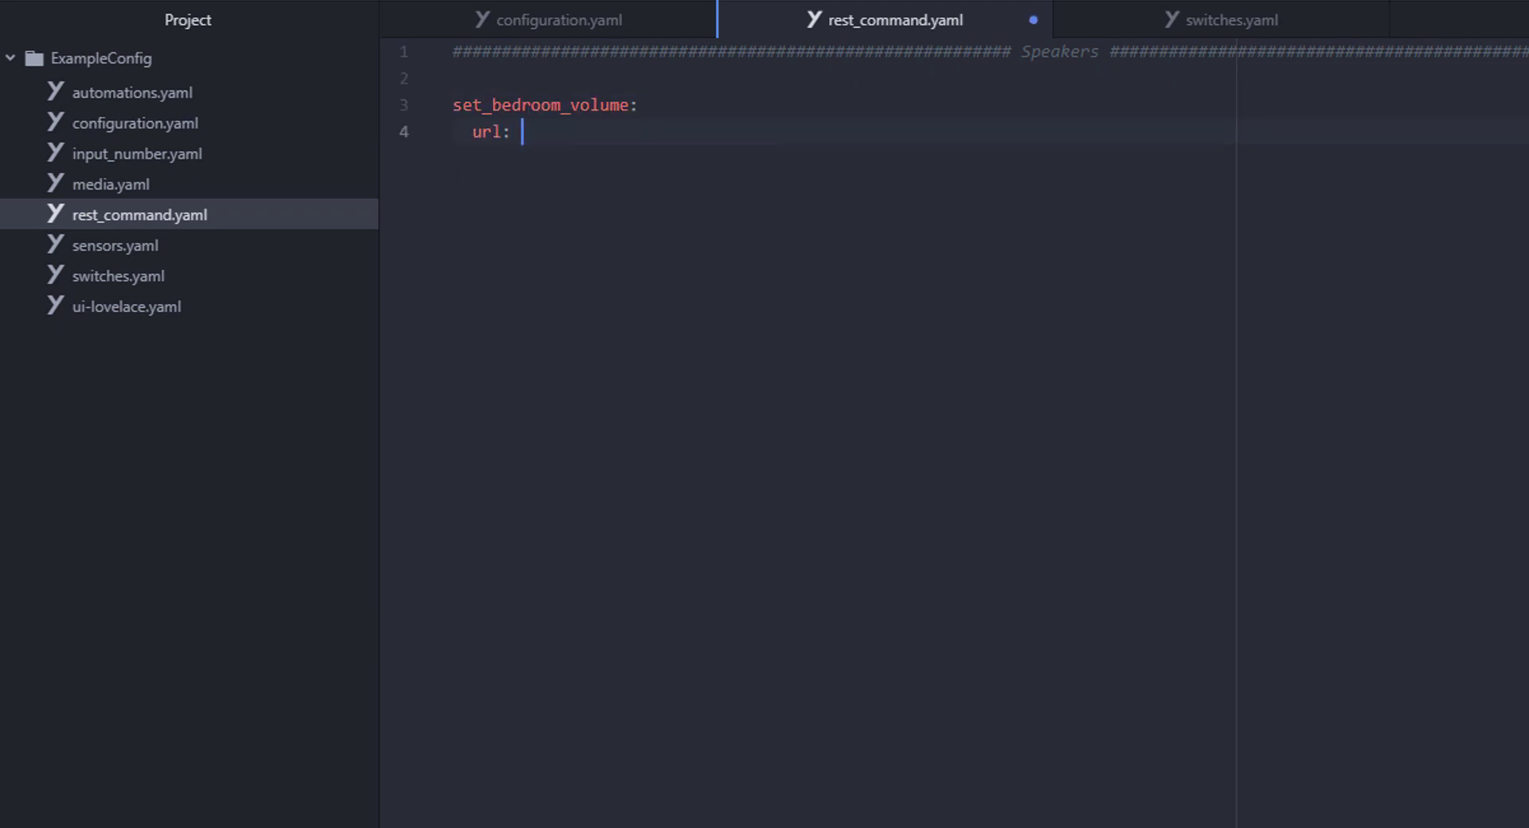
text("http://192.168.1.9)
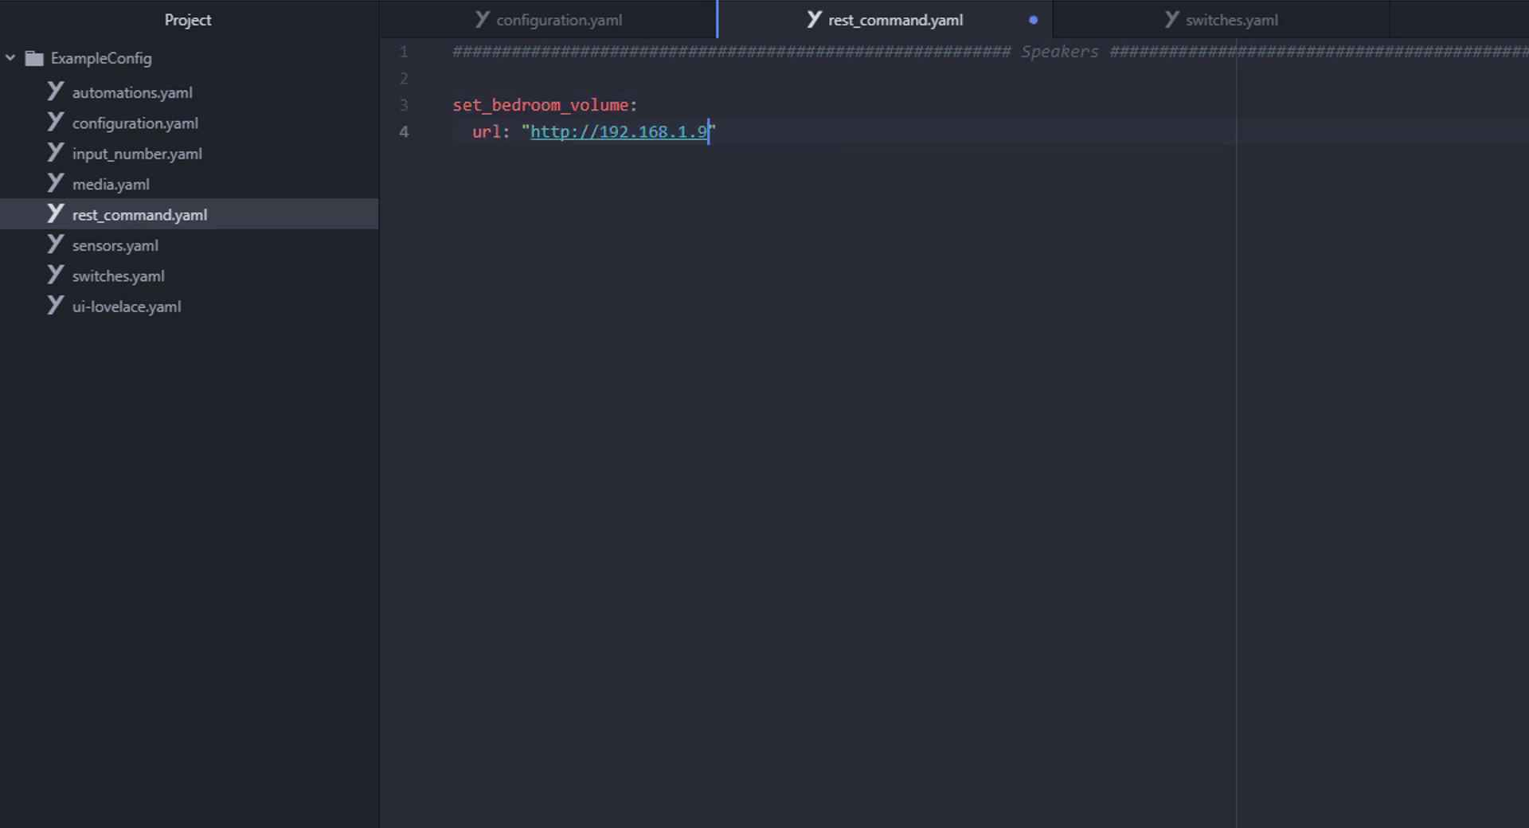
text(6:3689/api/outputs/73619171275)
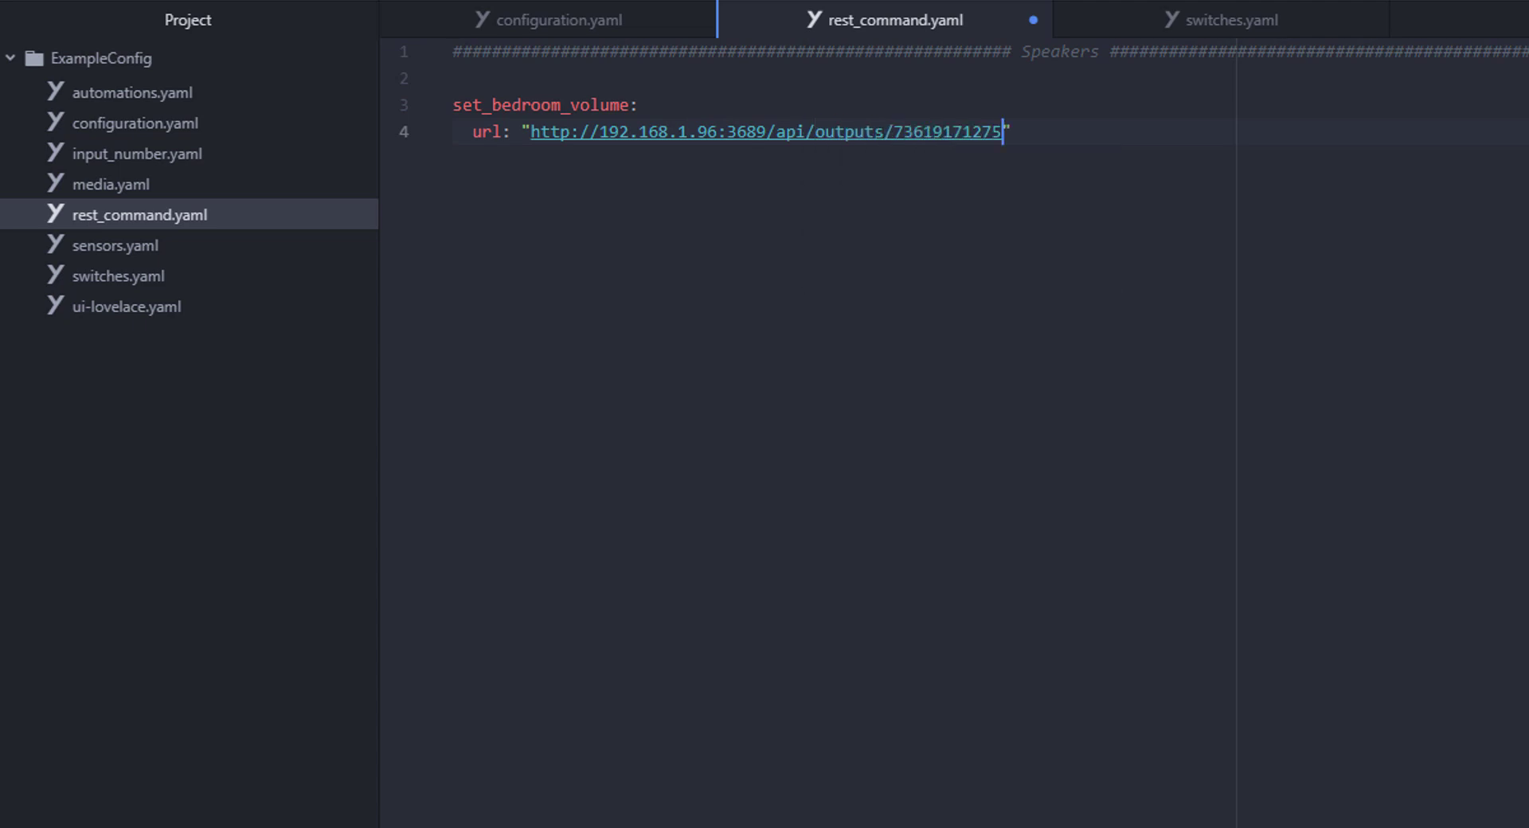
text(")
key(Return)
text(method: PUT)
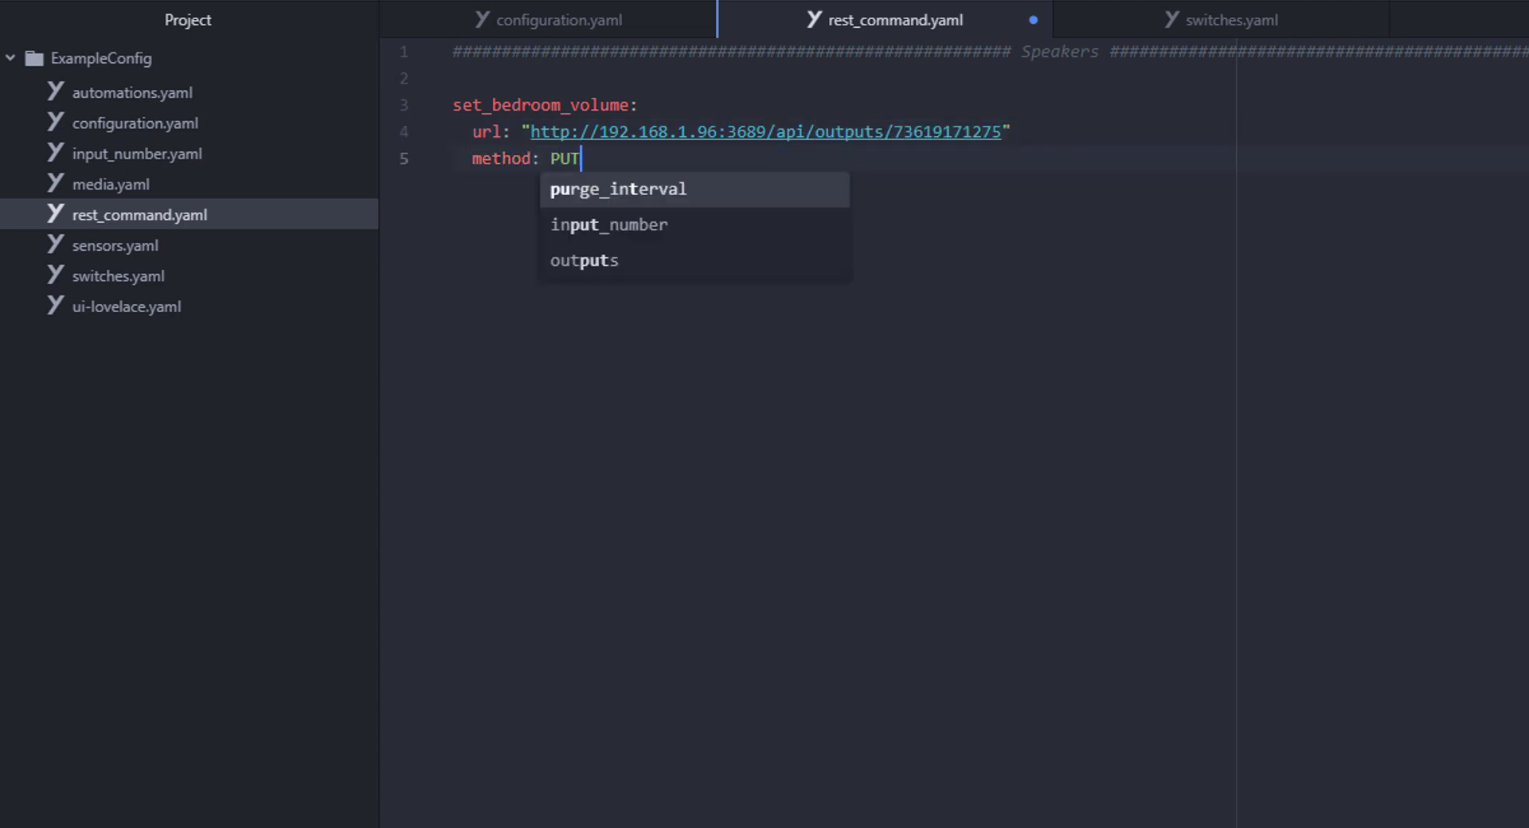
- Add the rounded bedroom_volume_slider volume payload, then paste the other speakers' set-volume commands
key(Return)
text(payload: ')
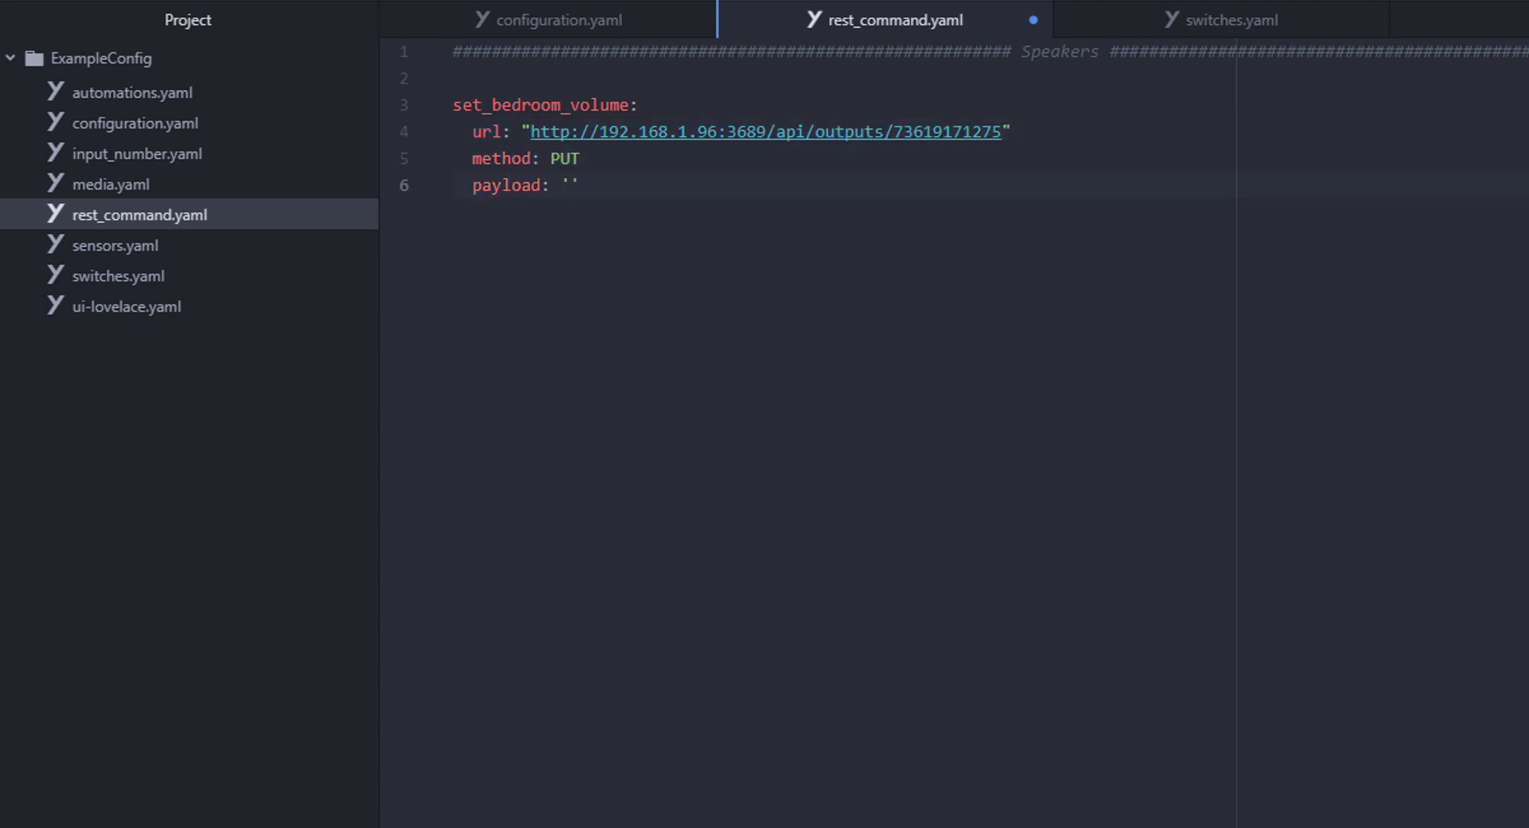
text({"volume" : {{ states.input_number)
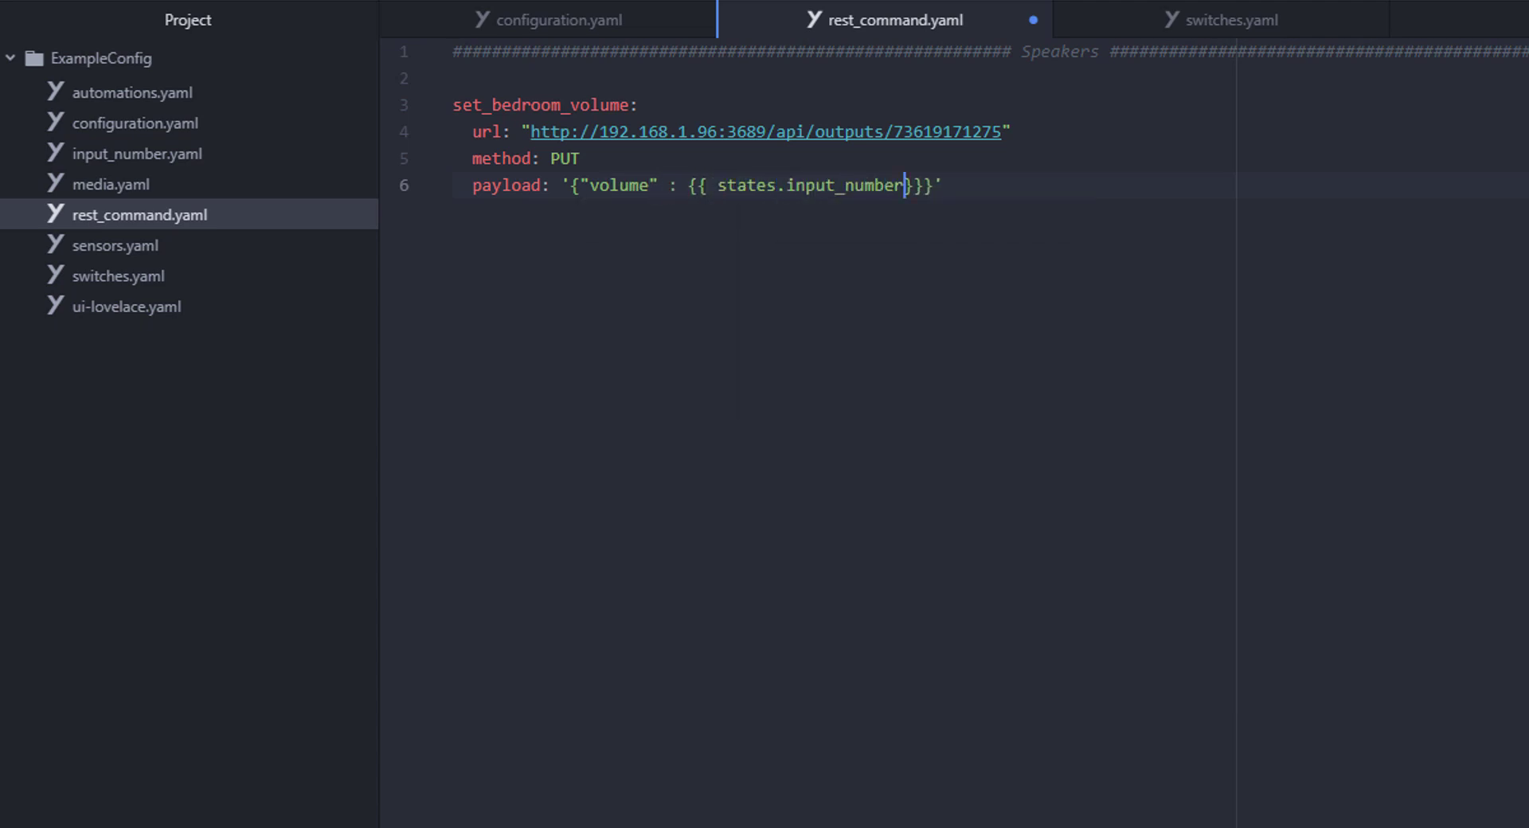
text(.bedroom_volume_slider)
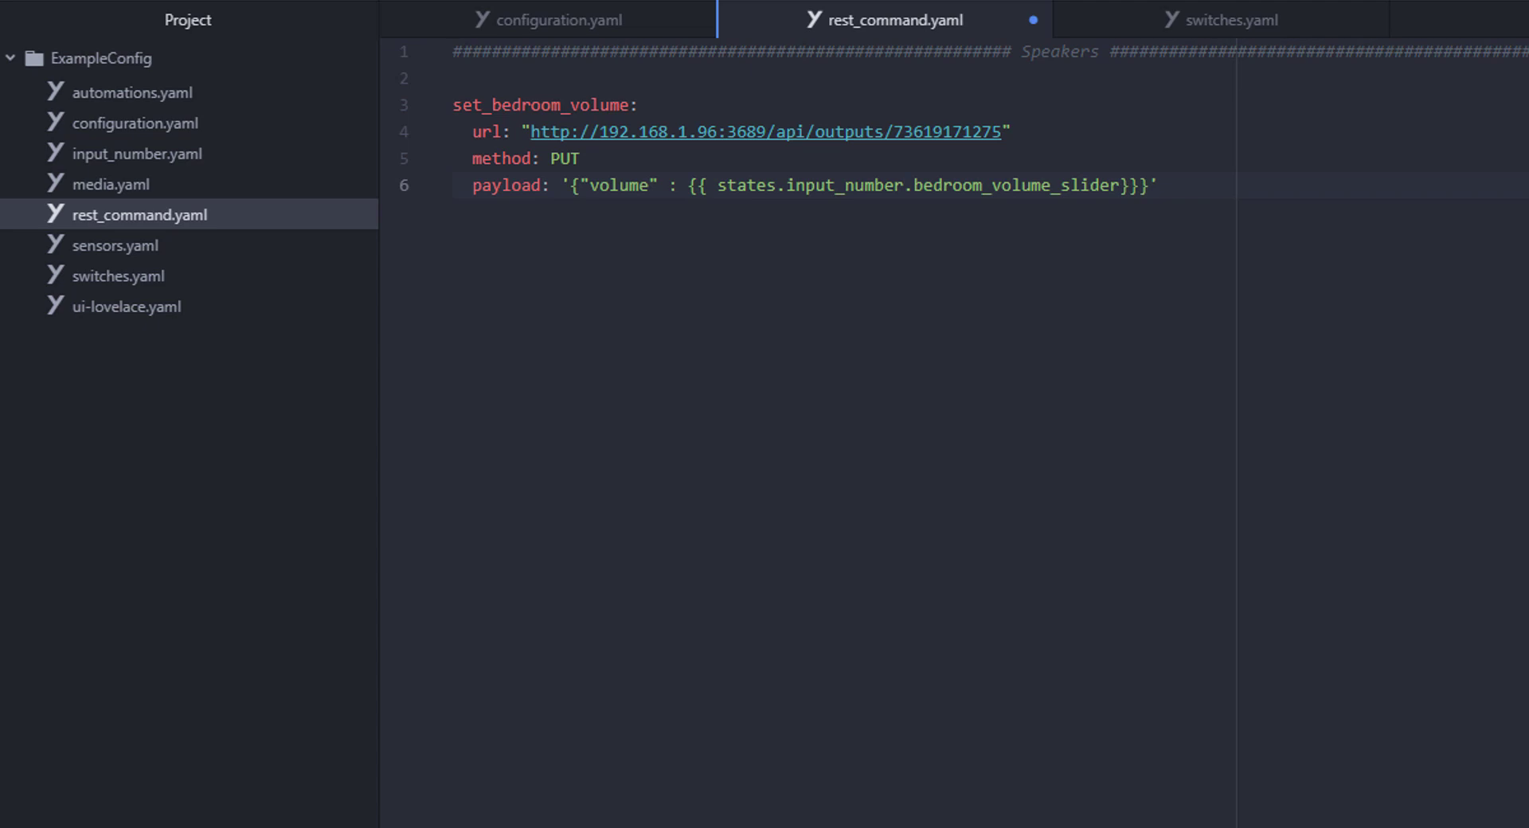
text(.state|round }})
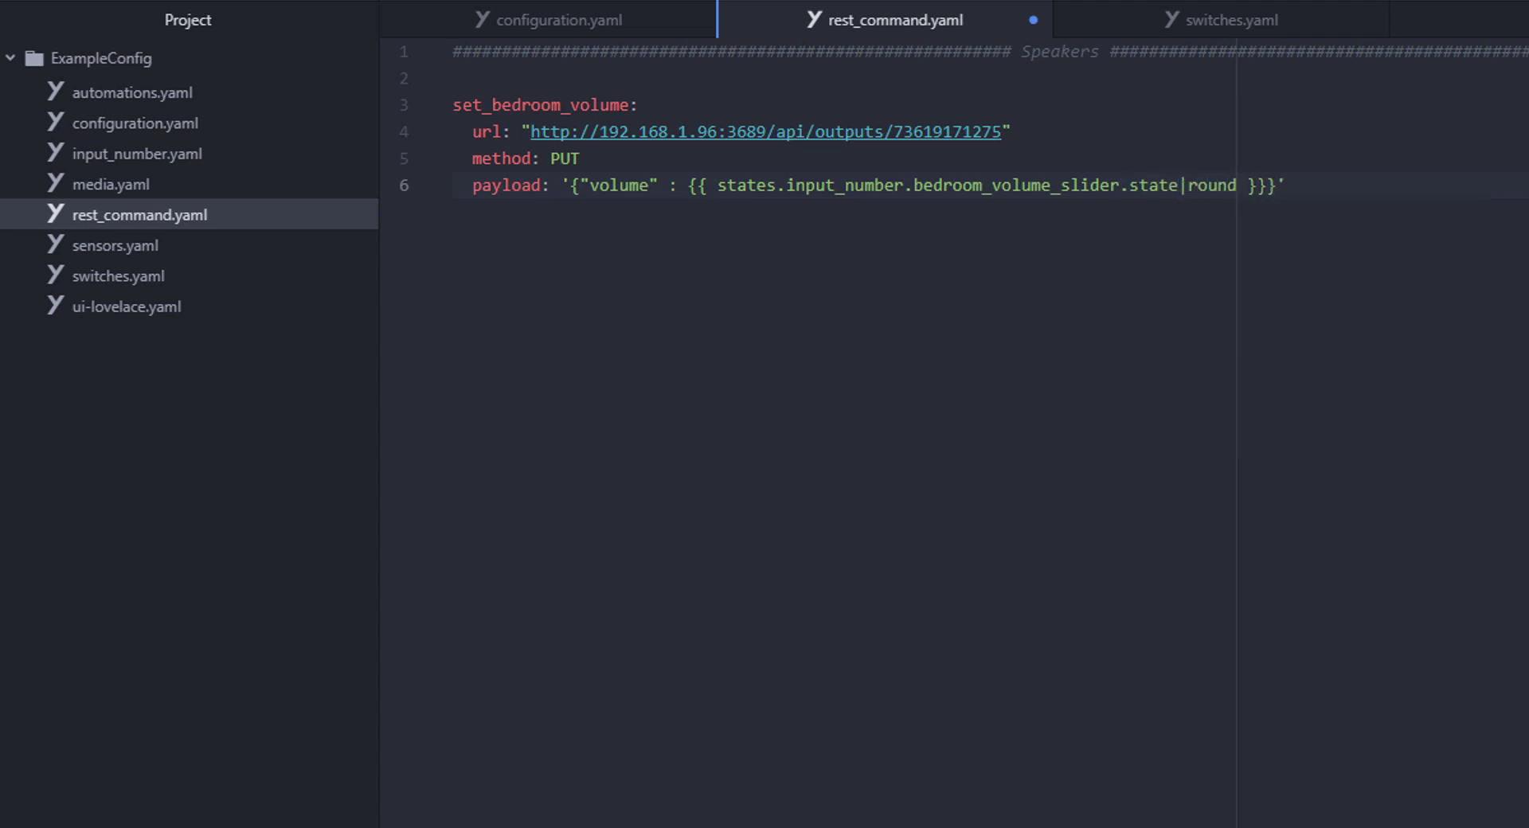
key(Right)
key(Right)
key(Return)
key(Return)
key(ctrl+v)
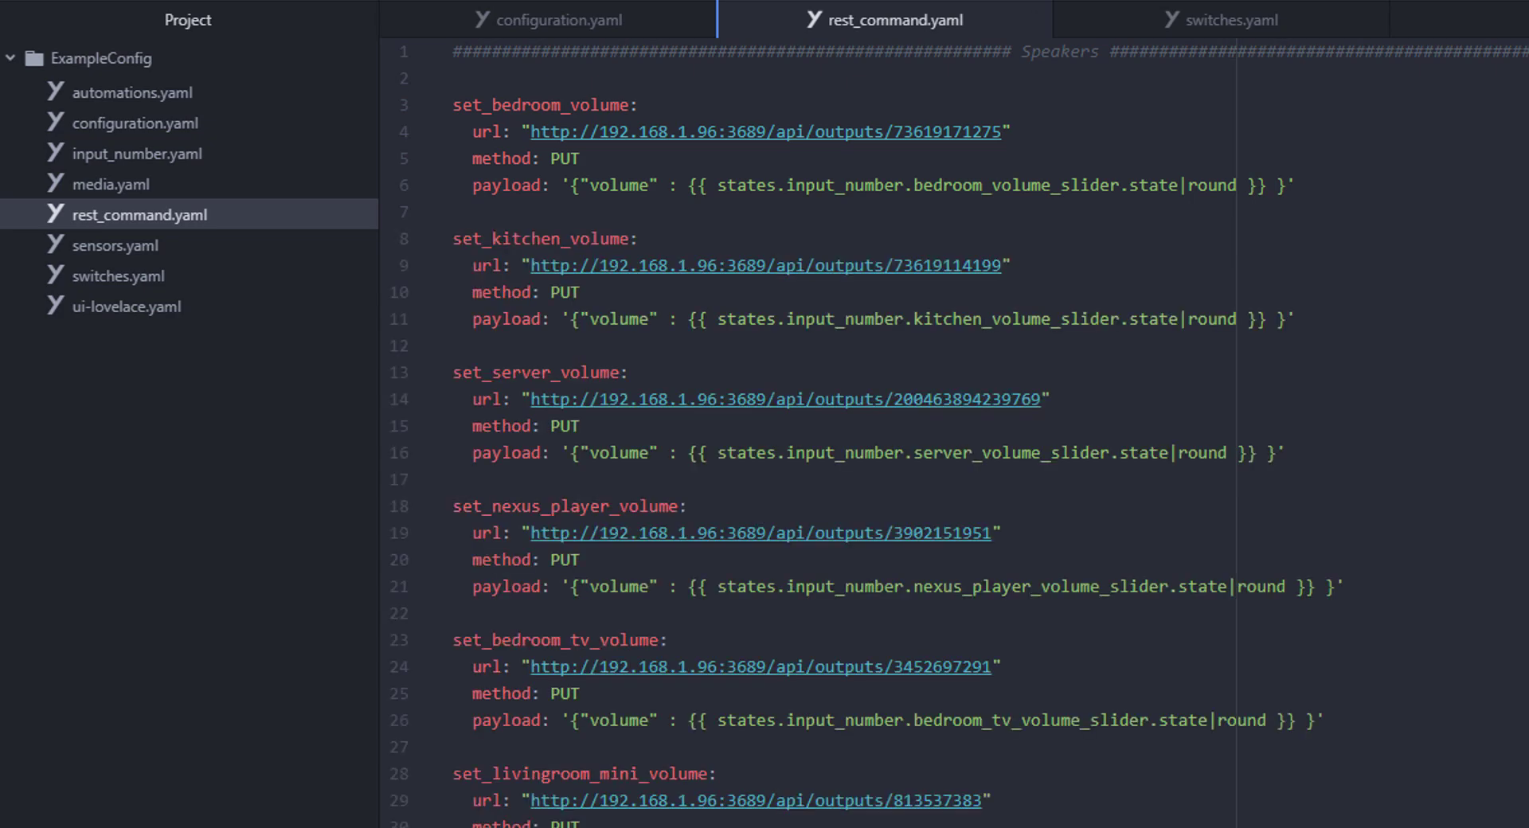
key(ctrl+w)
click(127, 246)
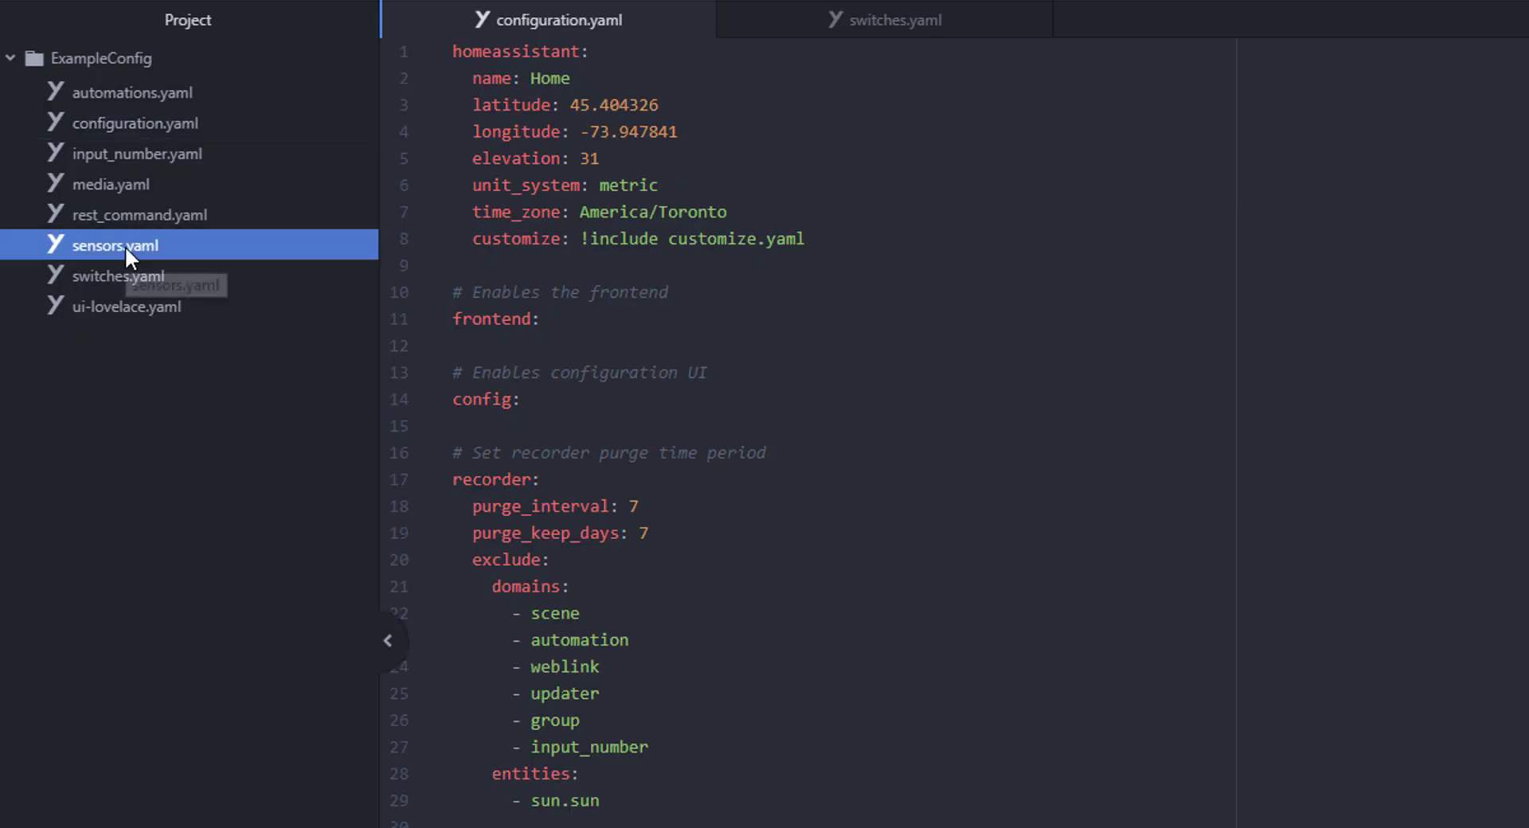
click(599, 255)
text(- platform: rest)
key(Escape)
key(Return)
text(name: Bedroom Volume)
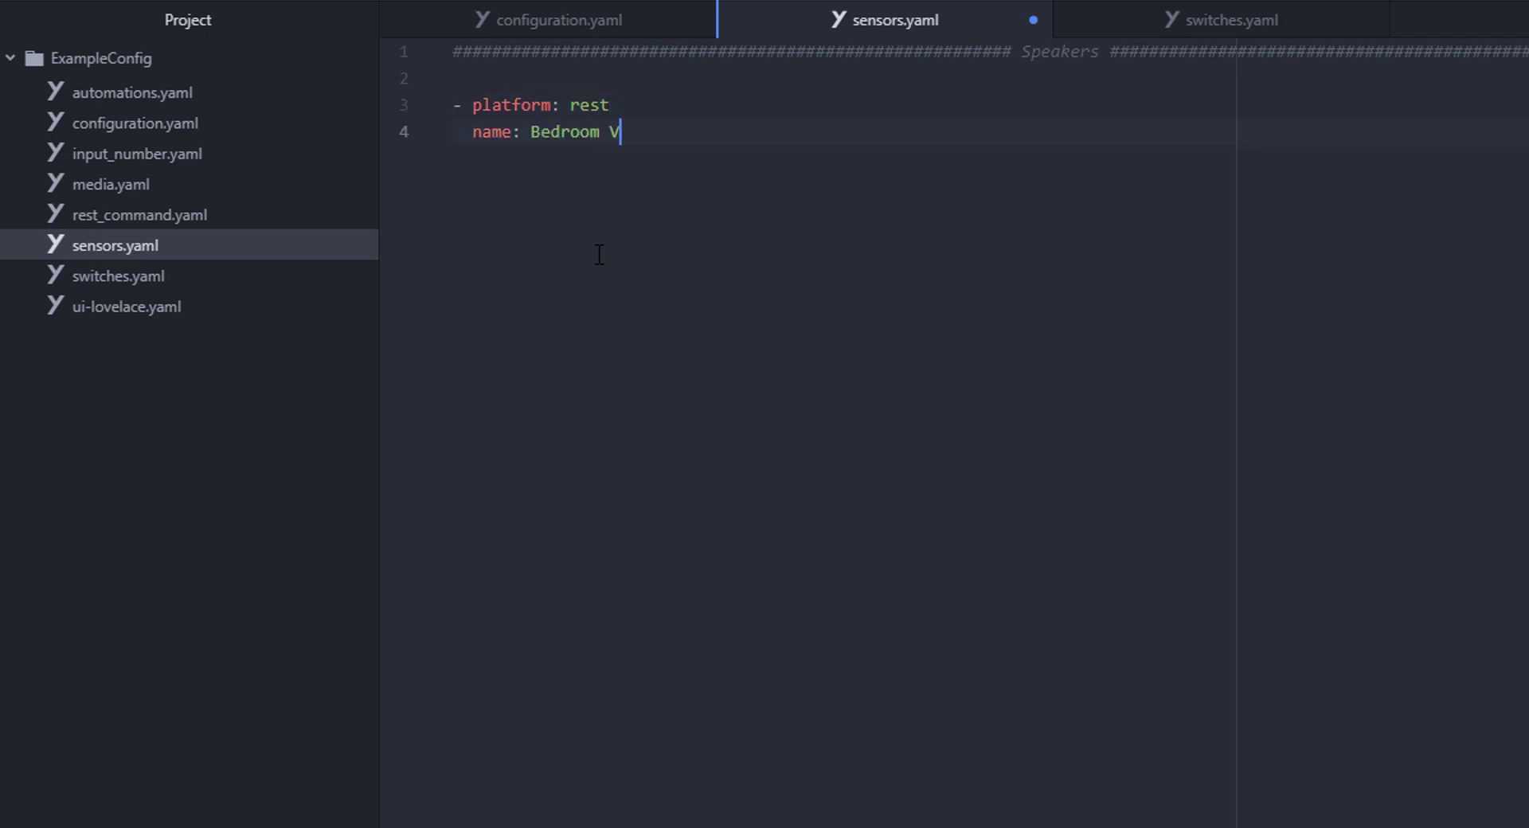
key(Return)
text(resource: http://192.168.1.96:3689)
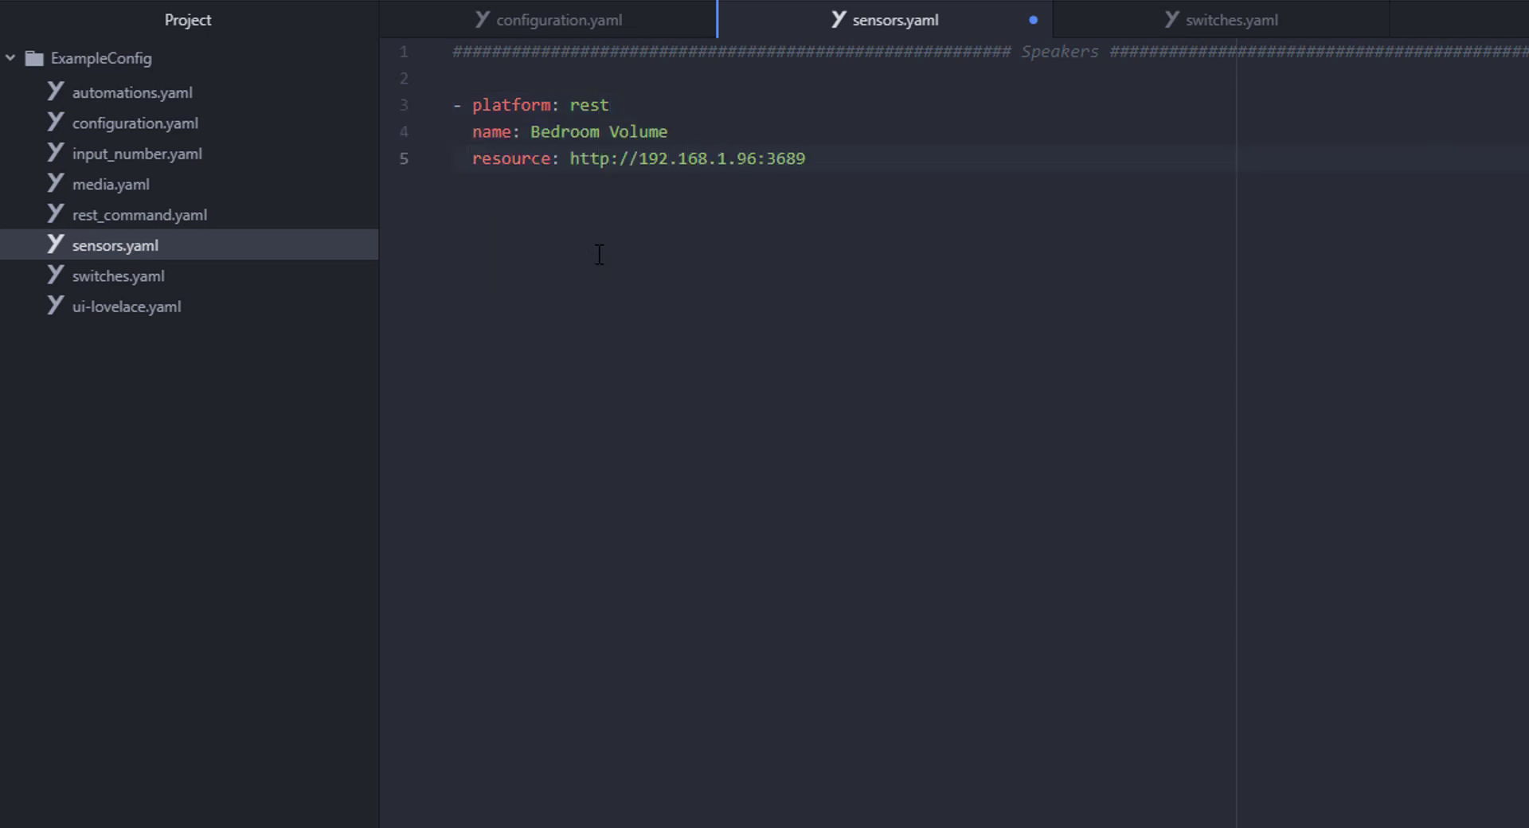
text(/api/outputs/73619171275)
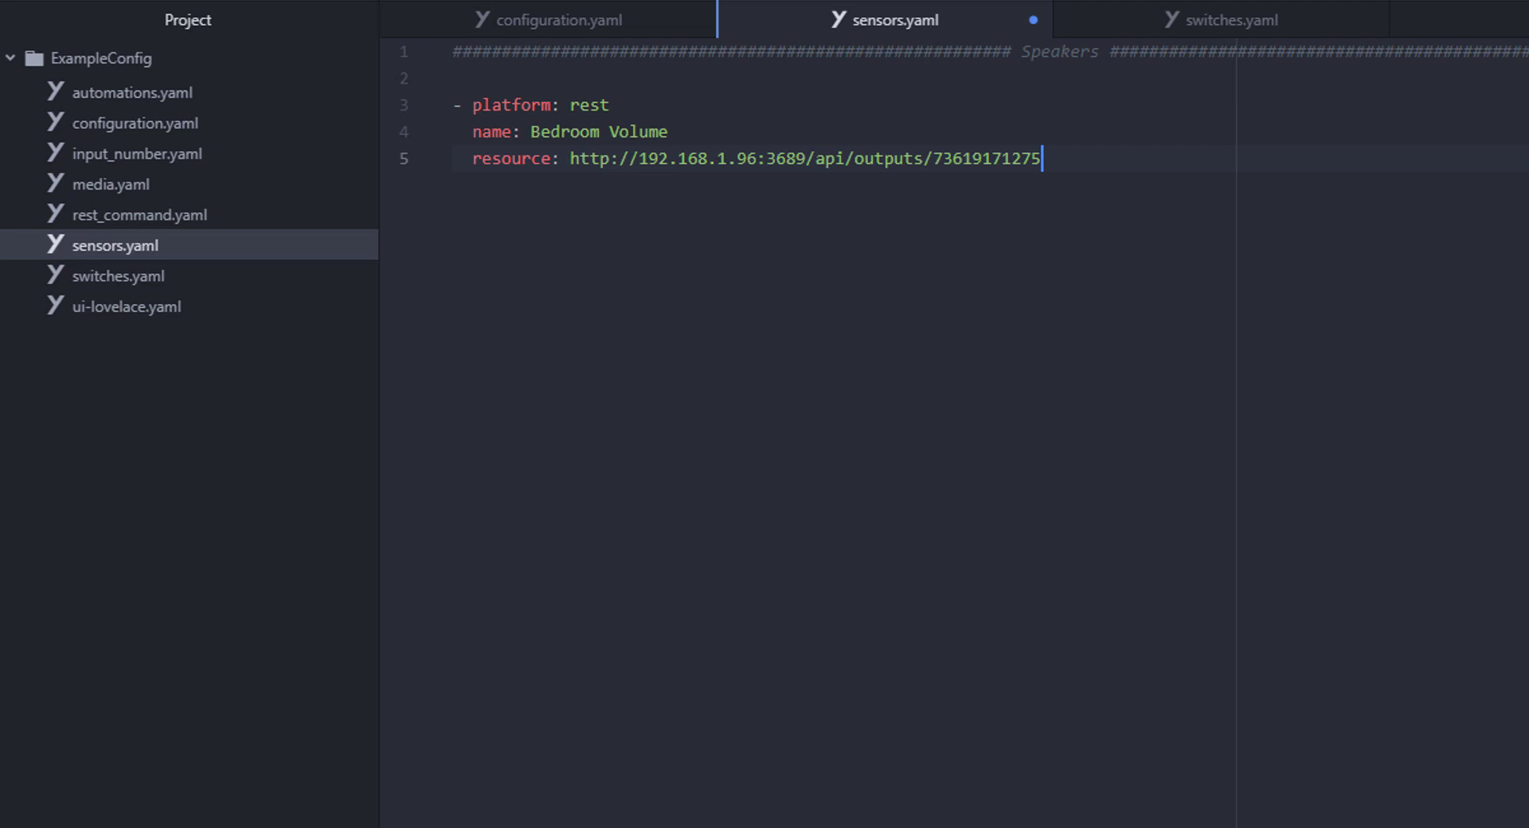
key(Return)
text(method: GET)
- Add json_attributes, value_template '{{ value_json.volume }}' and scan_interval 5, then save
key(Return)
text(json_attributes: ["id","n)
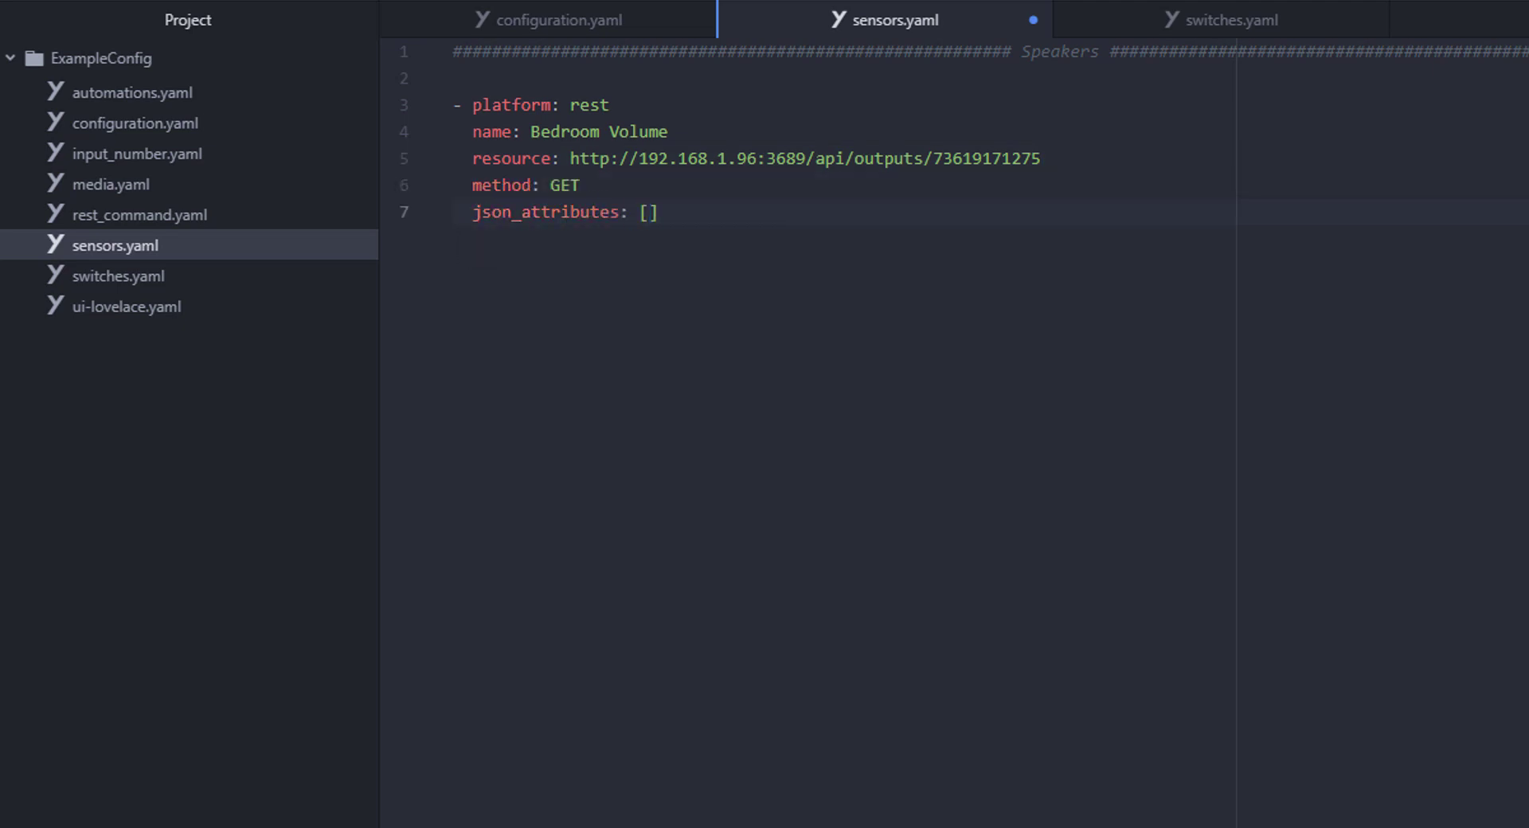
text(ame","type","selected","has_password")
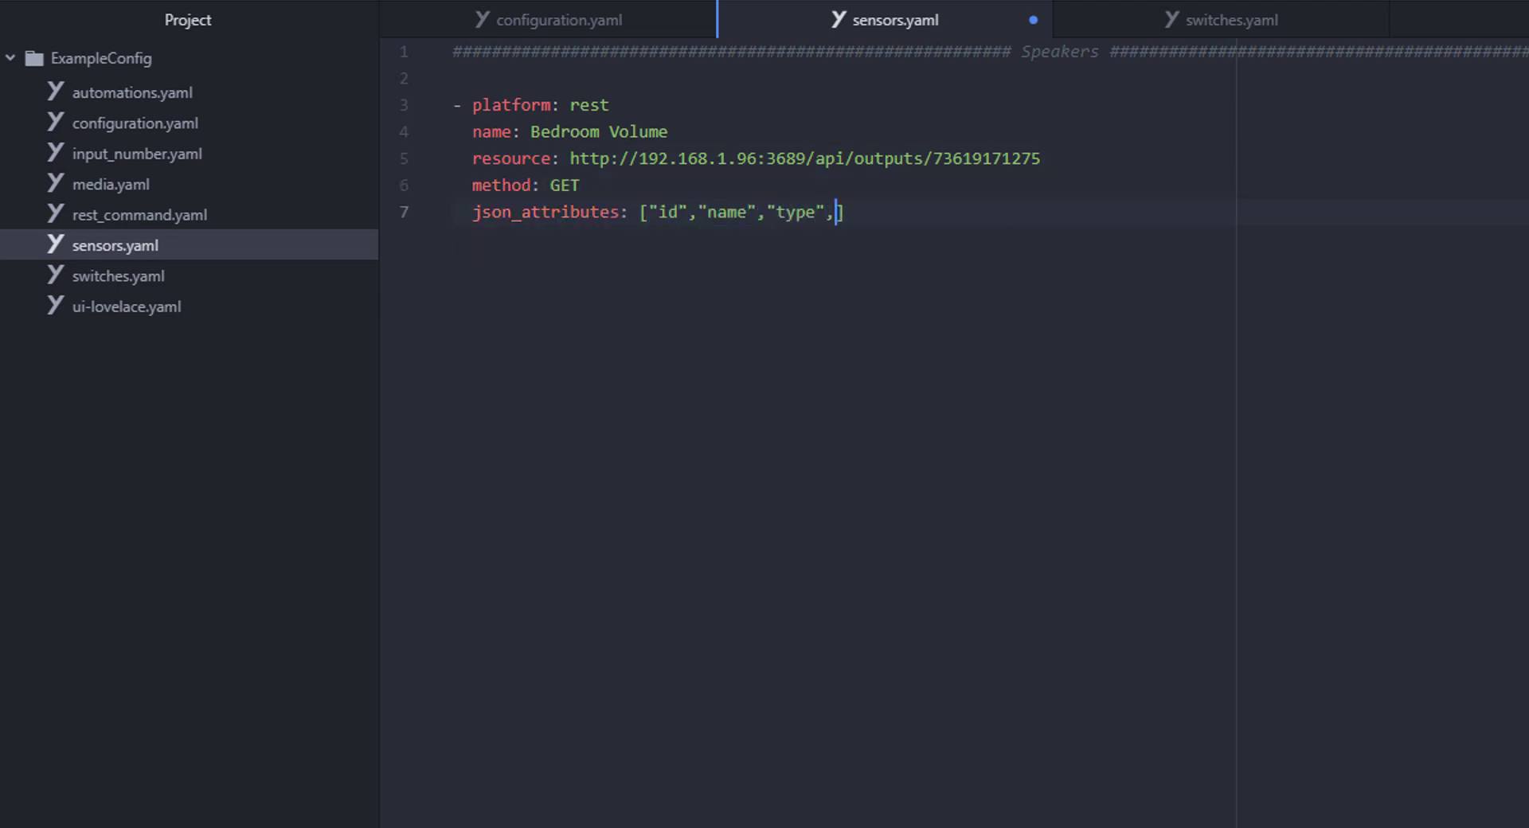
text(,"requires_auth","needs_auth_key","vol)
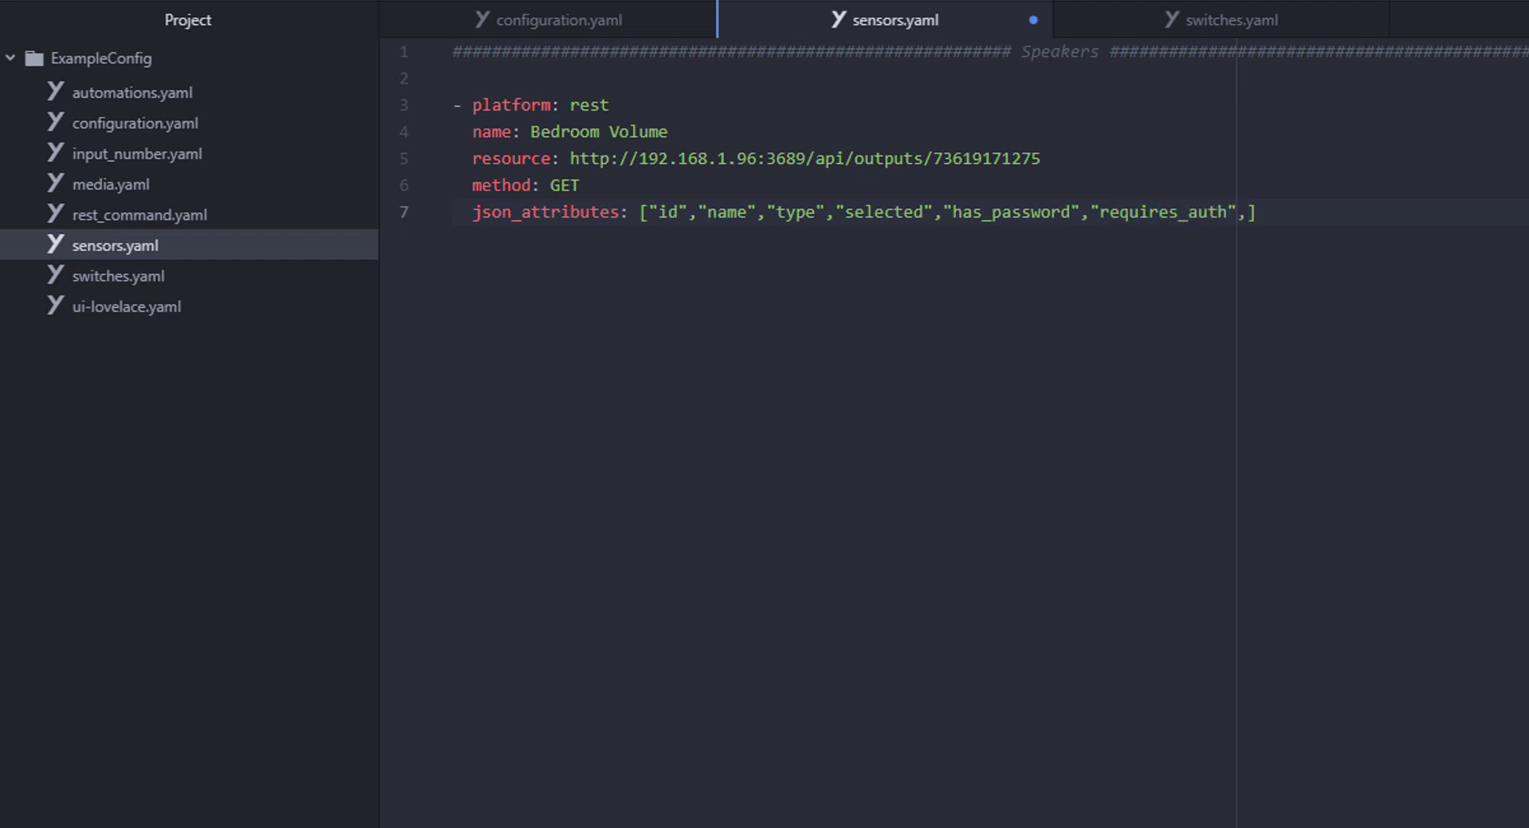
text(ume"])
key(Return)
text(value_template: )
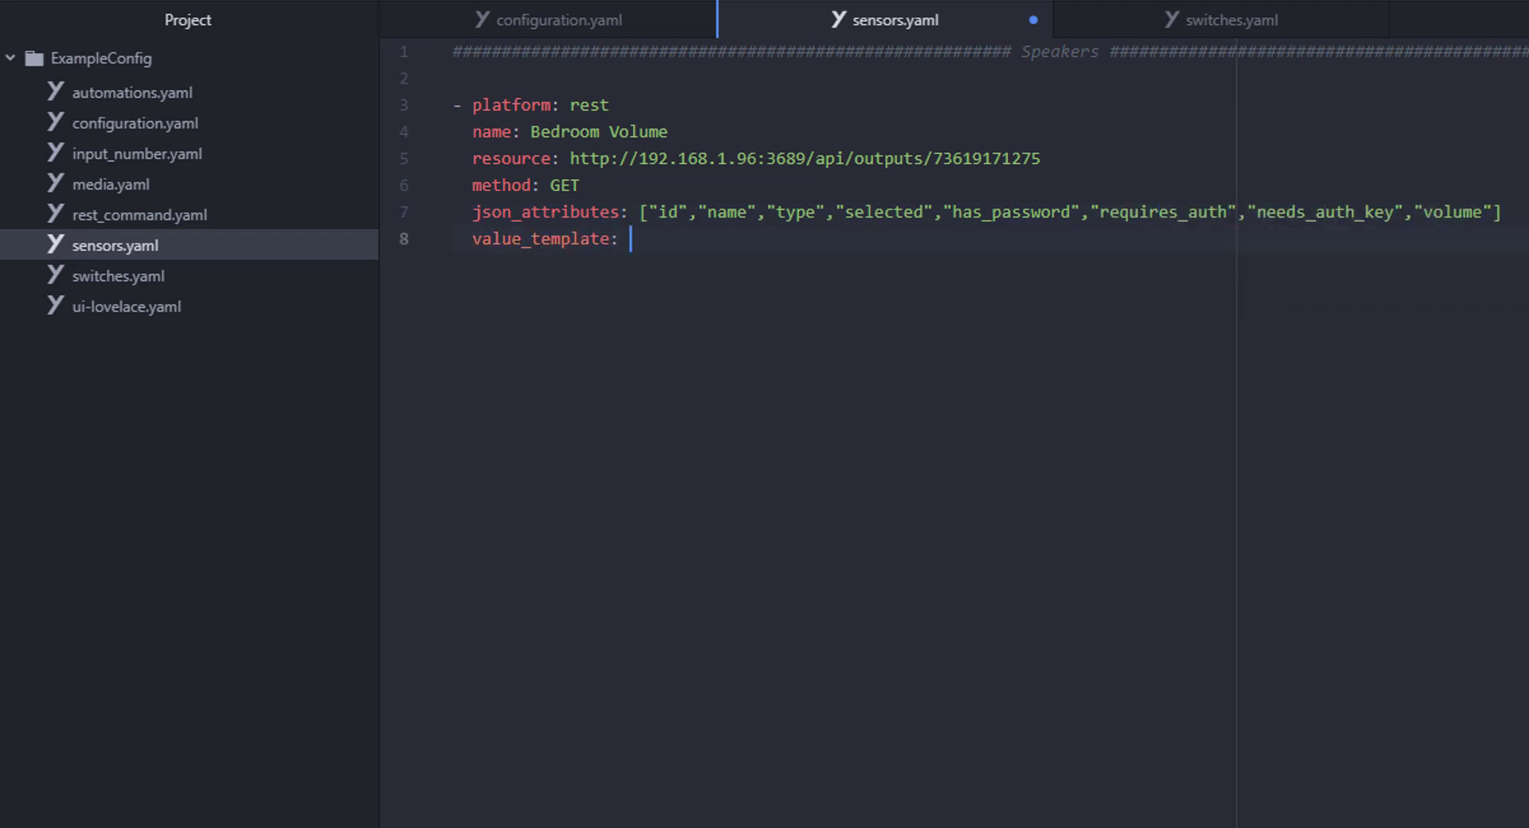
text("{{ value_json.volume }}")
key(Return)
text(scan_interval: 5)
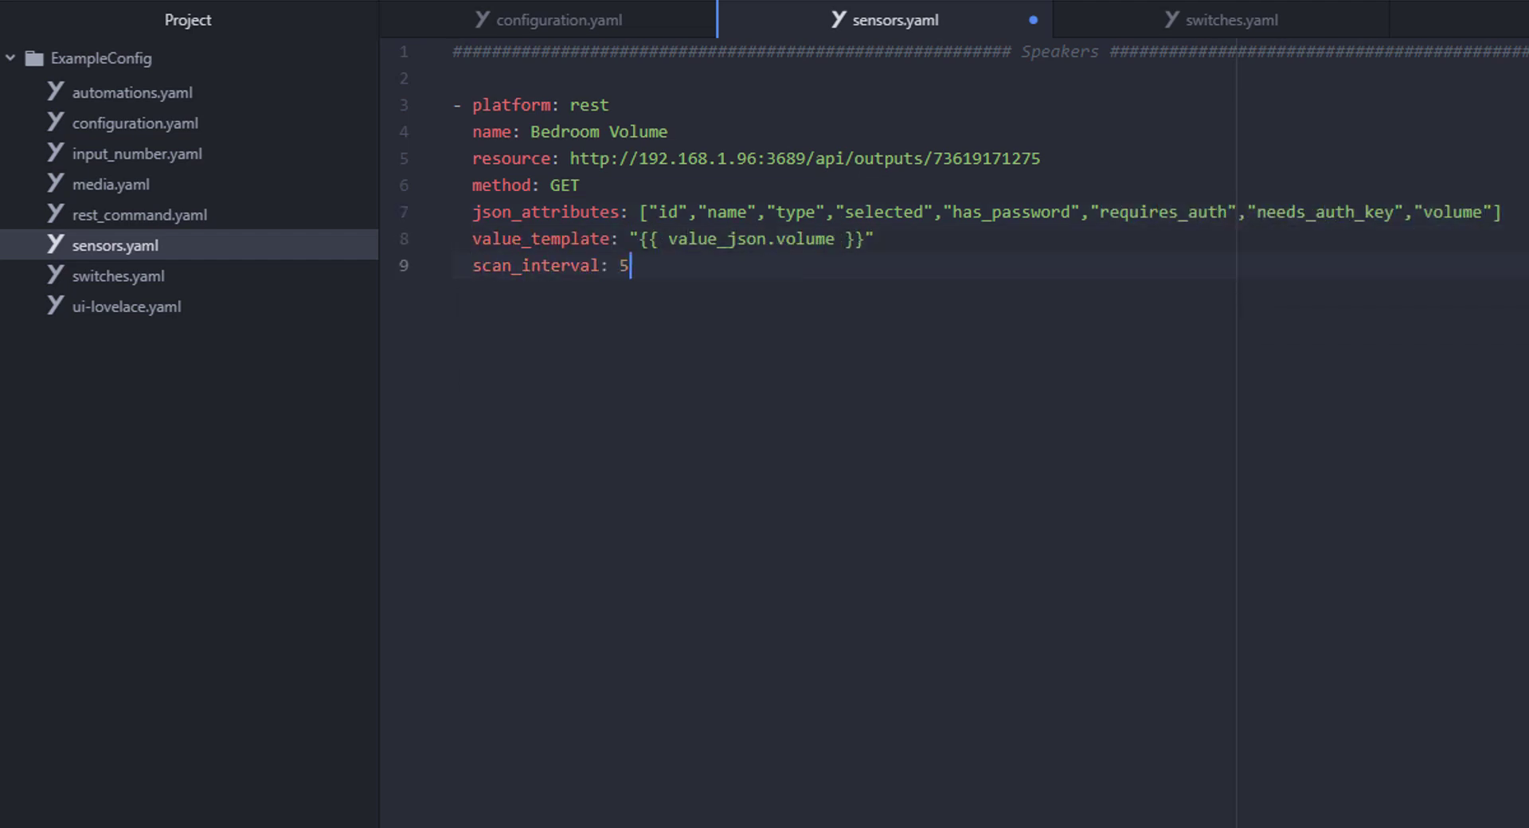
key(ctrl+s)
- Paste the other speakers' volume sensors below the Bedroom sensor
click(454, 292)
key(Return)
key(ctrl+v)
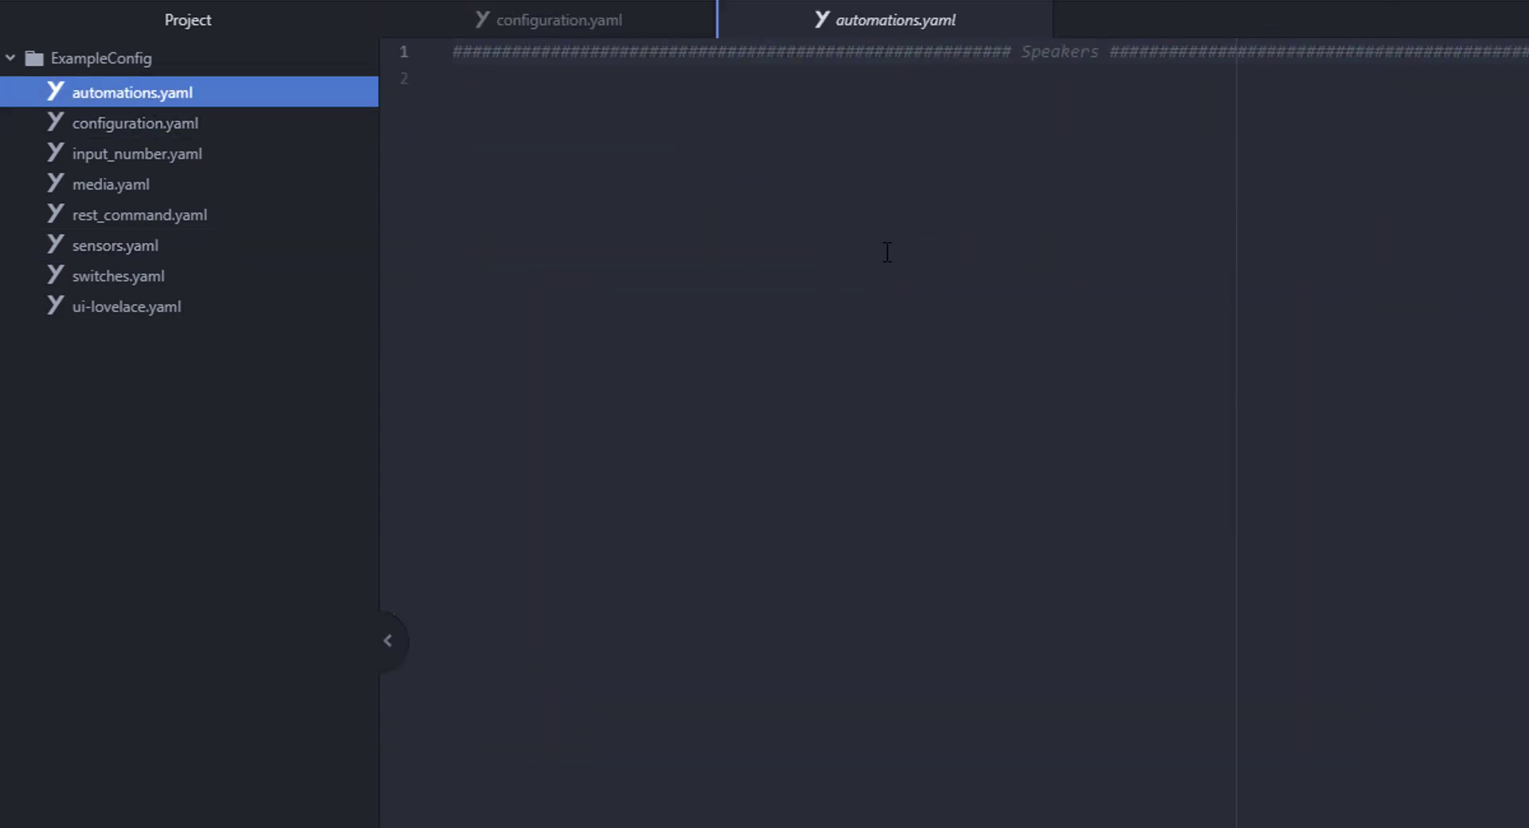
- Write the 'Volume Slider Change Bedroom' automation: bedroom slider state trigger calling rest_command.set_bedroom_volume
key(Return)
text(- id: '1535553174389')
key(Return)
text(alias: Volume Slider Change Bedroom)
key(Return)
text(trigger:)
key(Return)
text(- entity_id: input_number.bedroom_volume_slider)
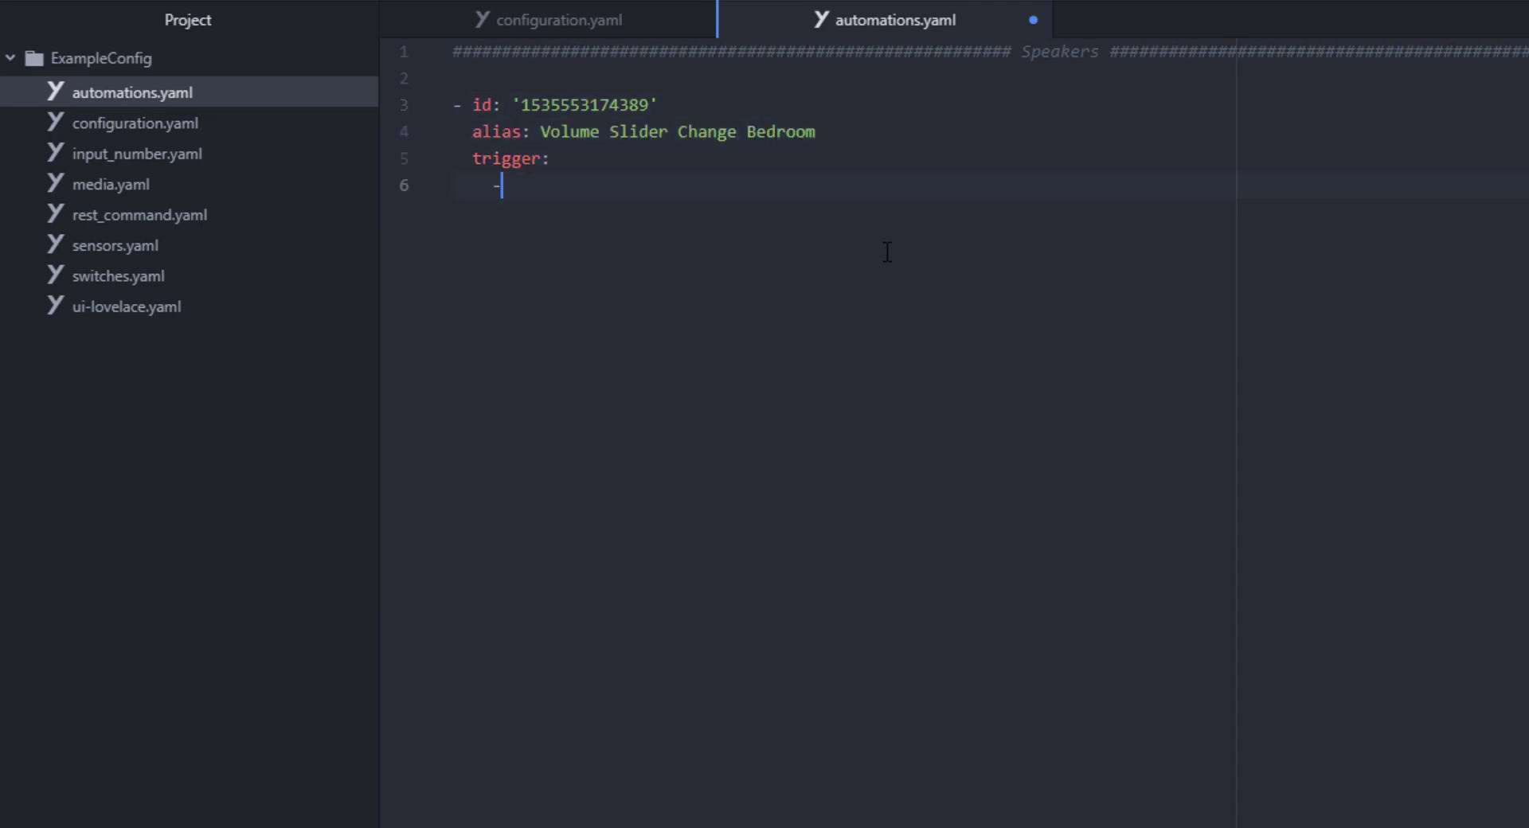
key(Return)
text(platform: state)
key(Return)
key(BackSpace)
text(action:)
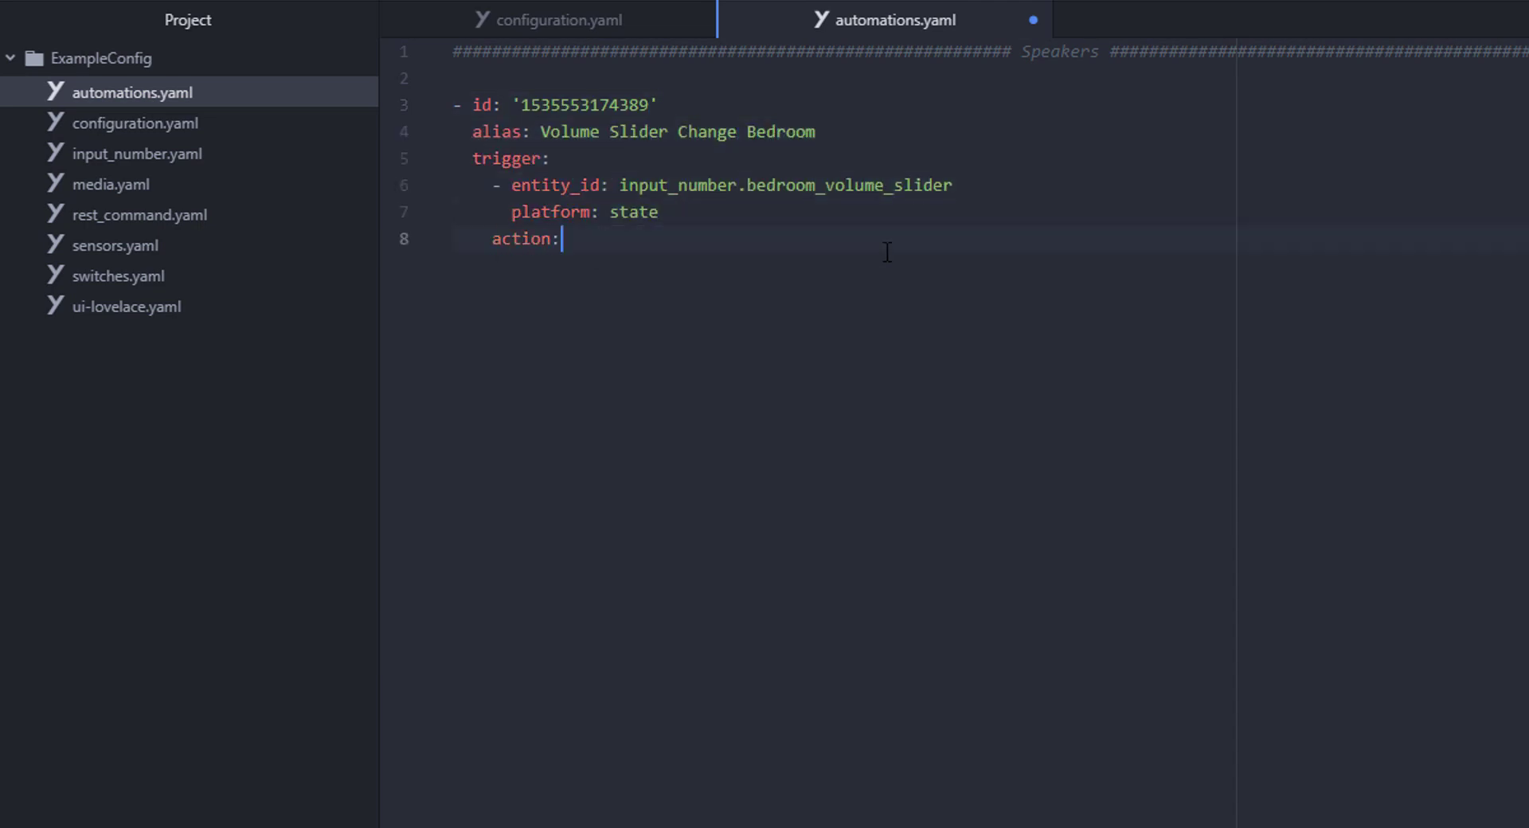
key(BackSpace)
key(Return)
key(BackSpace)
text(- service: rest_command.set_bedroom_volume)
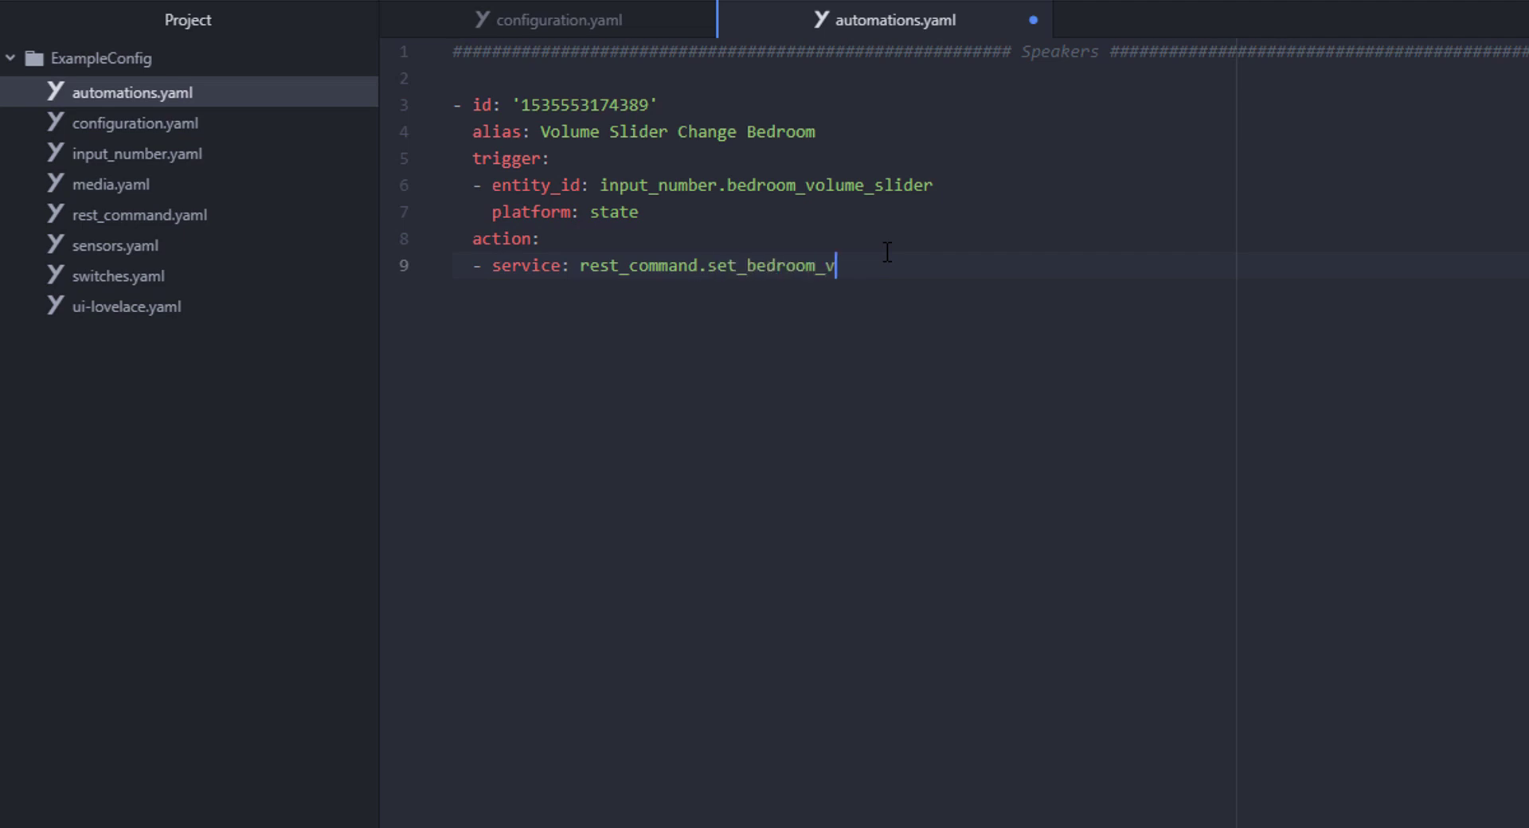
- Start the 'Volume Change Bedroom' automation with a state trigger on sensor.bedroom_volume
key(Return)
key(Return)
key(BackSpace)
text(- id: '1535553764469',)
key(BackSpace)
key(Return)
text(alias: Volume Change Bedroom)
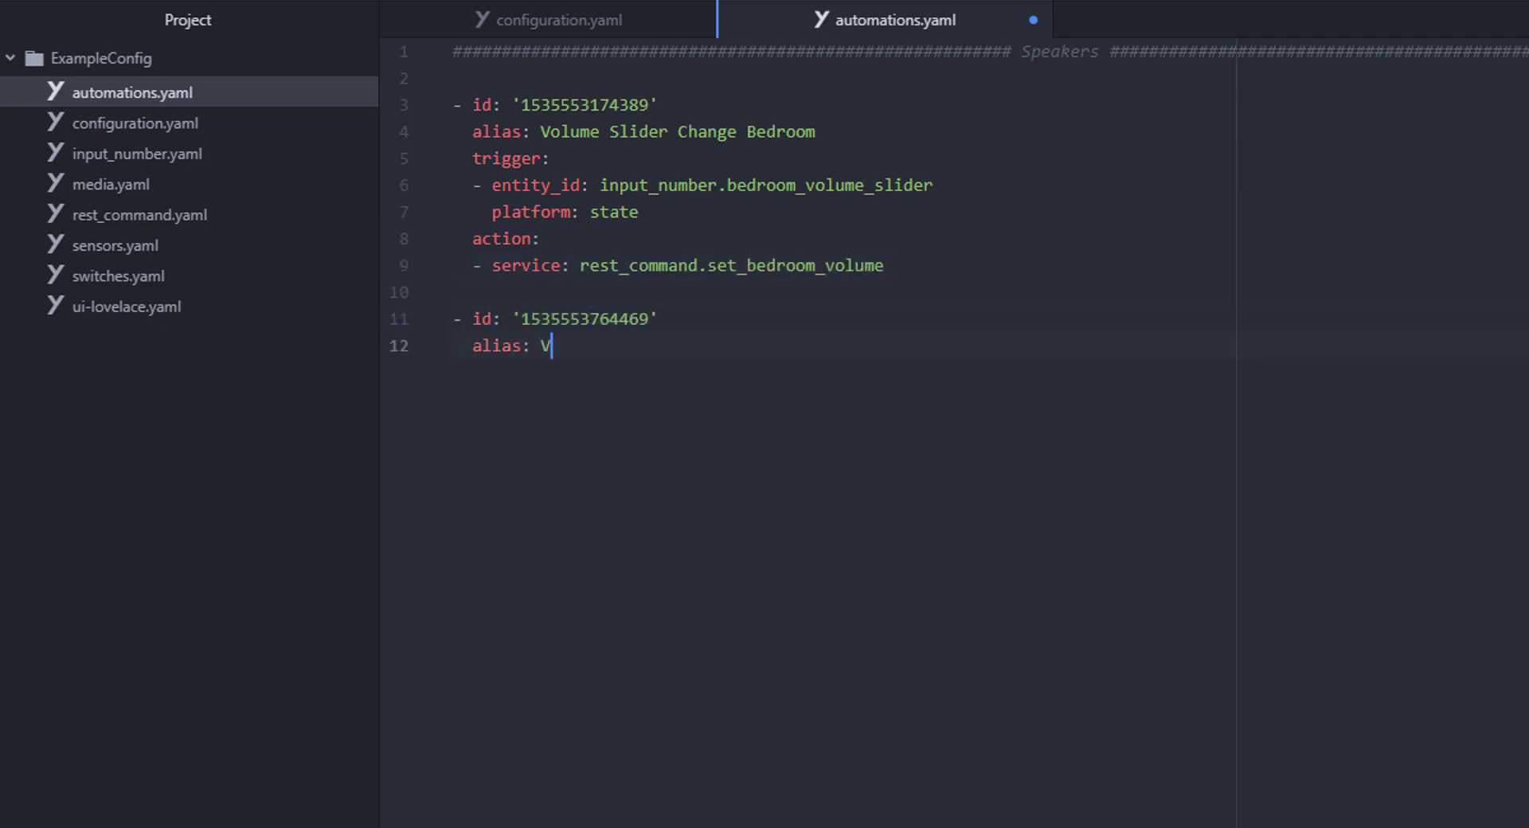
key(Return)
text(trigger:)
key(Return)
text(- entity_id: sensor.bedroom_volume)
key(Return)
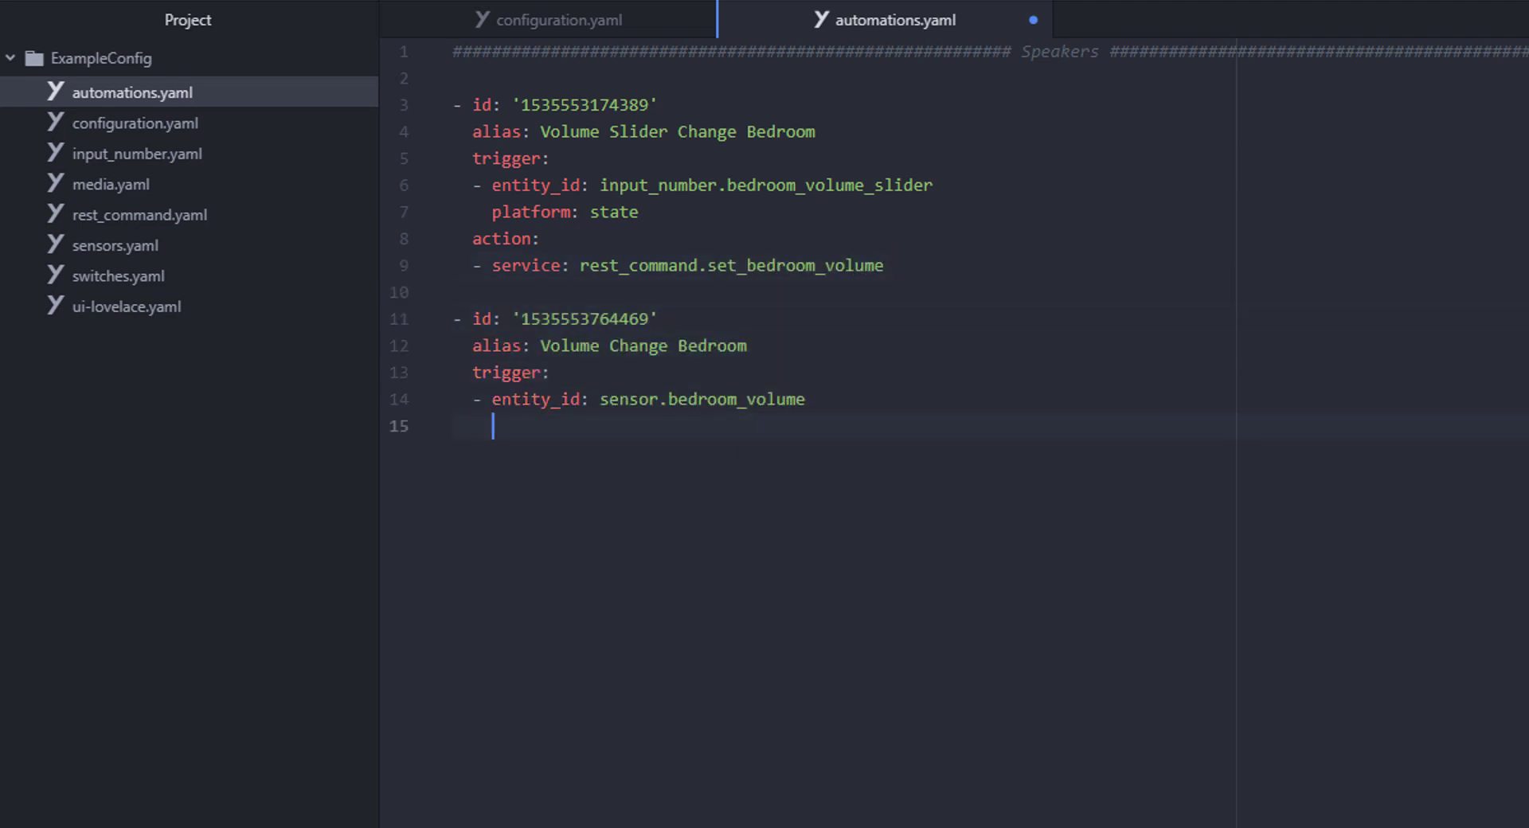
text(platform: state)
- Give it an input_number.set_value action updating input_number.bedroom_volume_slider from the sensor's state
key(Return)
key(BackSpace)
text(action:)
key(Return)
text(- data_template:)
key(Return)
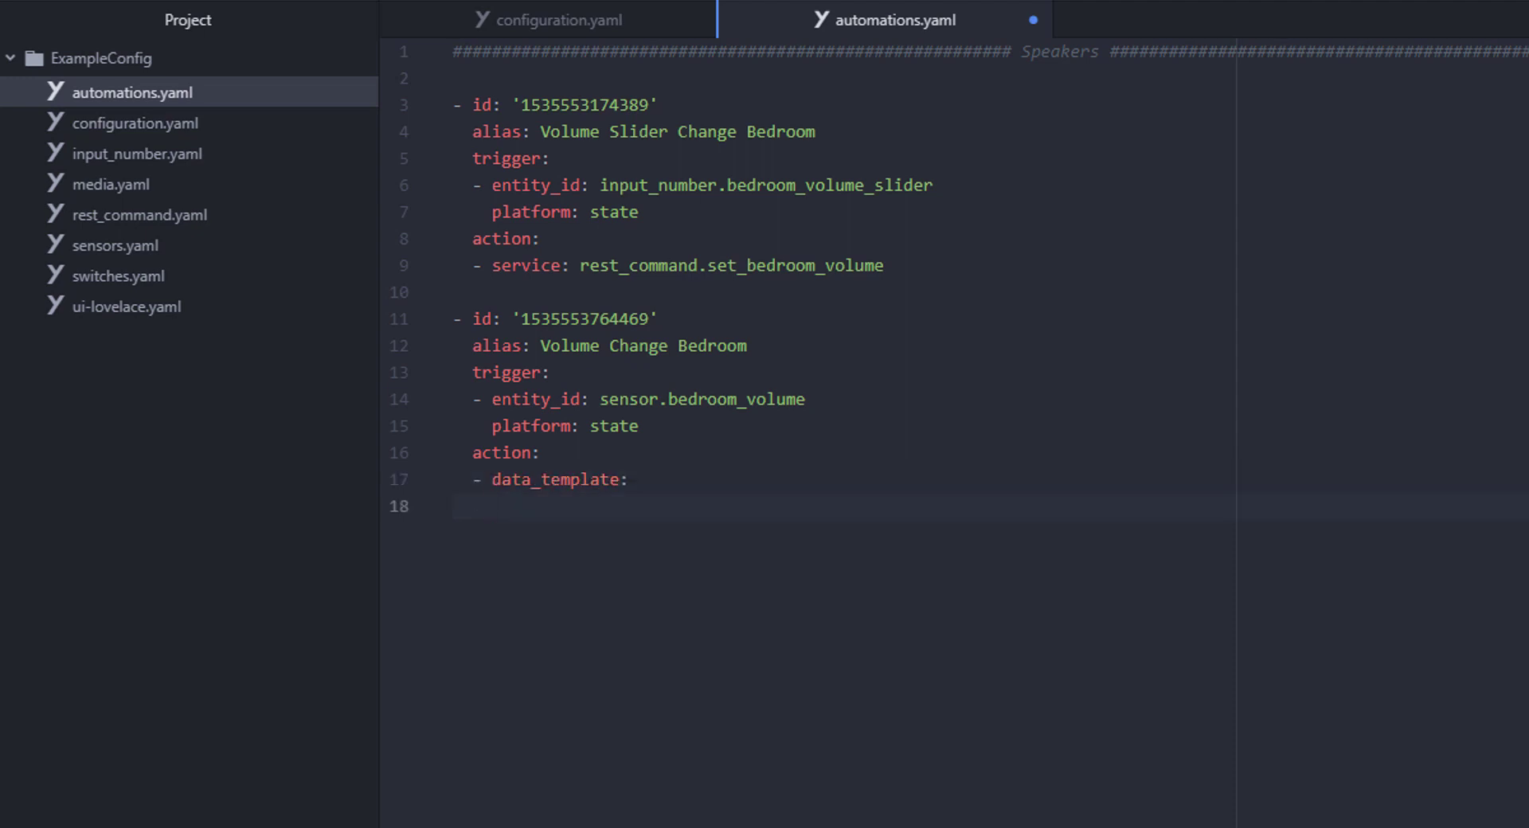
key(Tab)
text(entity_id: input_number.bedroom_volume_)
key(Tab)
key(Return)
text(value: '{{ states.sensor.bedroom_volum)
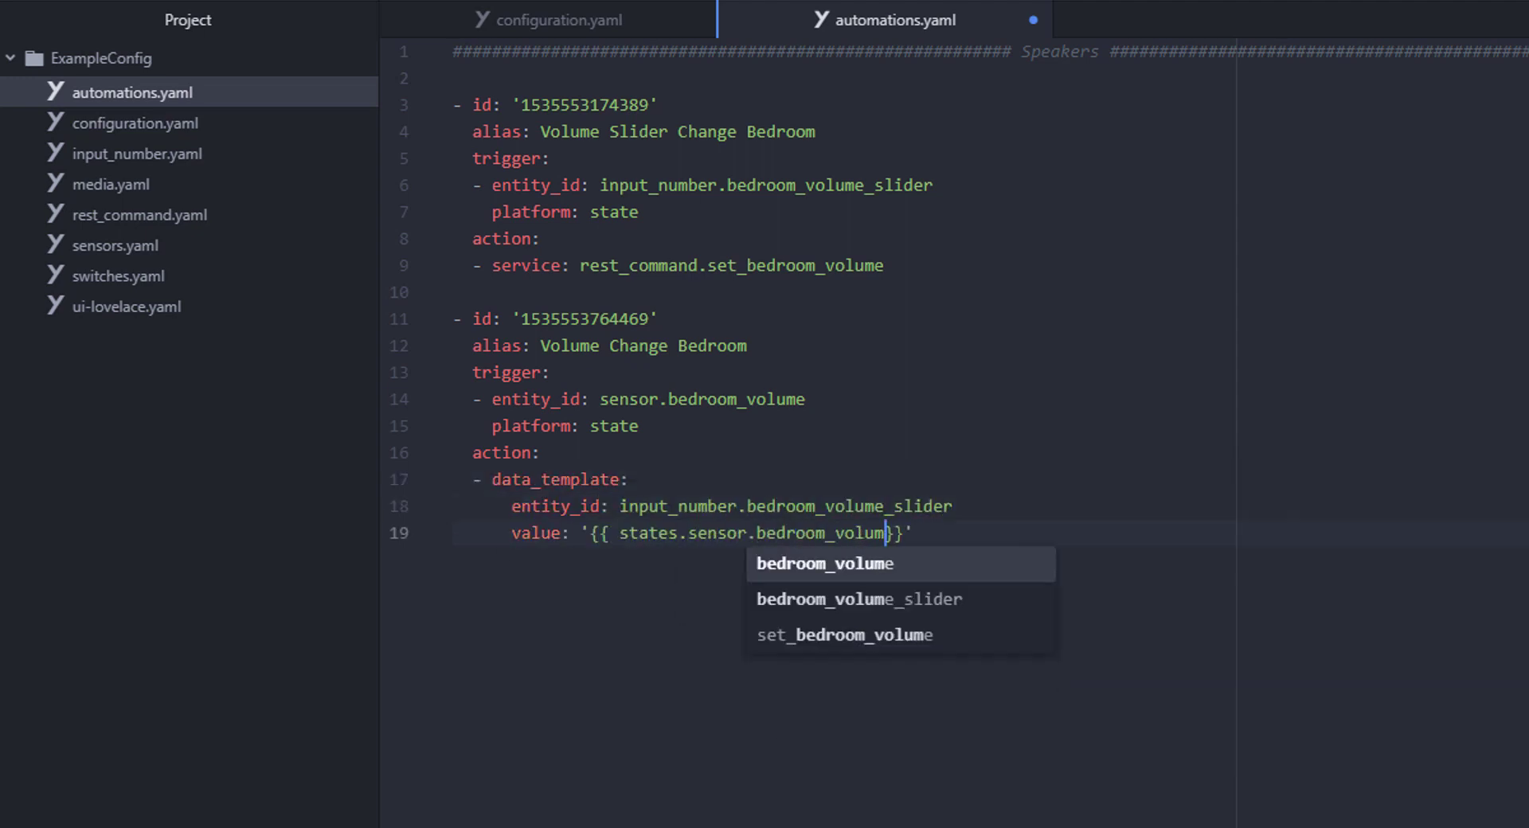
text(e_slider.state)
key(Return)
key(BackSpace)
text(service: input_number.set_value)
key(Return)
key(Return)
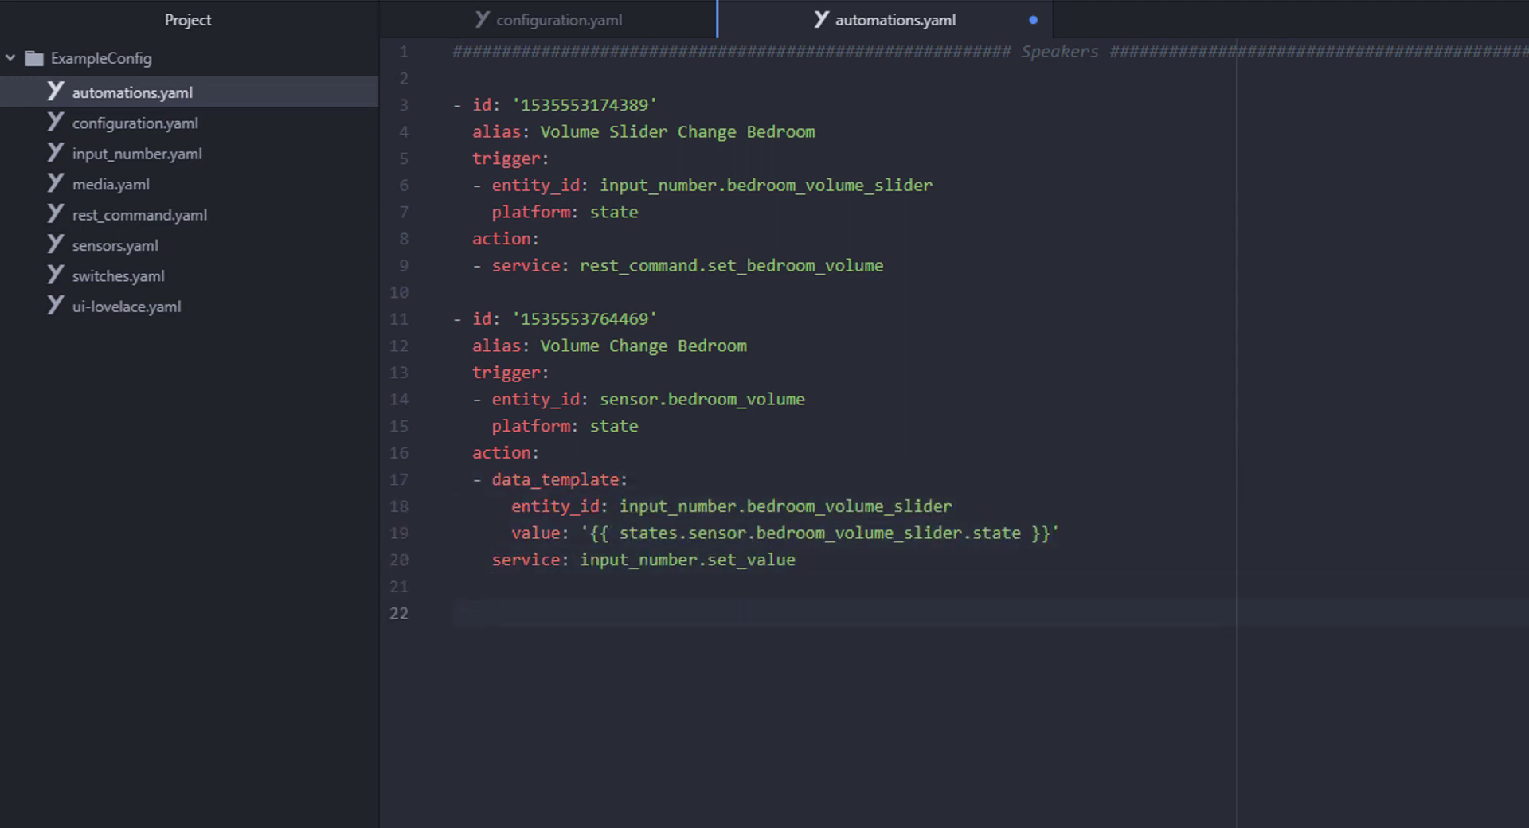
- Save automations.yaml and close its tab
key(ctrl+s)
scroll(598, 613, down, 20)
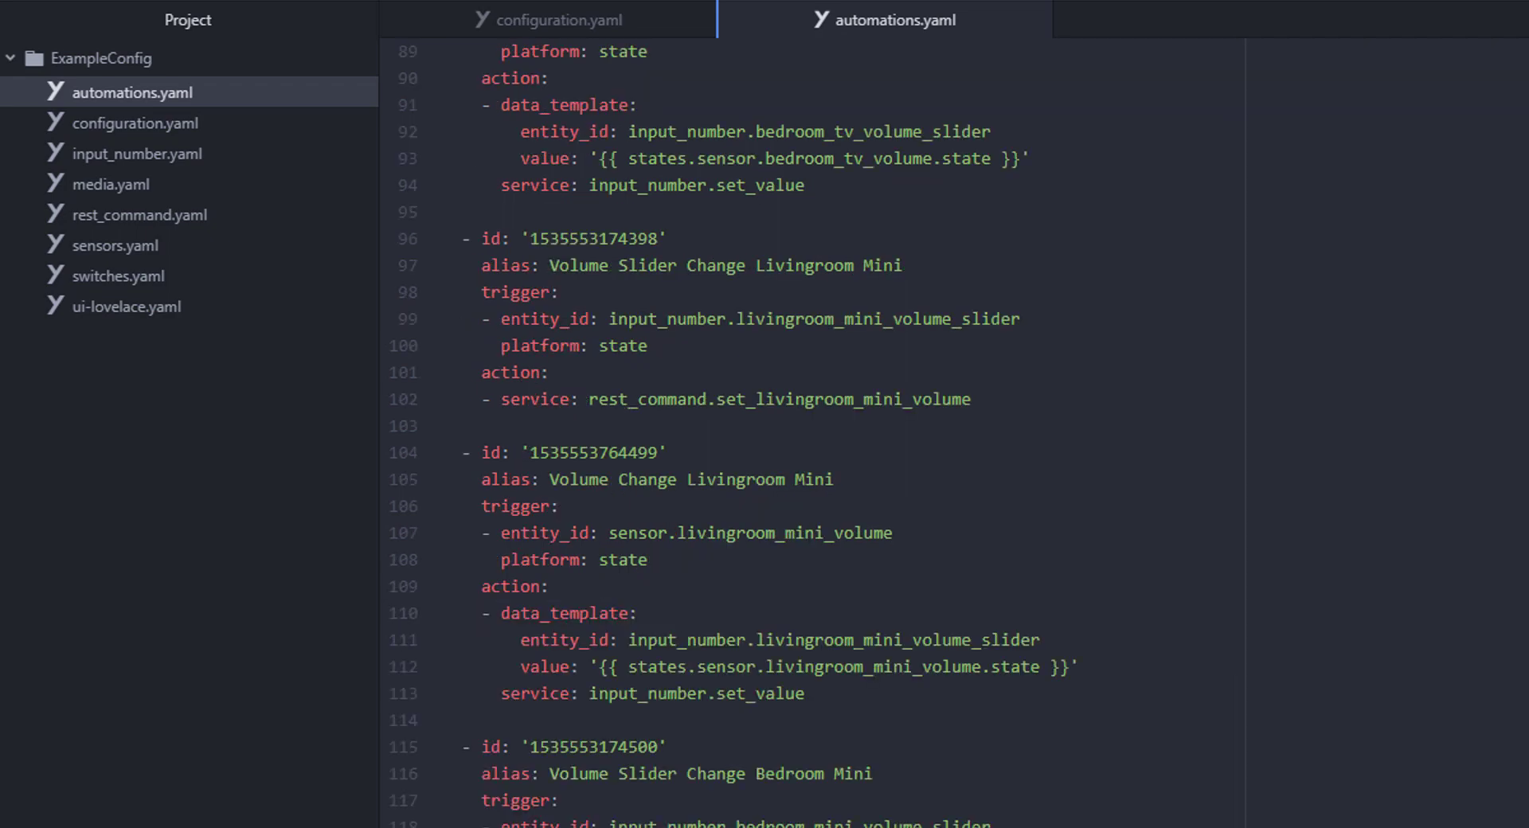
key(ctrl+s)
scroll(730, 430, up, 1)
key(ctrl+w)
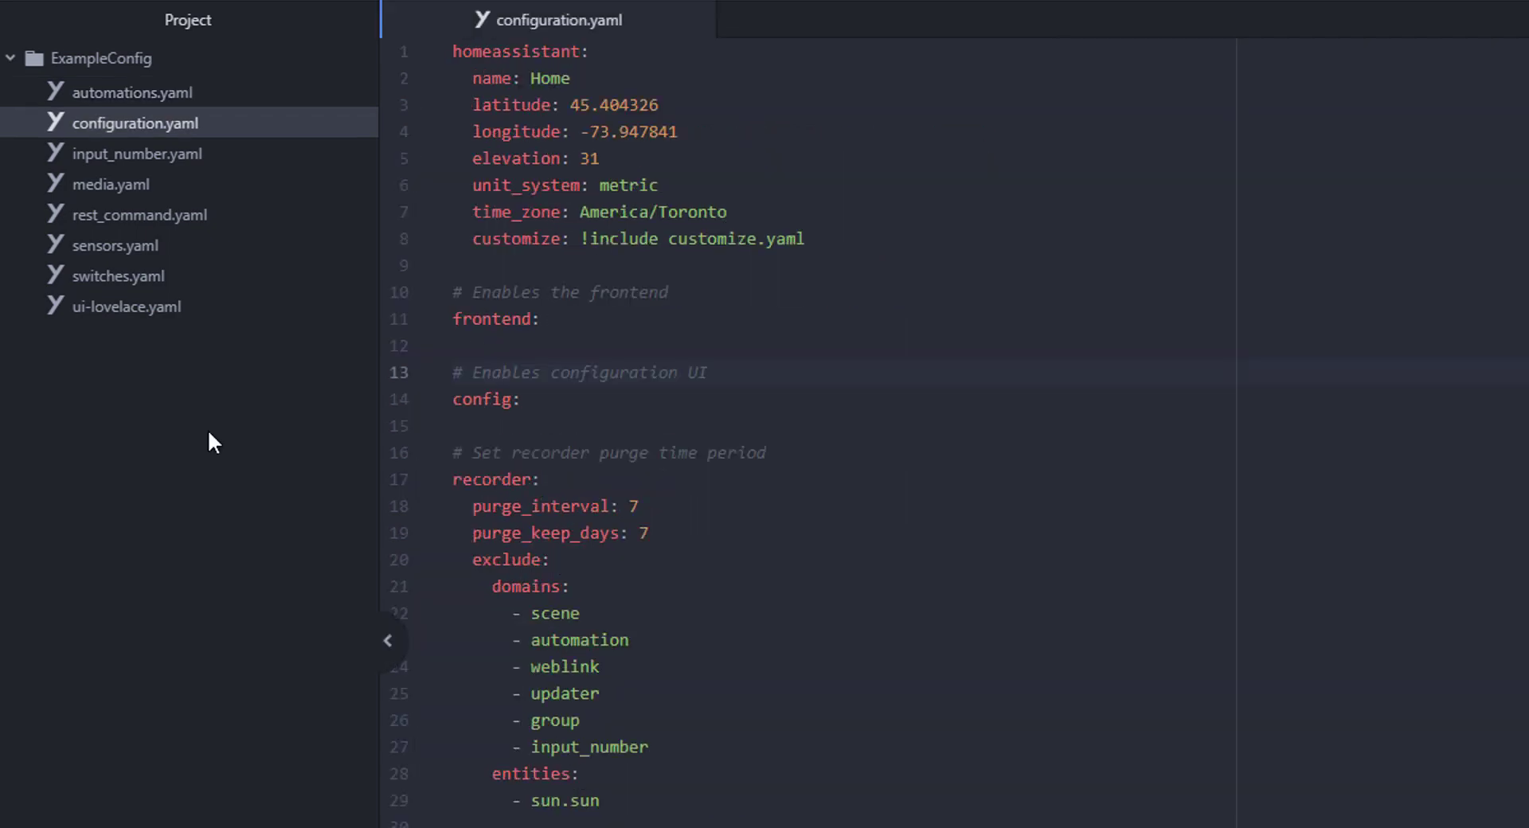
- In ui-lovelace.yaml, add a Music Server header and a Music view with icon mdi:library-music
click(126, 307)
text(################################## Music Server #############################################)
key(Return)
text(- title: Music)
key(Return)
text(icon: mdi:library-music)
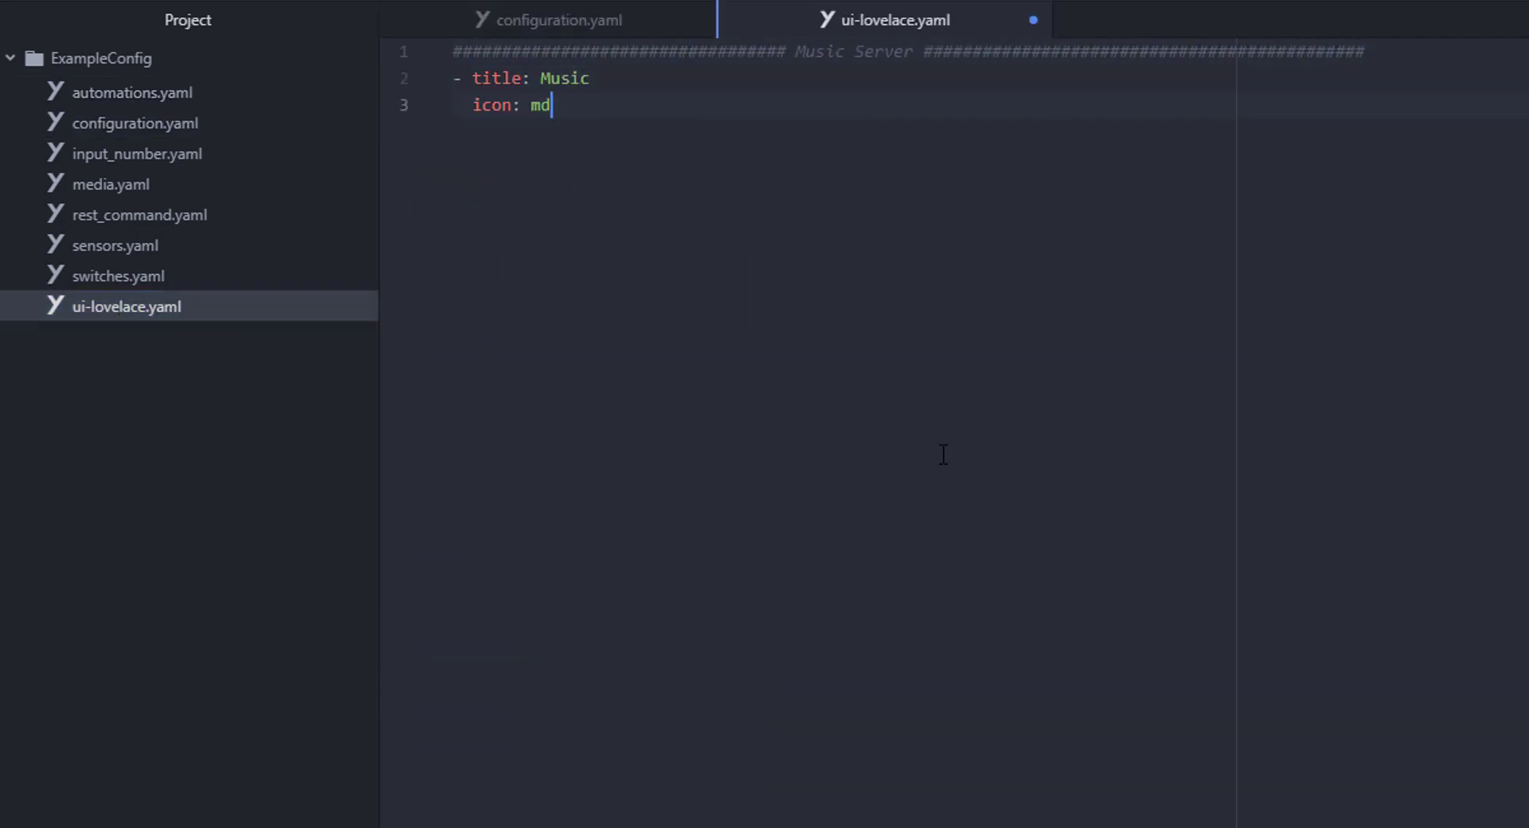
key(Return)
text(cards:)
- Add a media-control card titled Music Server for media_player.music_server, save, and start playback
key(Return)
key(Return)
text(- type: media-control)
key(Return)
text(title: Music Server)
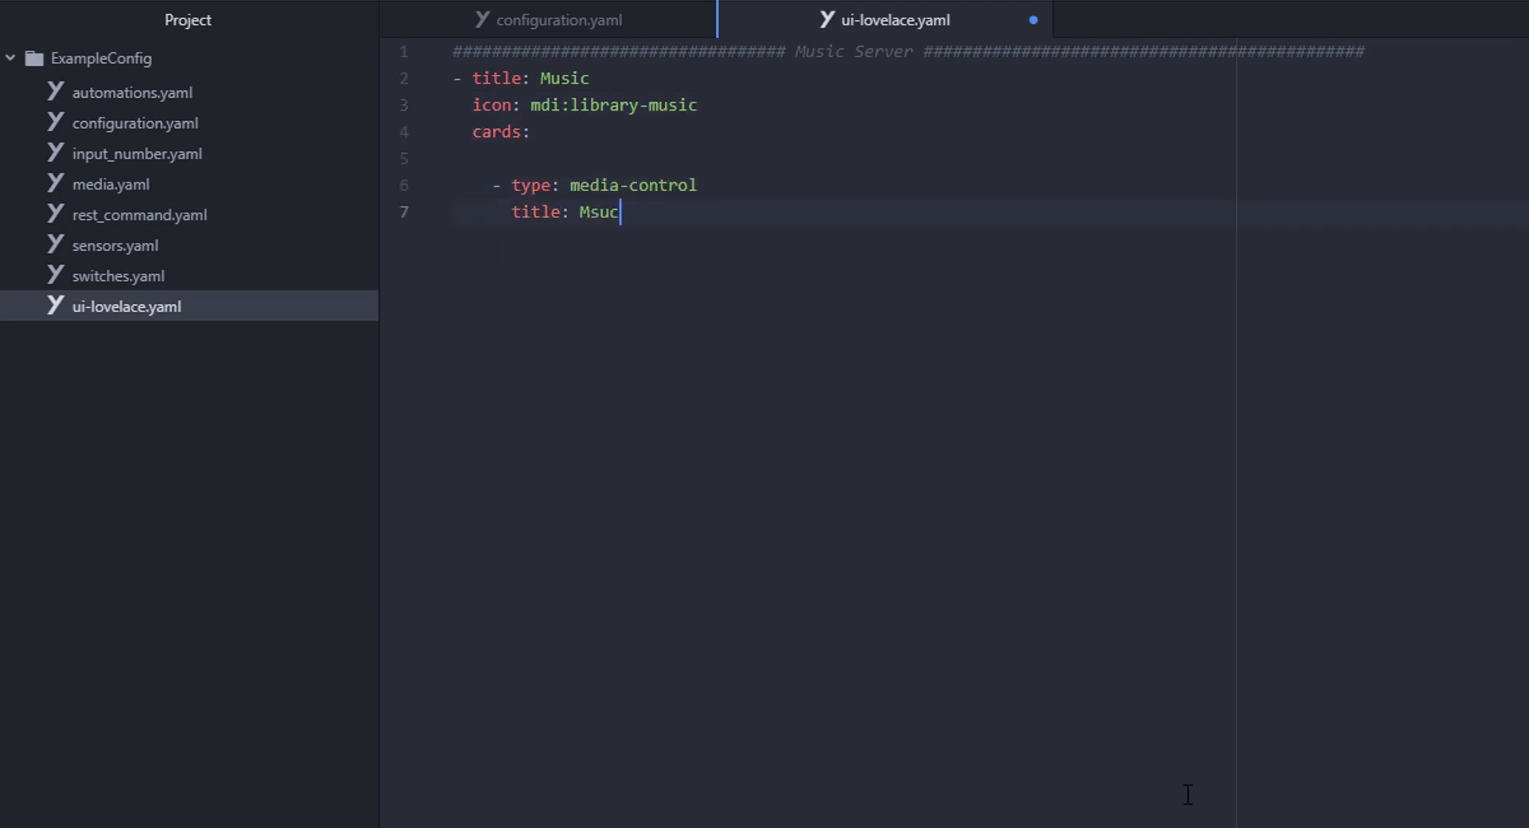
key(Return)
text(entity: media_player.music_server)
key(ctrl+s)
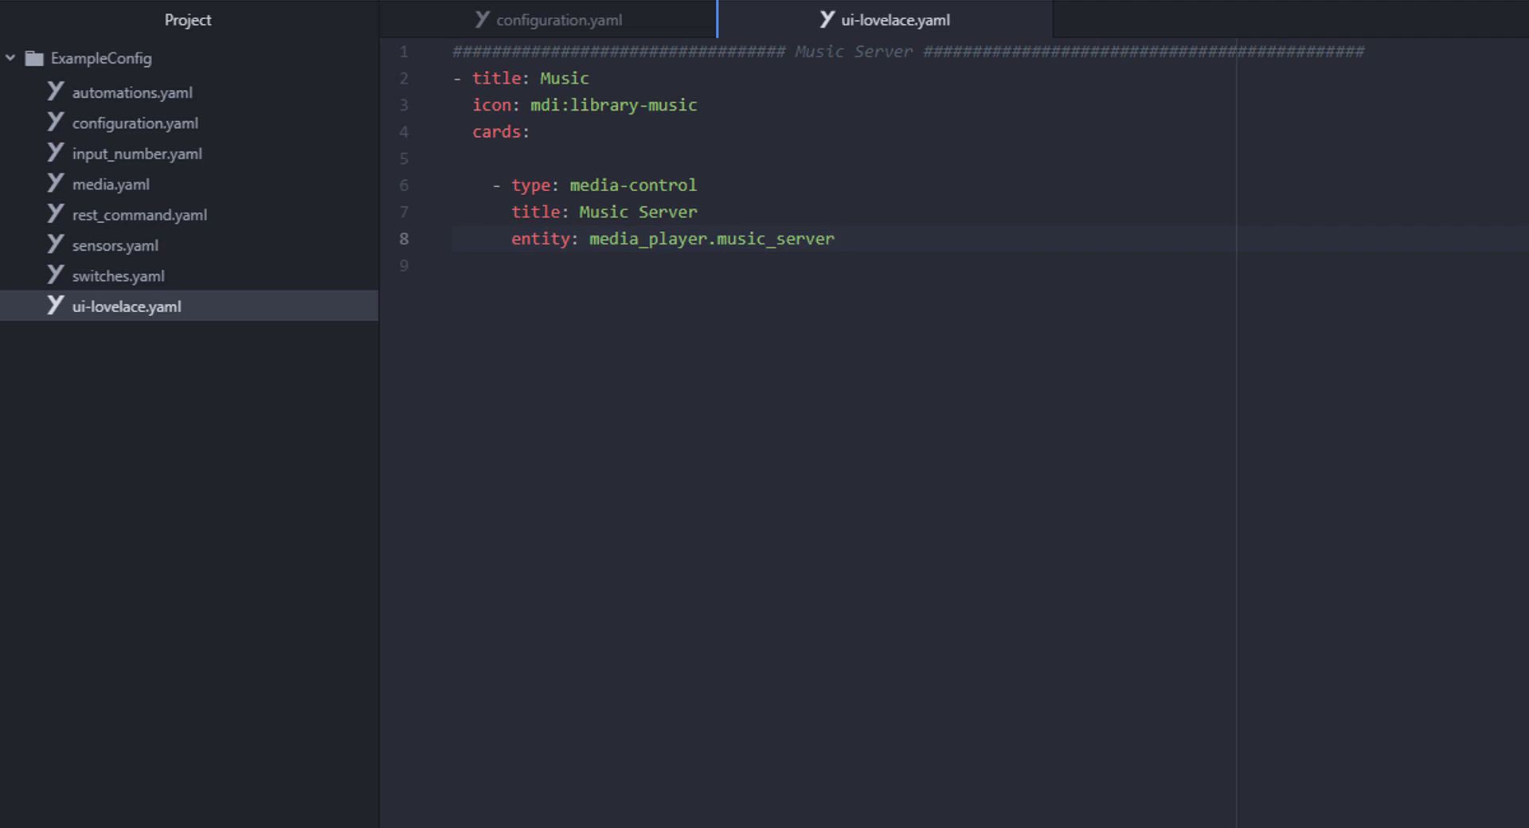
click(452, 51)
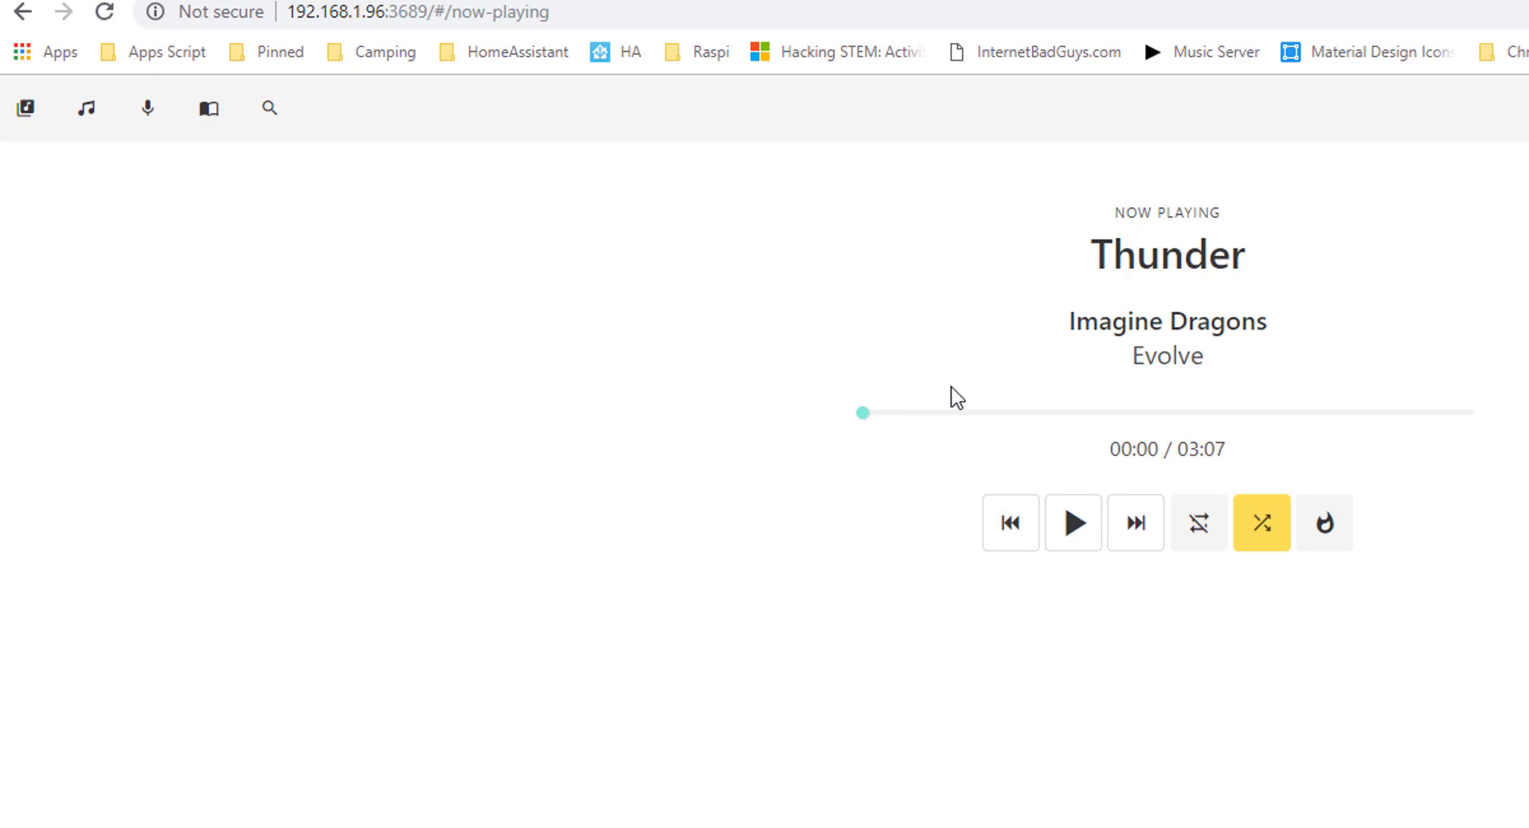
click(1096, 523)
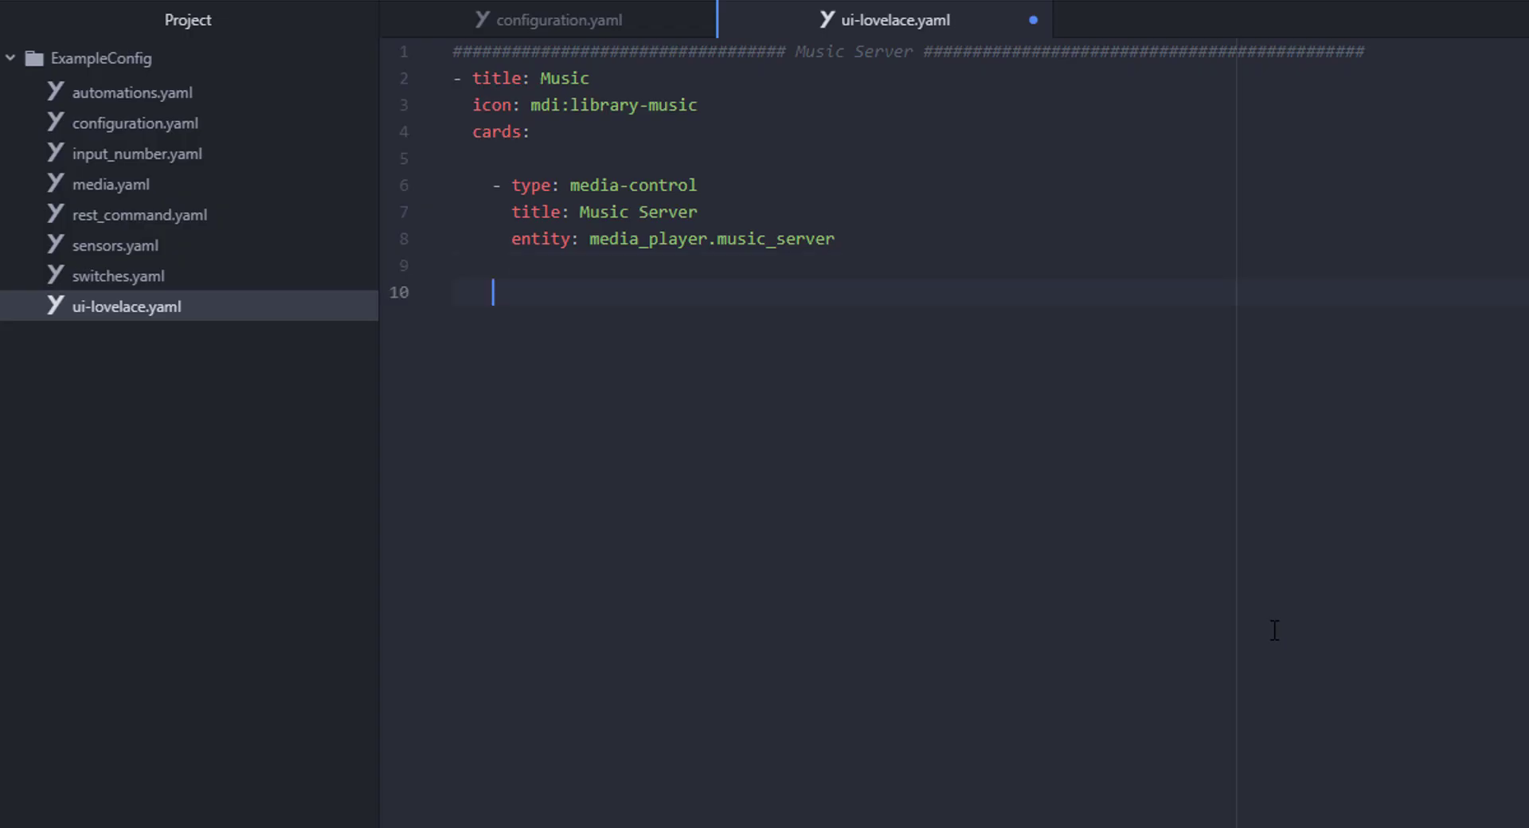
- Add a '# Speakers' conditional card shown when media_player.music_server is "playing"
text(- type: conditional)
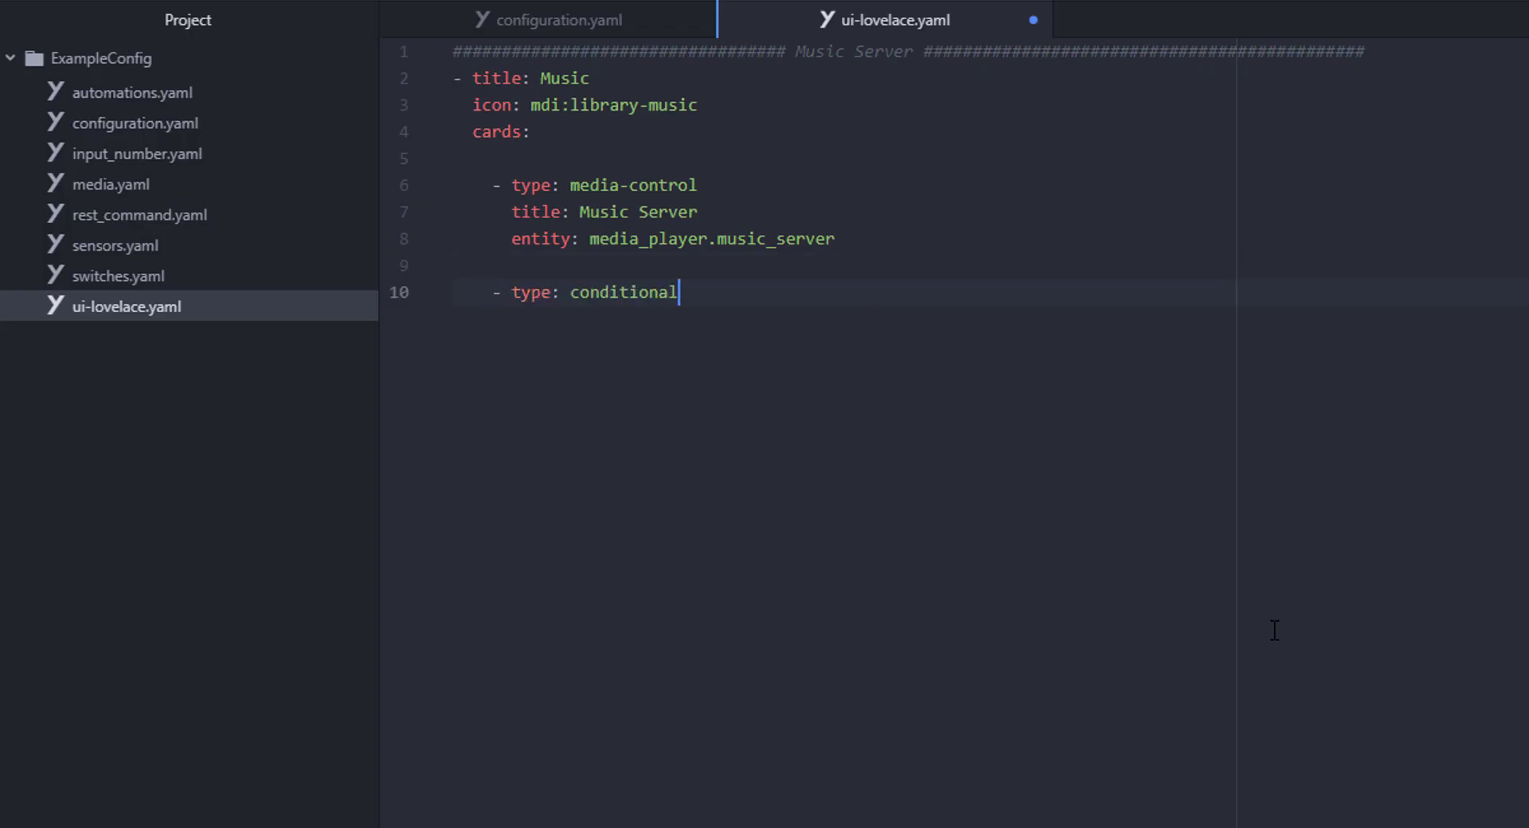
key(ctrl+shift+Return)
text(# Speakers)
key(Down)
key(End)
key(Return)
text(conditions:)
key(Return)
text(- entity: media_player.music_server)
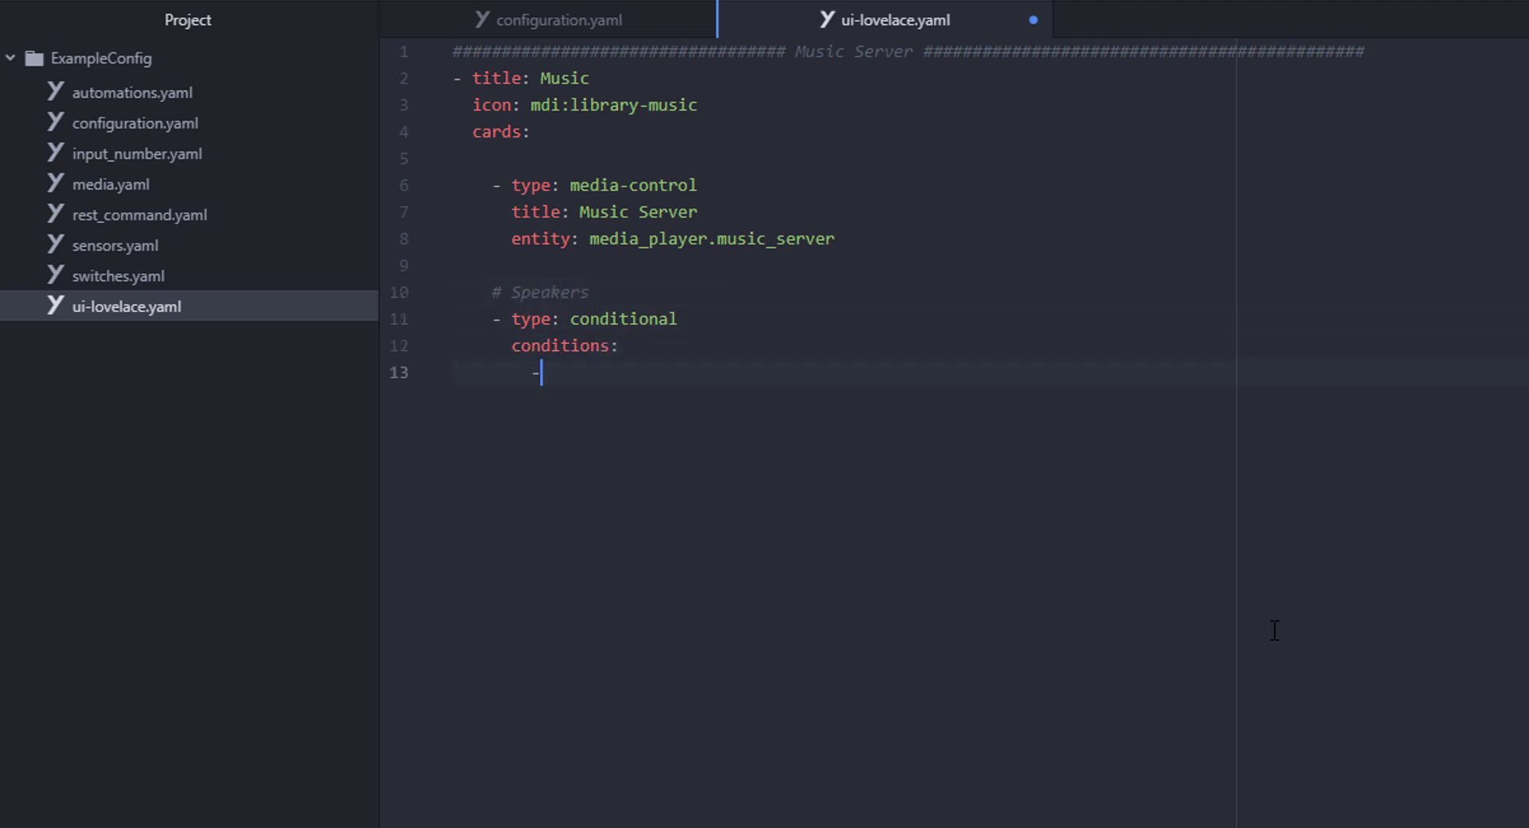
key(Return)
text(state: "playing")
key(Return)
key(BackSpace)
key(BackSpace)
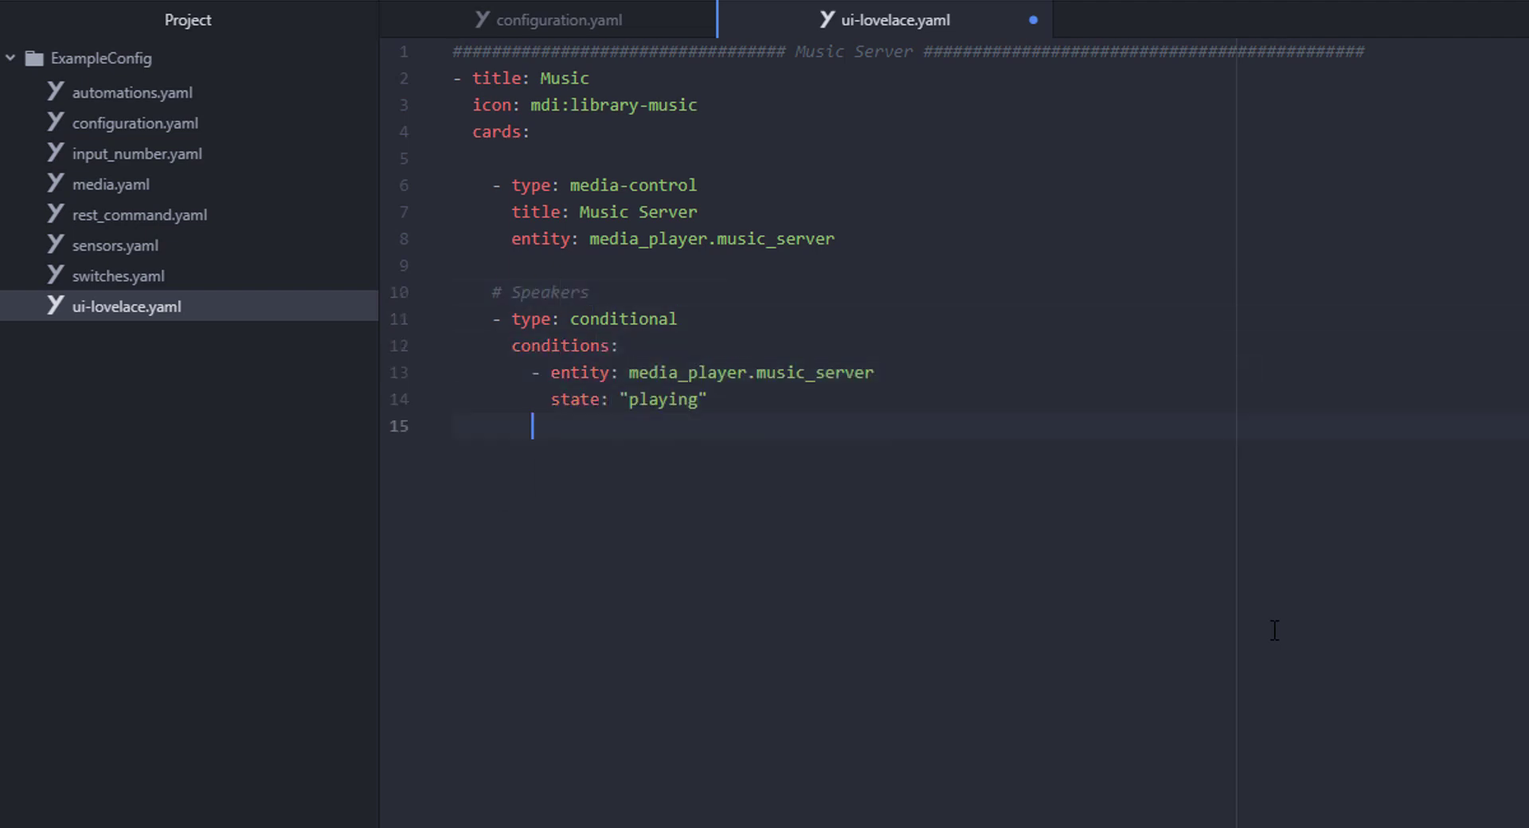
- Define its inner entities card titled Speakers, header toggle off, column width 50%
text(card:)
key(Return)
text(type: entities)
key(Return)
text(title: Speakers)
key(Return)
text(show_header_toggle: false)
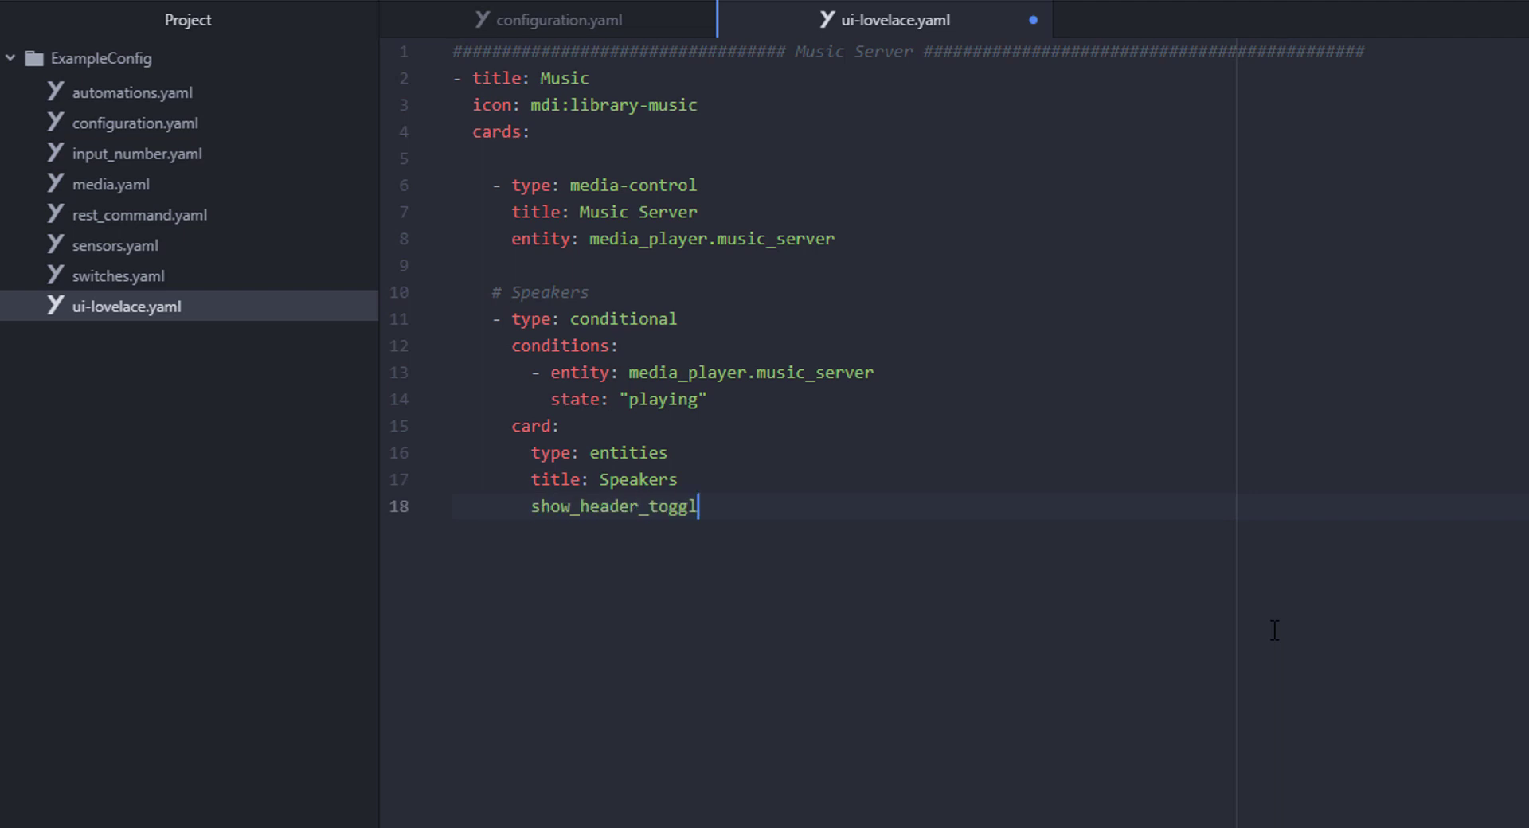
key(Return)
text(column_width: 50%)
key(Return)
text(entities:)
- List switch.bedroom_speakers as Bedroom (mdi:airplay, toggle) and the slider as Bedroom Volume, then save
key(Return)
text(- entity: switch.bedroom_speakers)
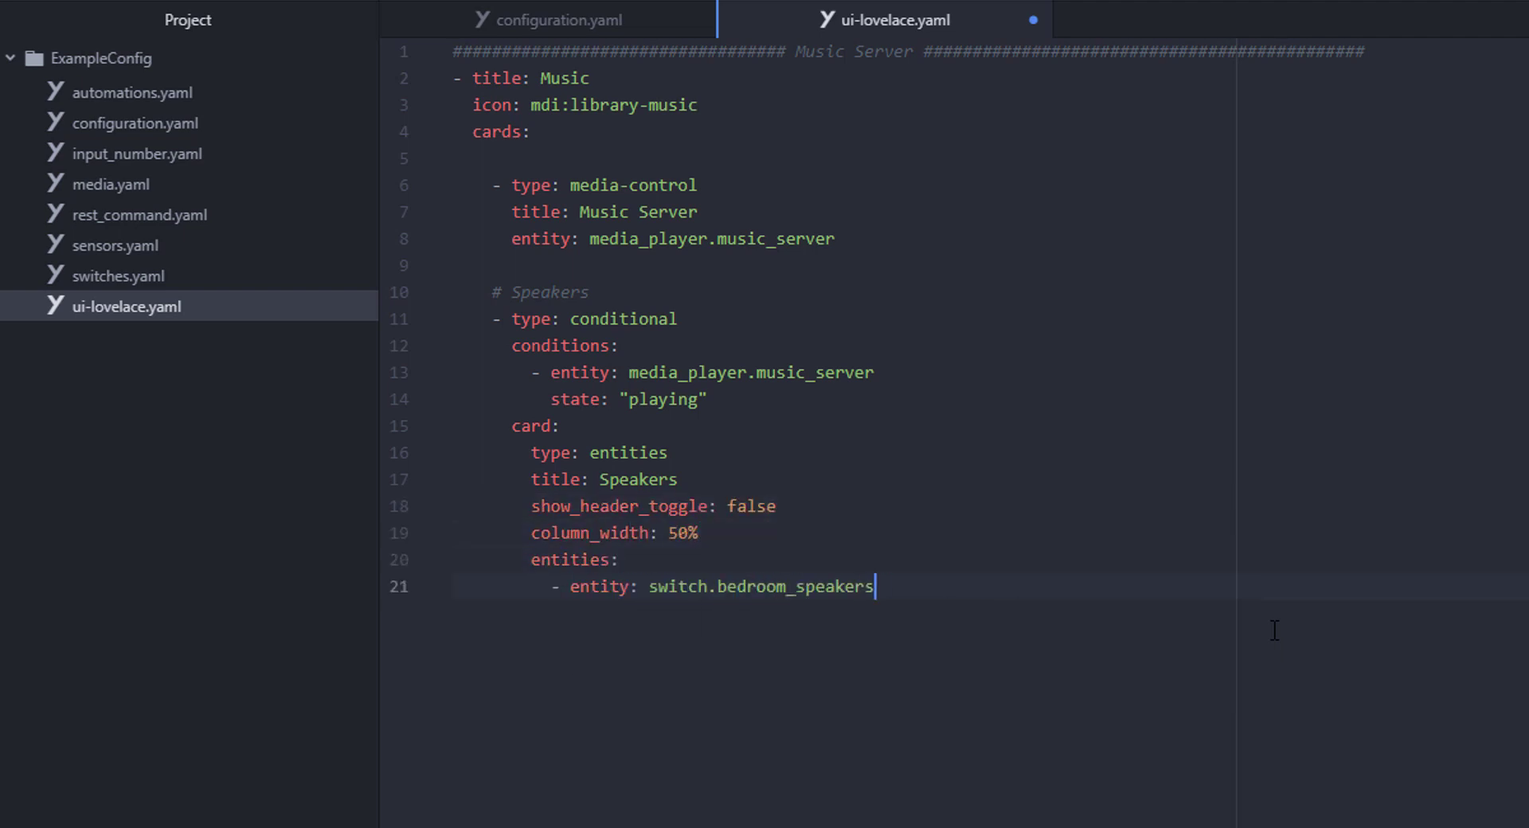
key(Return)
text(name: Bedroom)
key(Return)
text(icon: mdi:airplay)
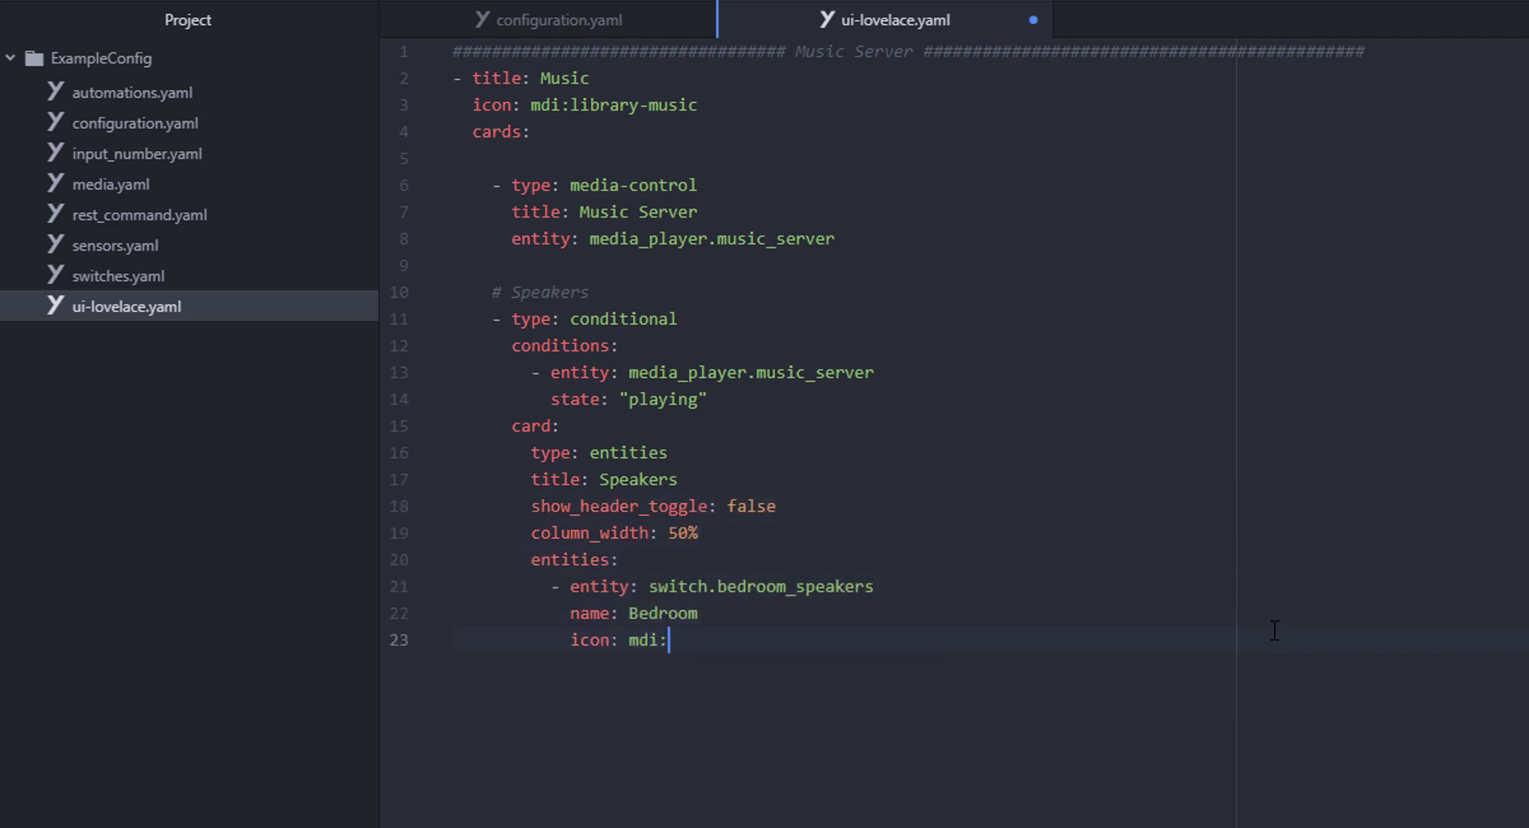
key(Return)
text(tap_action: toggle)
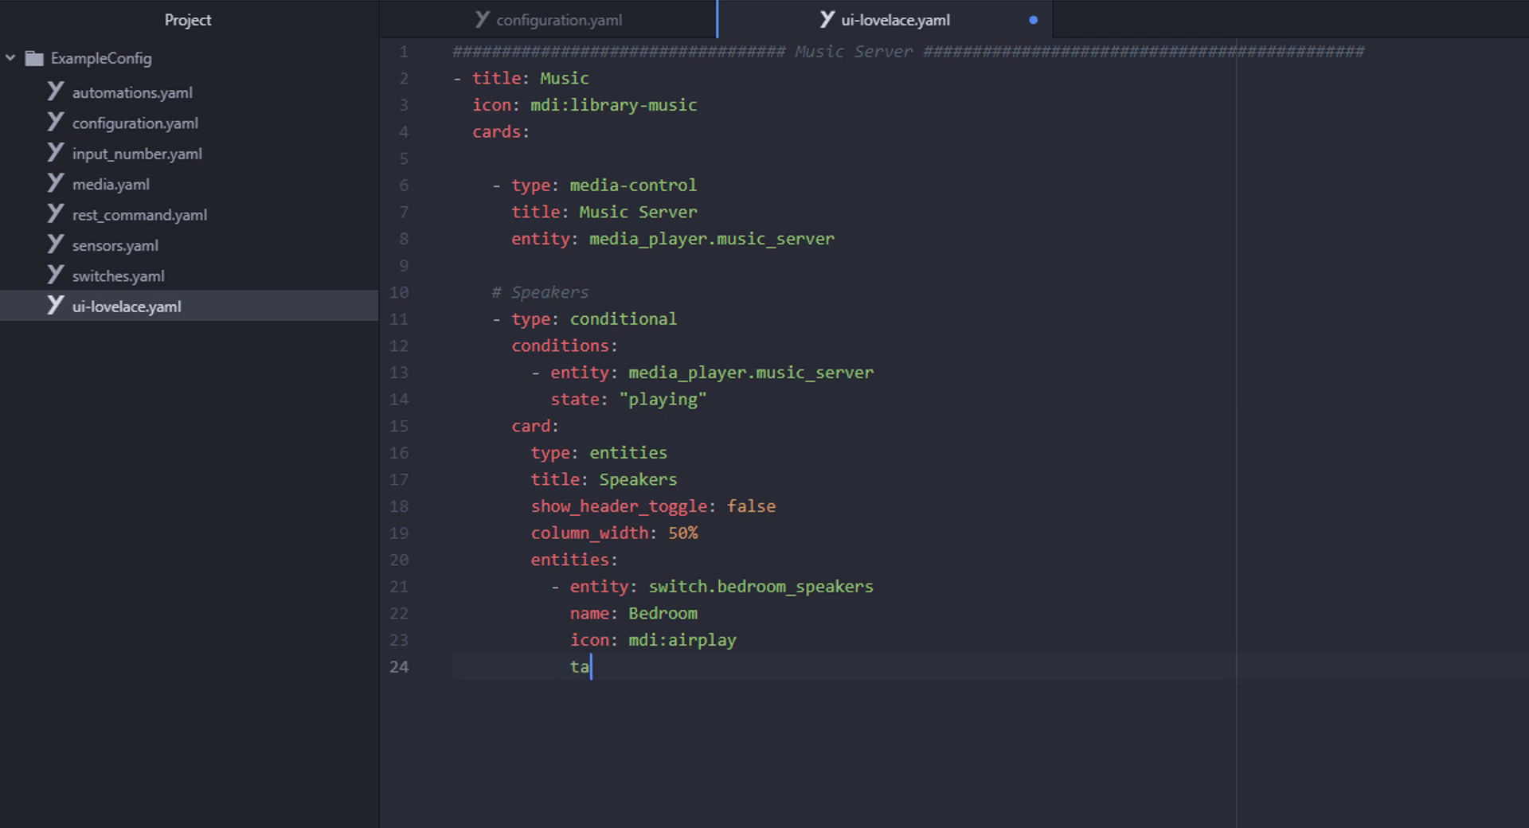
key(Return)
key(BackSpace)
text(- entity: input_number.bedroom_volume_slider)
key(Return)
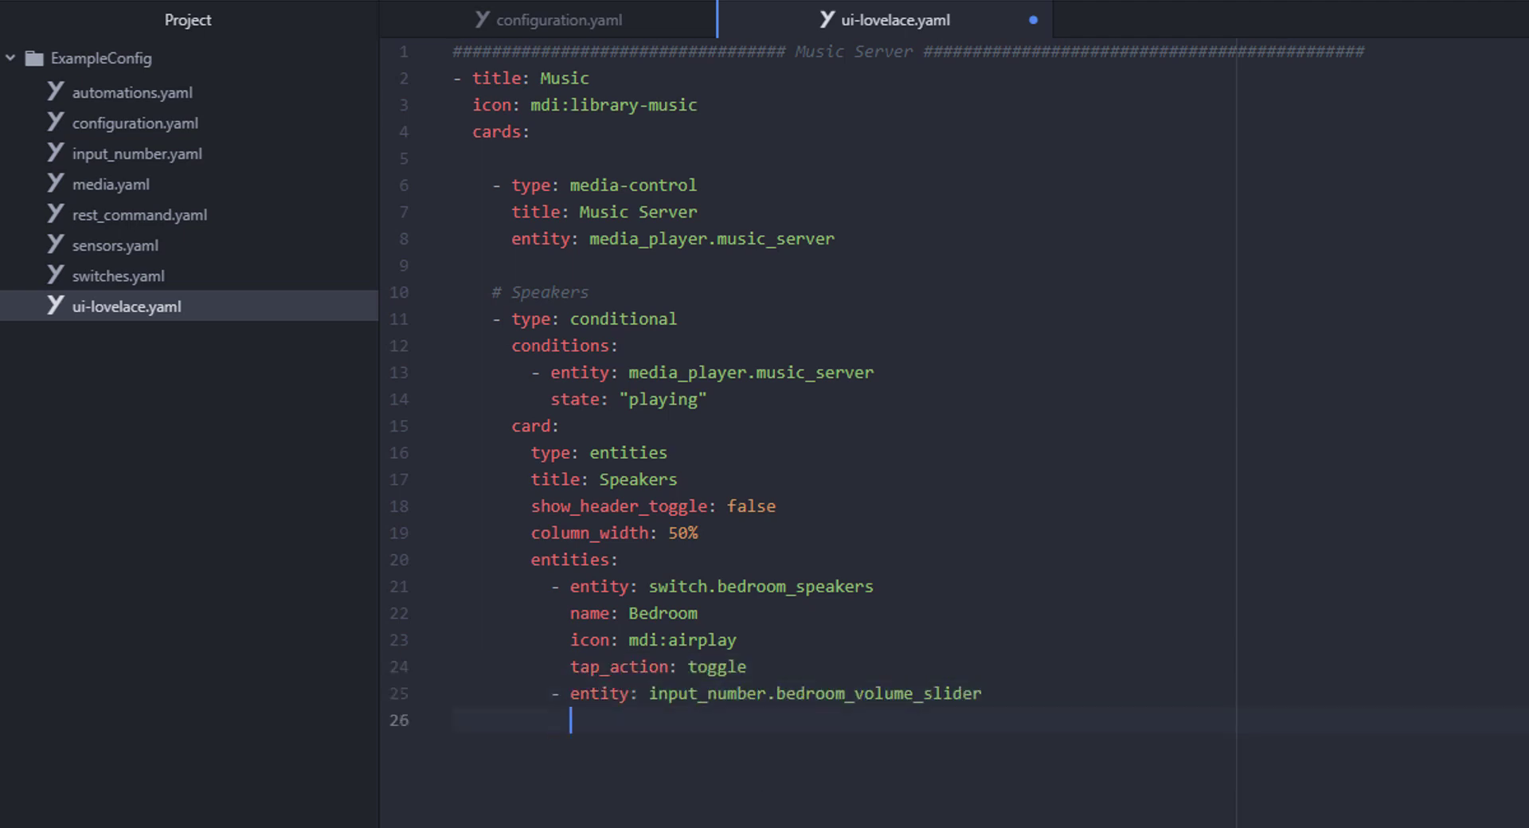
text(name: Bedroom Volume)
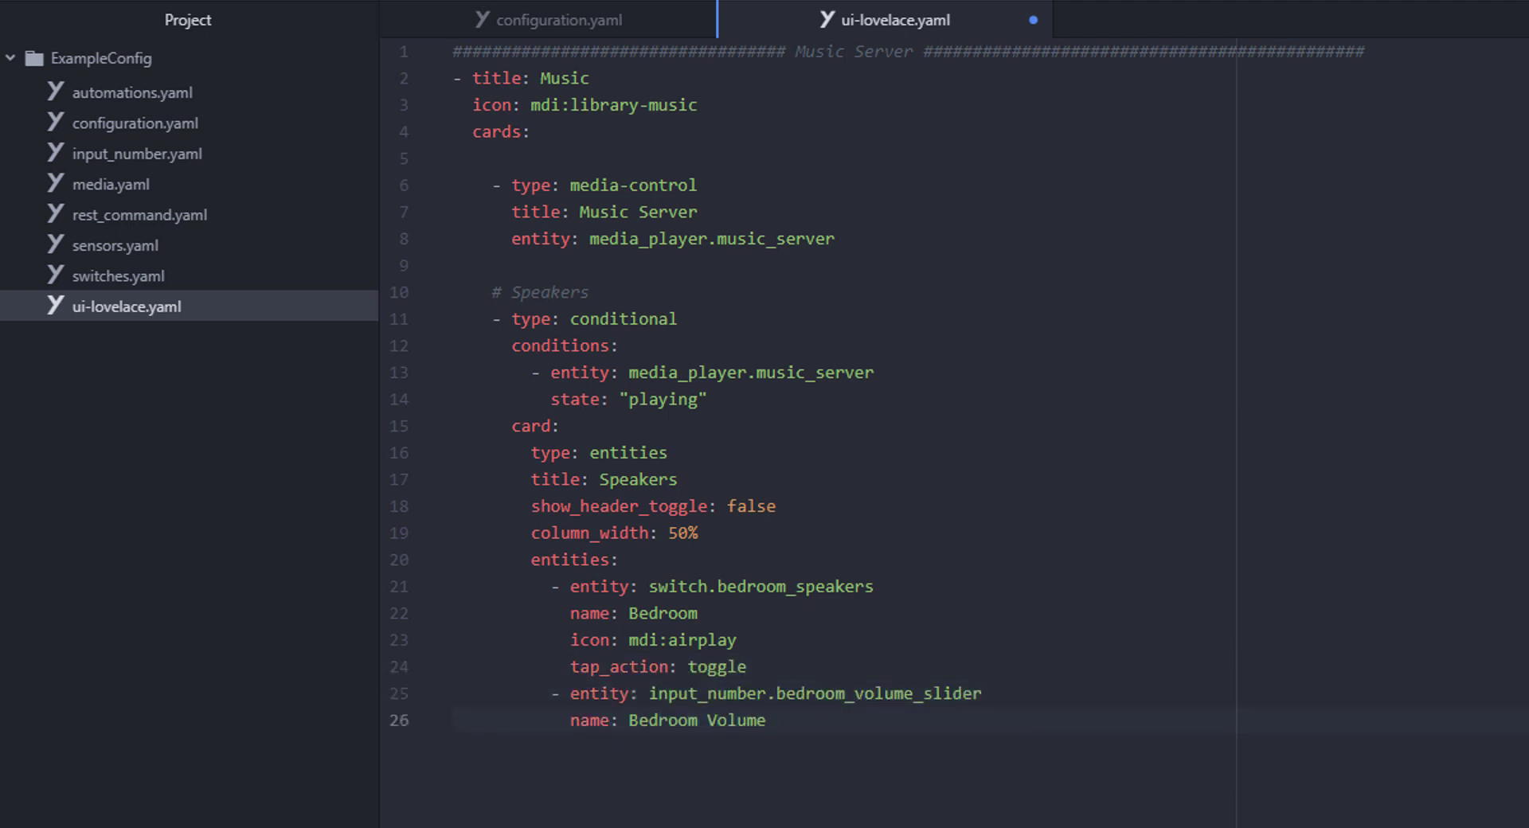
key(ctrl+s)
- Paste the Kitchen, Server and Nexus Player speaker entries below
key(Return)
click(454, 748)
key(ctrl+v)
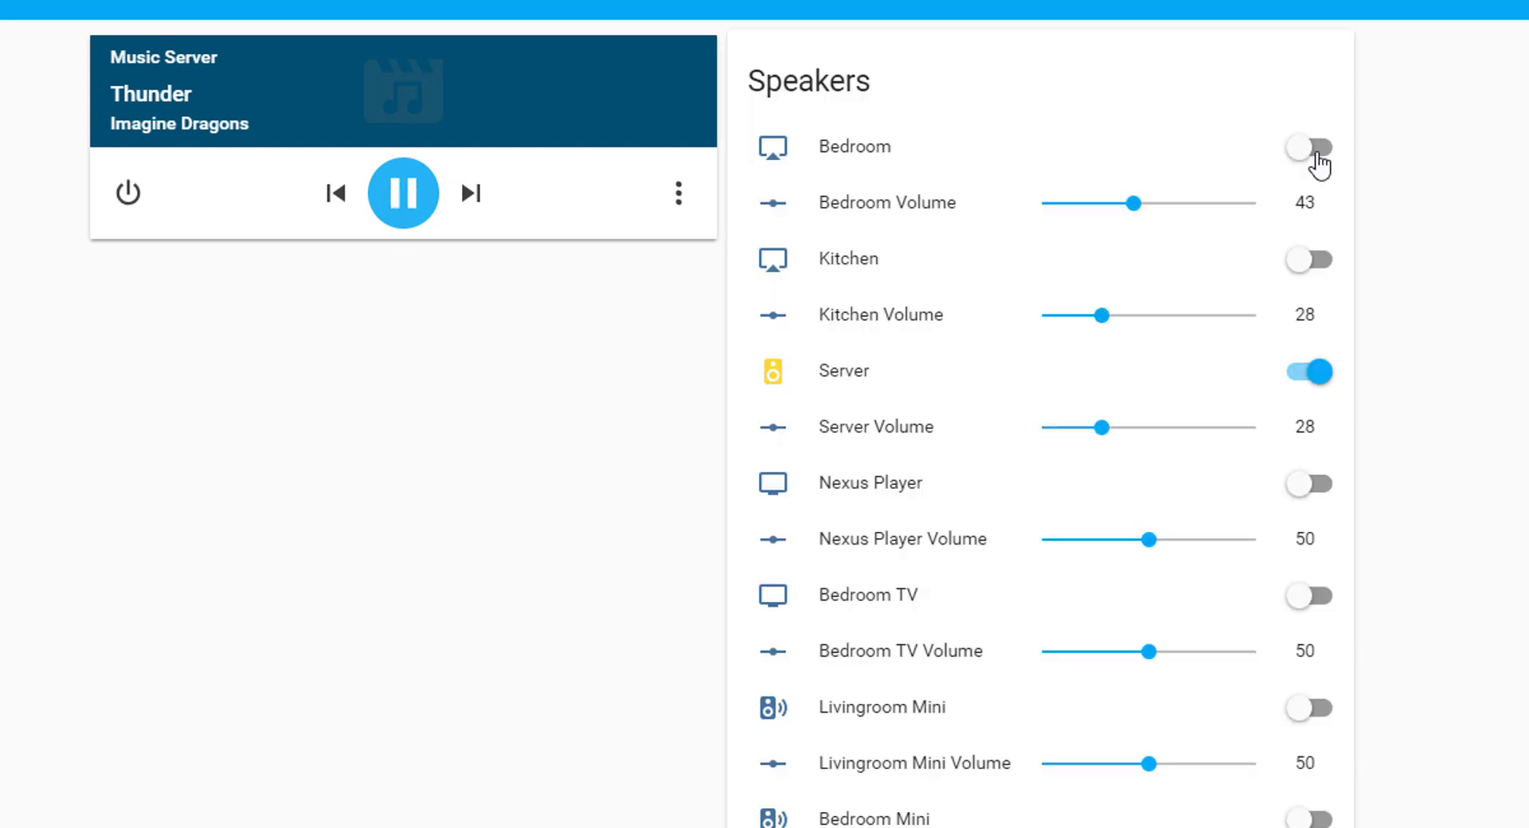
- Turn on the Kitchen speaker, raise its volume to 71, then lower it to 13
click(1307, 263)
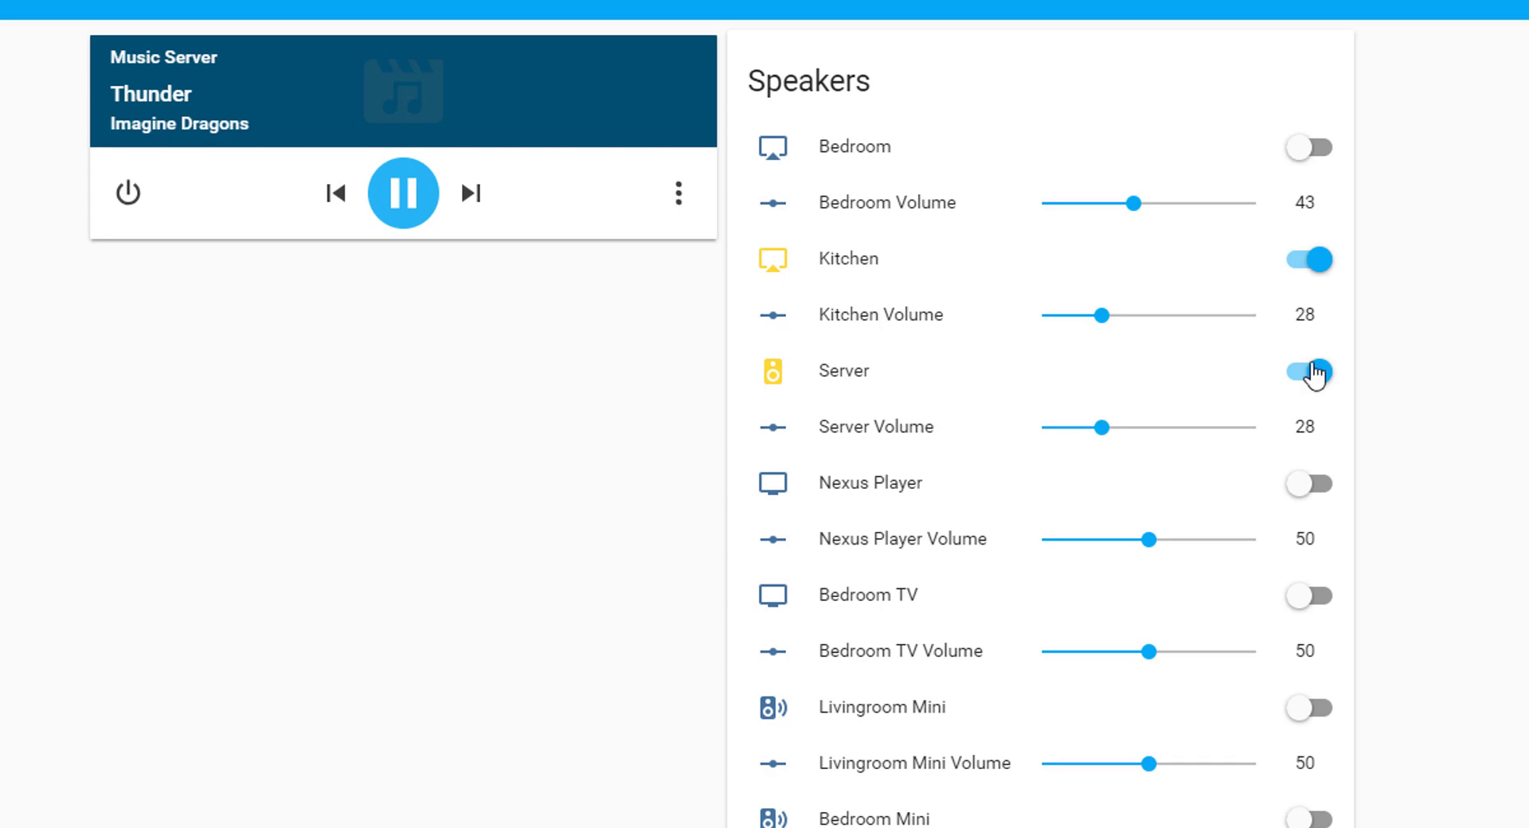
click(1199, 316)
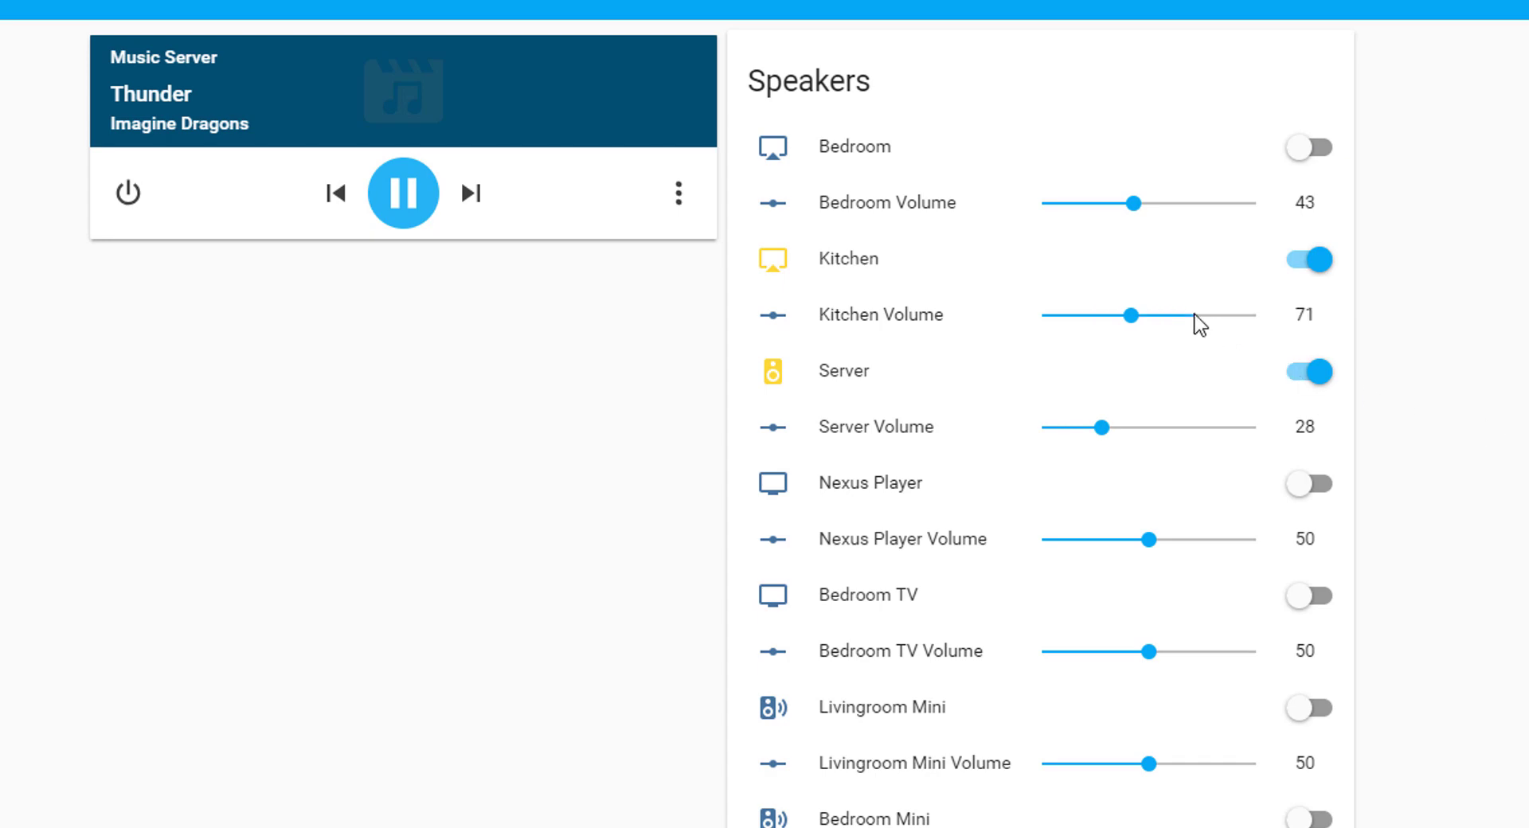
click(1070, 317)
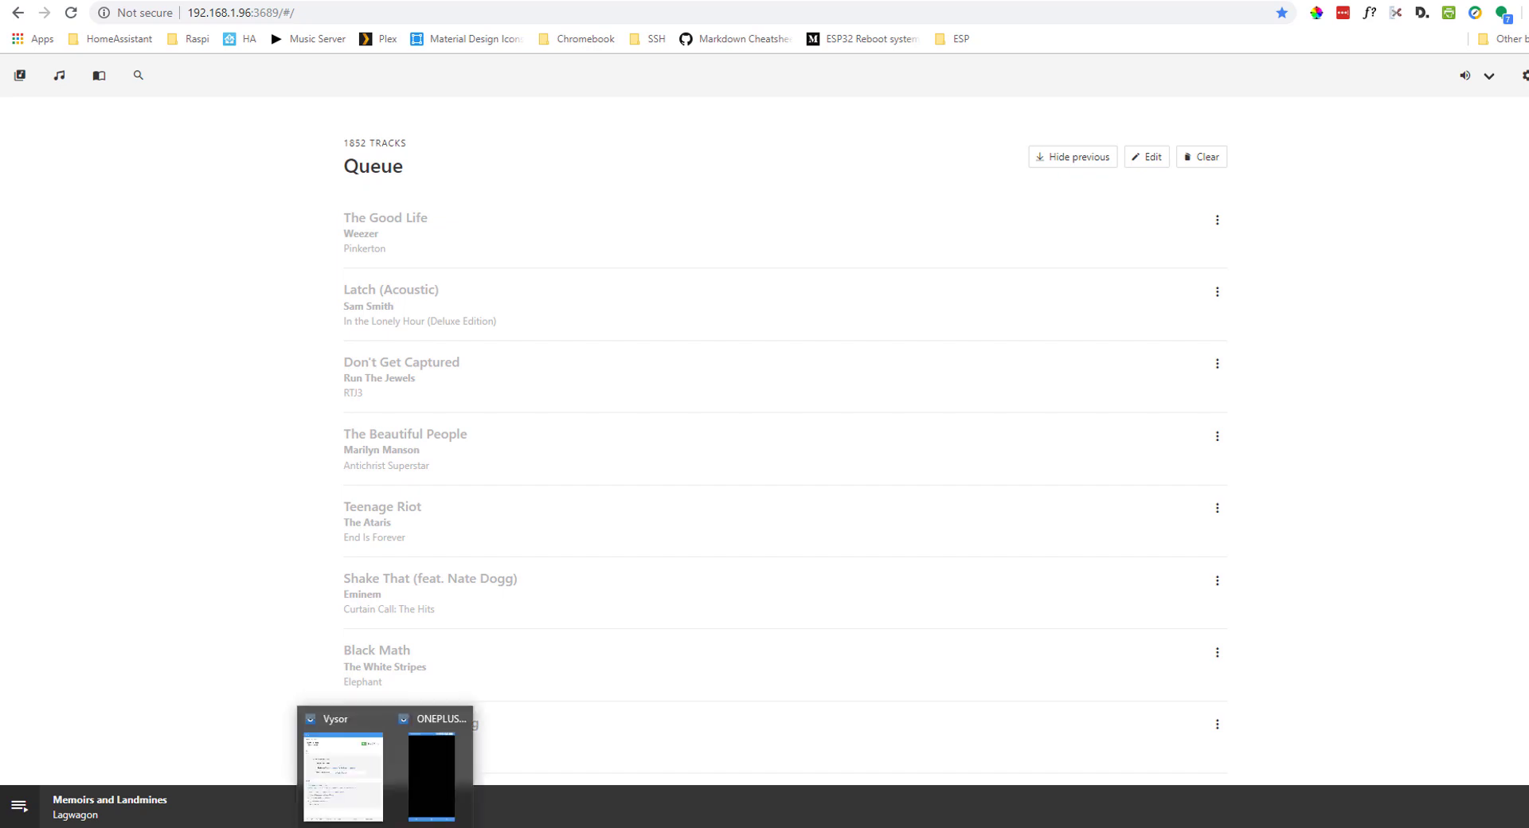
- On the Vysor-mirrored phone, launch Retune from the app drawer and tap Add Library
click(436, 773)
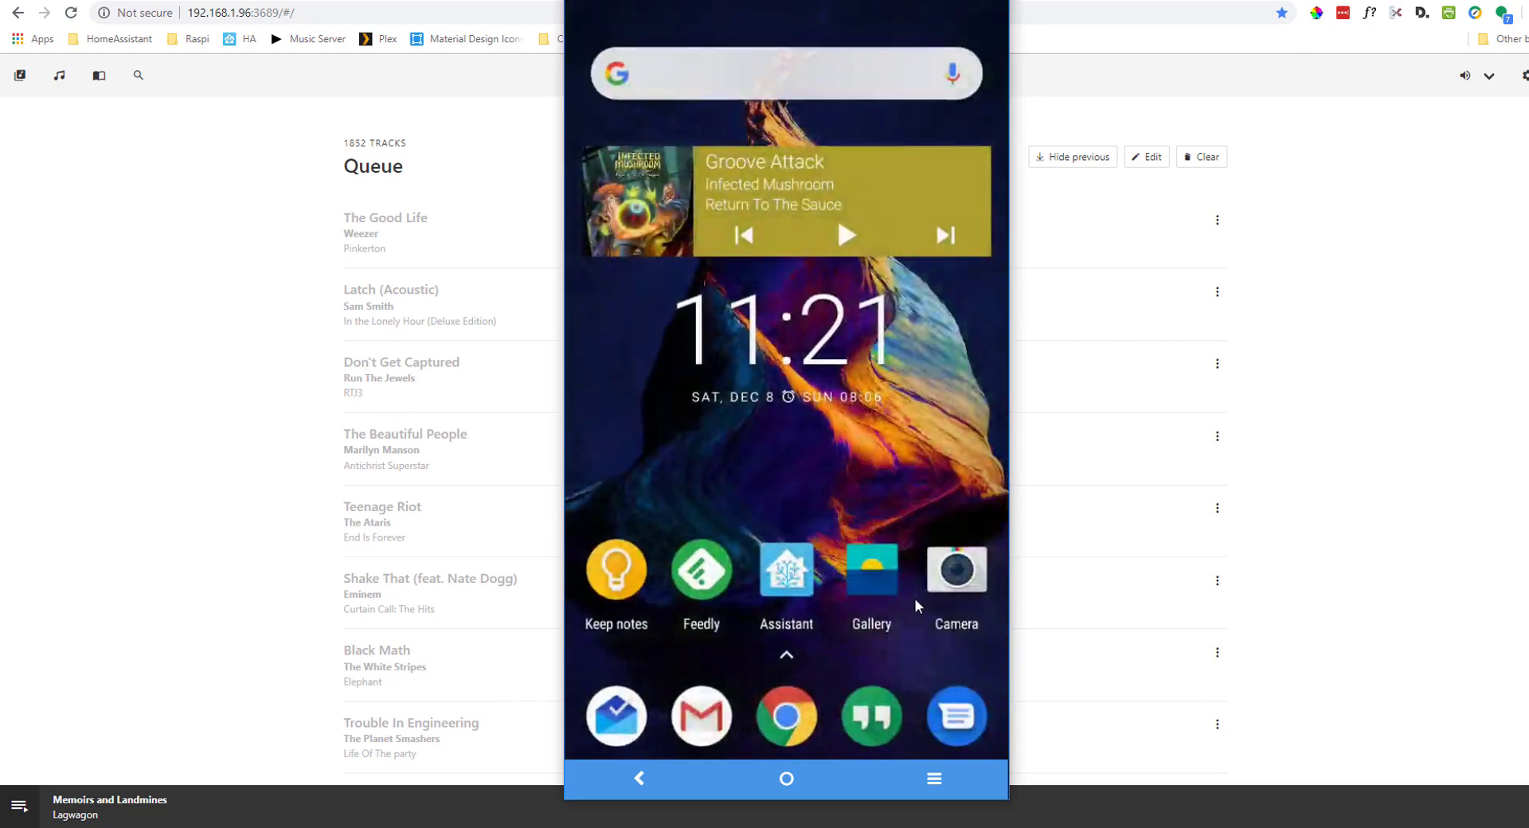
click(787, 655)
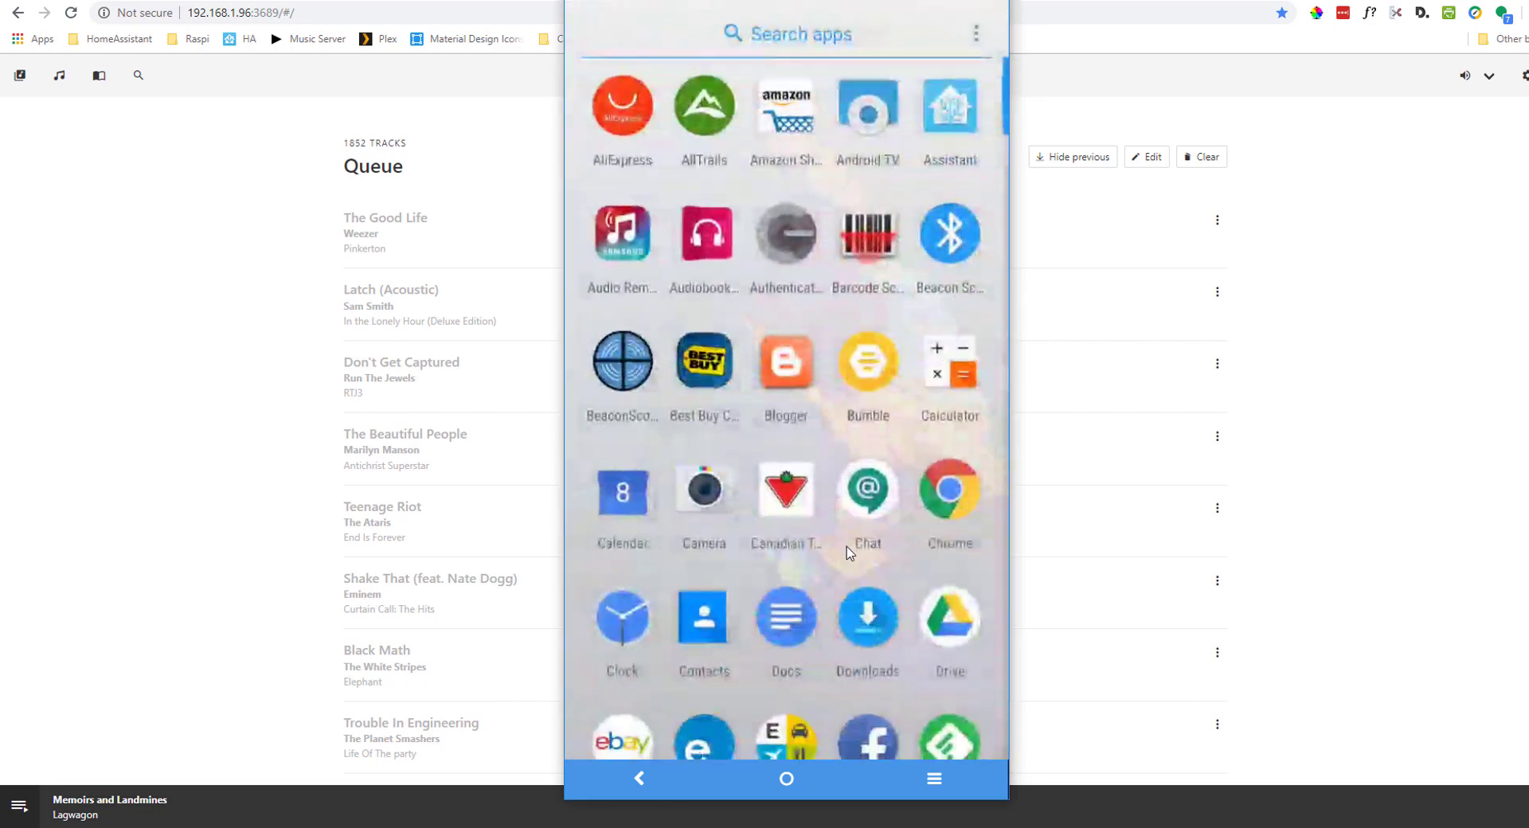
scroll(859, 541, down, 5)
scroll(859, 542, down, 2)
click(861, 485)
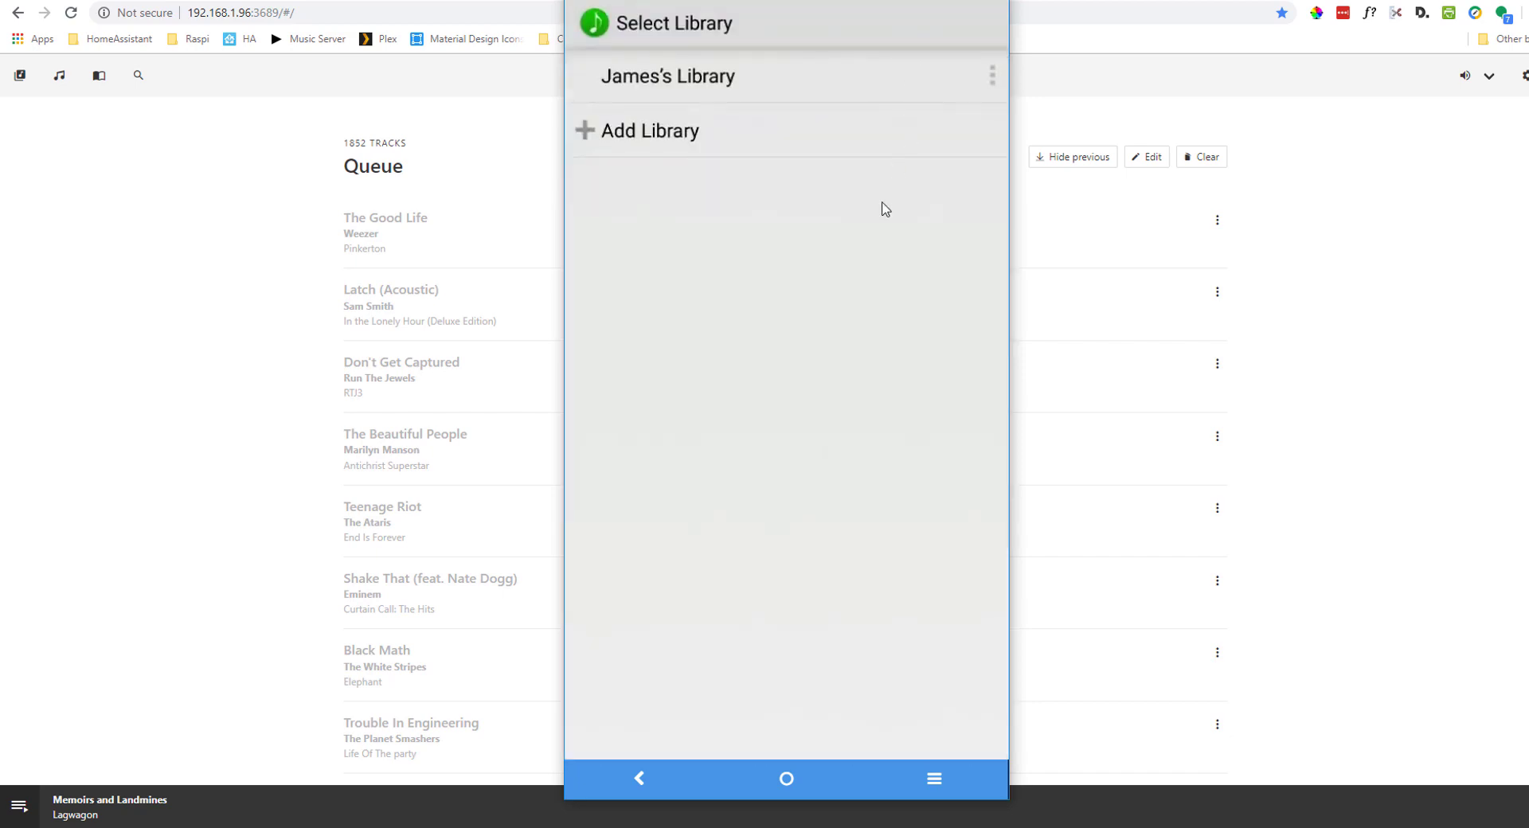
click(630, 132)
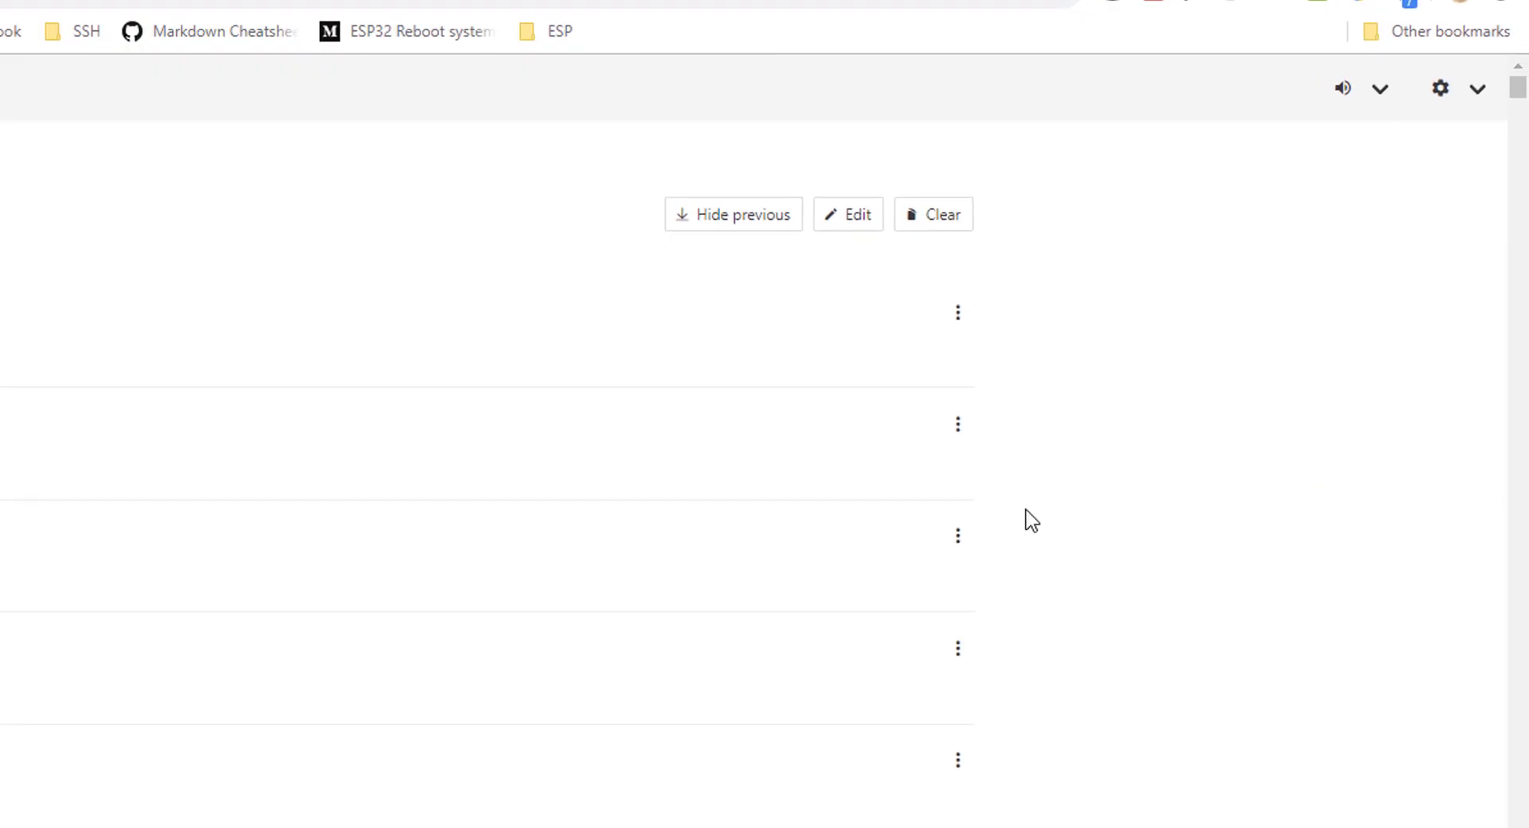
- In forked-daapd's Admin page, send the phone's four-digit code via Remote Pairing
click(1479, 90)
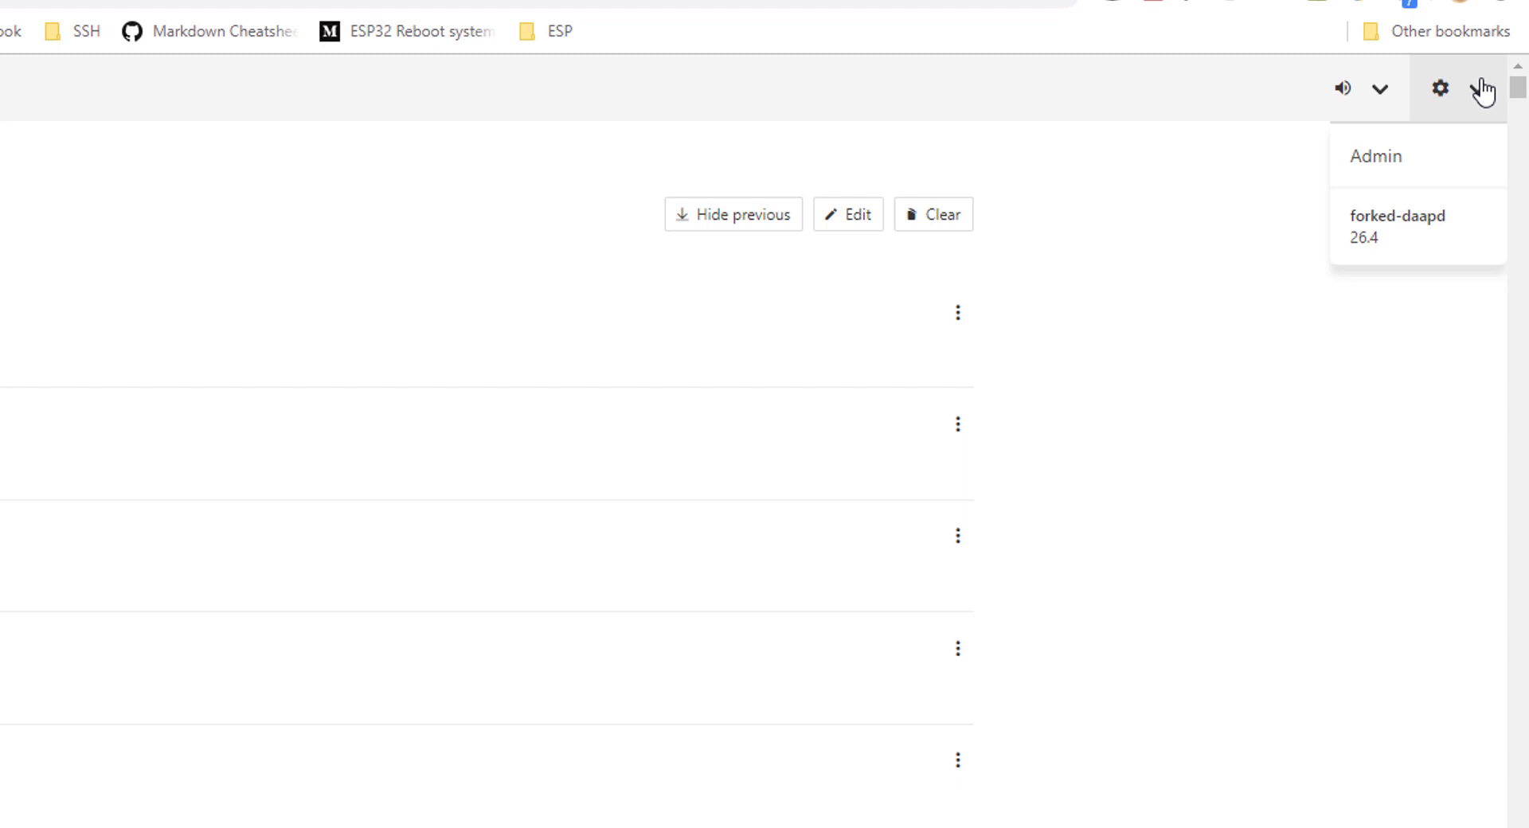
click(1397, 172)
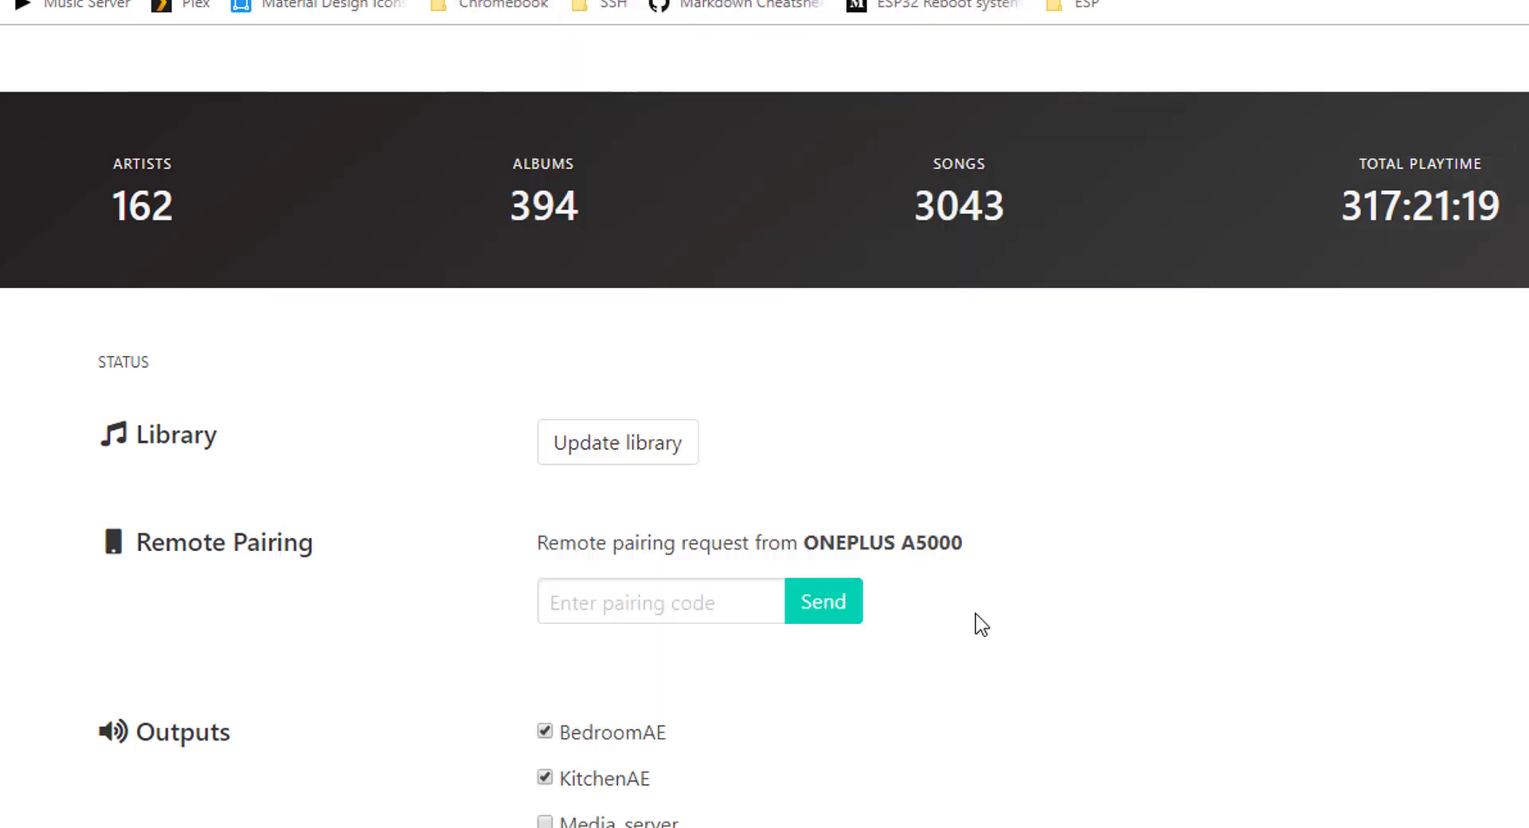
click(714, 613)
text(7579)
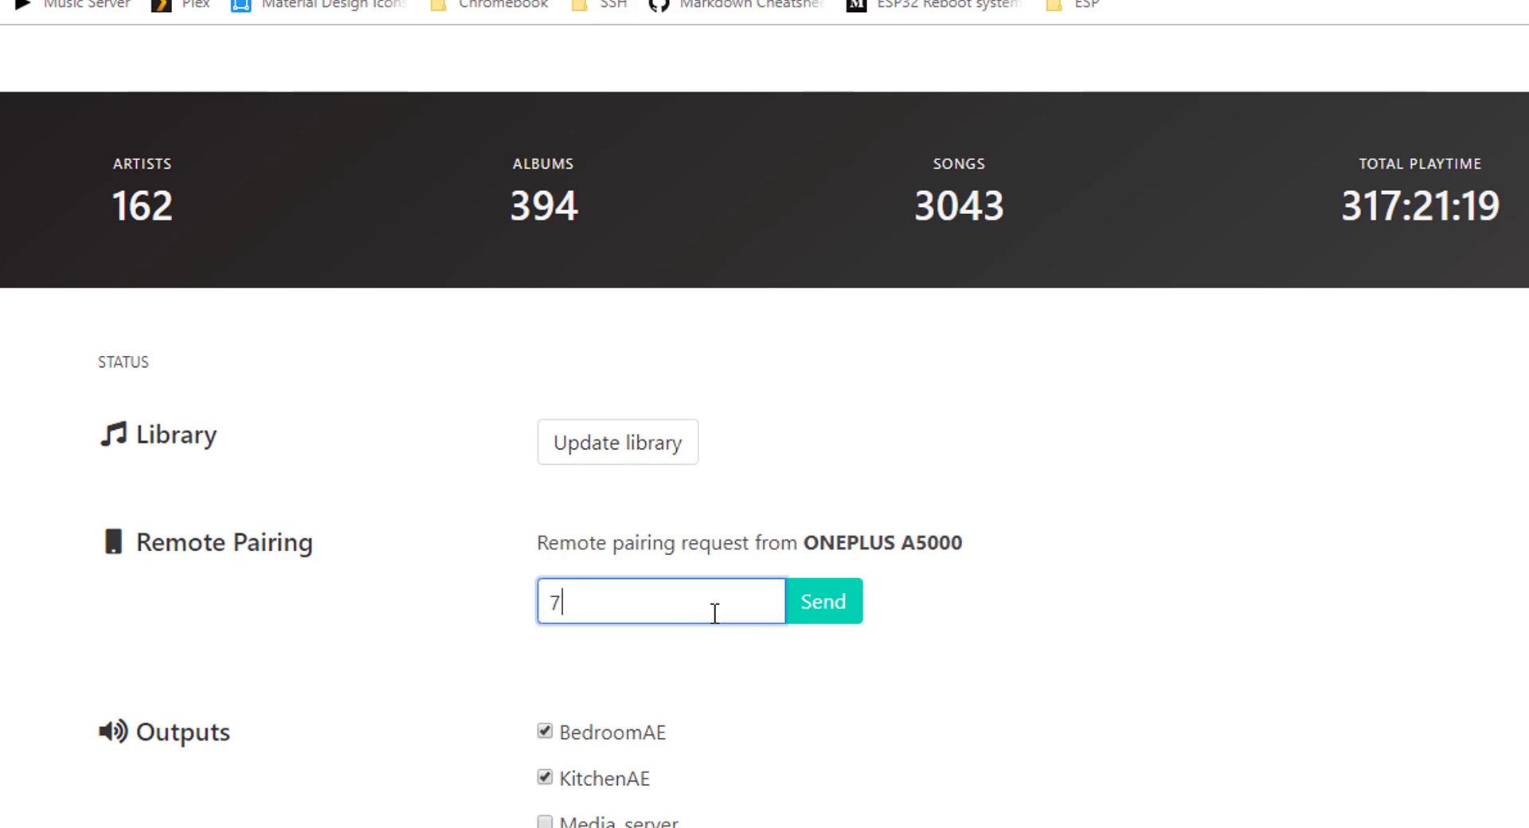
click(811, 603)
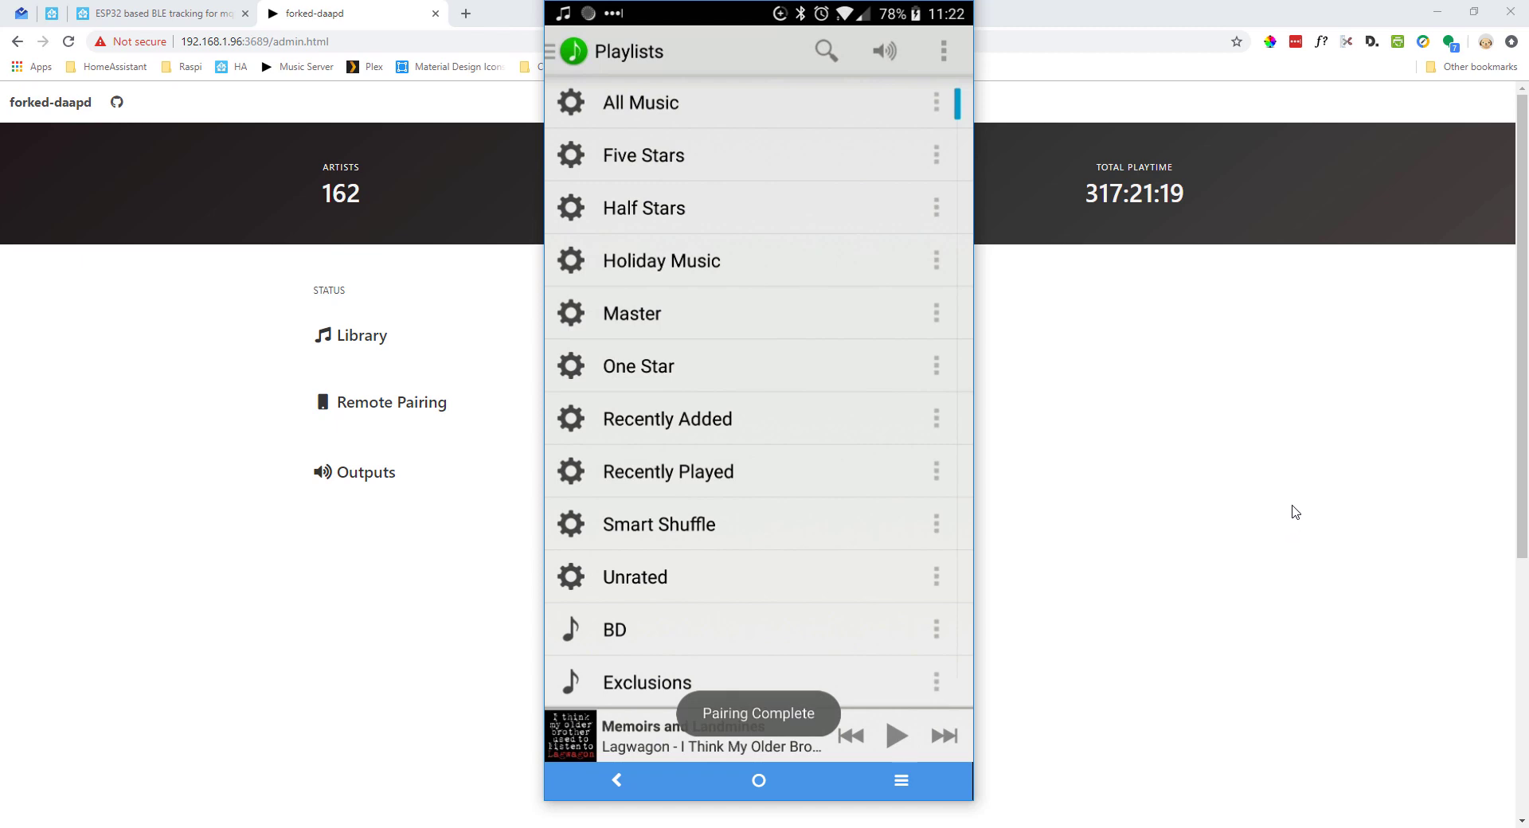
click(564, 51)
click(677, 486)
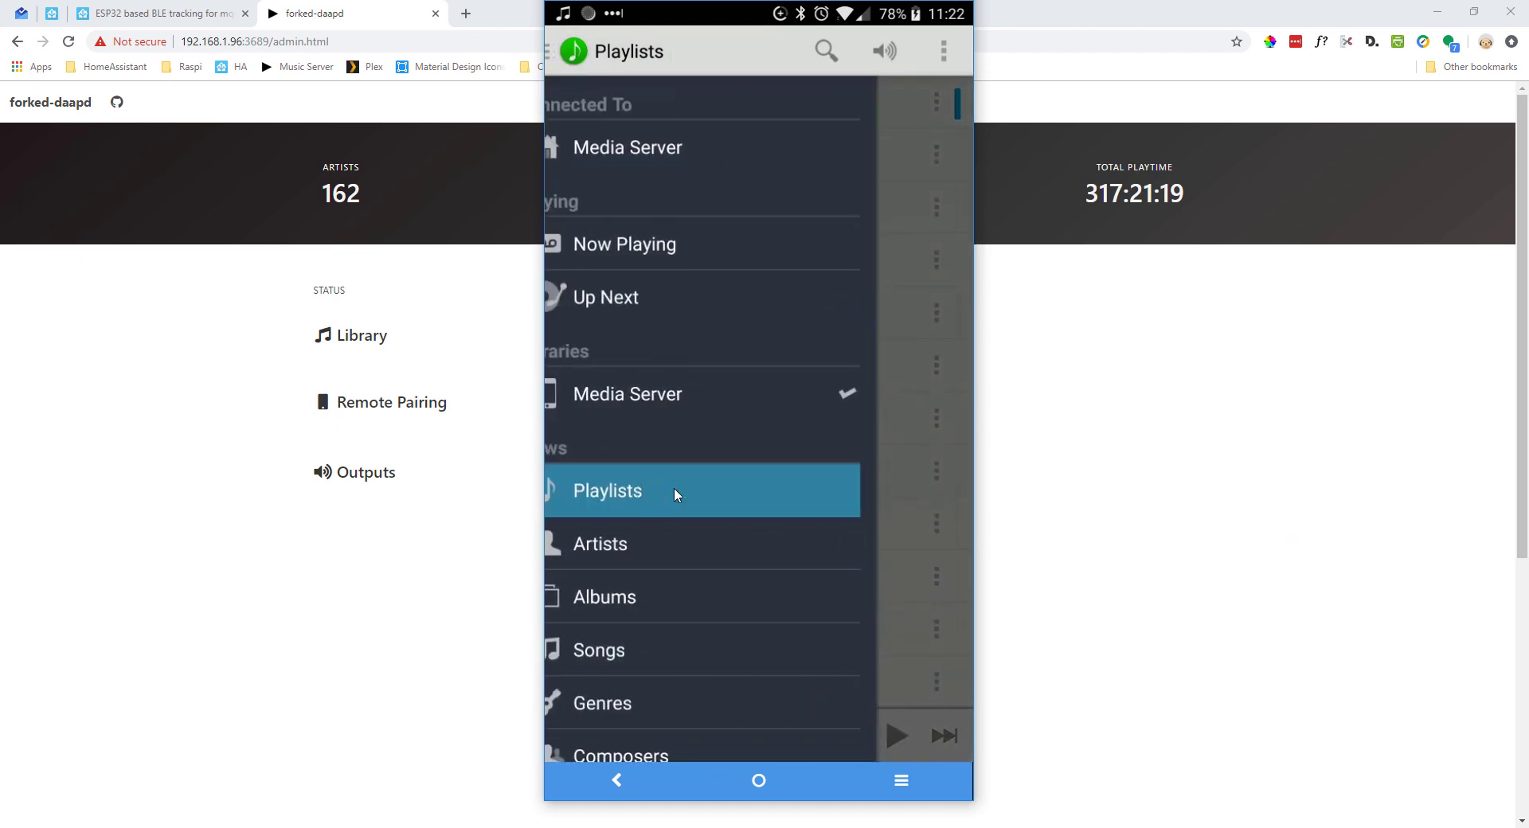
click(885, 51)
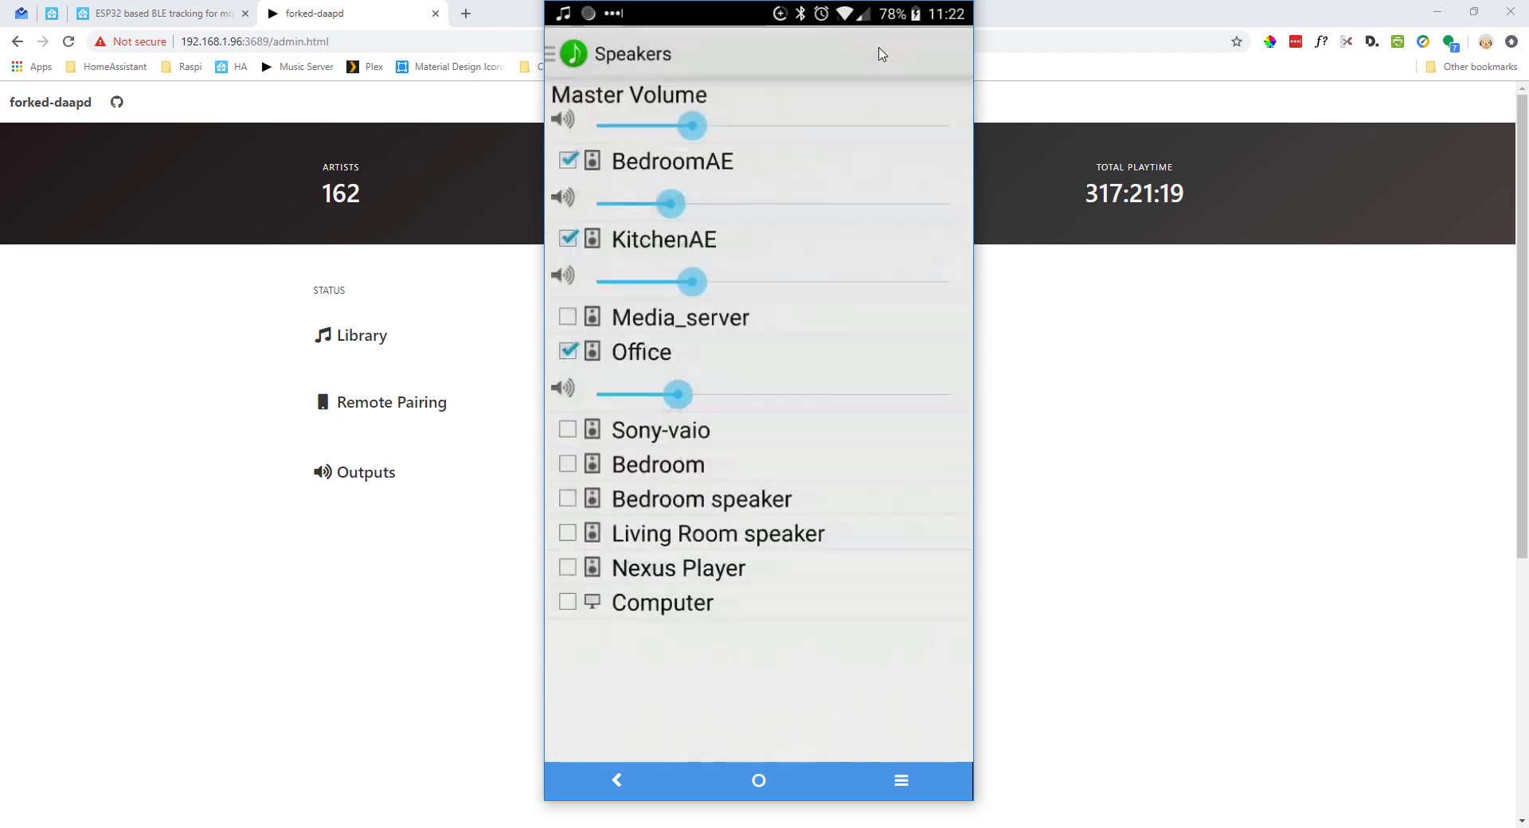
click(568, 54)
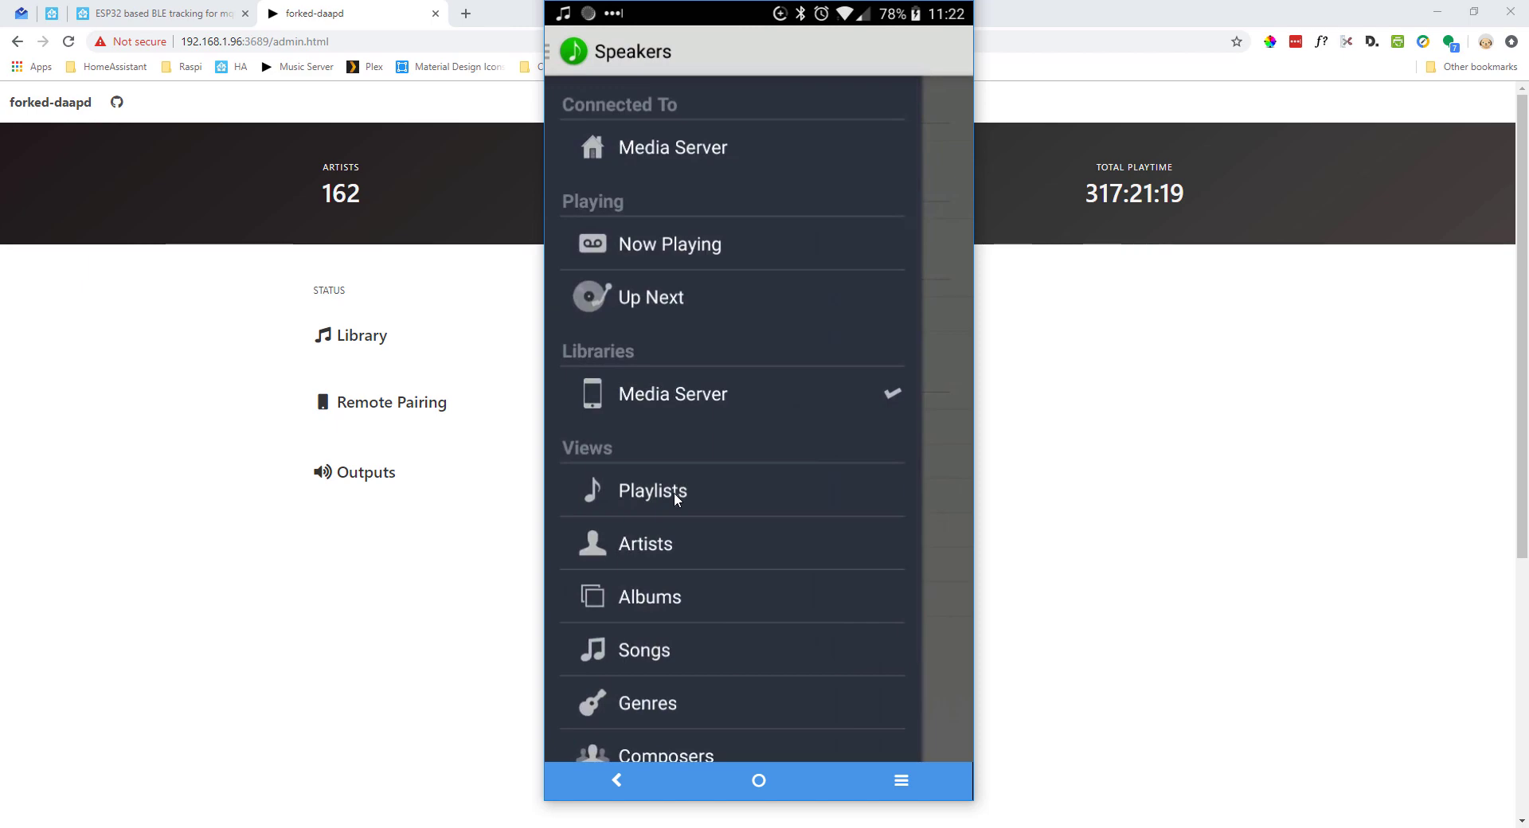
click(675, 491)
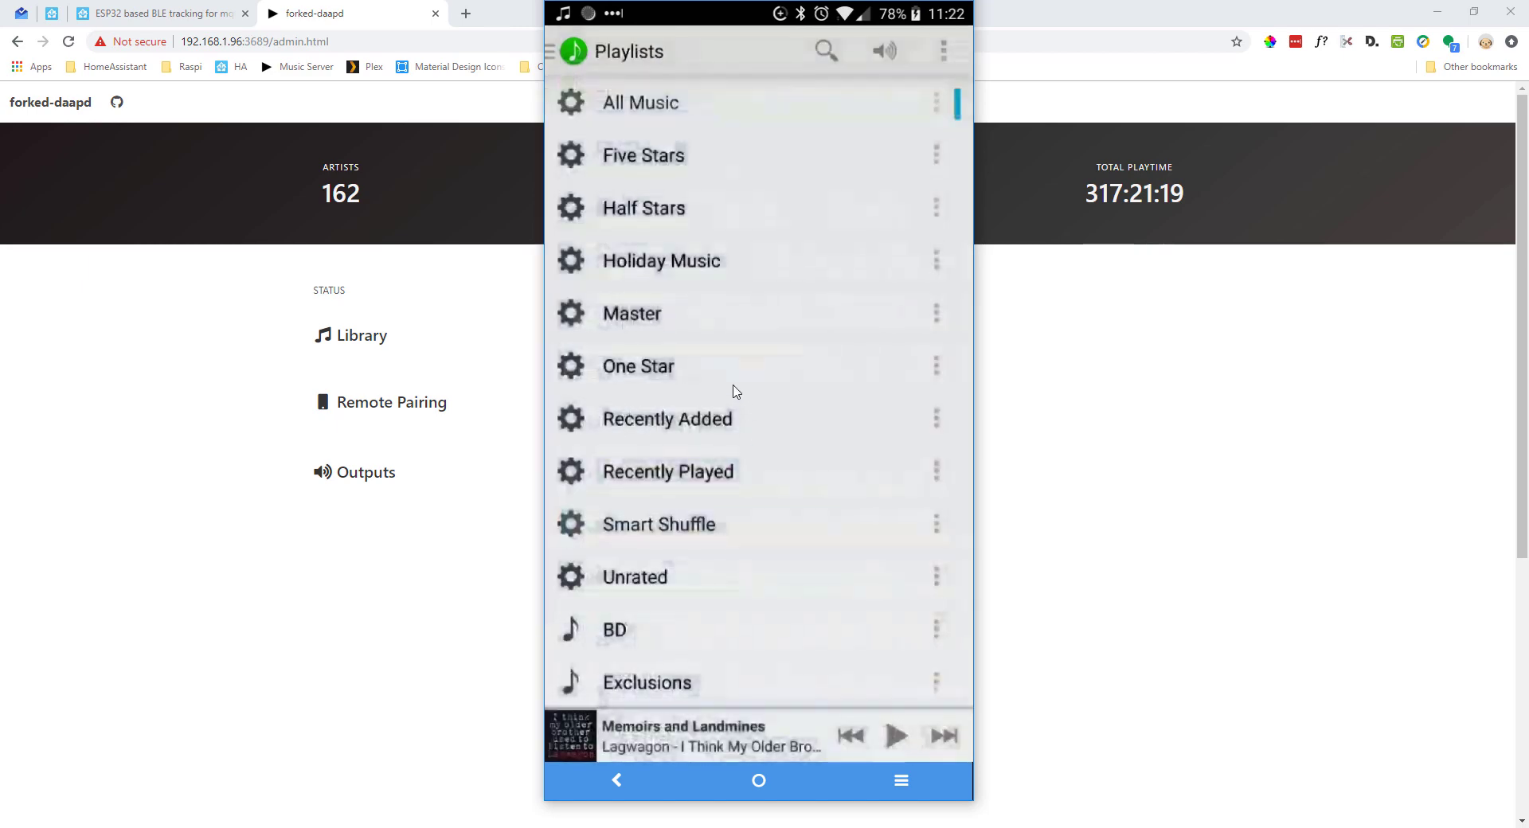
scroll(944, 322, down, 3)
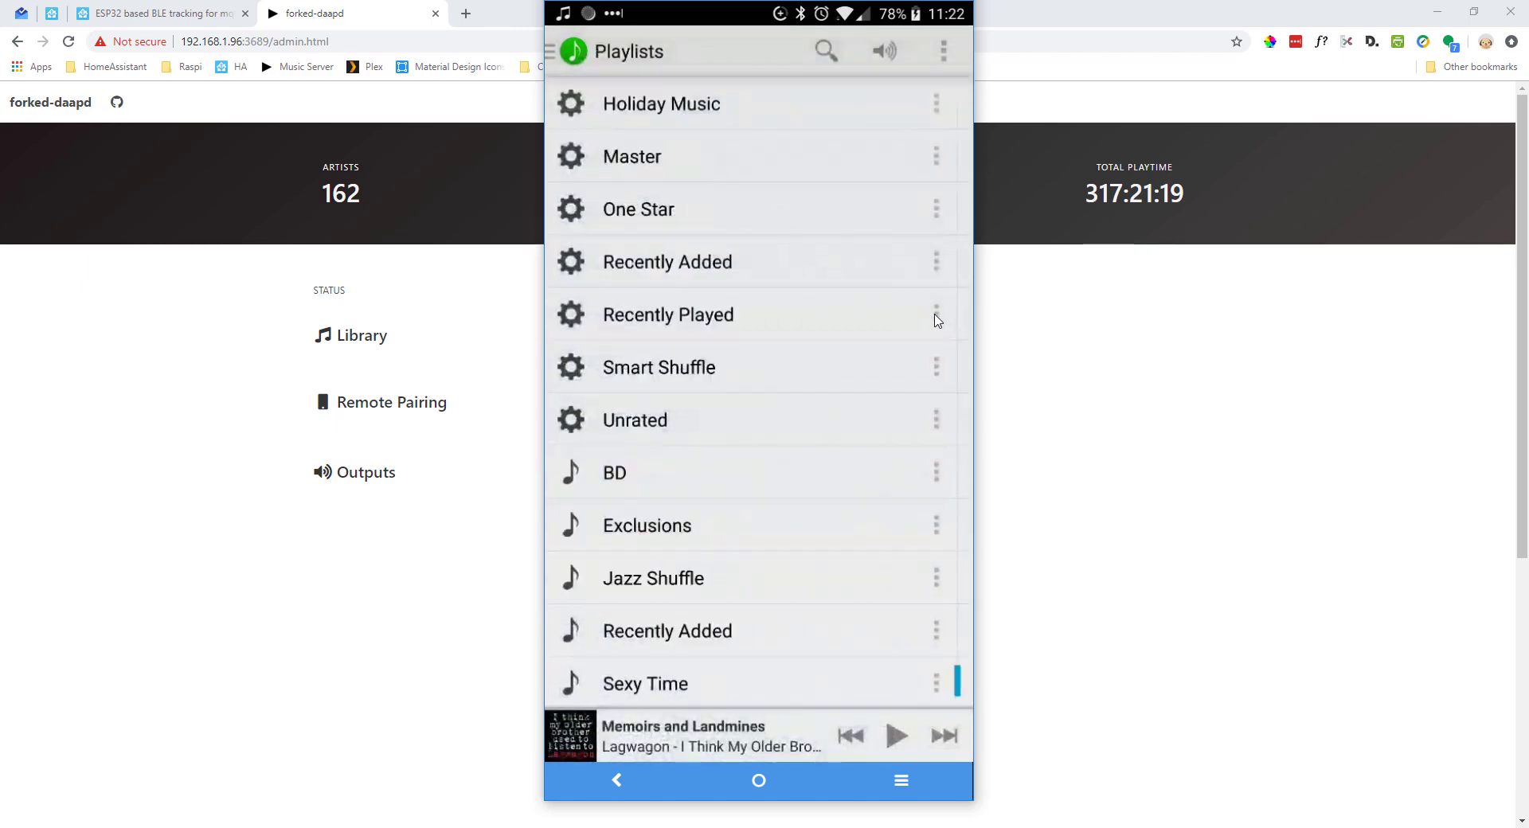
scroll(937, 320, up, 3)
click(937, 316)
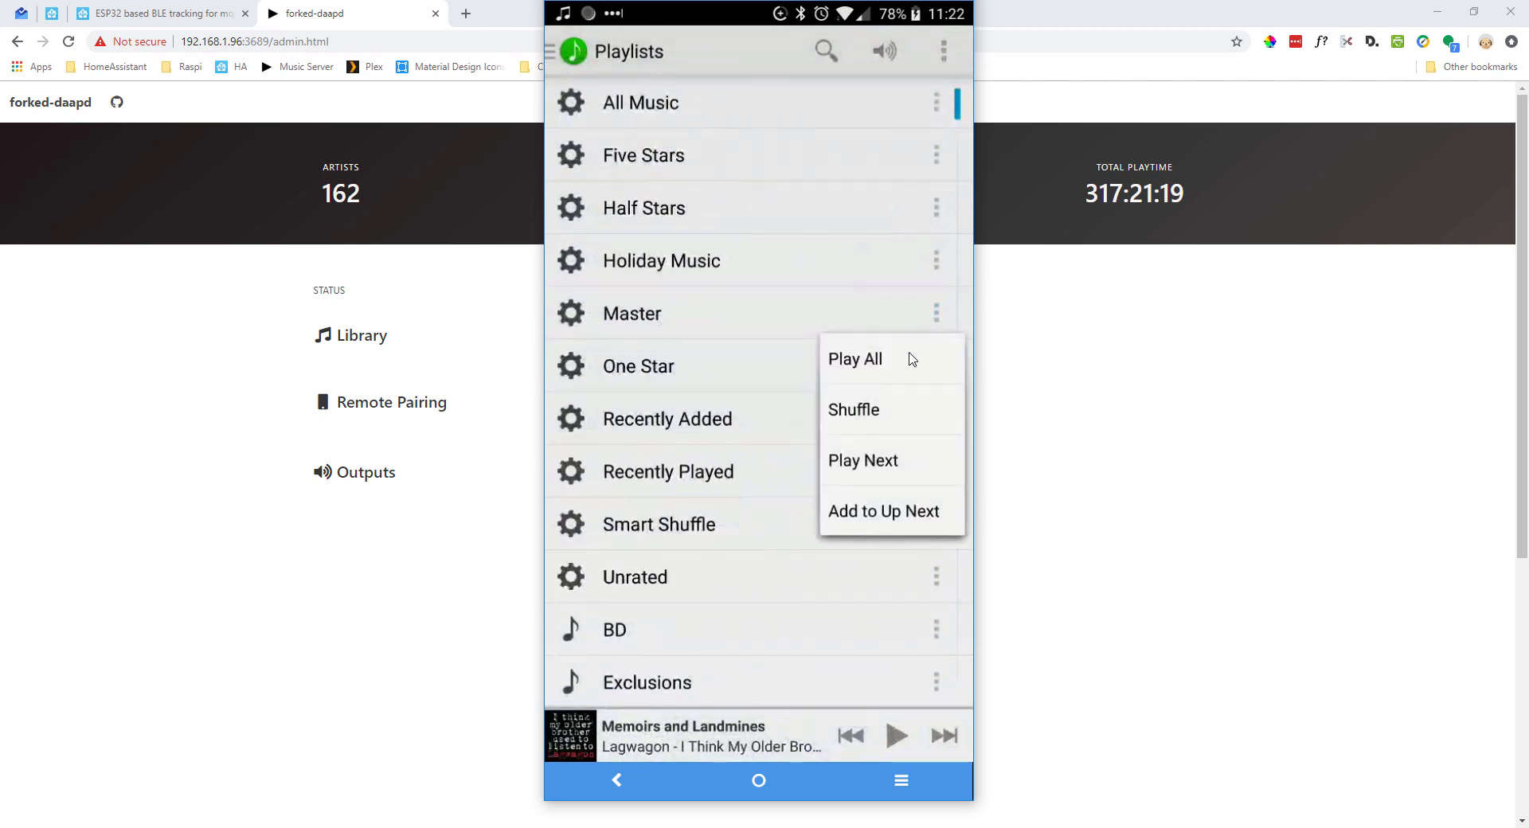
click(853, 412)
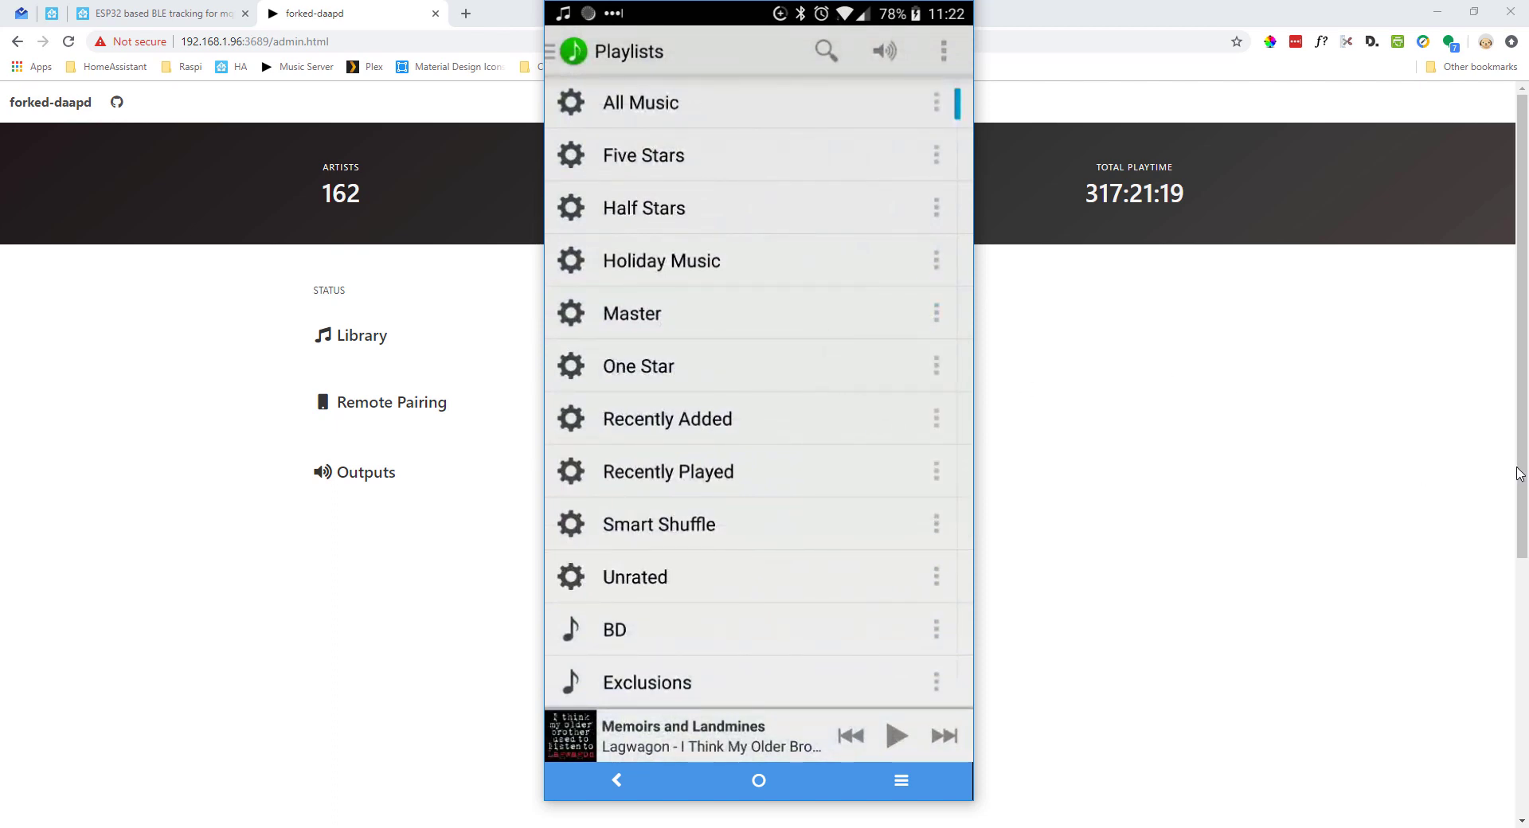